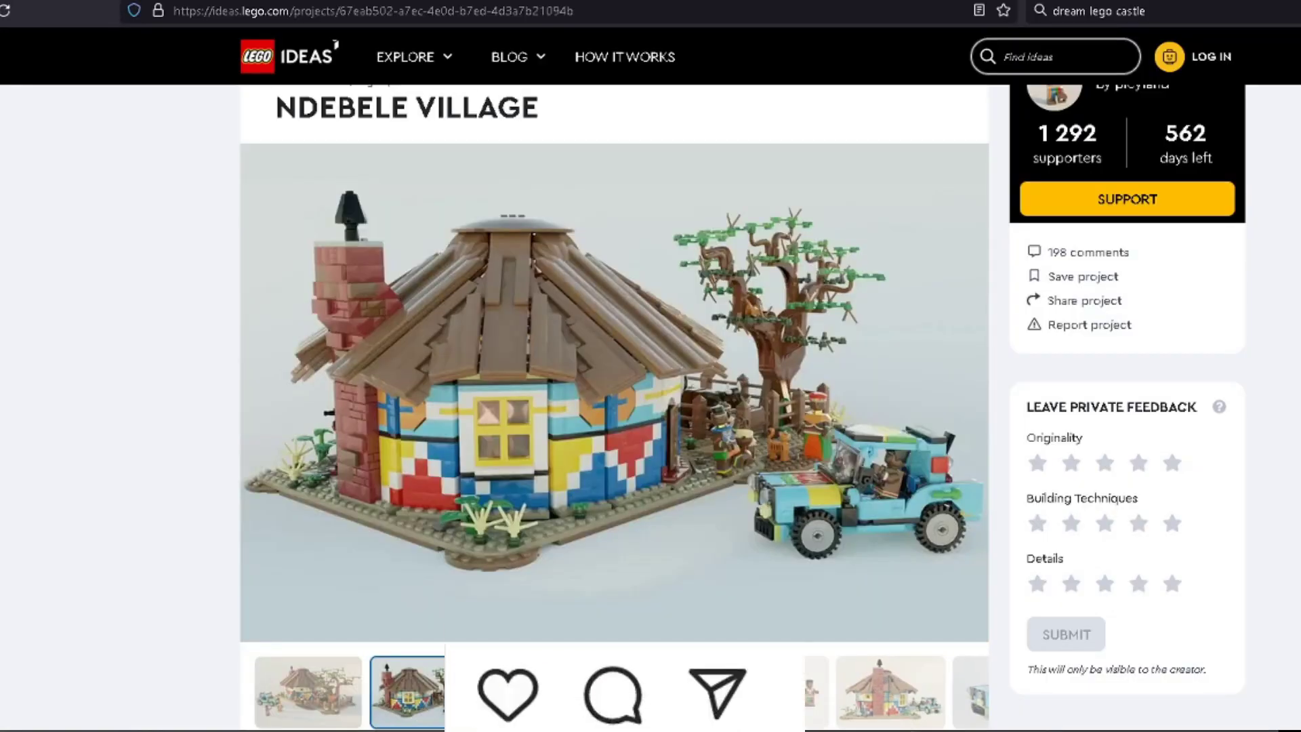
View the second image in the Ndebele Village project gallery
left_click(540, 691)
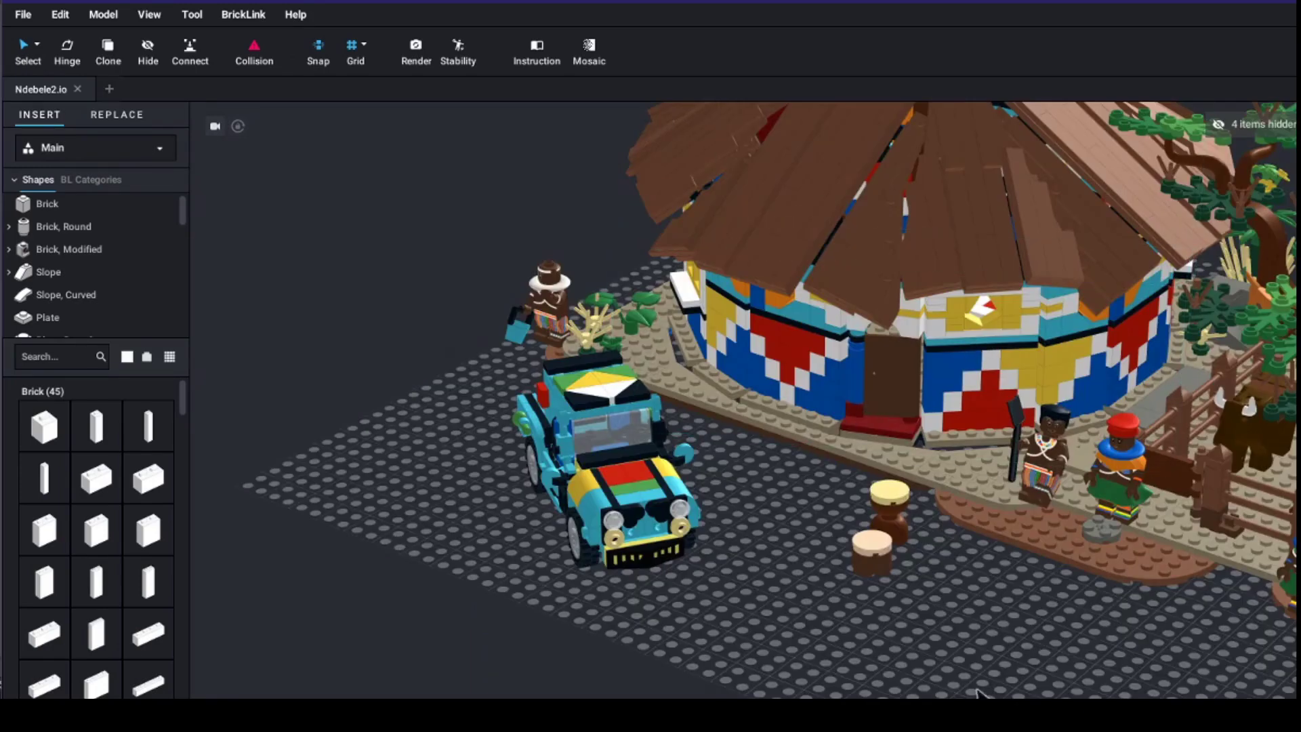
Look around the village scene, trying a jeep move and undoing it
right_click_drag(994, 688, 772, 678)
middle_click_drag(772, 677, 514, 562)
left_click_drag(519, 632, 399, 593)
key("Escape")
right_click_drag(759, 623, 989, 583)
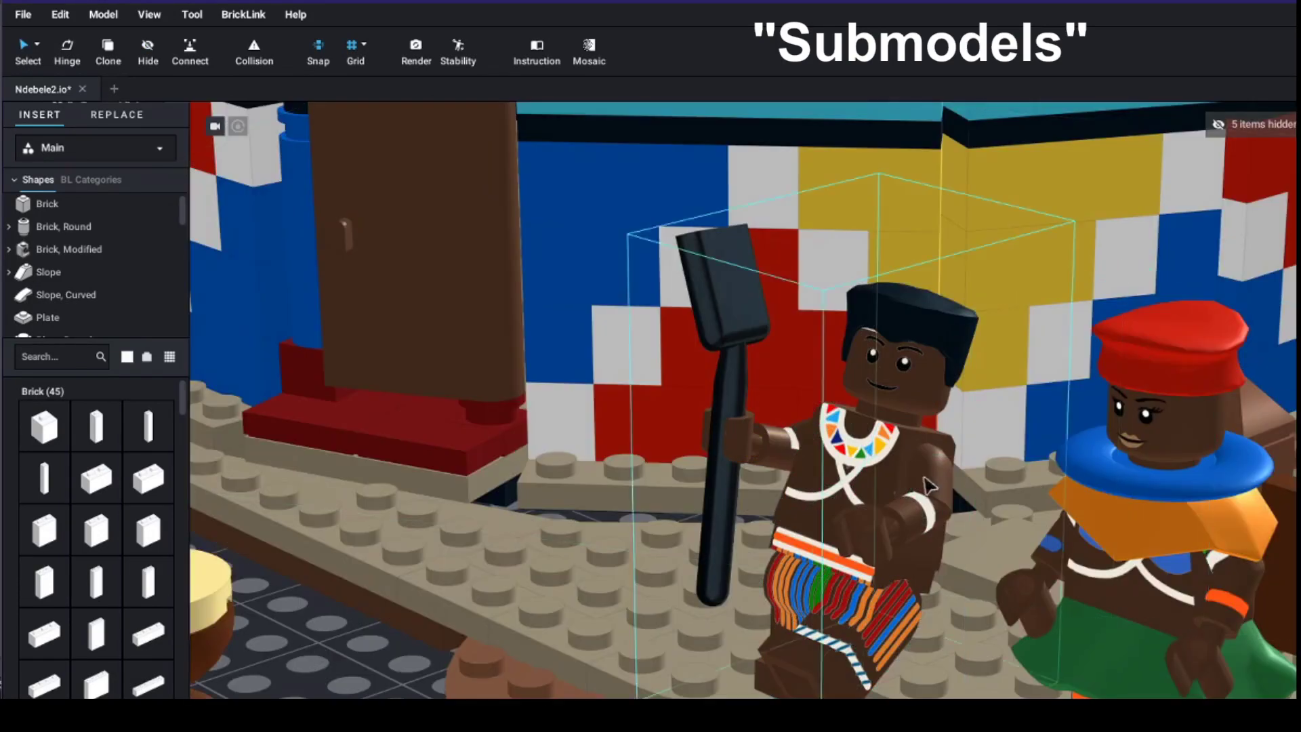
double_click(930, 484)
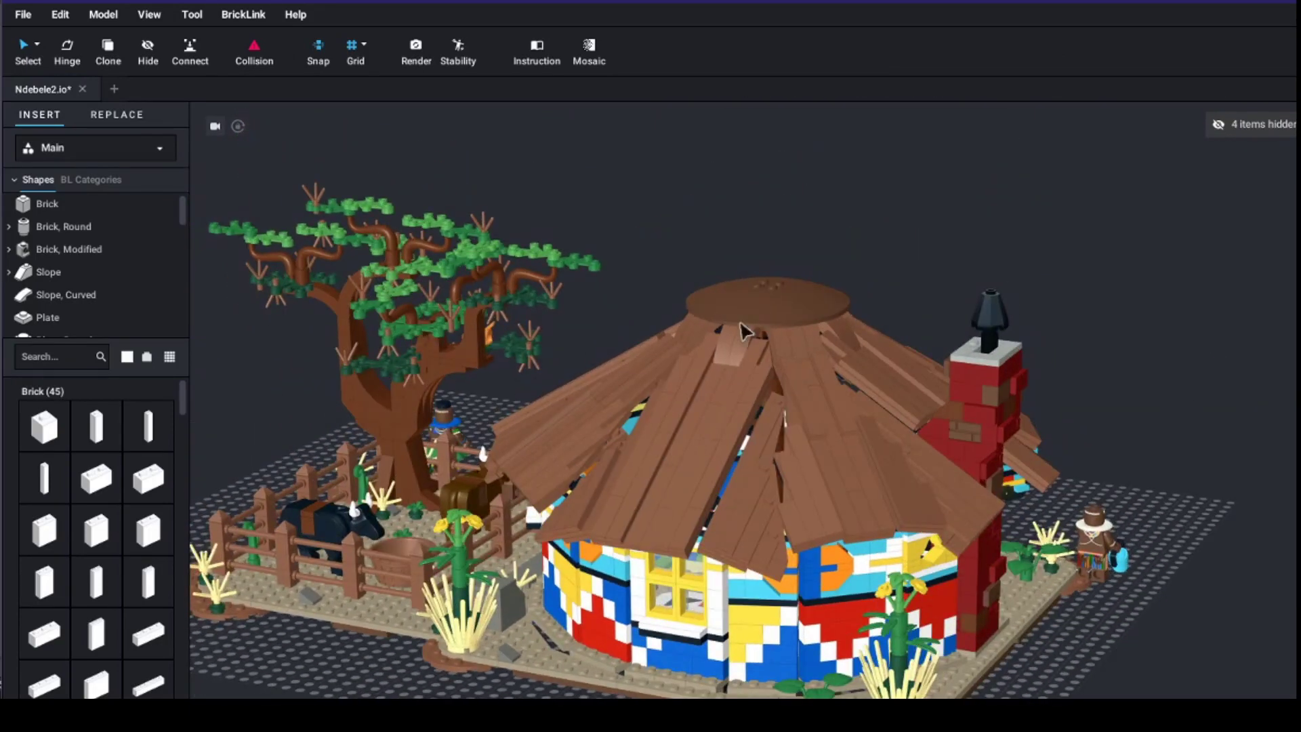
Edit the hut submodel to tilt its roof planks, then exit the submodel
left_click(700, 391)
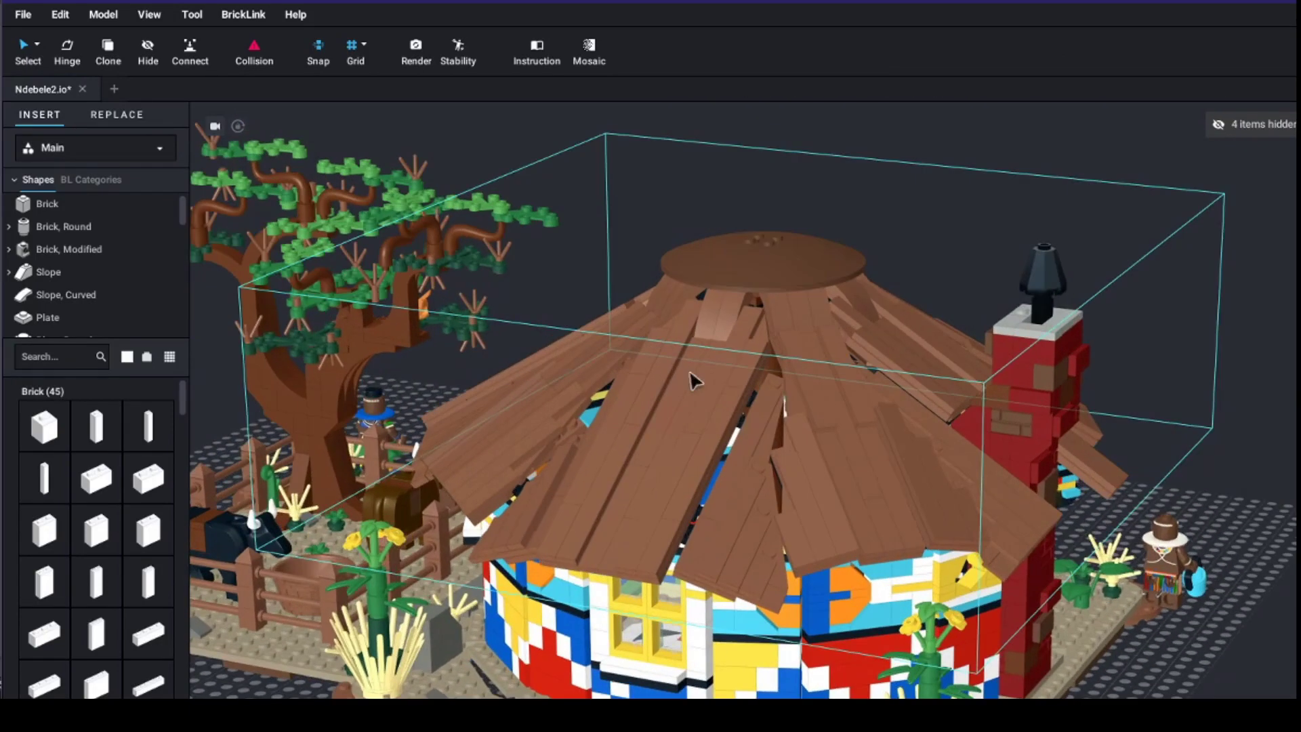
double_click(700, 391)
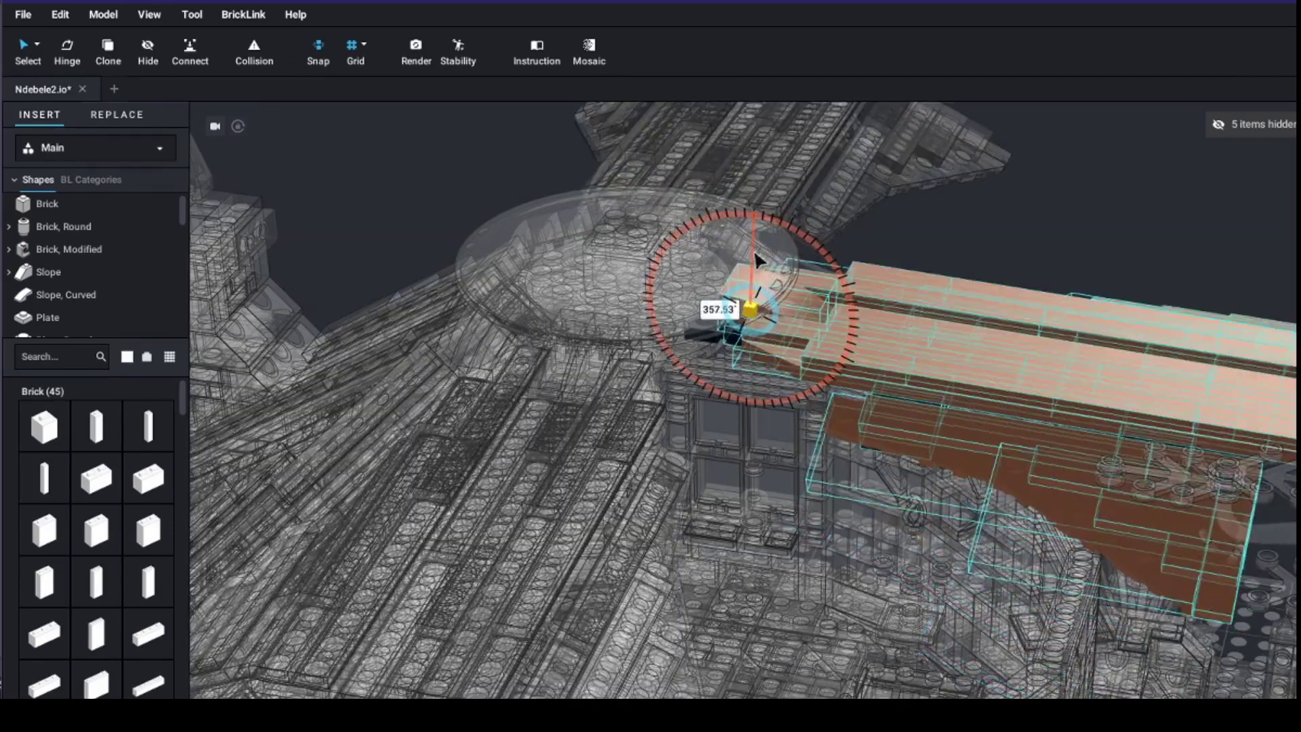
left_click_drag(759, 259, 813, 223)
left_click(1035, 186)
key("Escape")
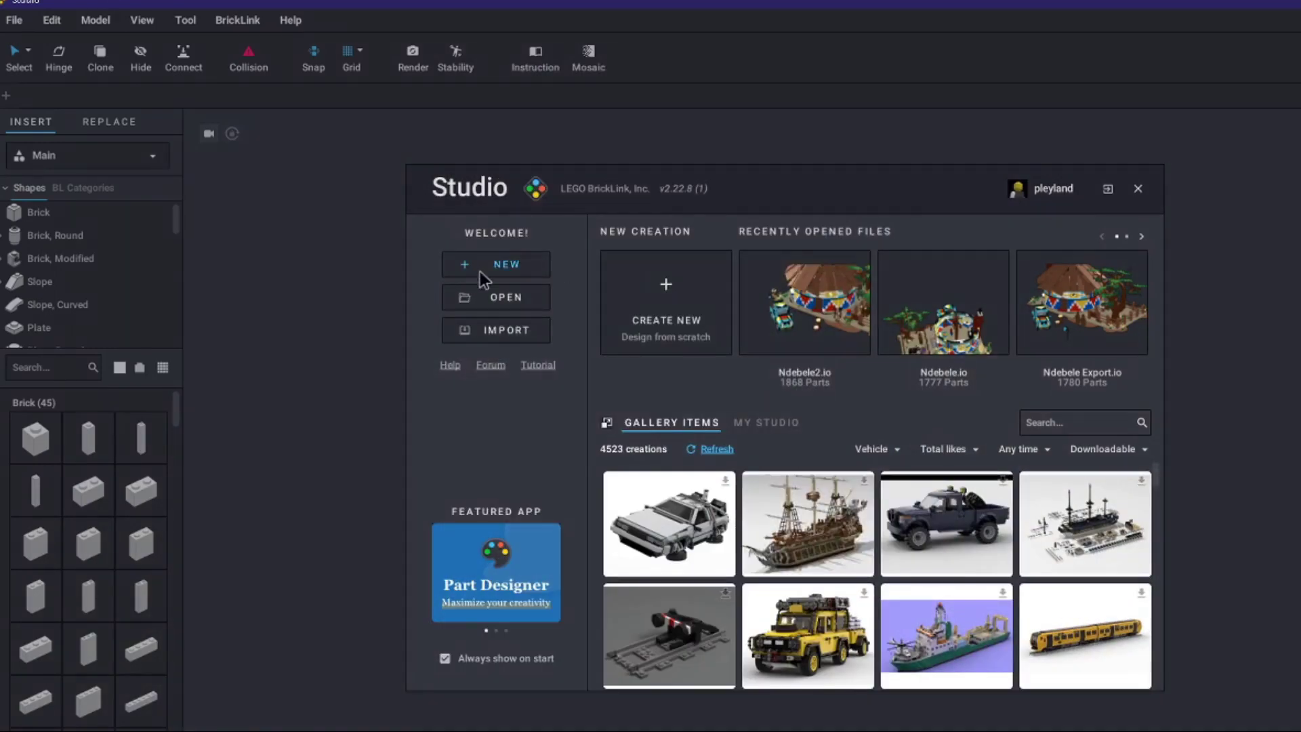
Start a new model and place a 4x8 plate on the baseplate
left_click(483, 277)
scroll(756, 471, "down", 5)
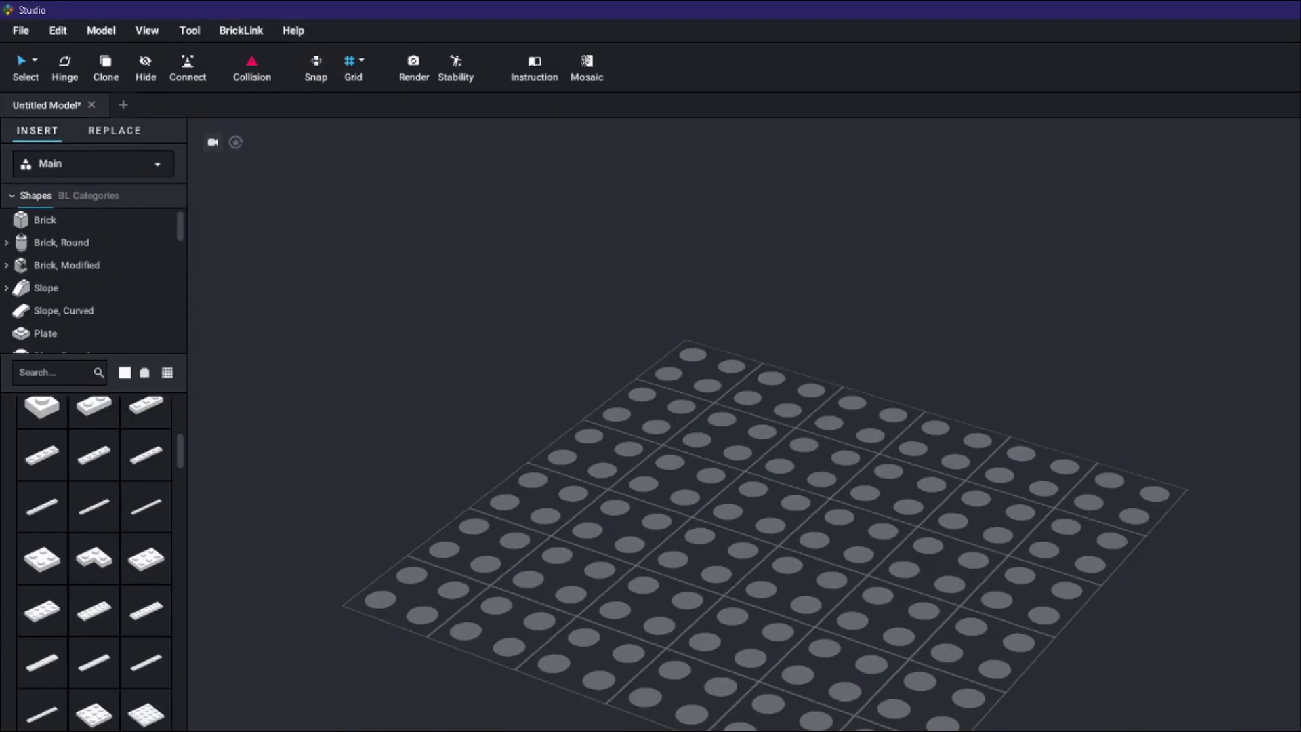
left_click(832, 471)
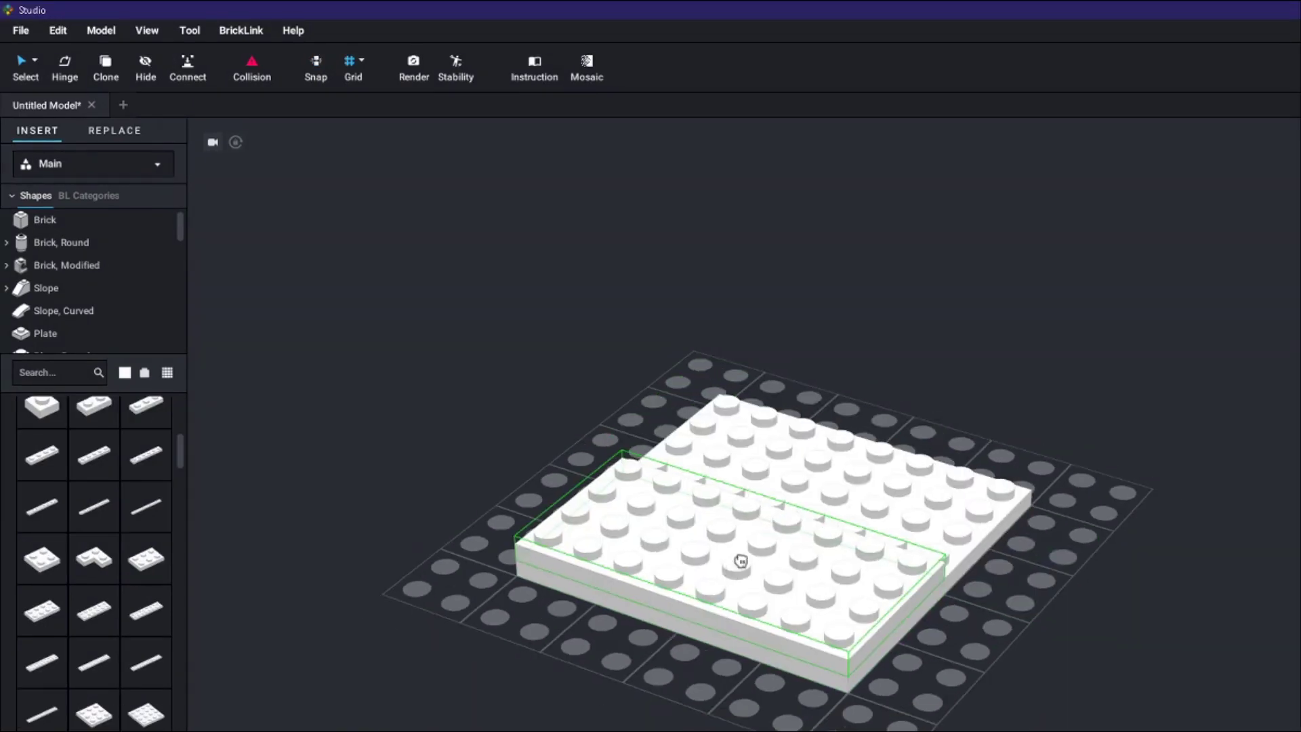
scroll(617, 474, "down", 2)
key("Escape")
scroll(103, 609, "down", 10)
scroll(109, 629, "down", 5)
Fit a rounded-corner plate into the base's missing corner
left_click_drag(800, 474, 723, 424)
right_click_drag(724, 424, 581, 465)
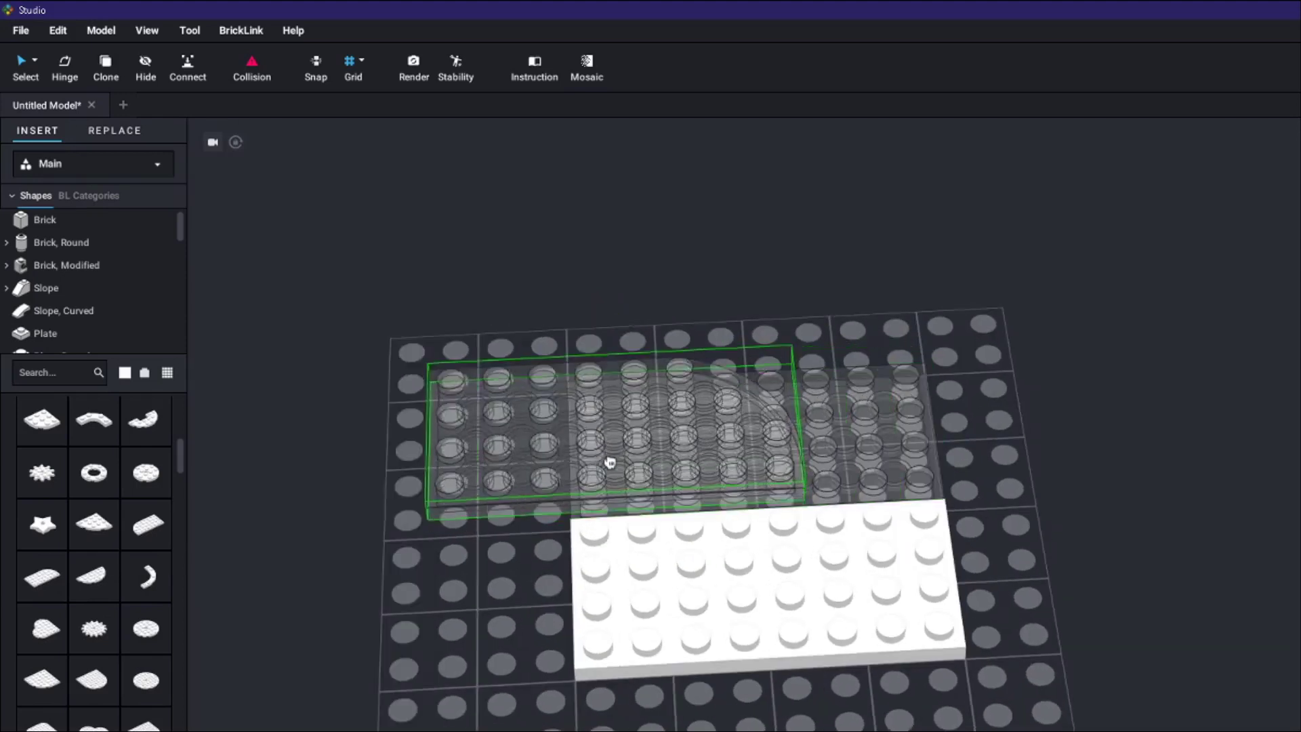
scroll(465, 488, "up", 2)
scroll(479, 523, "up", 3)
right_click_drag(479, 523, 728, 514)
scroll(728, 514, "down", 3)
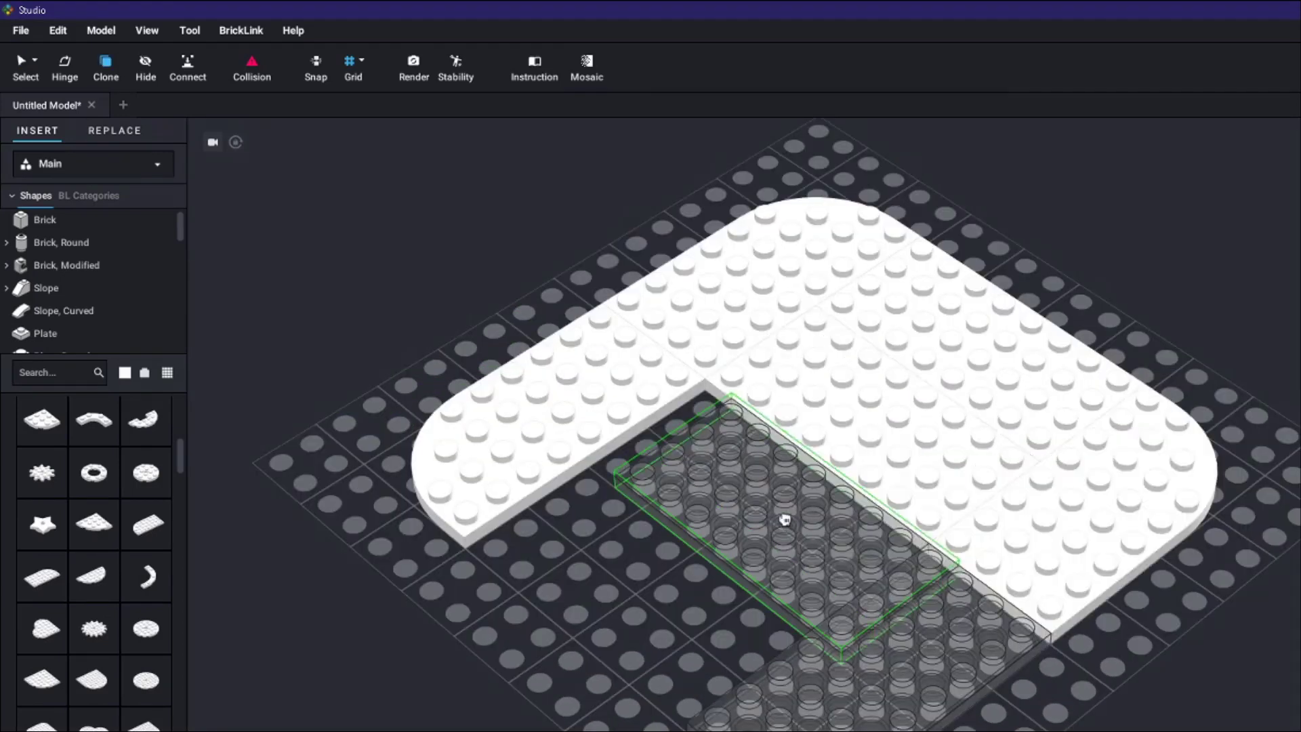
scroll(645, 606, "up", 3)
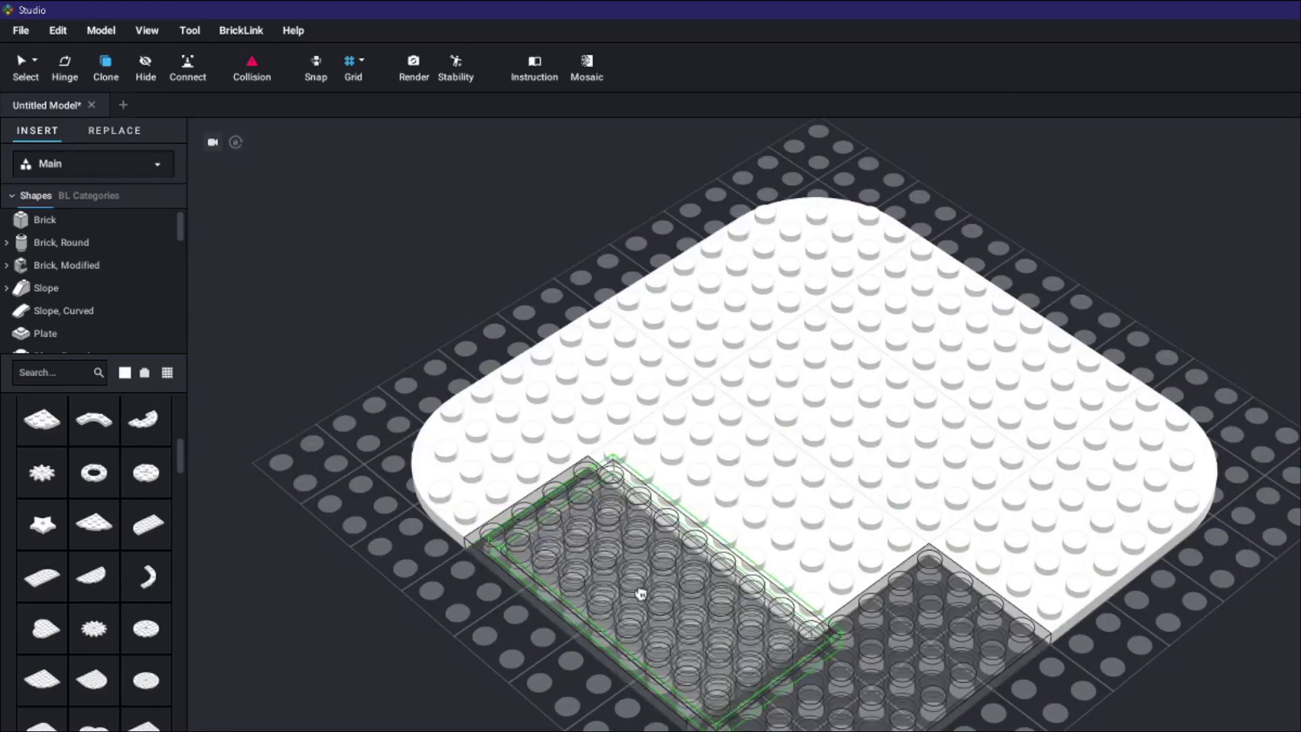
left_click(613, 526)
right_click_drag(442, 377, 444, 372)
Select all the base plates and colour them Green
left_click_drag(369, 143, 1230, 730)
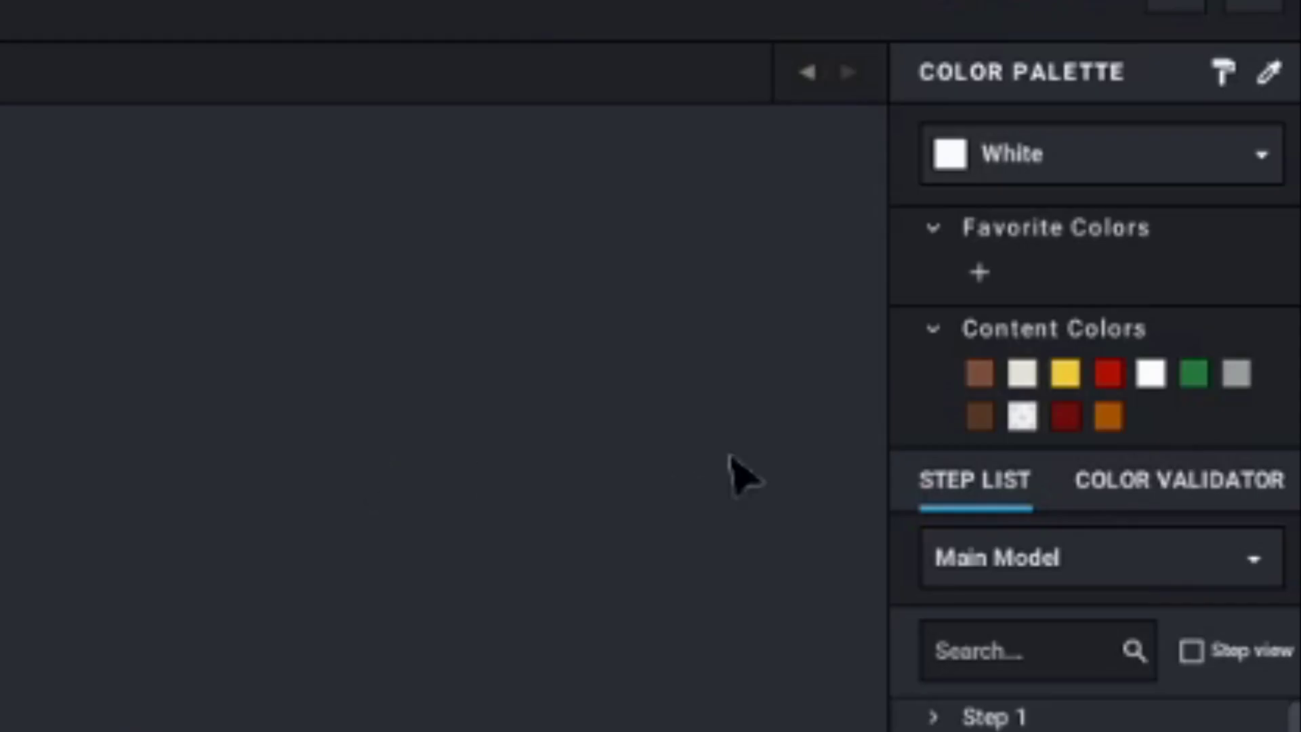
left_click(1184, 159)
left_click(938, 468)
left_click(1061, 310)
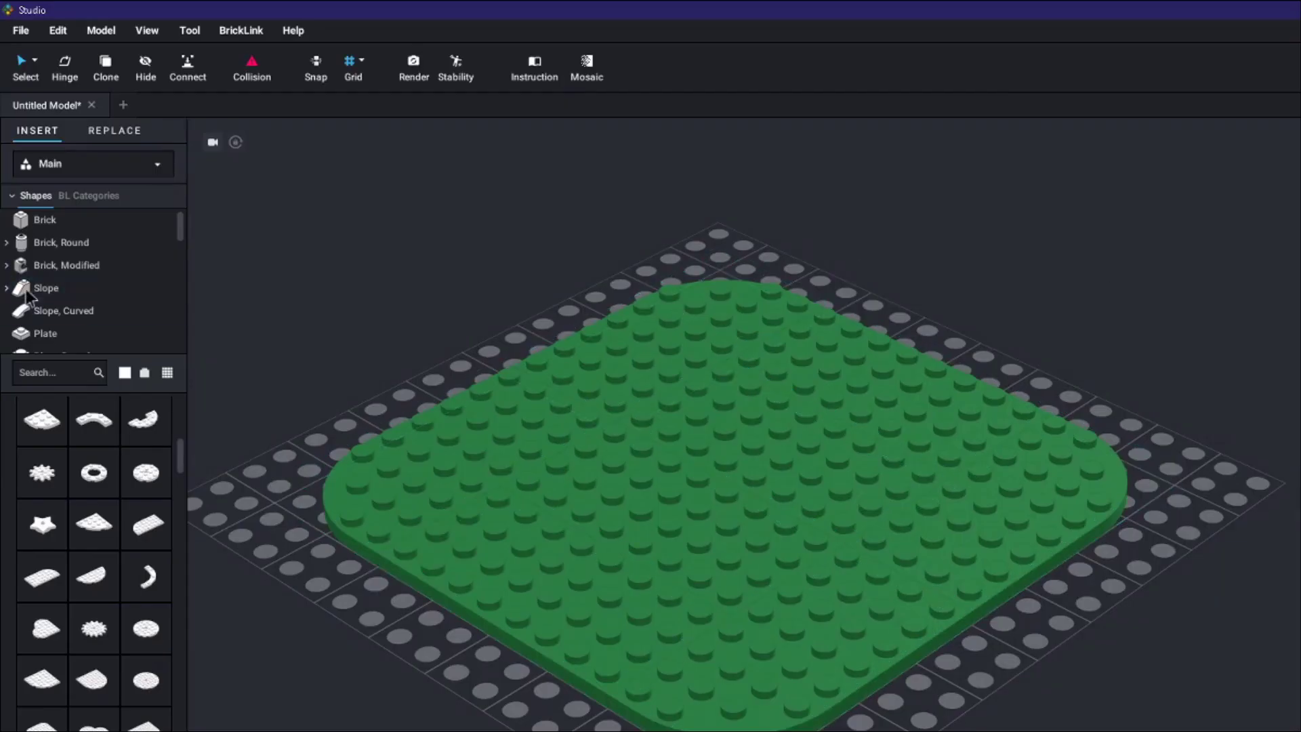
Lay plain bricks in a U-shape on the green plate
left_click(44, 220)
left_click_drag(146, 650, 720, 372)
left_click(807, 398)
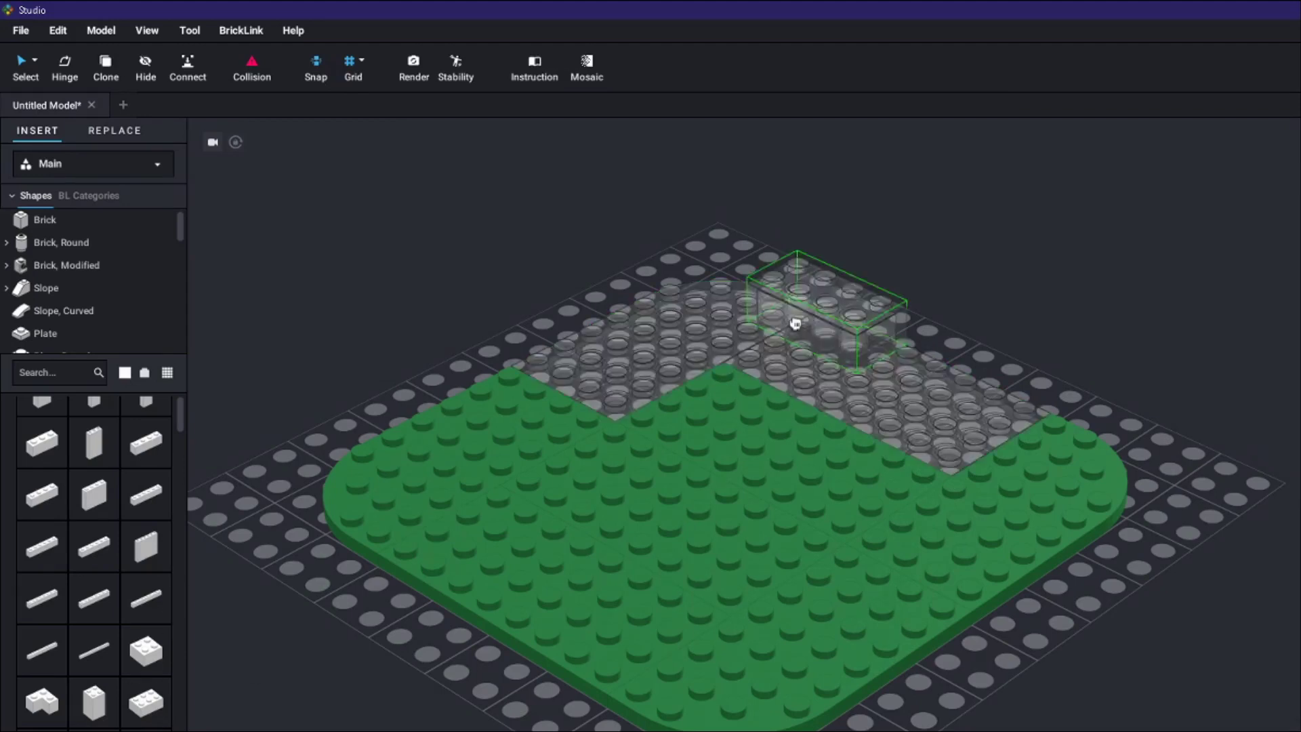
left_click(943, 429)
left_click(581, 410)
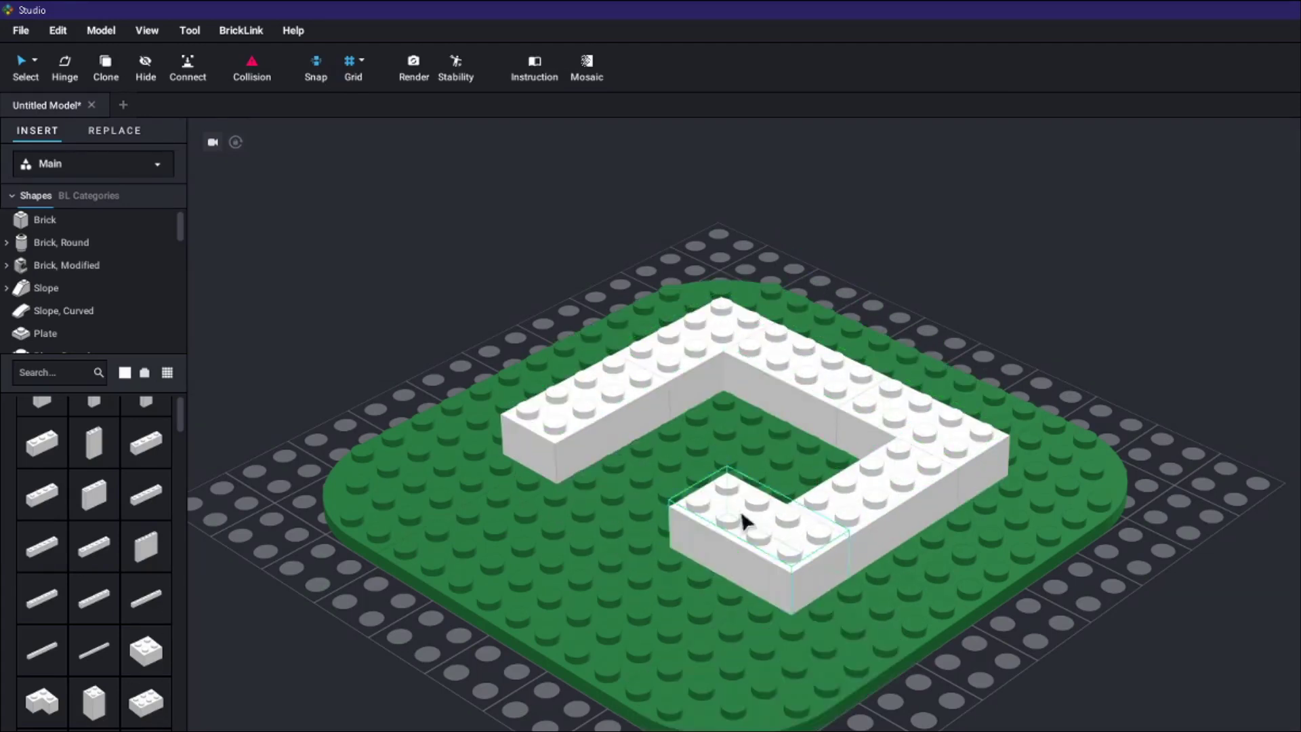
left_click(838, 501)
right_click_drag(837, 502, 1049, 319)
Hide the wall bricks and group the green base plates into a 'ground' submodel
left_click_drag(581, 305, 914, 444)
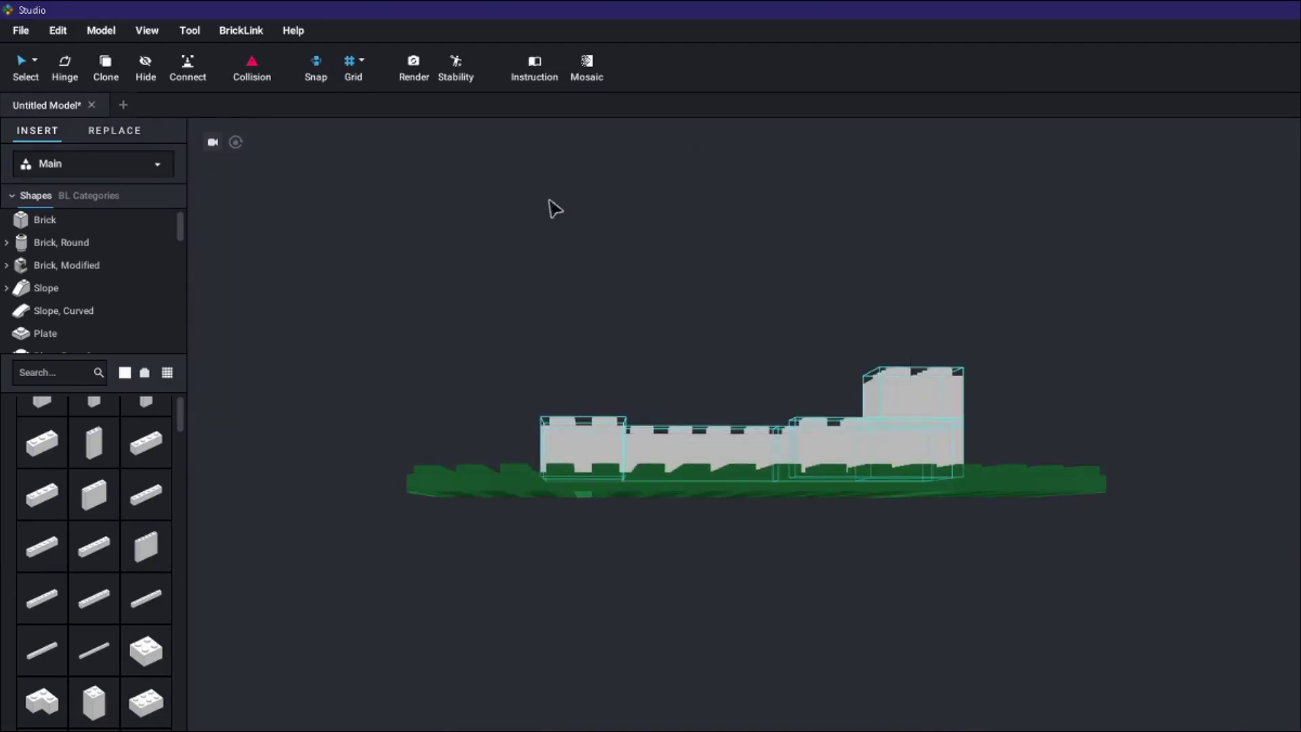
right_click_drag(555, 209, 560, 293)
left_click(146, 67)
right_click_drag(836, 378, 833, 407)
left_click_drag(432, 293, 1043, 670)
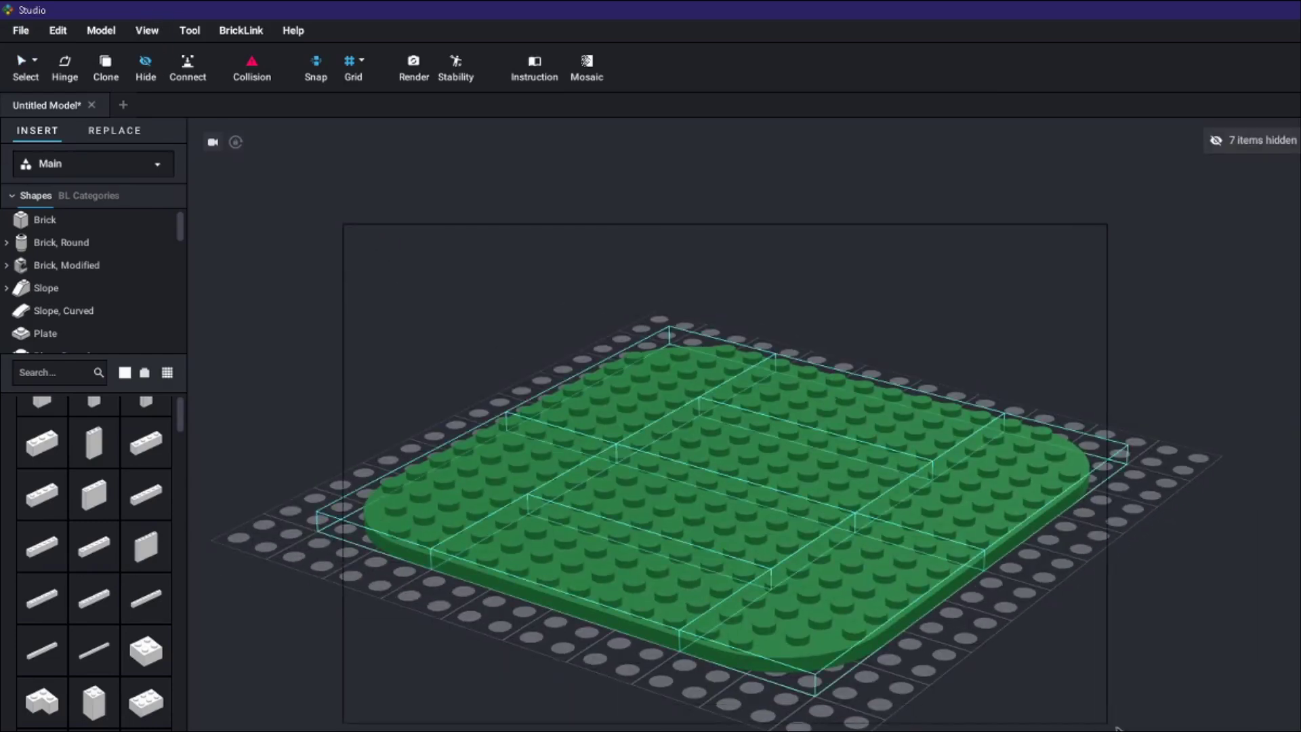
left_click_drag(1119, 728, 1118, 726)
key("ctrl+z")
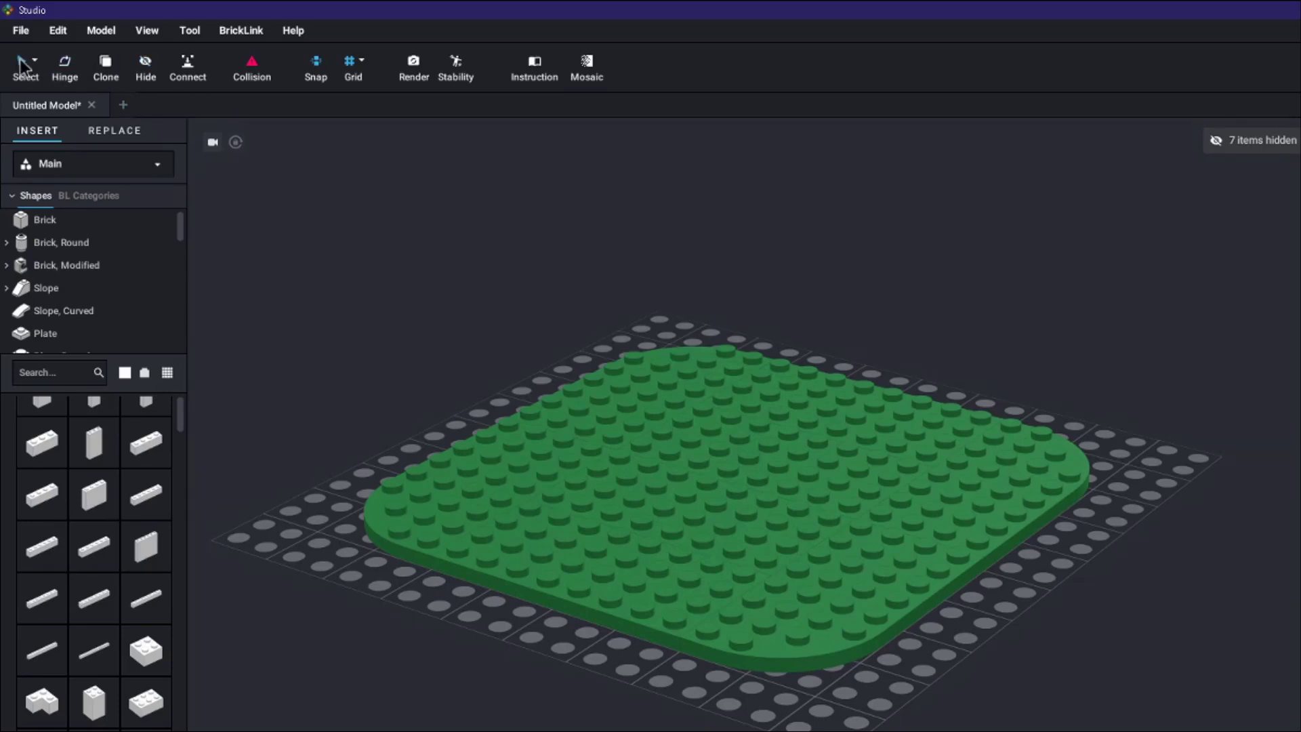
left_click_drag(425, 312, 1071, 667)
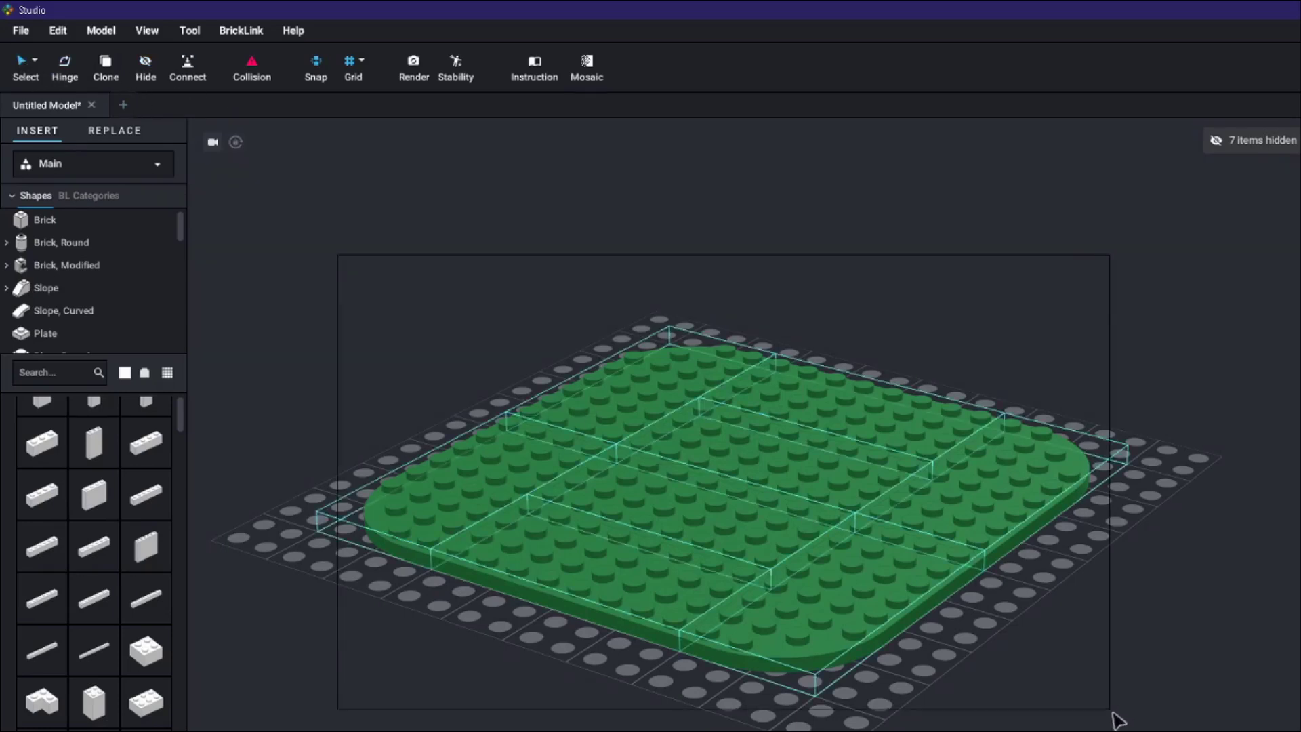
key("ctrl+g")
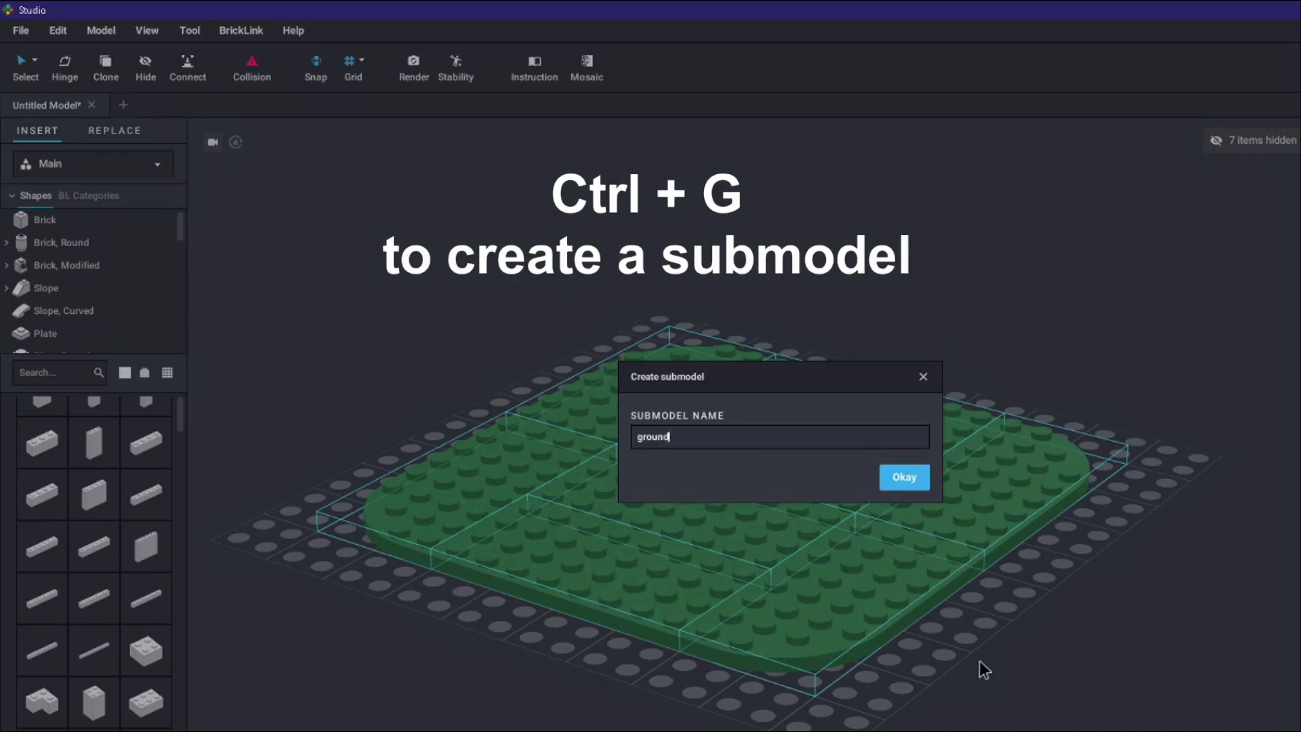
left_click(897, 481)
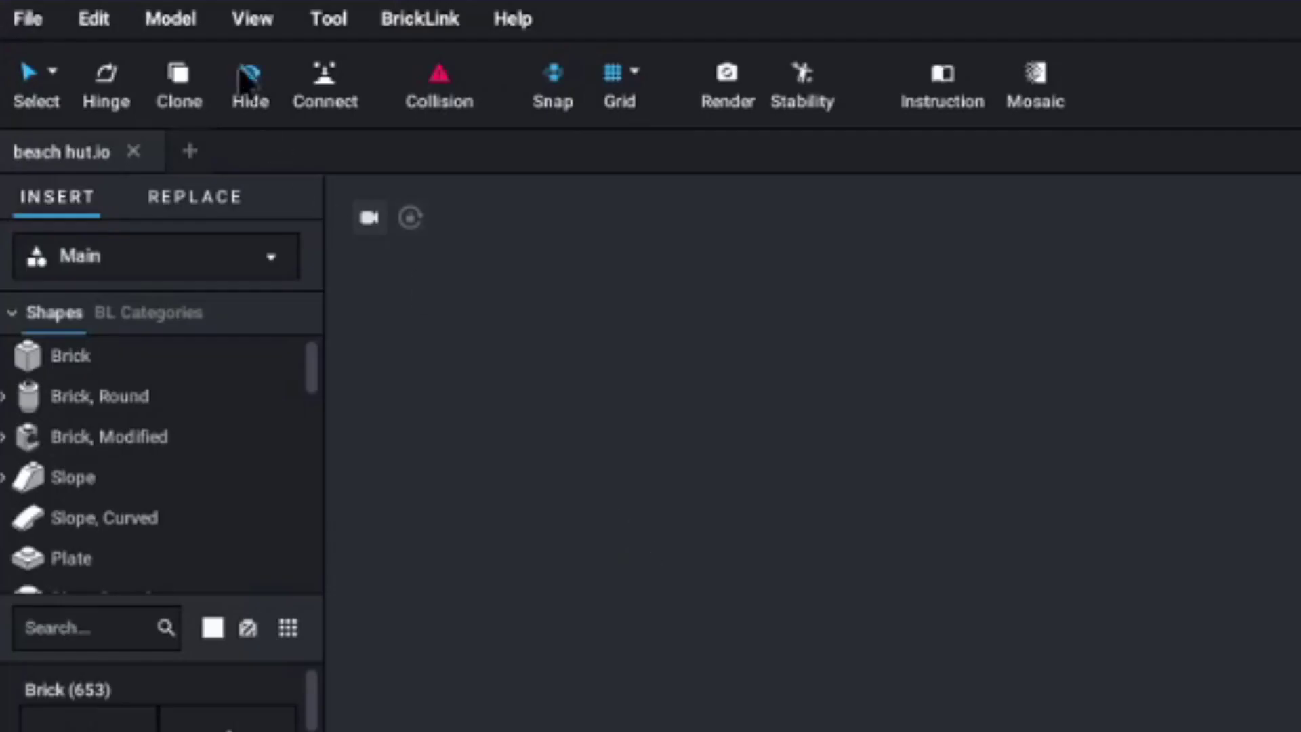
Group the wall bricks into a submodel named Walls
left_click(170, 19)
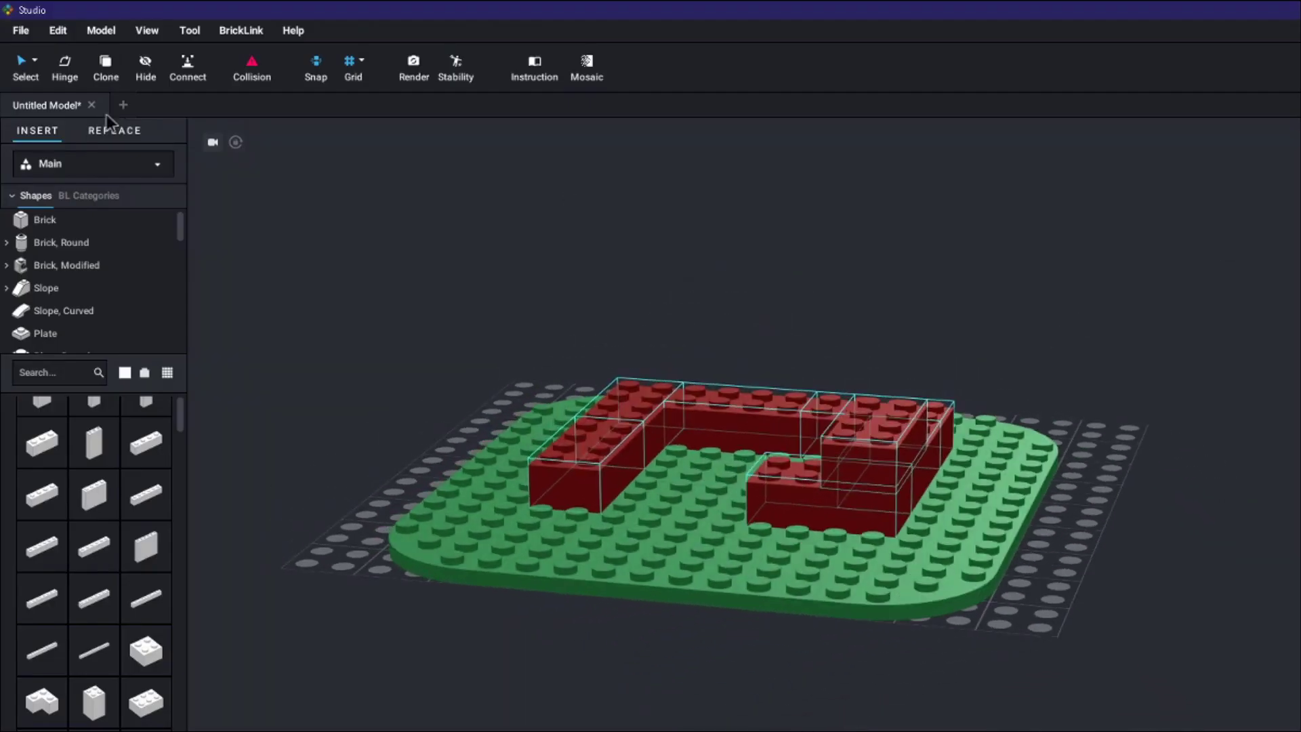
key("ctrl+g")
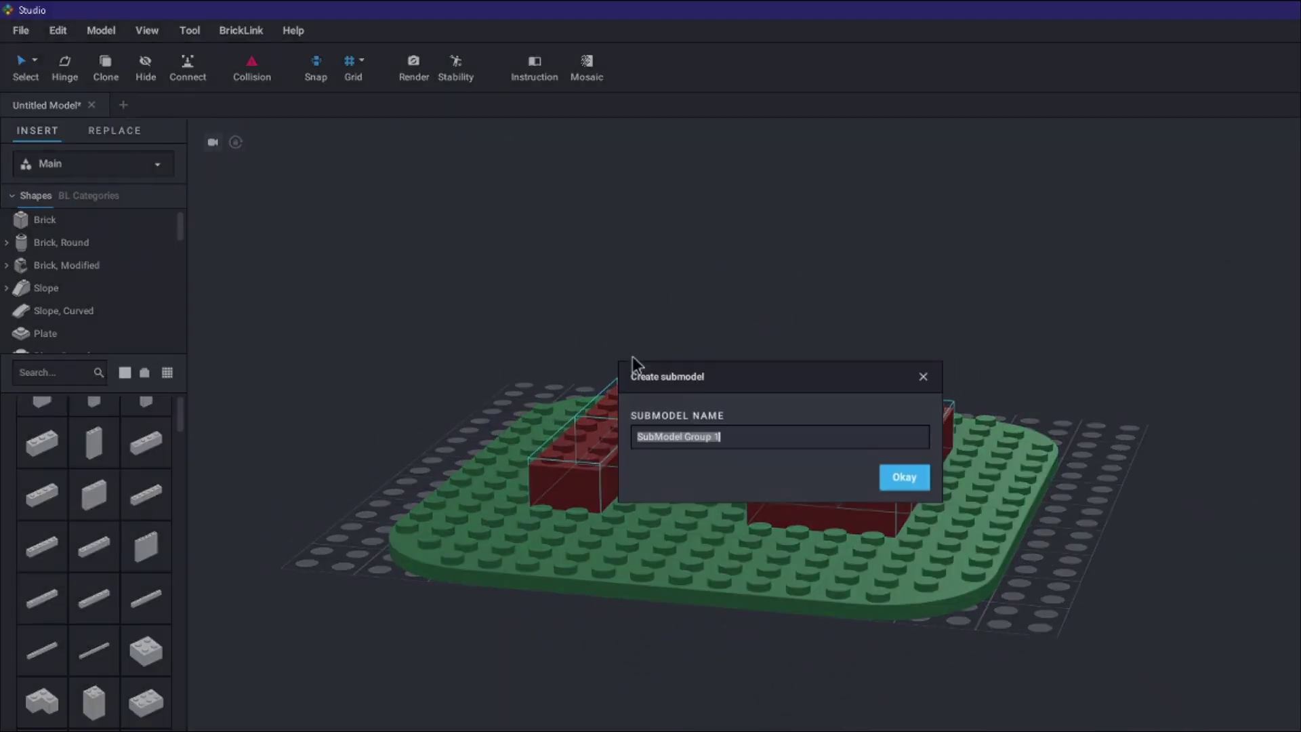
type("Walls")
left_click(901, 475)
Inside the Walls submodel, move a brick onto the wall's left and top arms
right_click_drag(900, 464, 1022, 286)
double_click(808, 481)
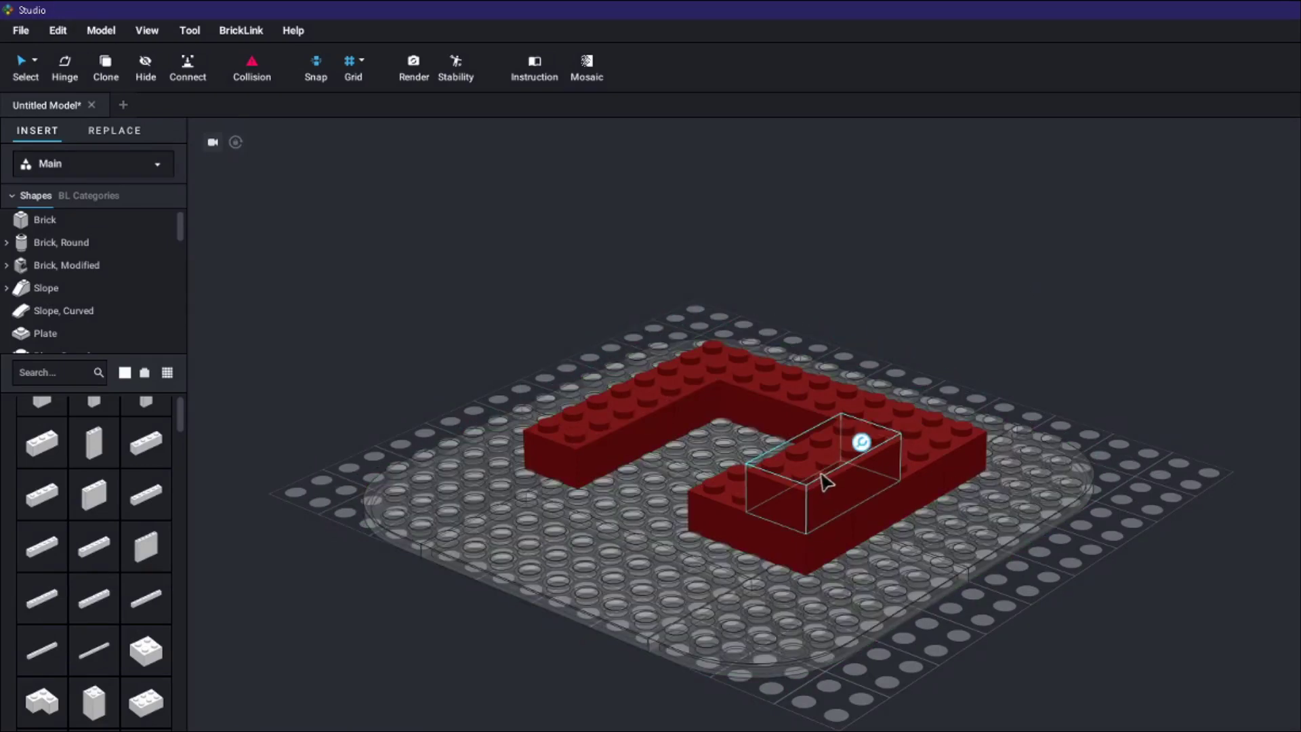
mouse_move(825, 482)
right_mouse_down()
mouse_move(822, 505)
mouse_move(842, 494)
right_mouse_up()
left_click_drag(842, 493, 925, 445)
right_click_drag(929, 444, 836, 473)
left_click_drag(836, 473, 682, 490)
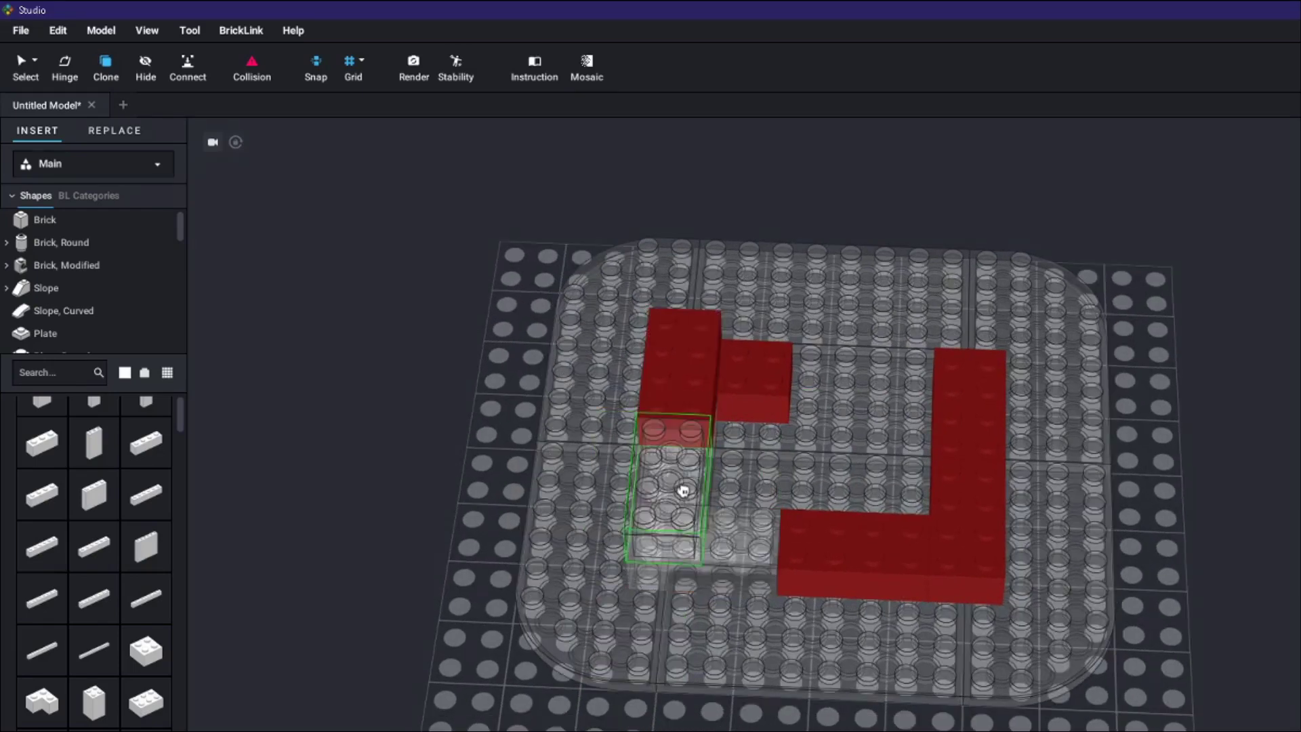
right_click_drag(679, 489, 645, 470)
left_click_drag(644, 471, 660, 408)
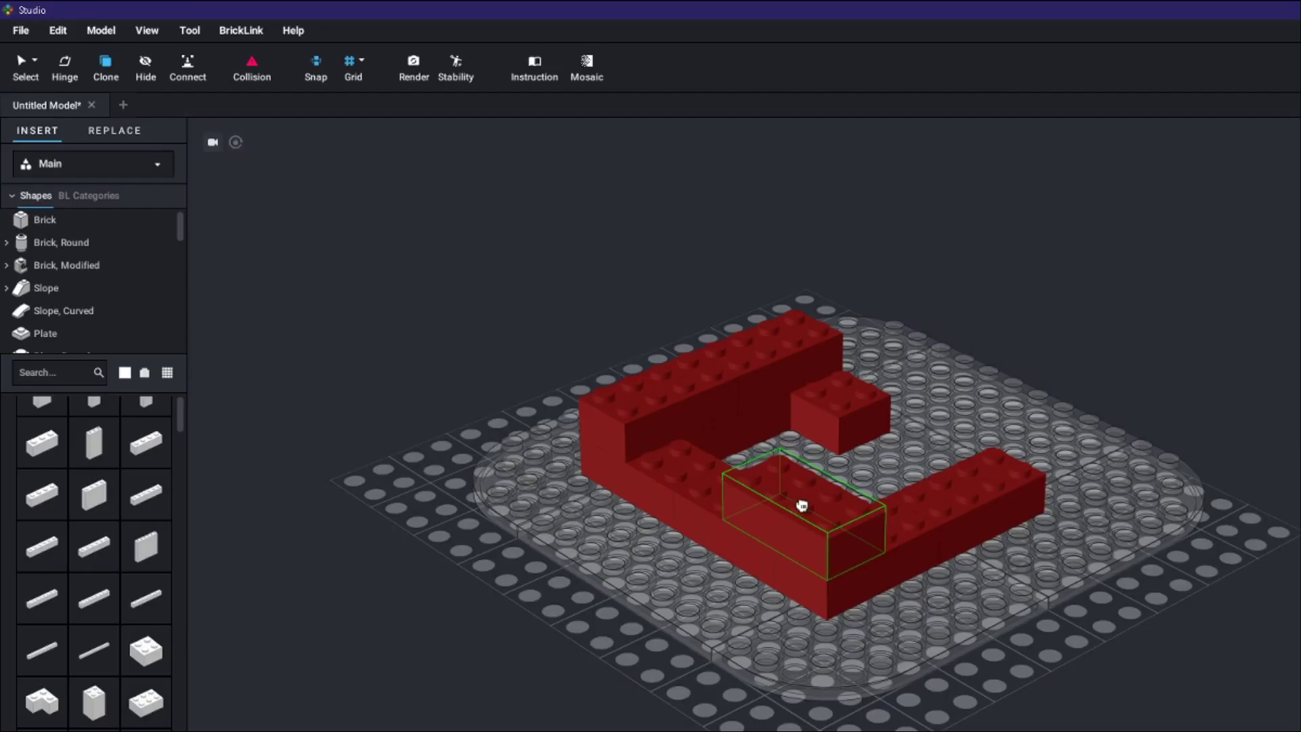
Move bricks into the front-left wall and stack one on the left wall
left_click_drag(801, 506, 1025, 526)
right_click_drag(1025, 526, 615, 499)
left_click_drag(616, 499, 760, 540)
mouse_move(760, 540)
right_mouse_down()
mouse_move(735, 548)
mouse_move(729, 535)
right_mouse_up()
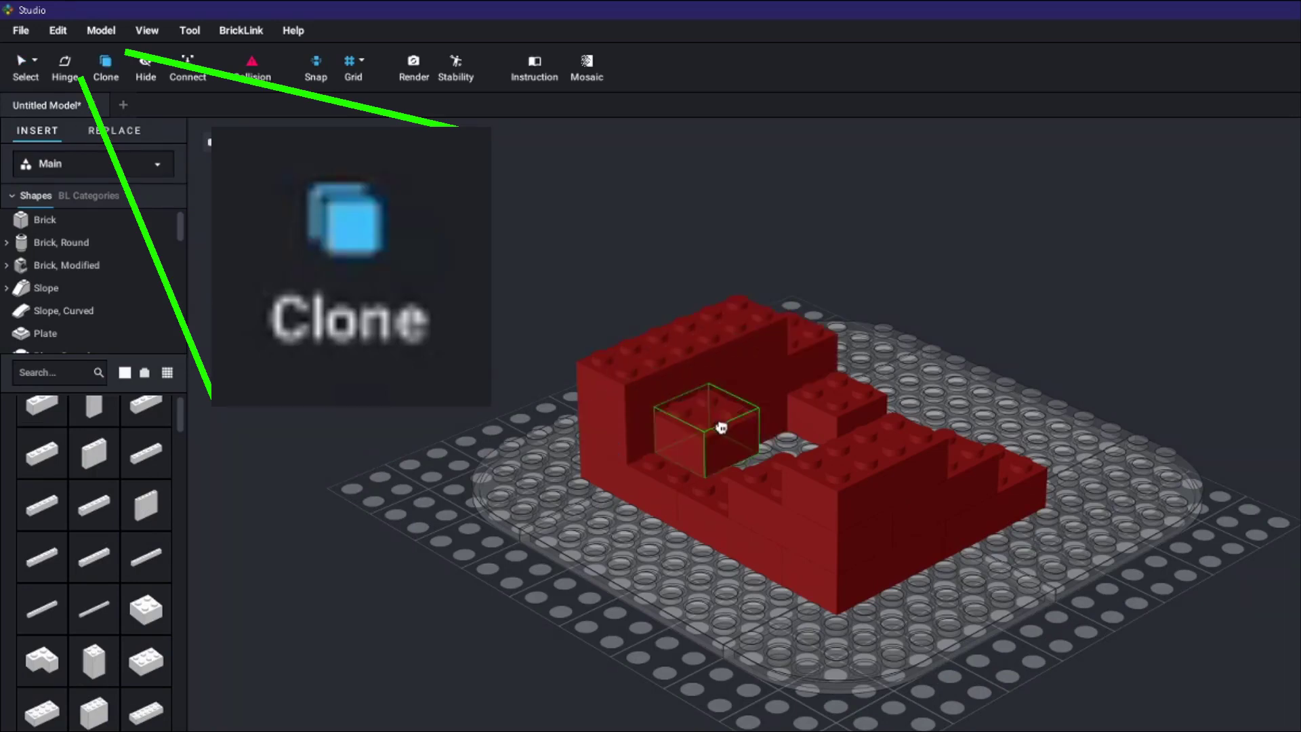
mouse_move(771, 459)
left_mouse_down()
mouse_move(644, 372)
mouse_move(654, 380)
left_mouse_up()
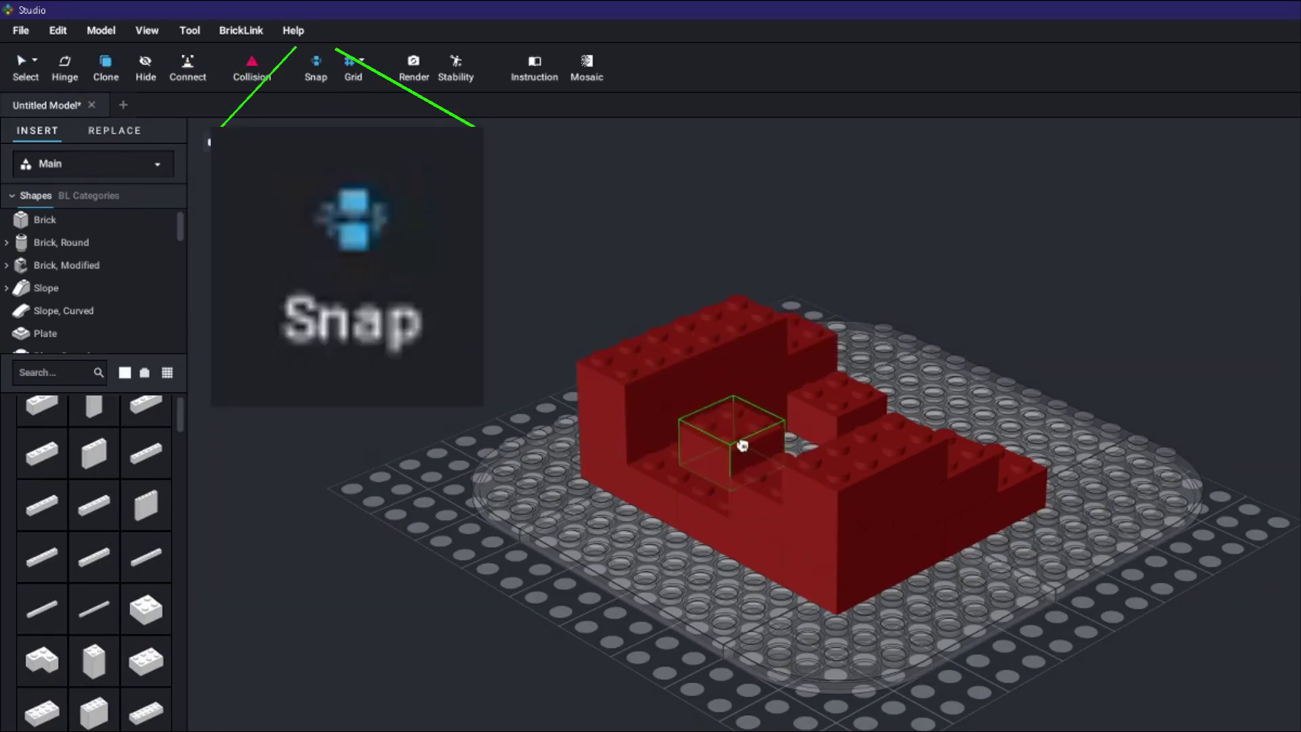
Seat red bricks on the wall blocks and snap a red 1x2 brick onto the green 4x4 plate
left_click_drag(754, 452, 987, 463)
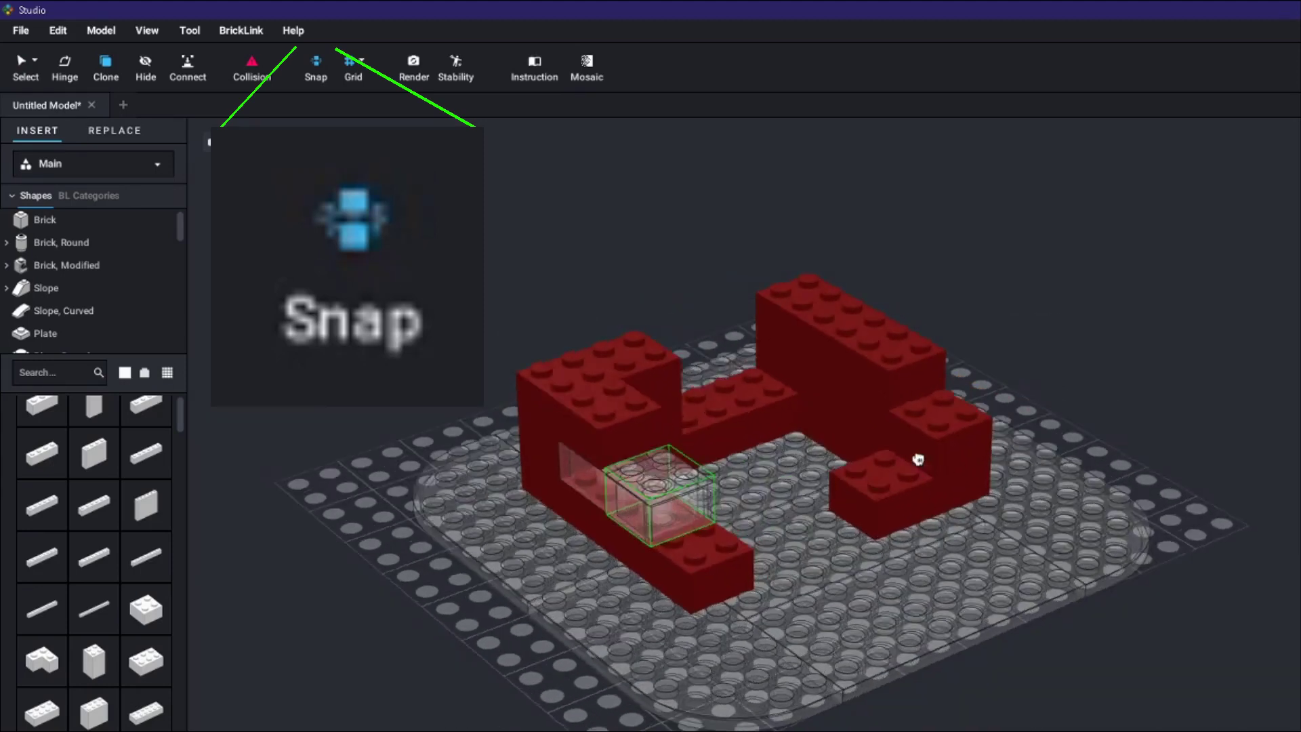
left_click_drag(668, 490, 600, 412)
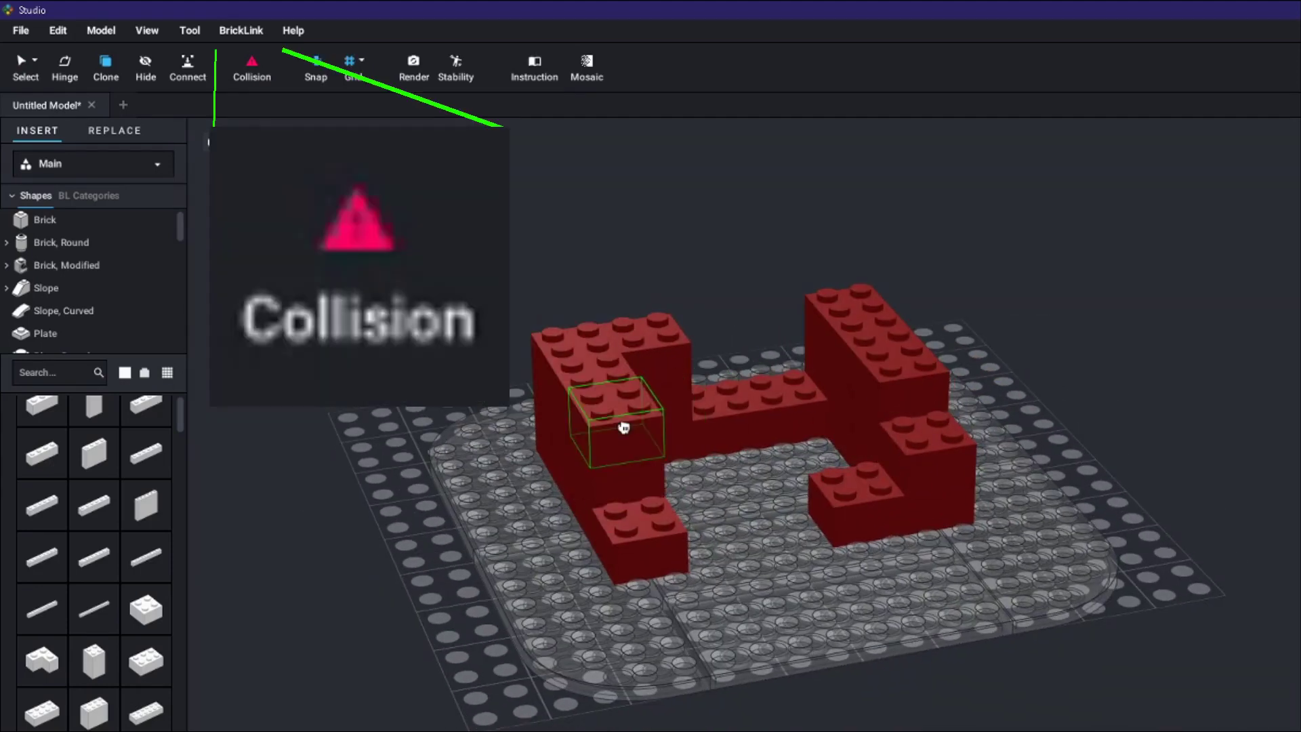
left_click_drag(887, 468, 884, 369)
left_click_drag(898, 439, 626, 425)
right_click_drag(626, 426, 725, 383)
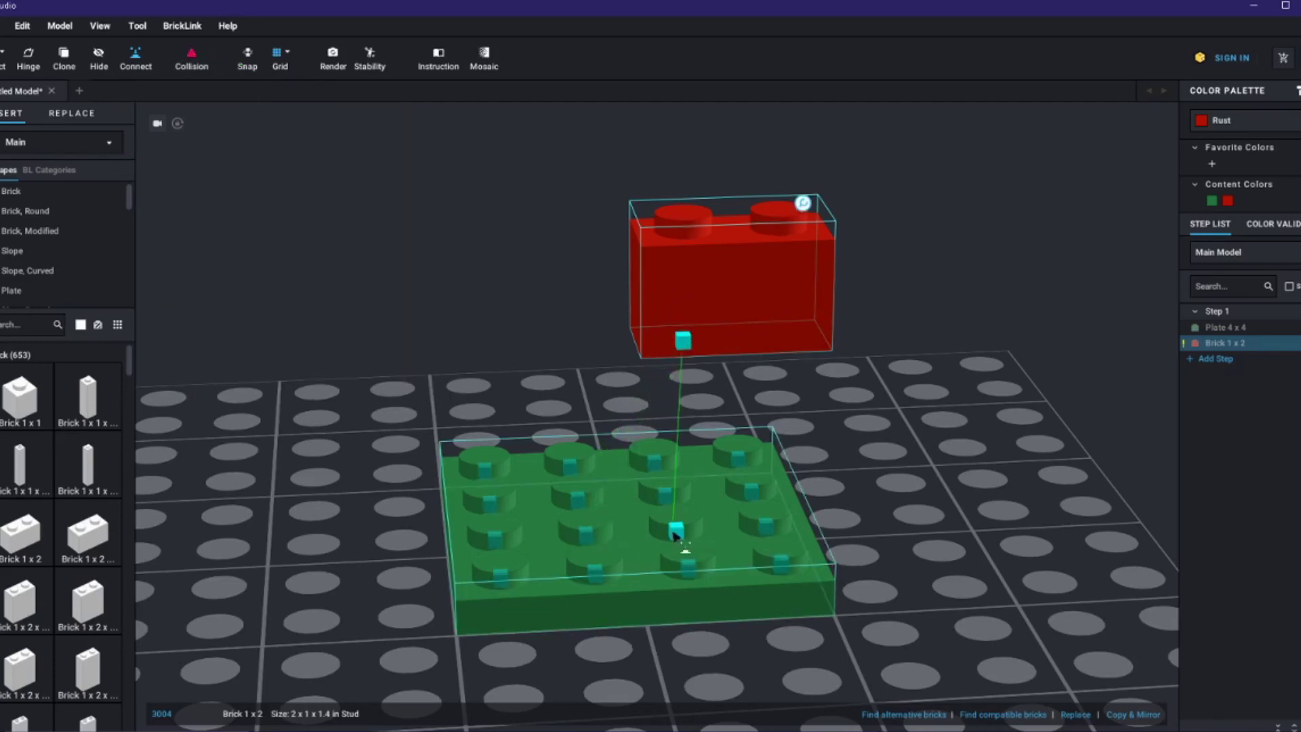
left_click(587, 548)
right_click_drag(685, 495, 844, 420)
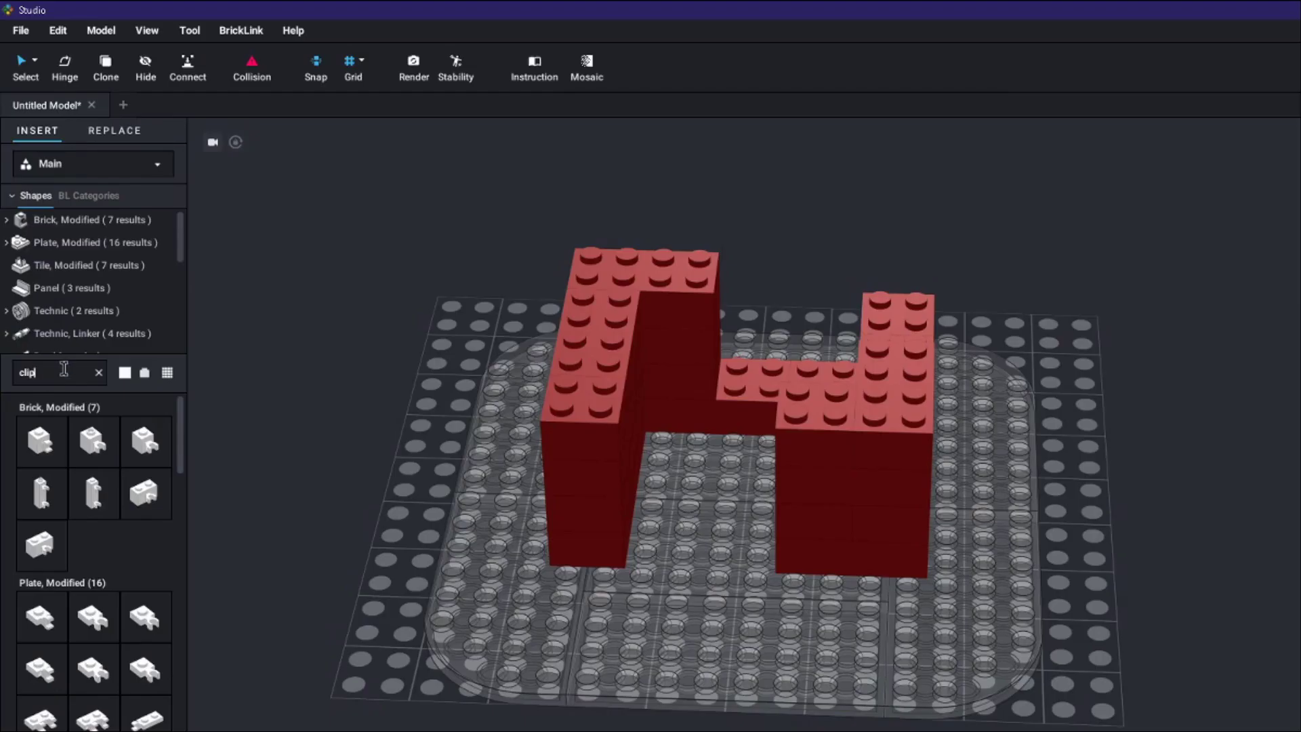
Find a door part and position it in the gap between the red walls
type("or")
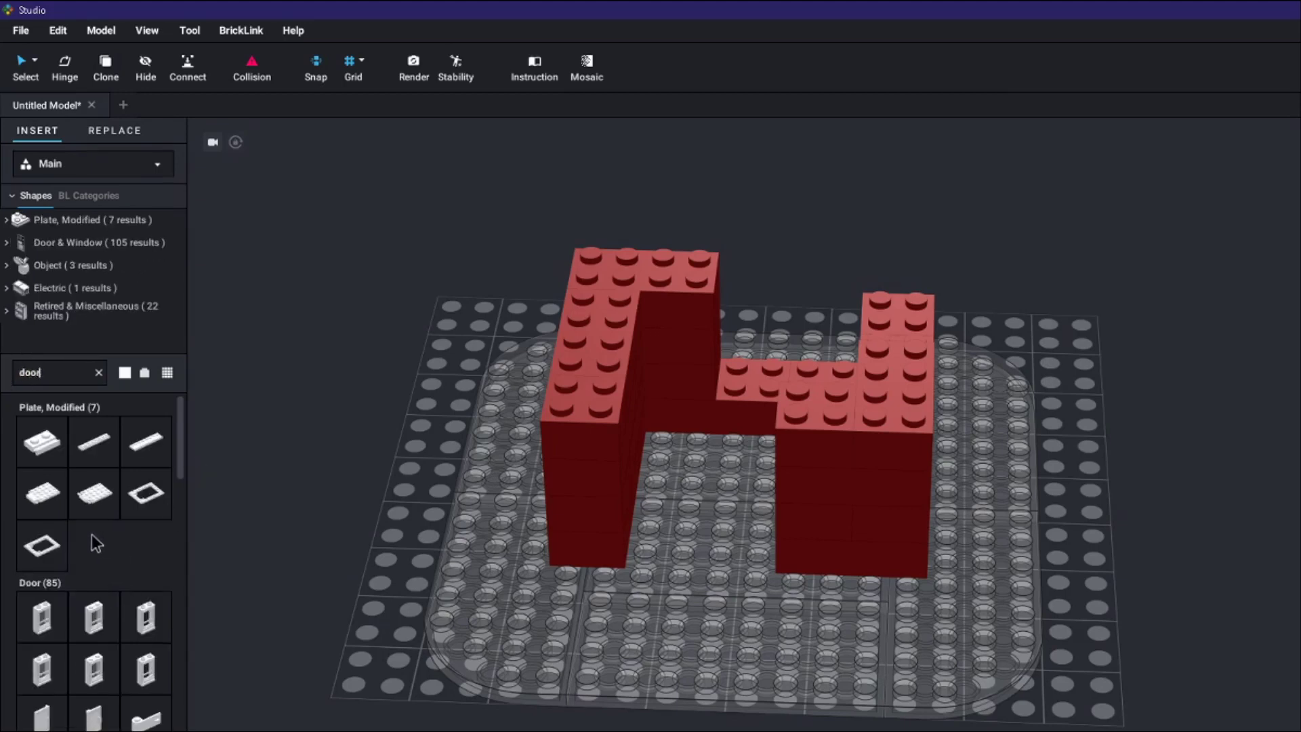
scroll(92, 534, "down", 2)
left_click_drag(92, 643, 120, 649)
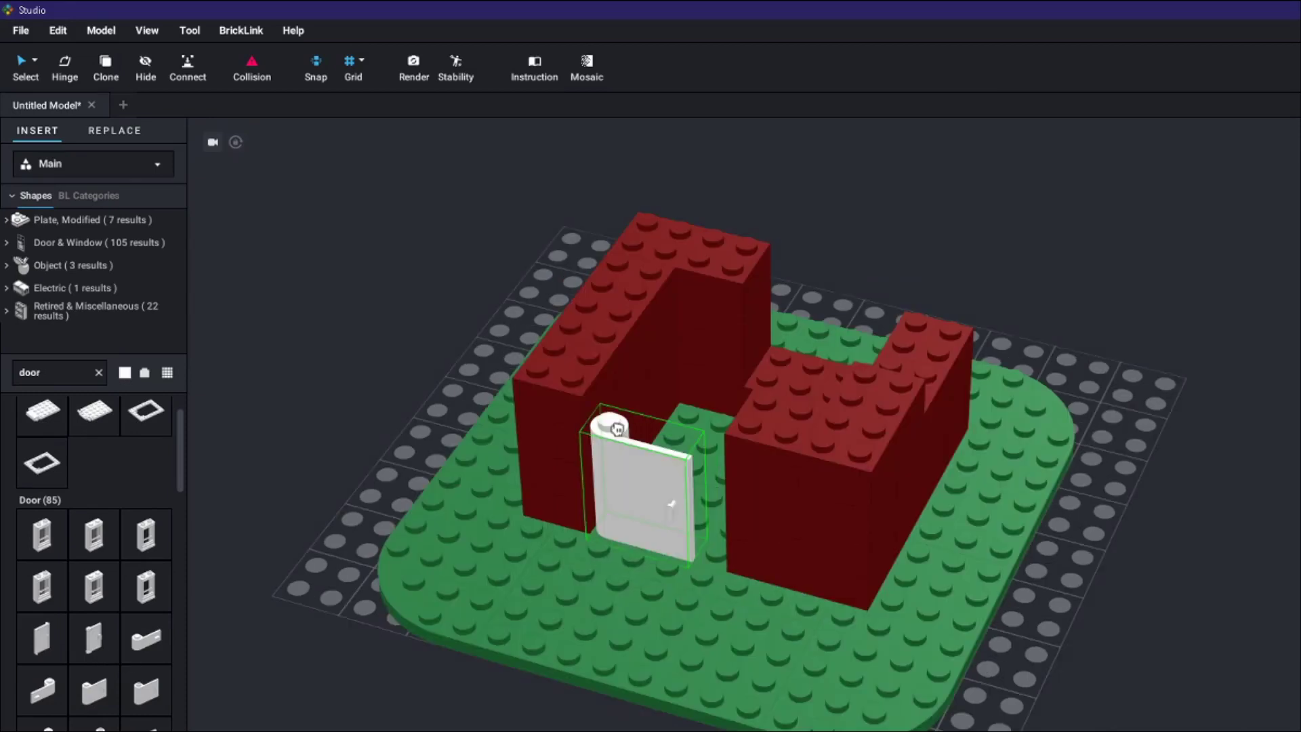
left_click_drag(609, 435, 53, 691)
scroll(92, 542, "down", 3)
left_click_drag(145, 431, 624, 345)
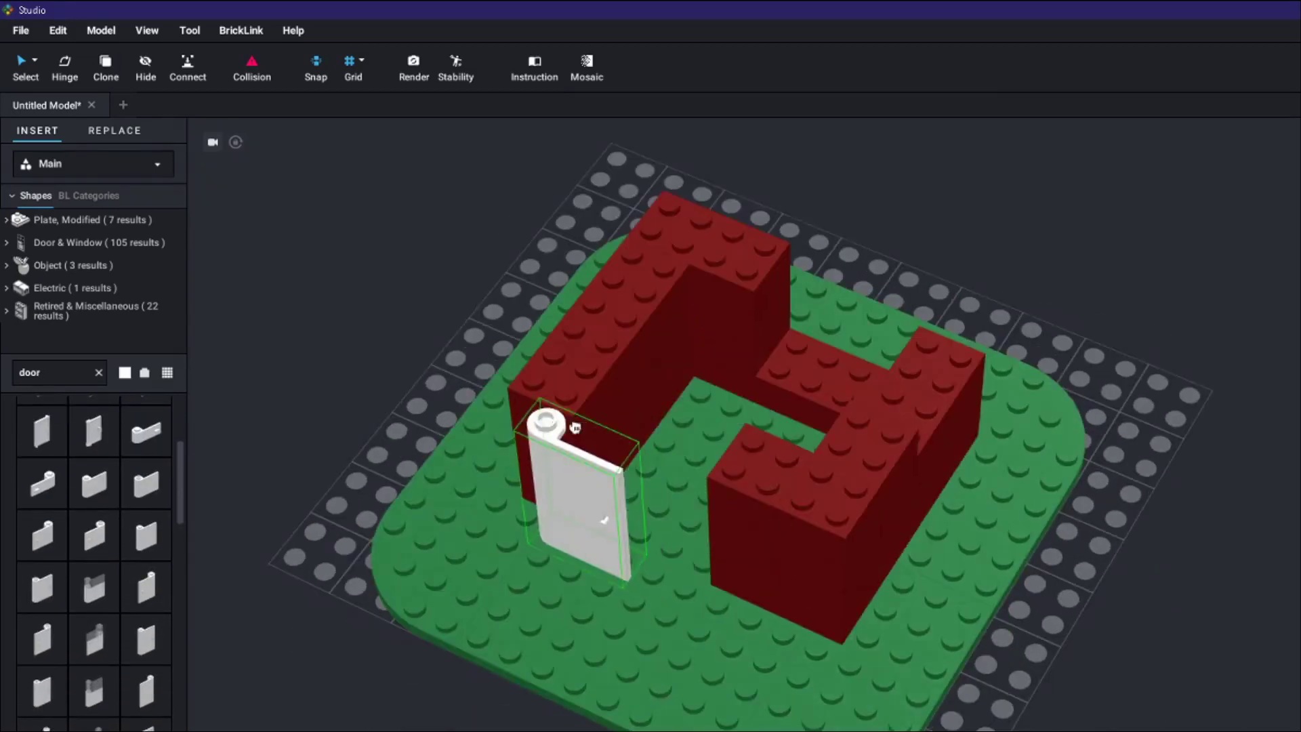
left_click_drag(572, 429, 633, 430)
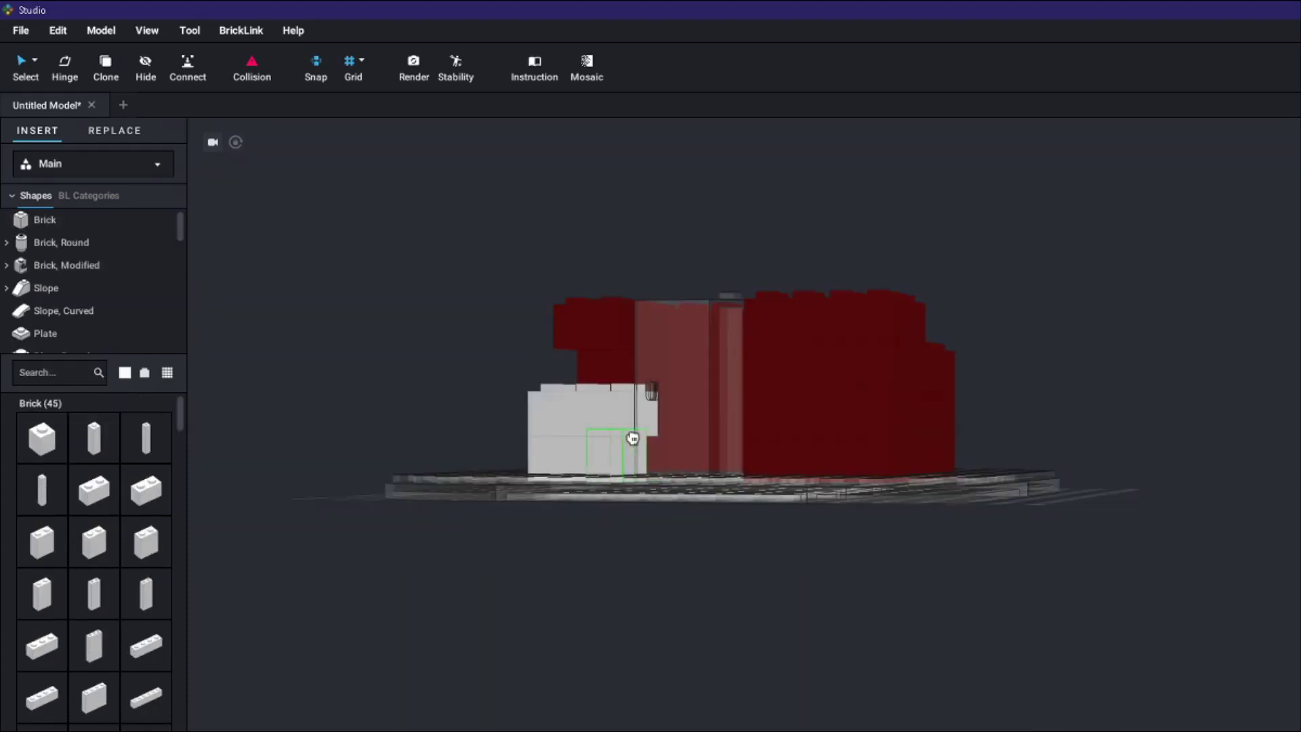
Place a white brick on the white step
right_click_drag(634, 445, 627, 542)
right_click_drag(653, 461, 683, 471)
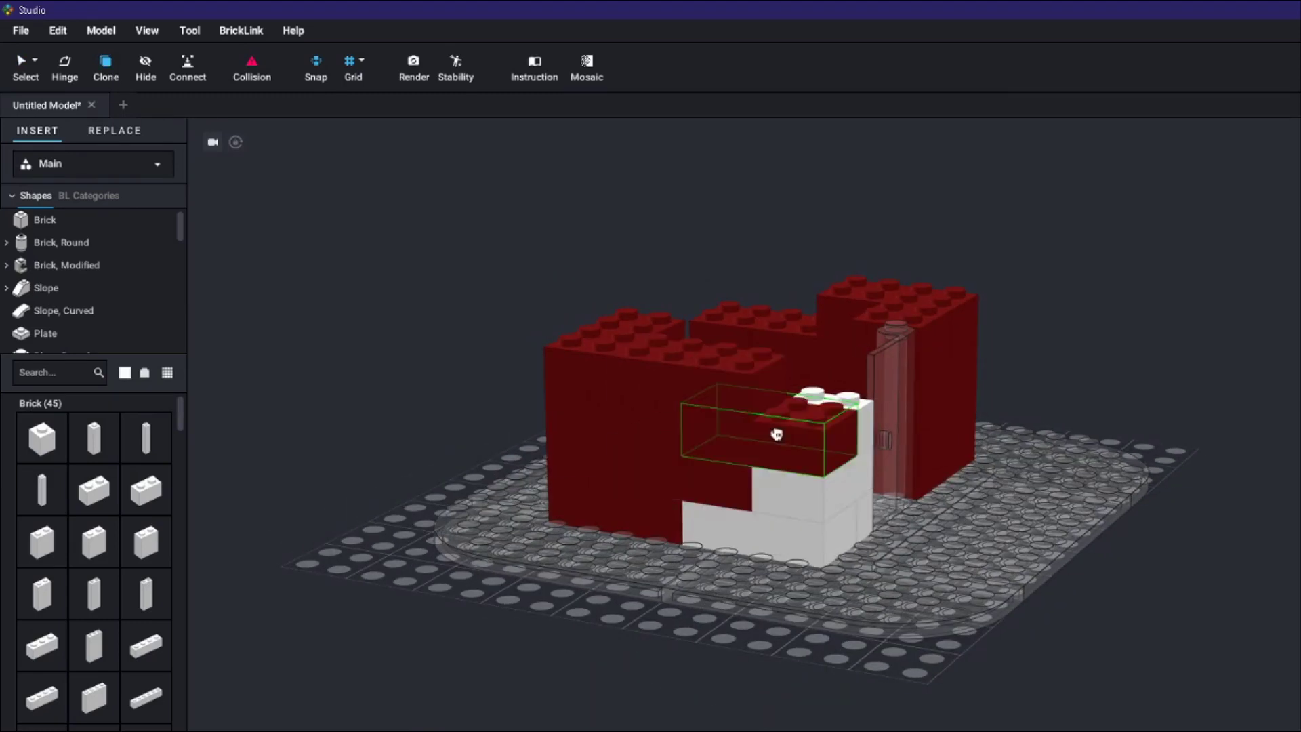
right_click_drag(775, 433, 787, 551)
left_click(733, 538)
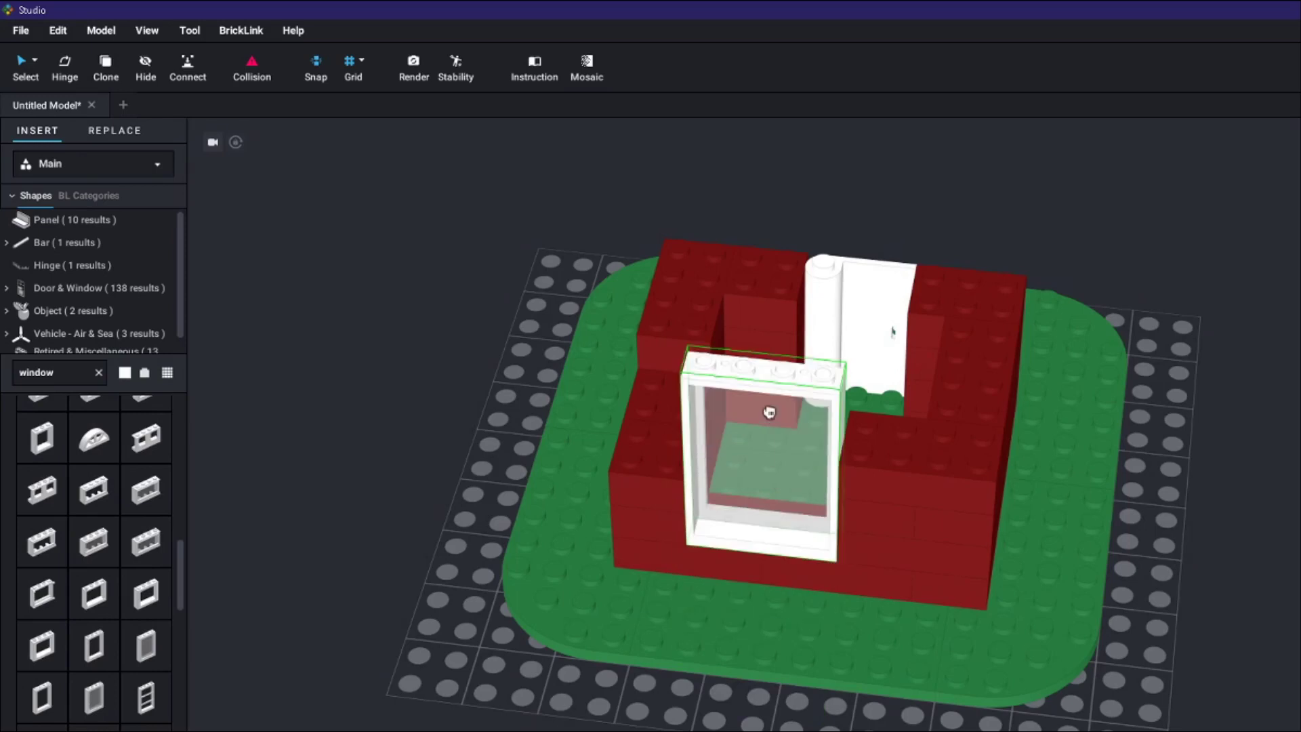
Set white windows into the front wall of the house
right_click_drag(772, 415, 246, 644)
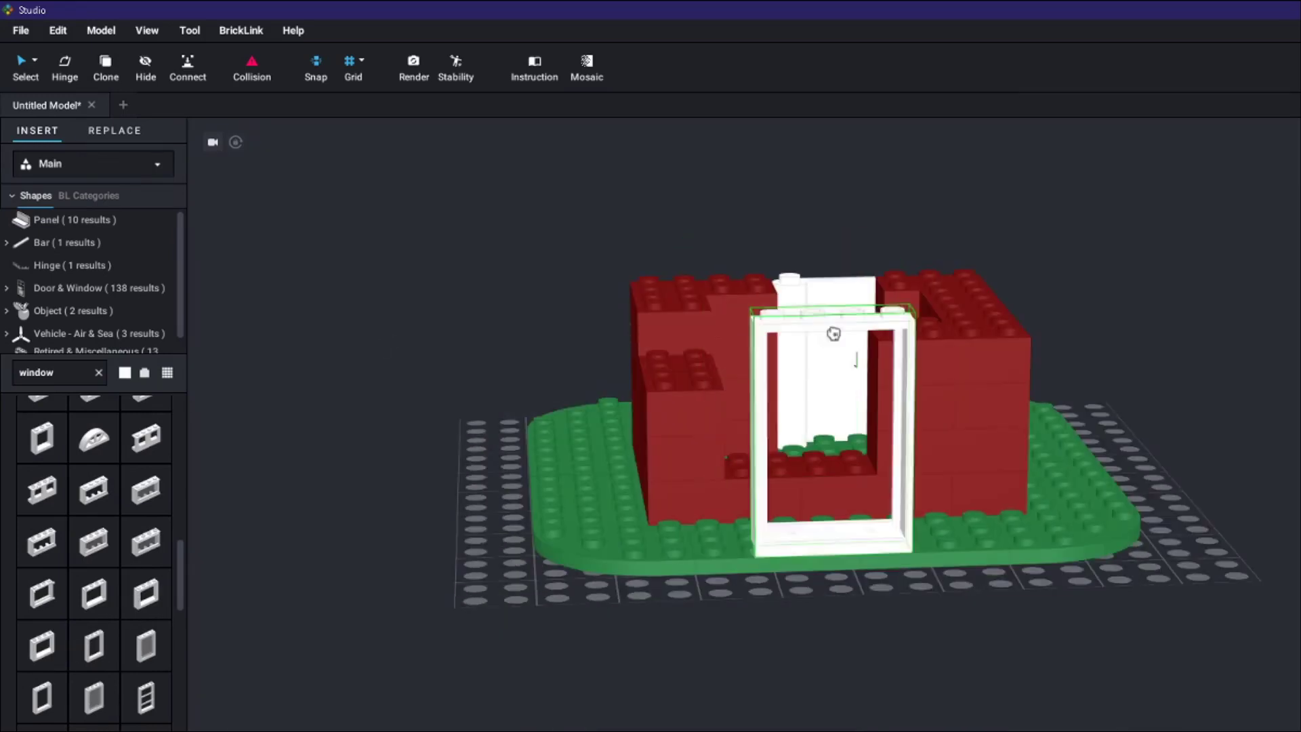
left_click(807, 372)
right_click_drag(808, 372, 1185, 549)
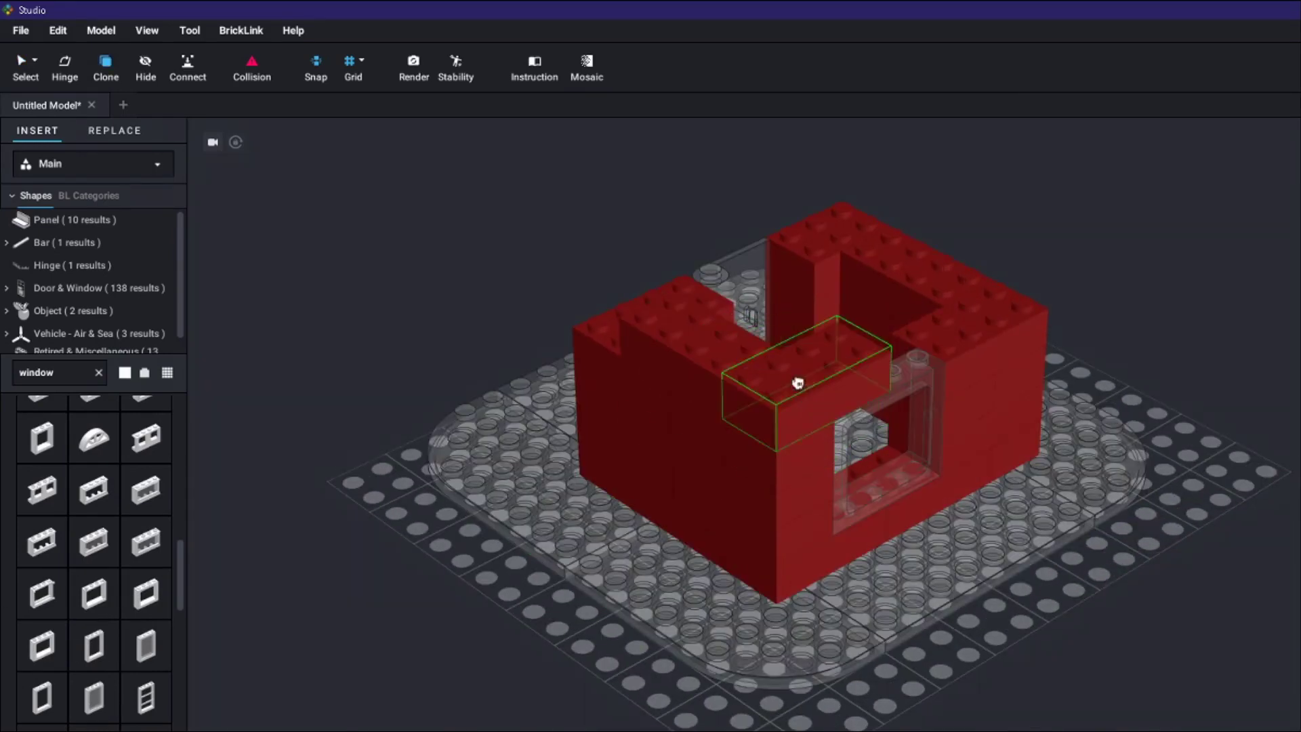
right_click_drag(804, 380, 935, 426)
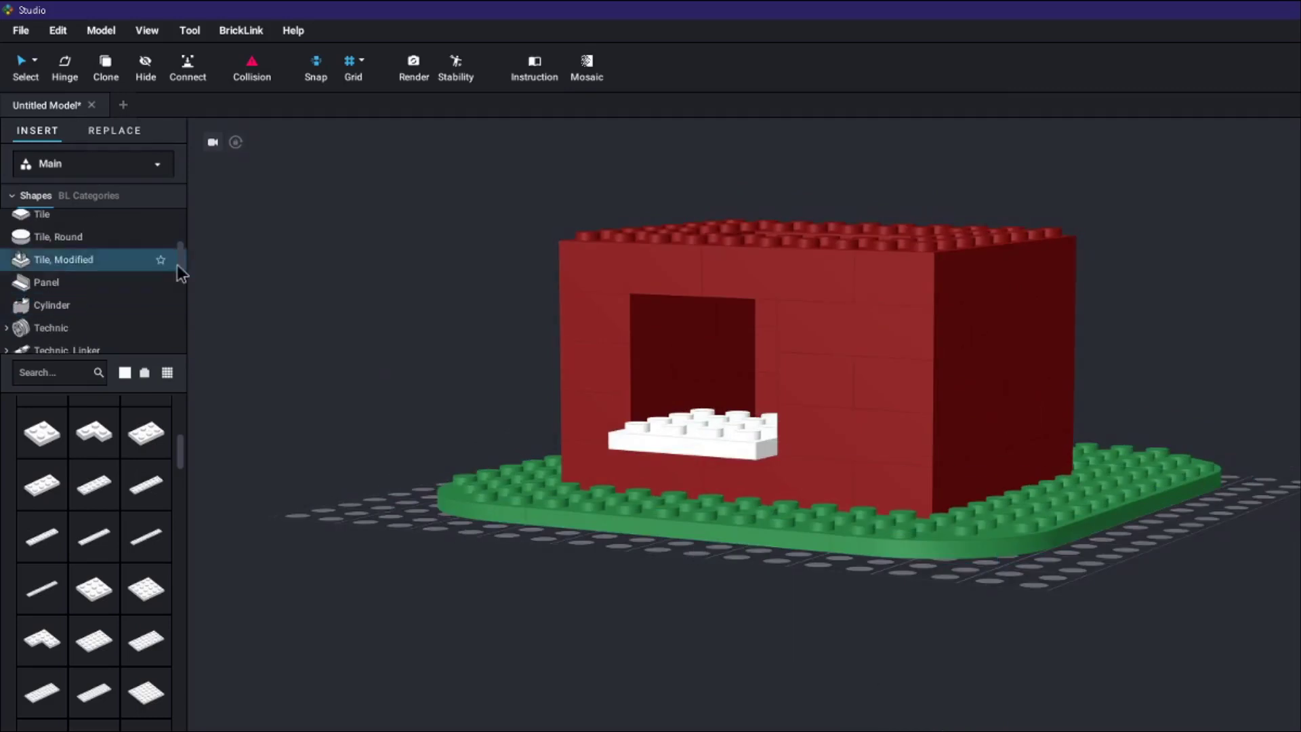
Search 'glass' and place a white glass door beside the existing door
left_click(52, 384)
type("glass")
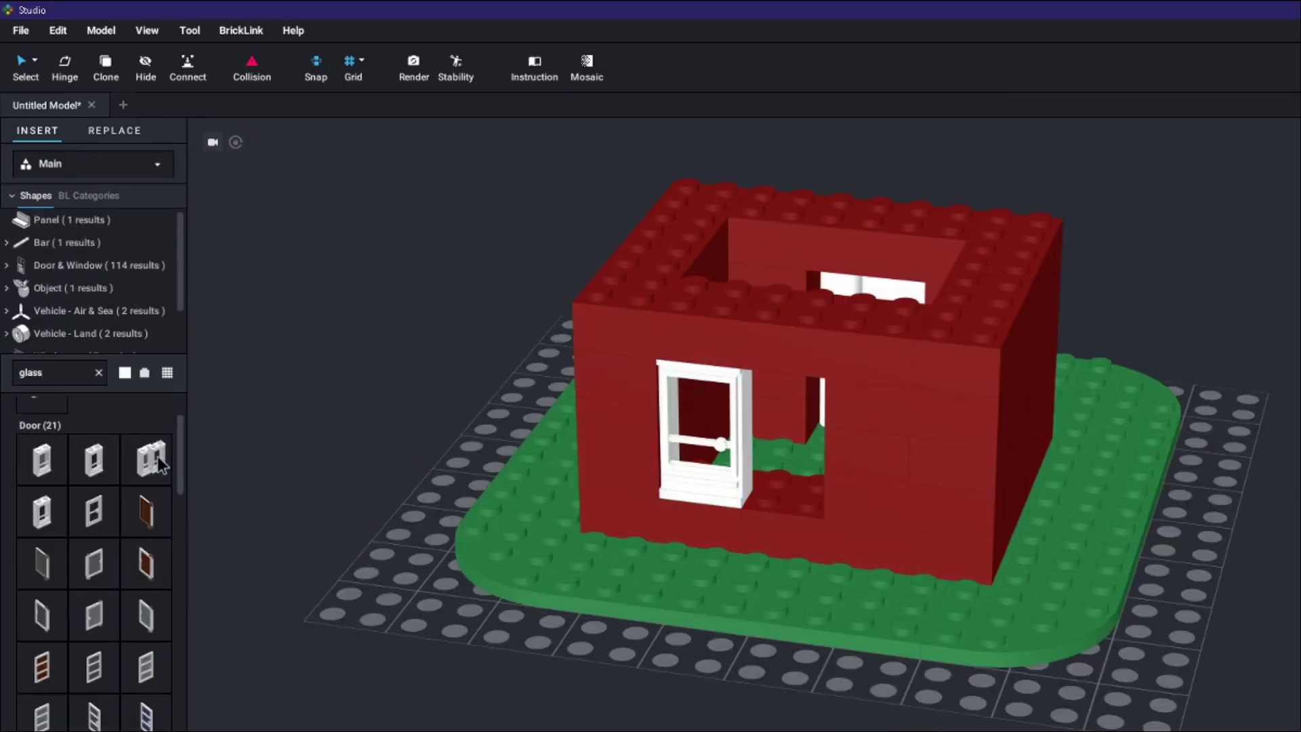
left_click(784, 411)
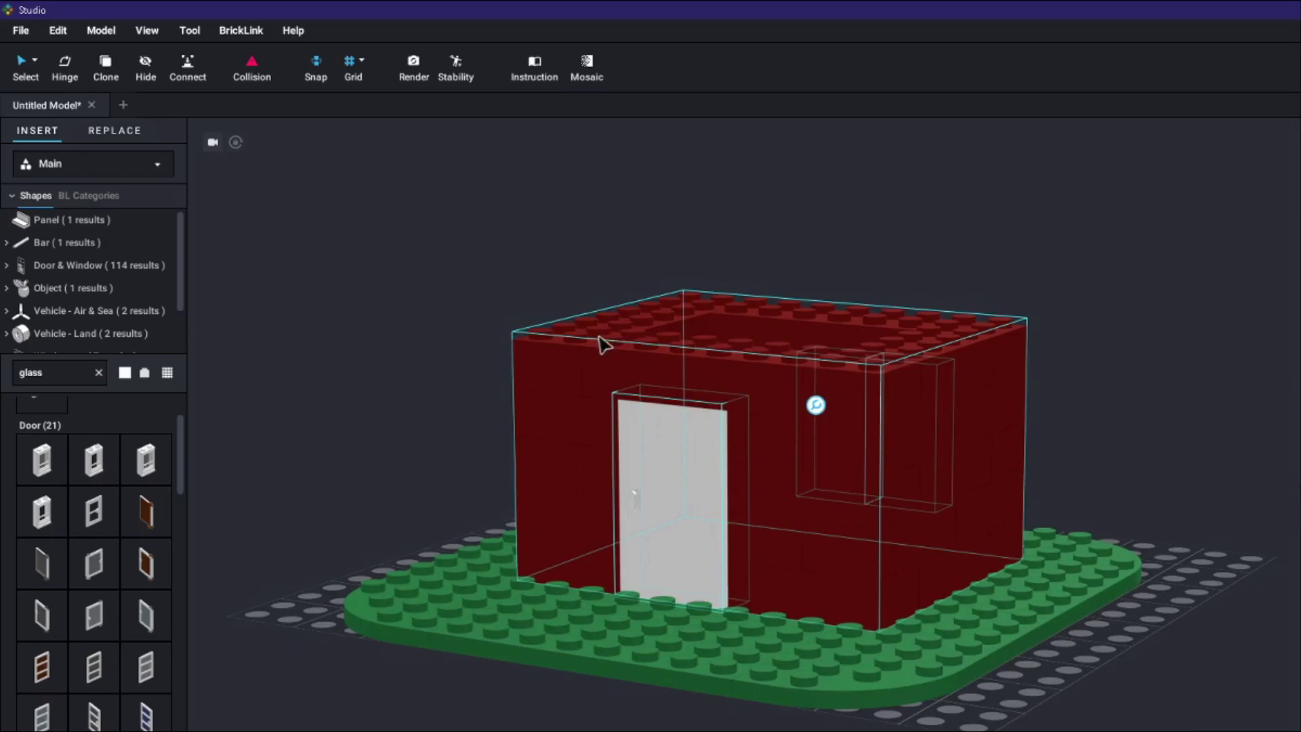
Group the house parts as submodel 'house' and raise it upward
key("ctrl+g")
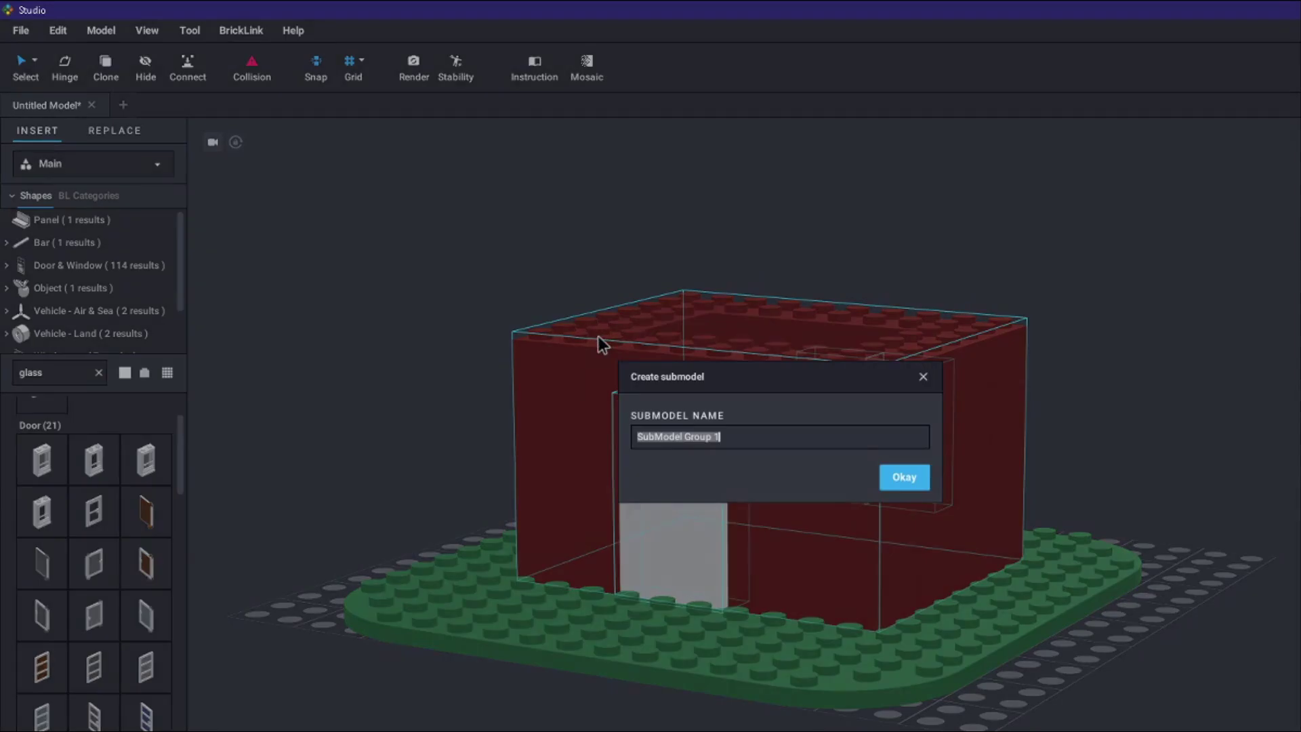
left_click(913, 469)
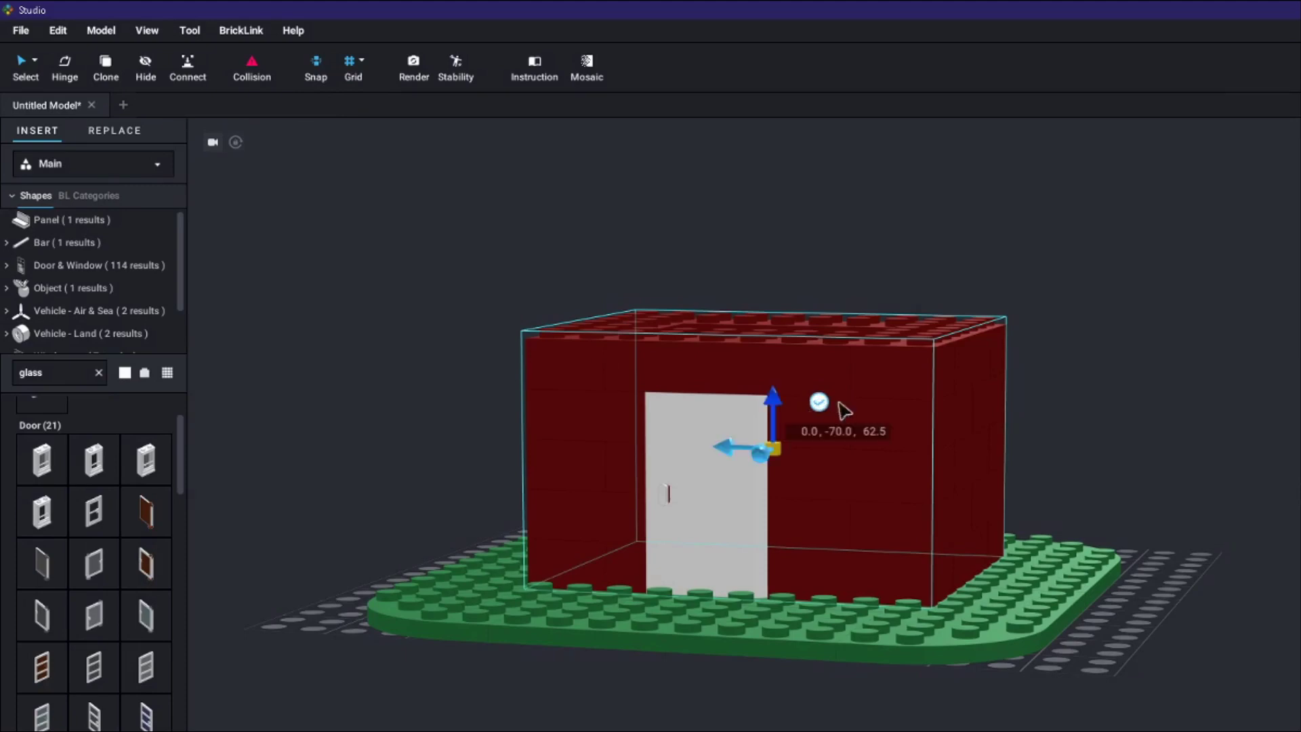
left_click_drag(774, 402, 779, 375)
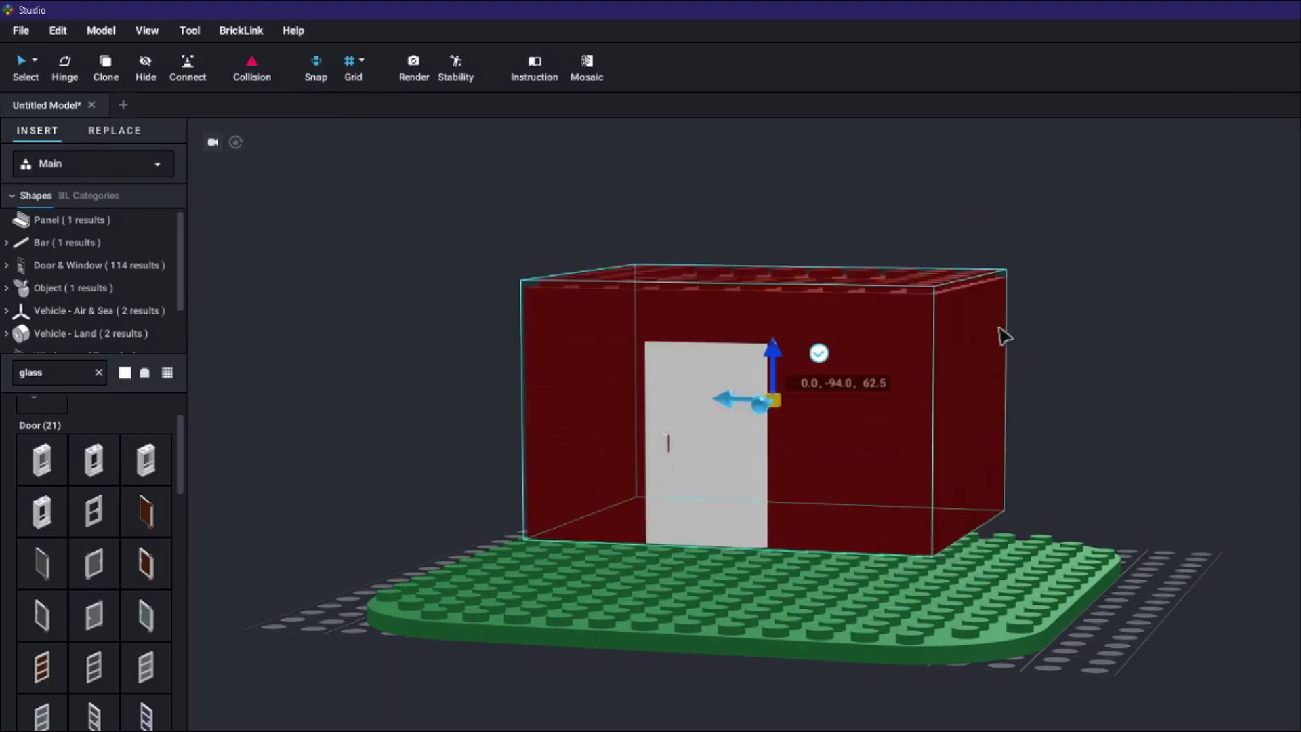
right_click_drag(1065, 337, 1176, 409)
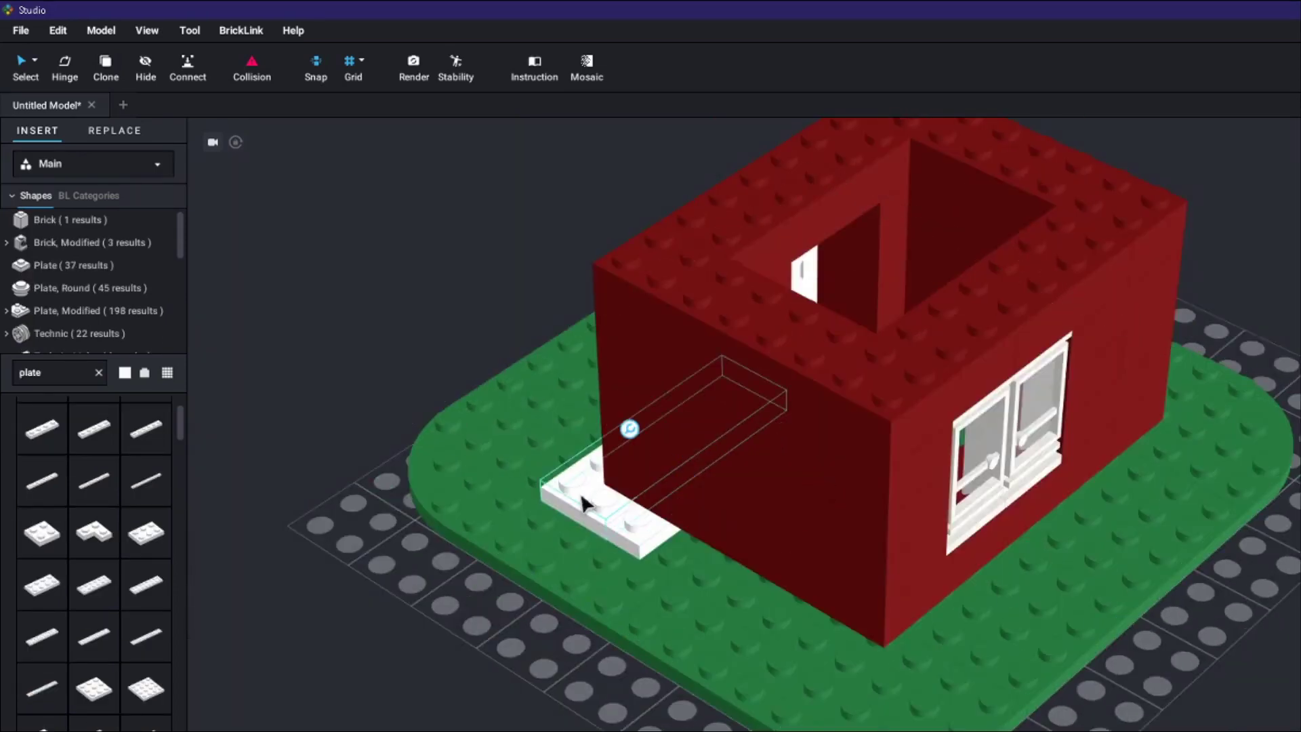
Clone white plates along the wall base to form the foundation frame
key("c")
left_click(583, 503)
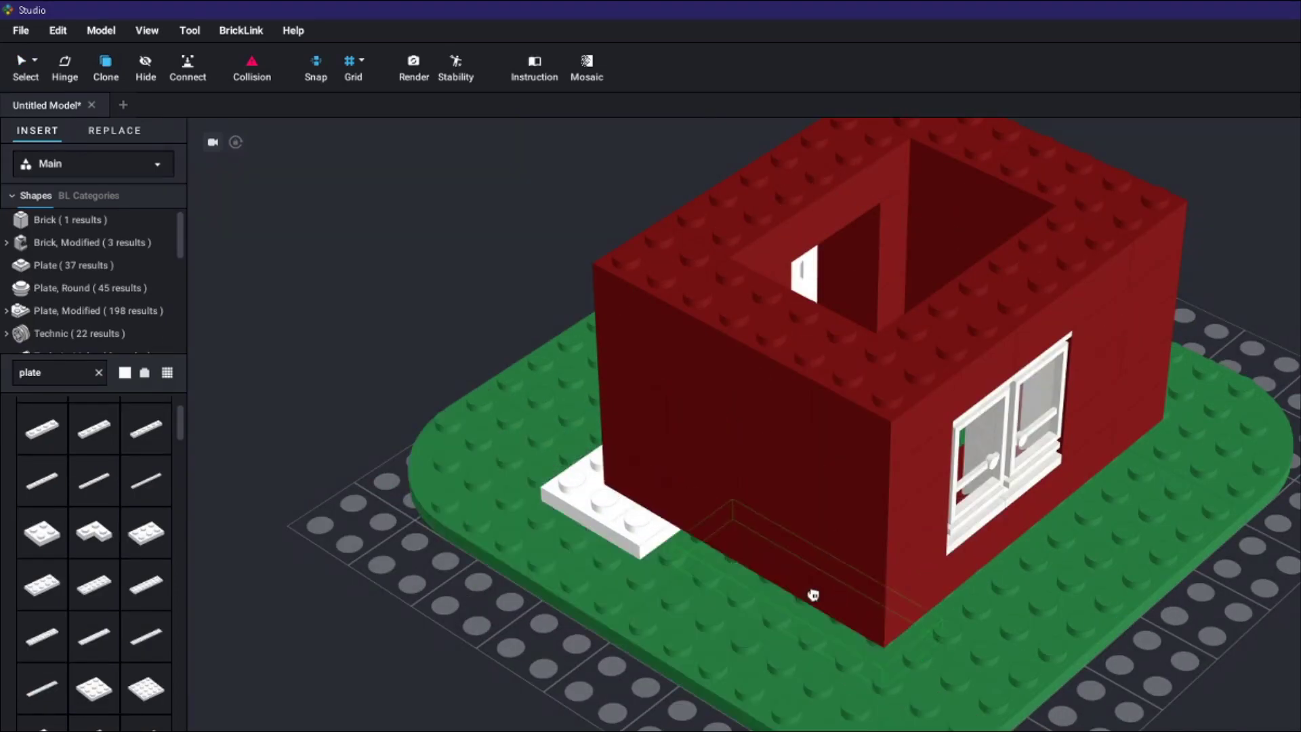
left_click(814, 595)
right_click_drag(798, 601, 759, 643)
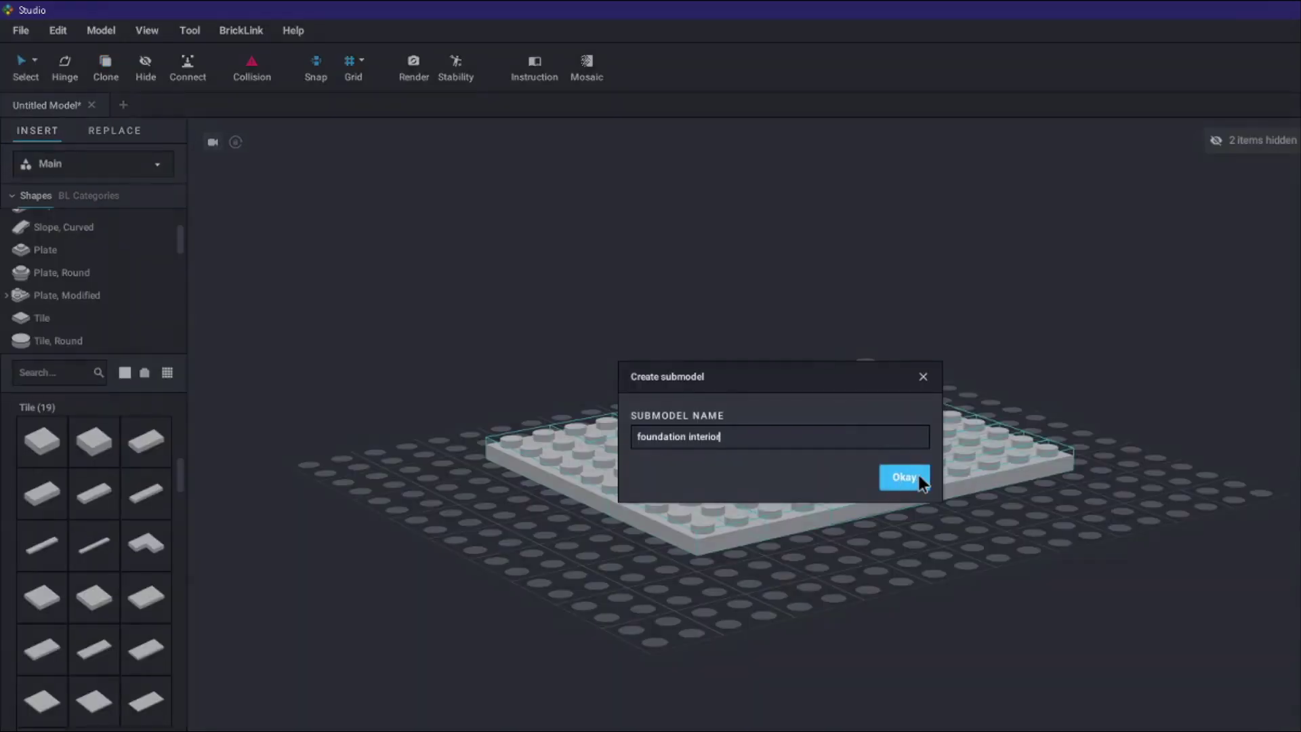
left_click(904, 477)
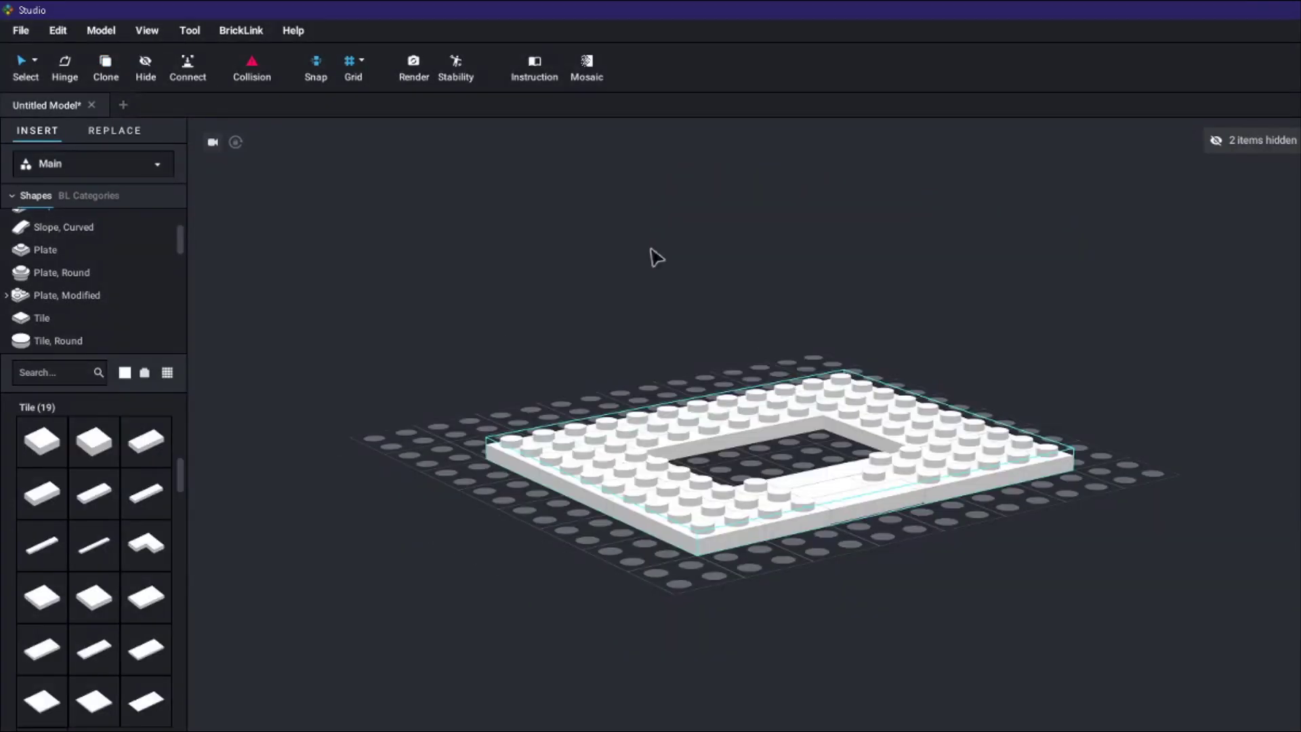
Deselect the frame and pick a long plate to fill the foundation gap
right_click_drag(648, 243, 732, 331)
scroll(746, 335, "up", 4)
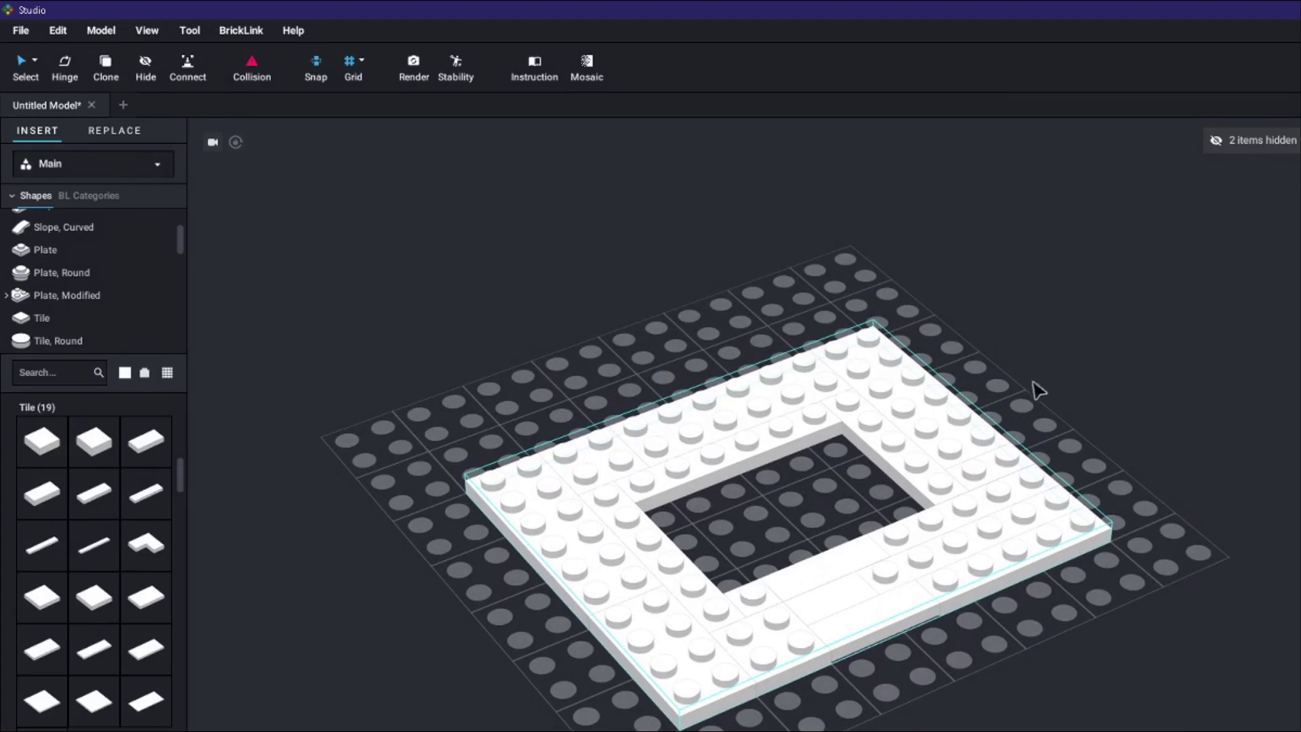
left_click(67, 294)
scroll(120, 592, "down", 3)
scroll(120, 592, "down", 2)
left_click(145, 658)
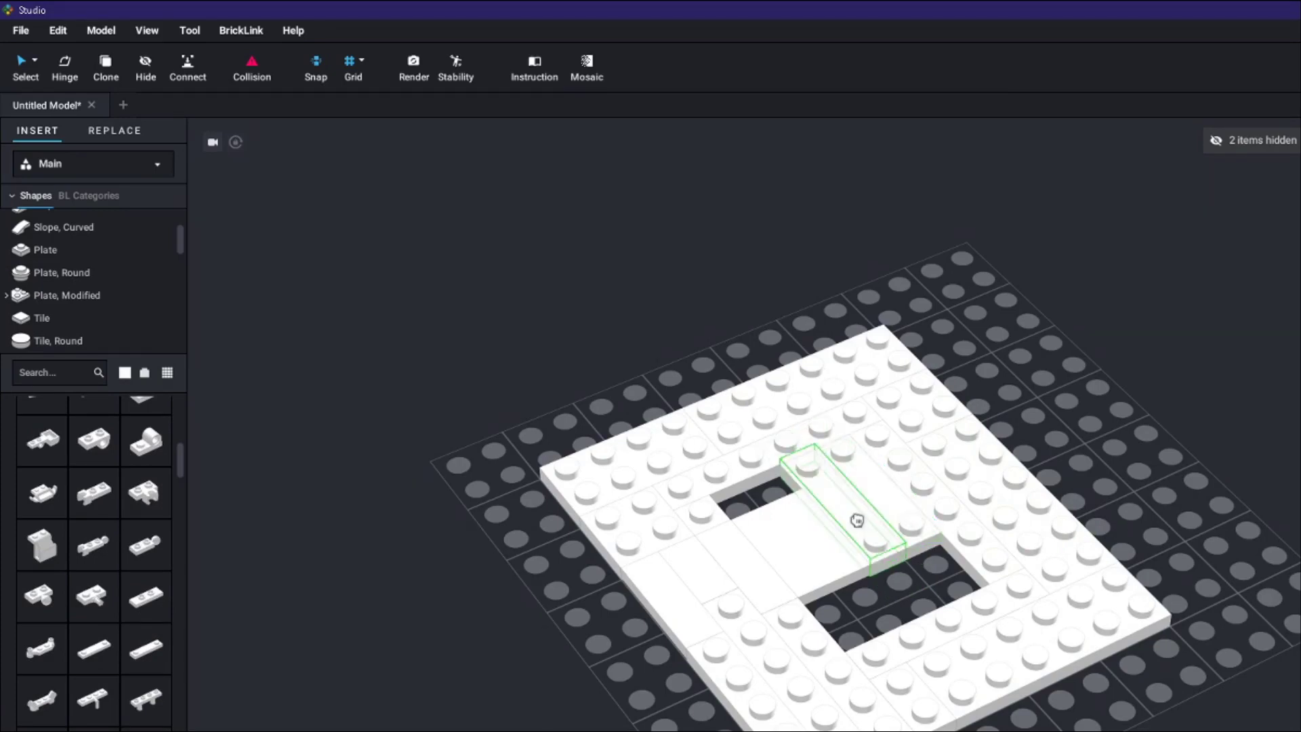
Fill the foundation opening with the rotated long plate, a round plate and two white plates
key("Right")
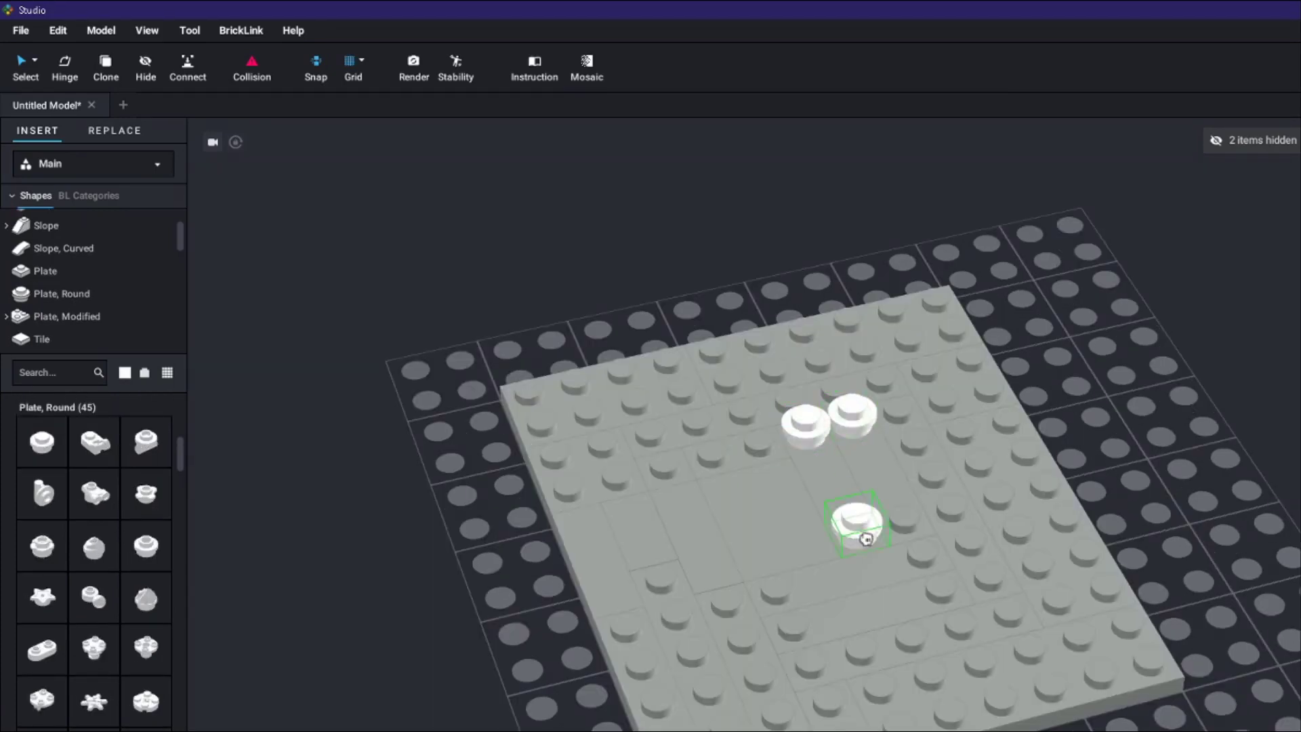
left_click(861, 529)
scroll(72, 287, "up", 2)
left_click(73, 287)
scroll(136, 601, "down", 1)
left_click(146, 630)
left_click(119, 602)
scroll(58, 314, "down", 1)
scroll(58, 315, "down", 1)
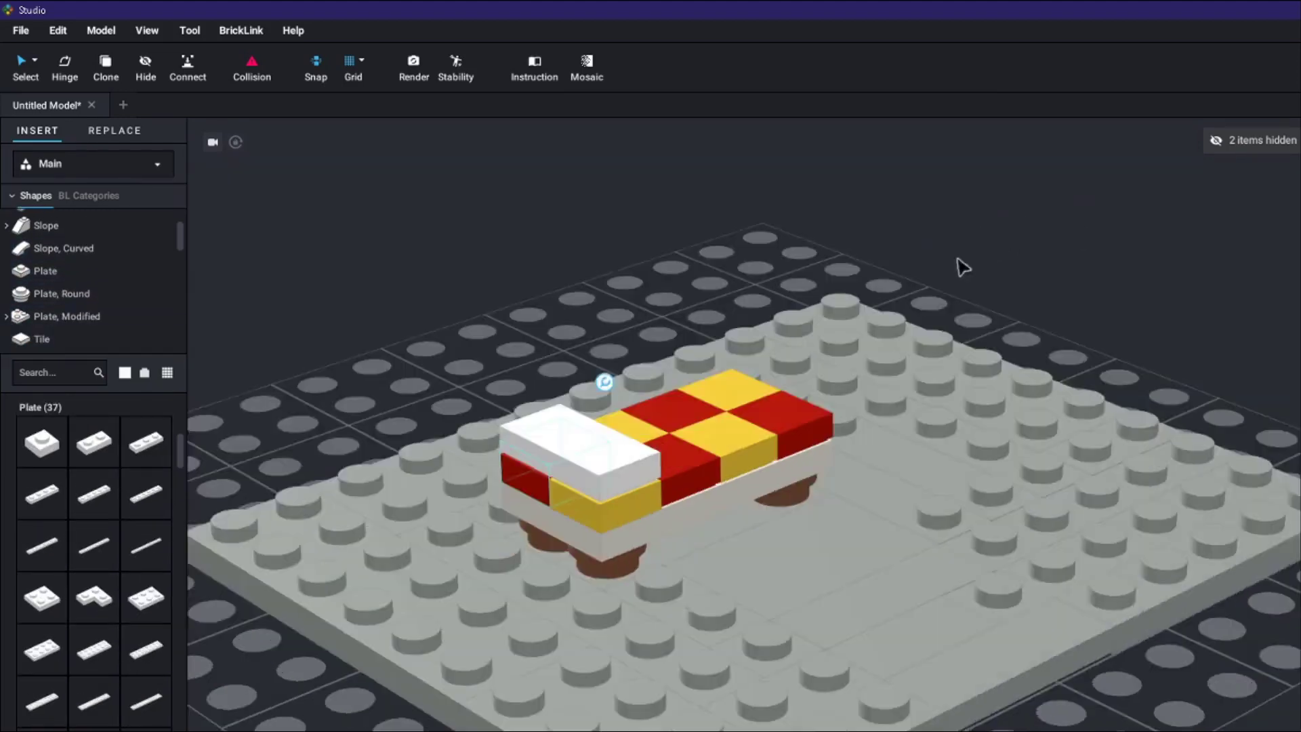
Place minifigure legs on the green baseplate and fit a red-armed torso onto them
right_click_drag(963, 266, 996, 304)
scroll(996, 303, "down", 2)
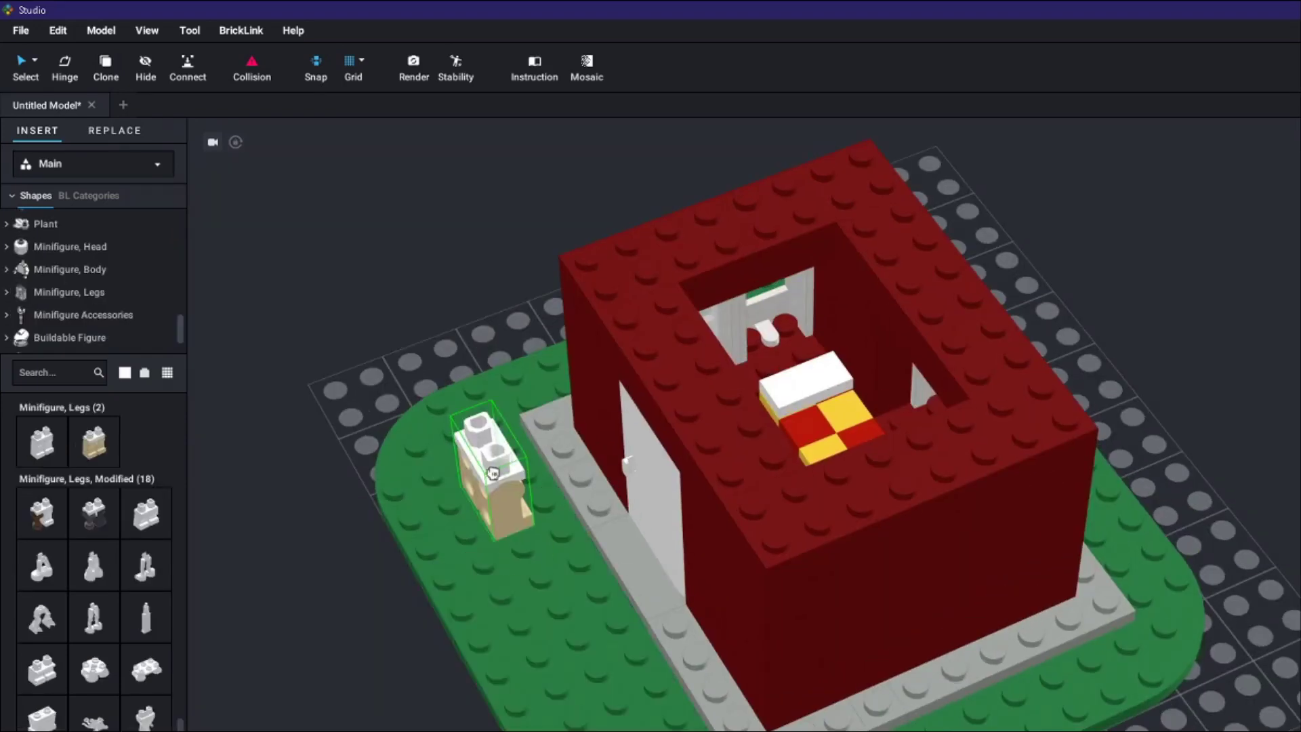
left_click_drag(93, 442, 613, 548)
scroll(357, 317, "up", 3)
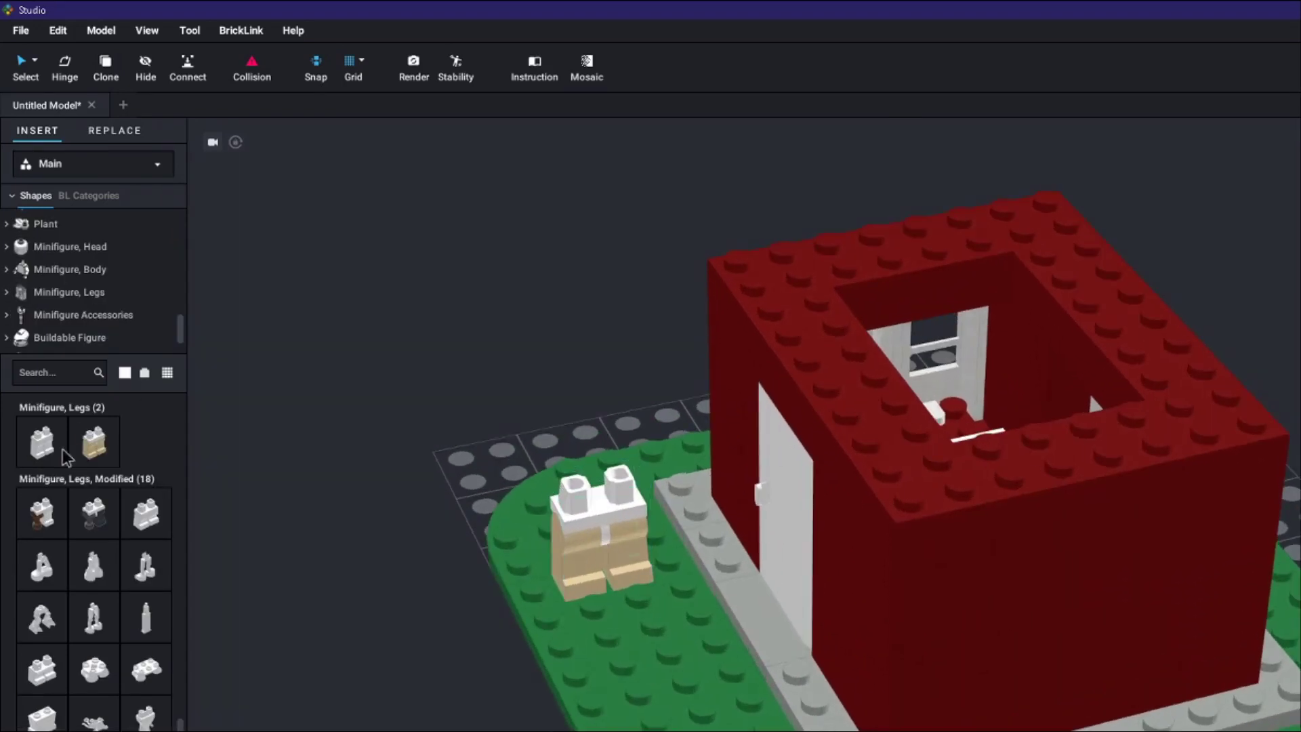
scroll(96, 328, "down", 2)
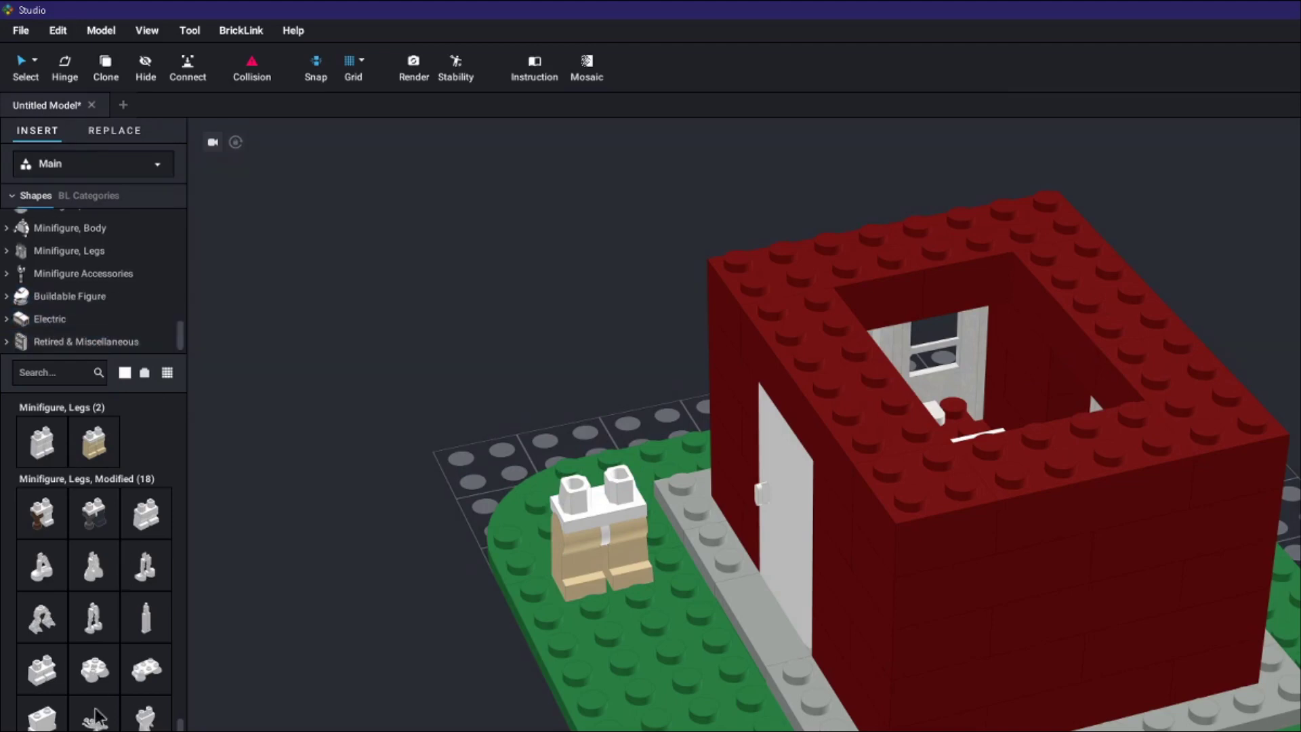
left_click(82, 256)
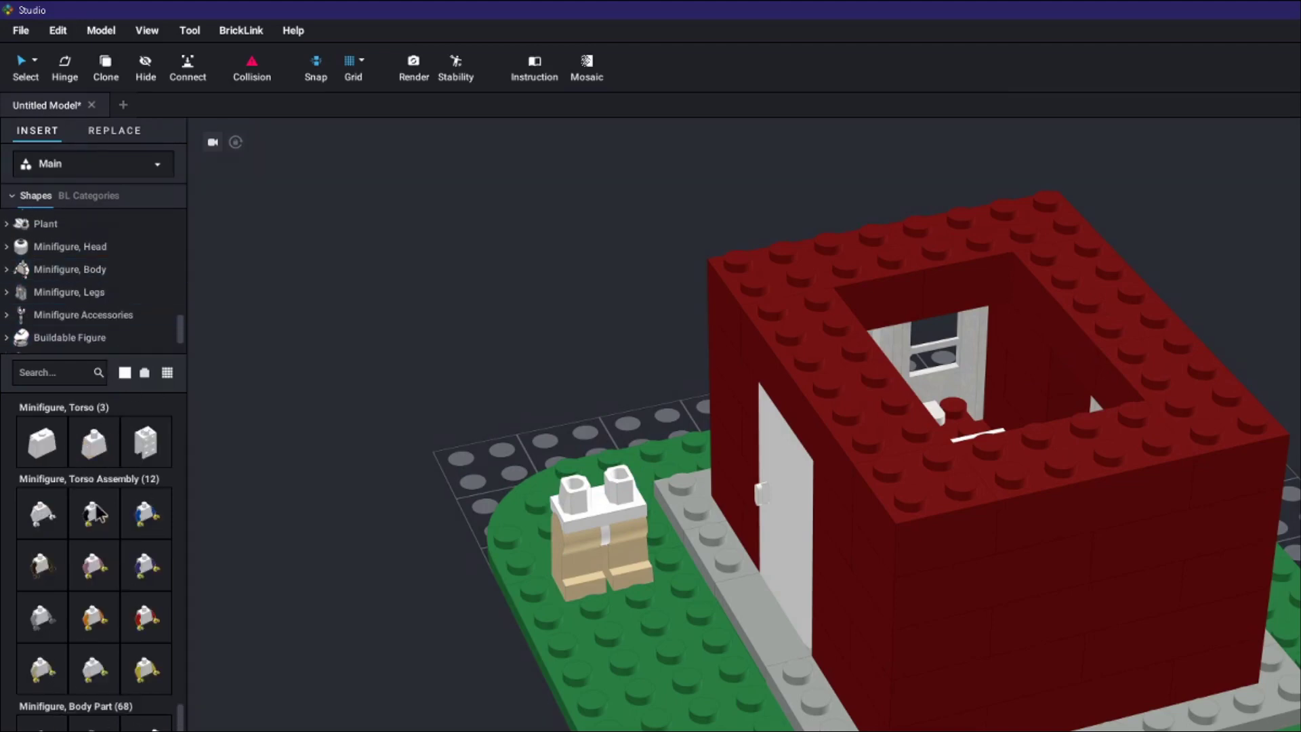
left_click_drag(158, 618, 596, 477)
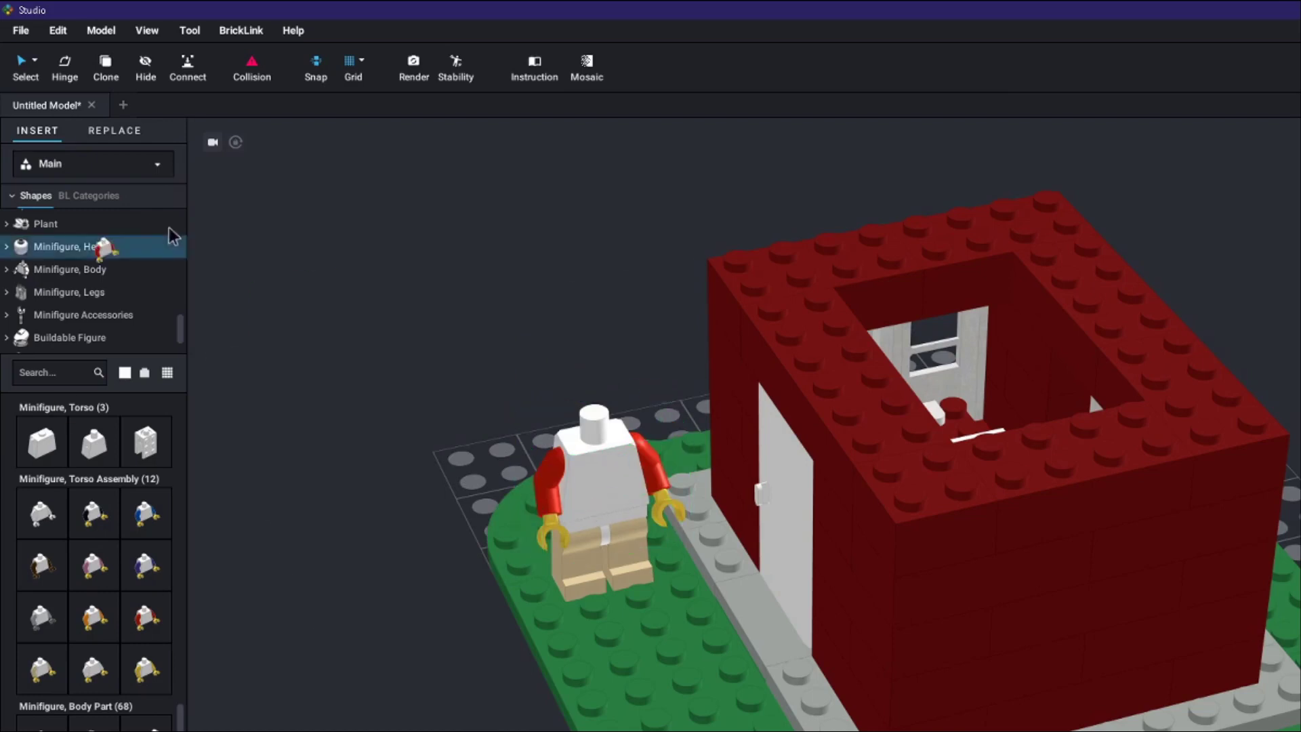
Set a plain yellow minifigure head on top of the torso
left_click(70, 245)
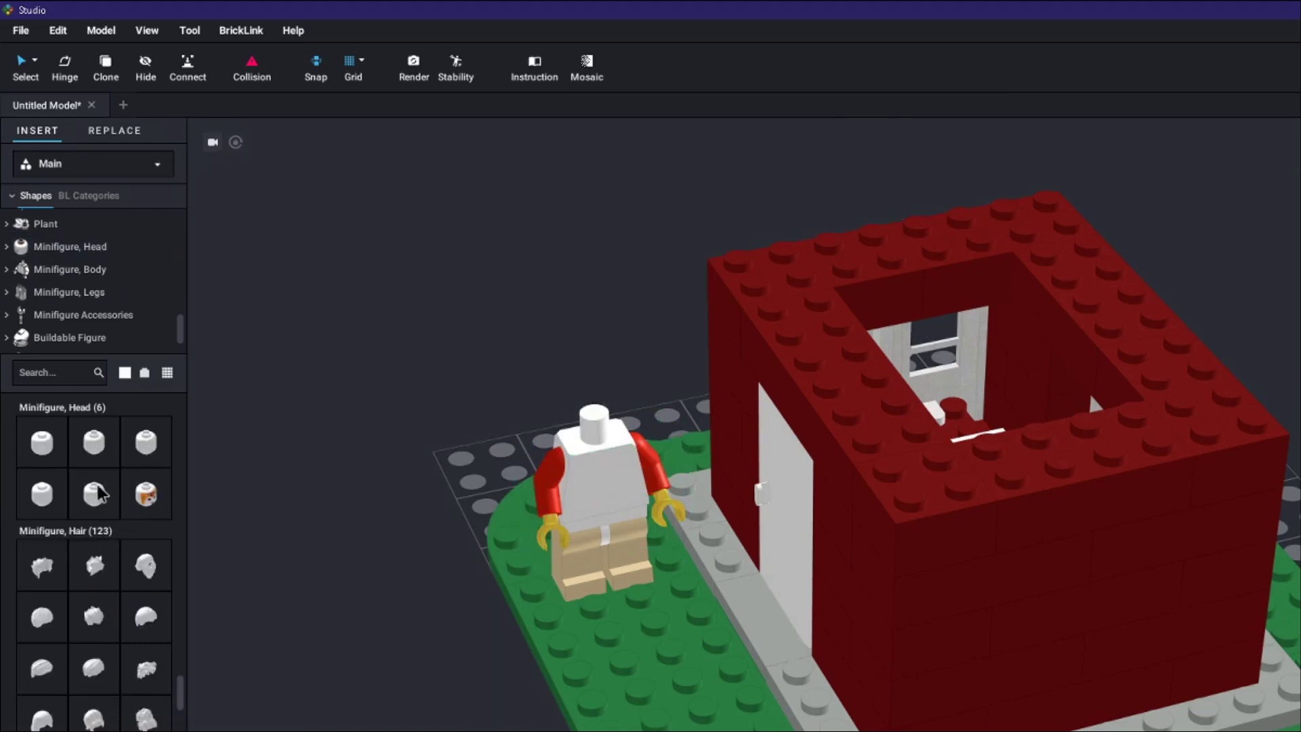
left_click(606, 407)
right_click_drag(606, 407, 663, 510)
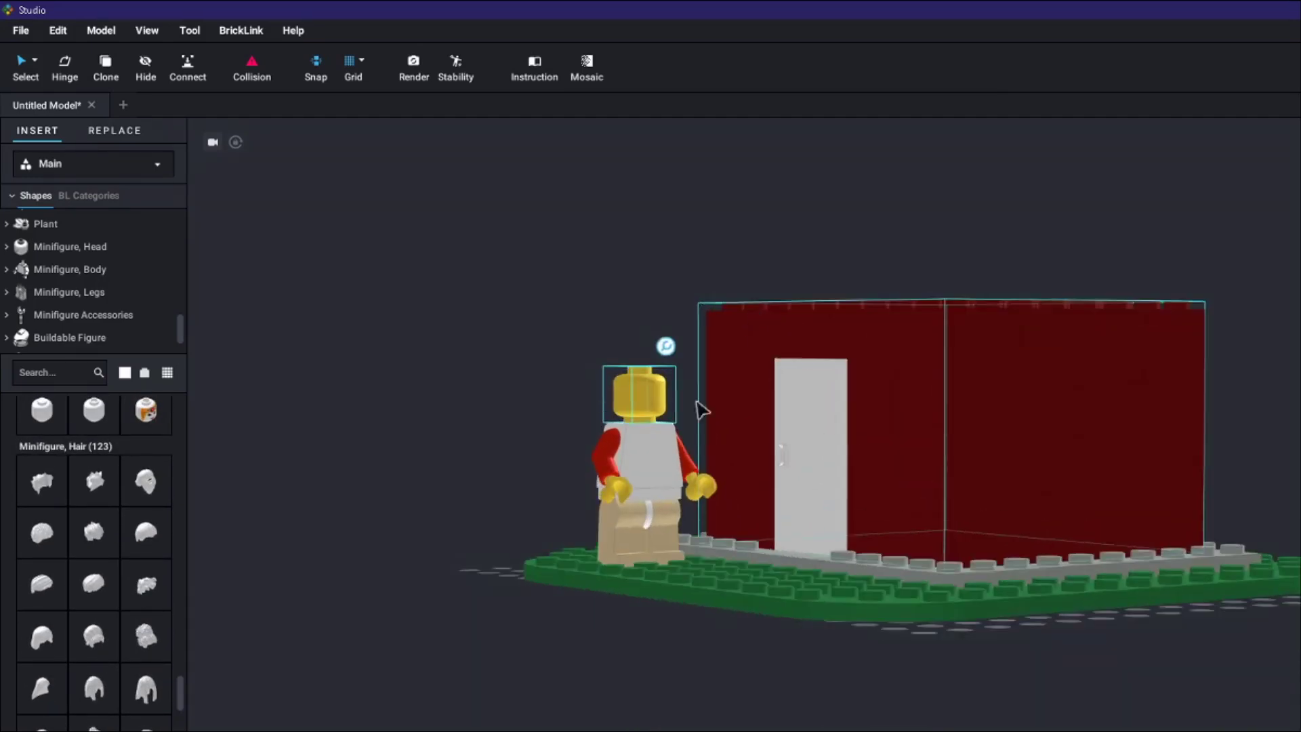
right_click_drag(366, 380, 465, 444)
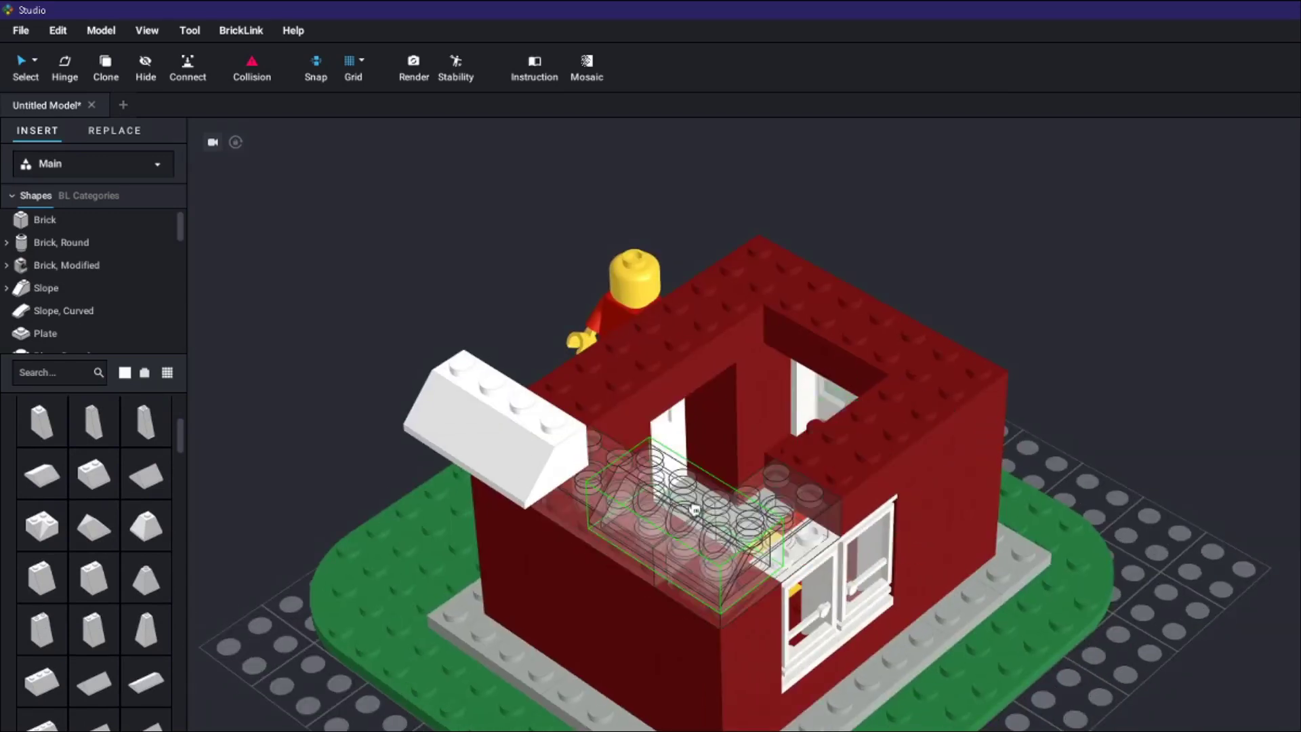
Place three white slopes across the top of the house walls
left_click(748, 455)
right_click_drag(603, 430, 942, 488)
left_click(843, 368)
left_click(869, 438)
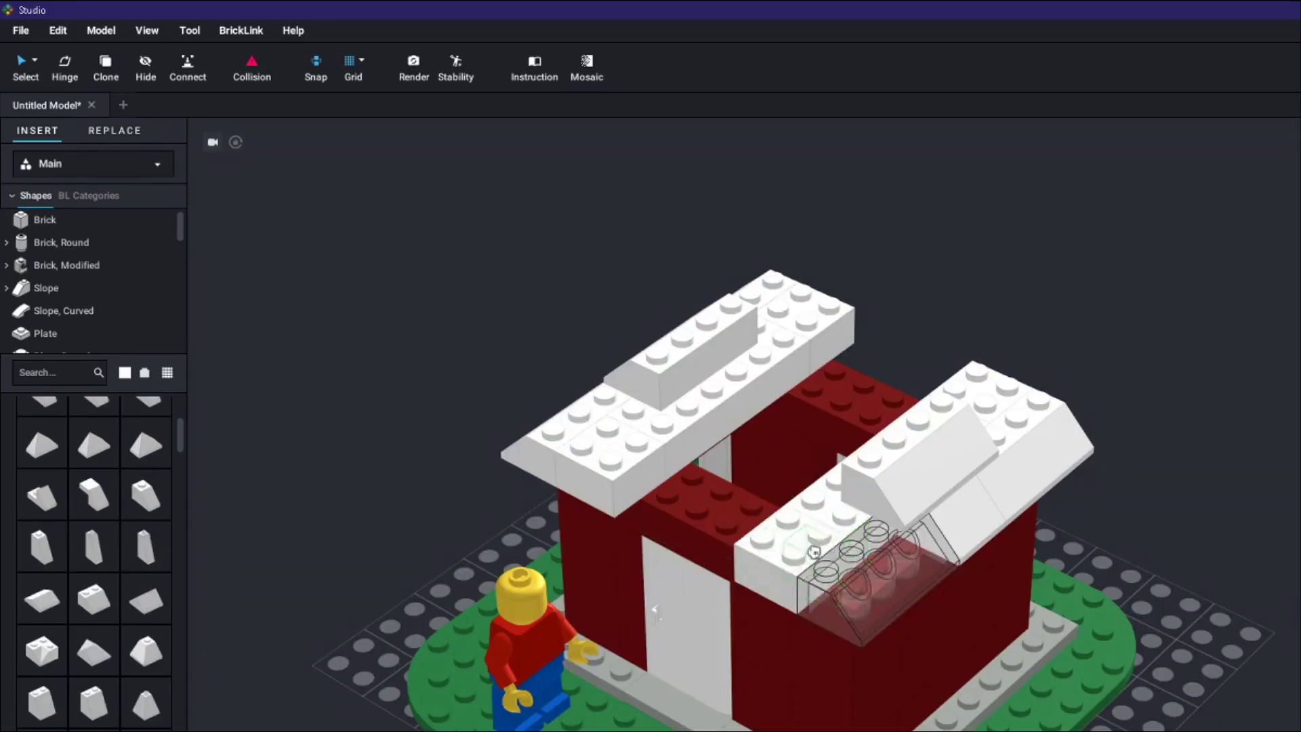
right_click_drag(802, 545, 601, 437)
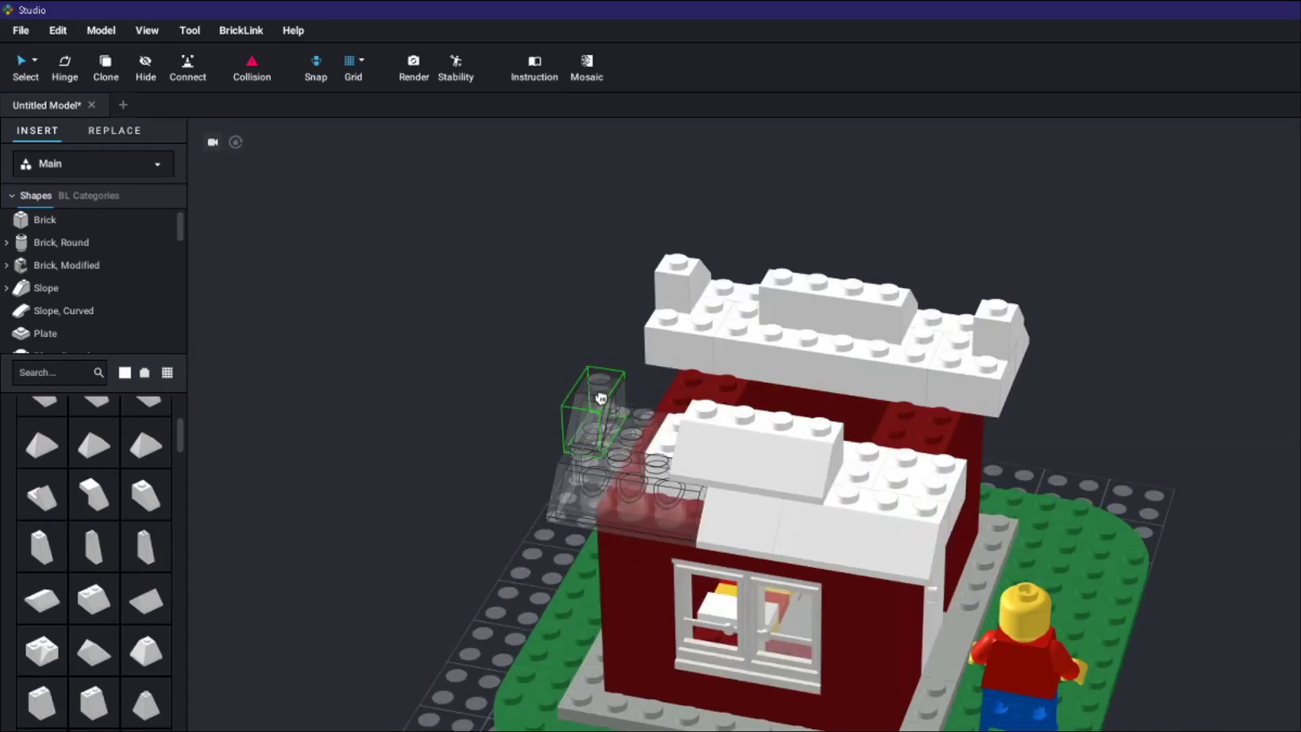
right_click_drag(984, 440, 1103, 421)
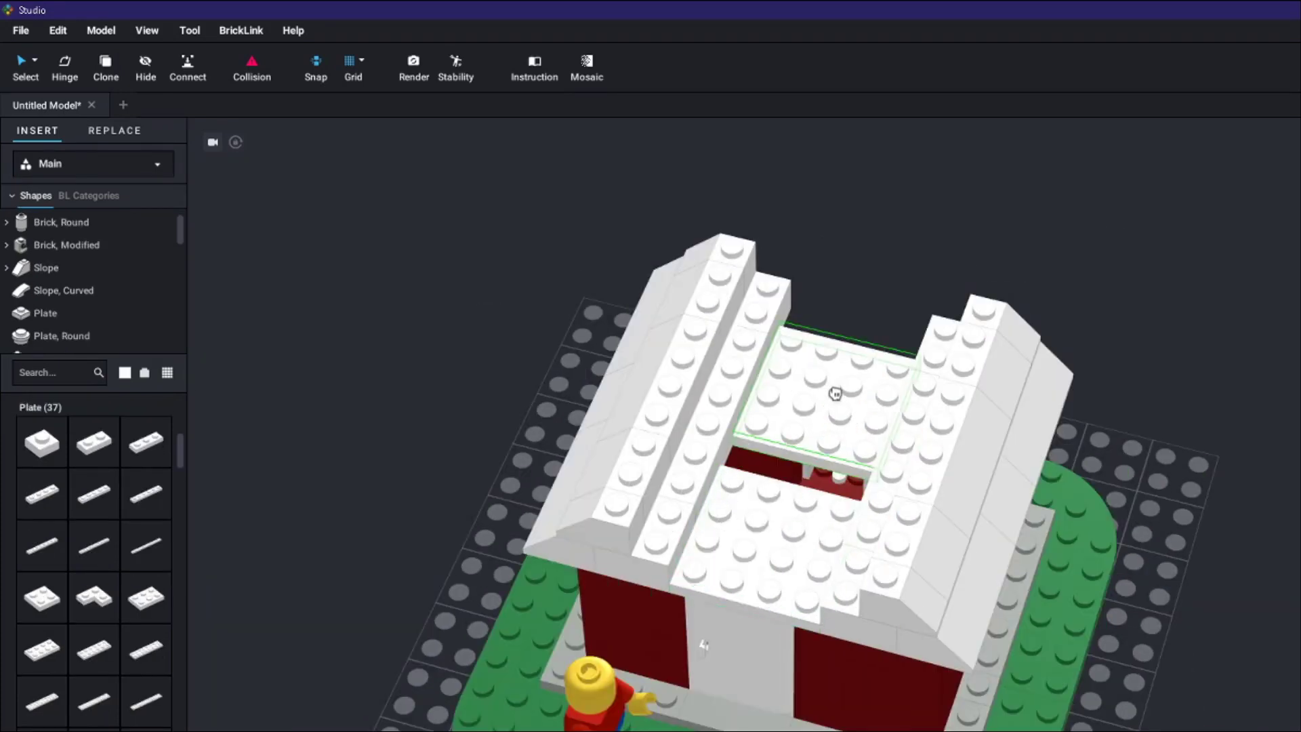
right_click_drag(836, 393, 797, 376)
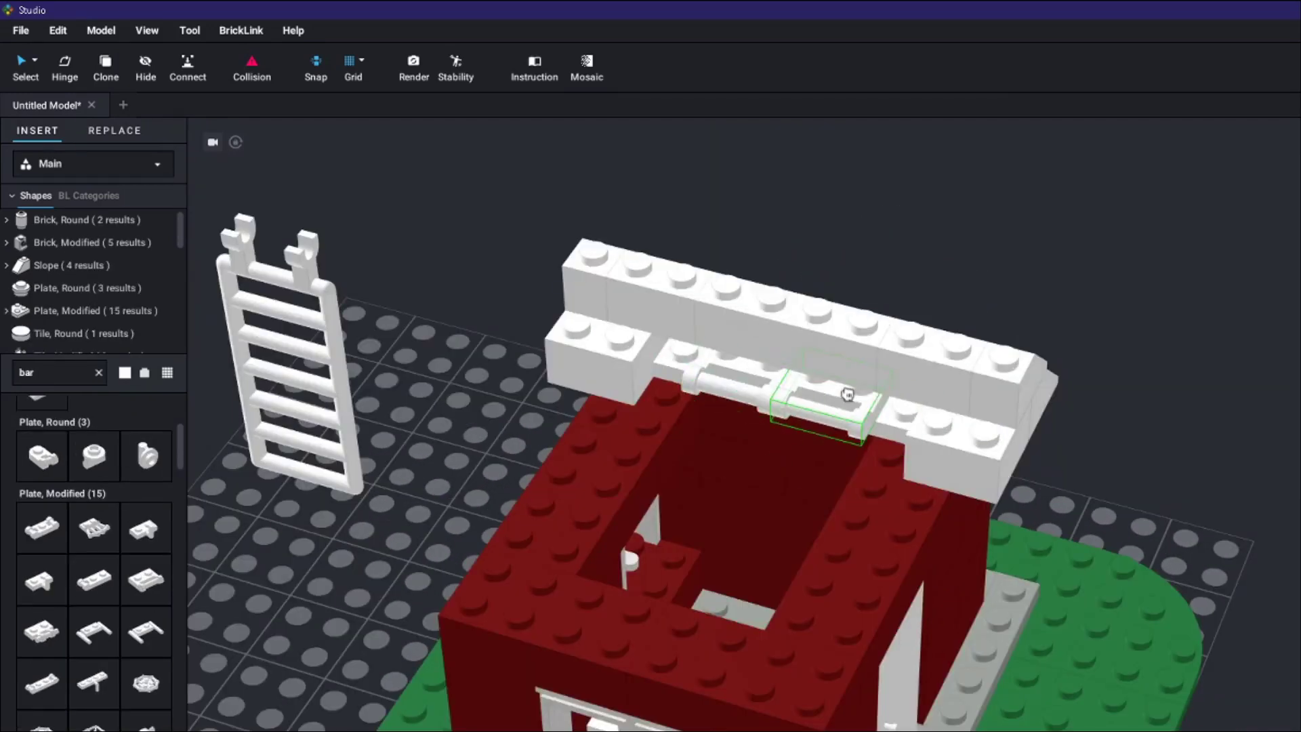
Drag the ladder under the roof bar and confirm creating it as a submodel
left_click_drag(366, 271, 843, 467)
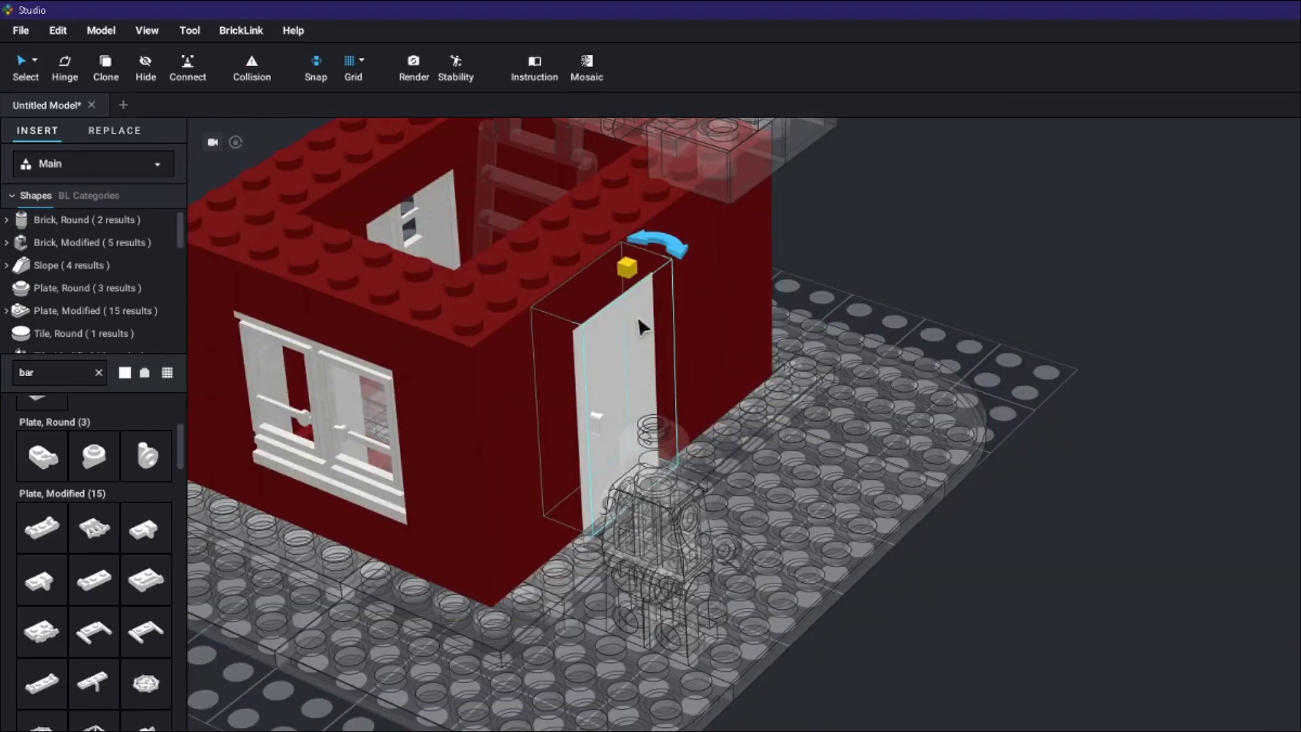
left_click_drag(624, 267, 619, 221)
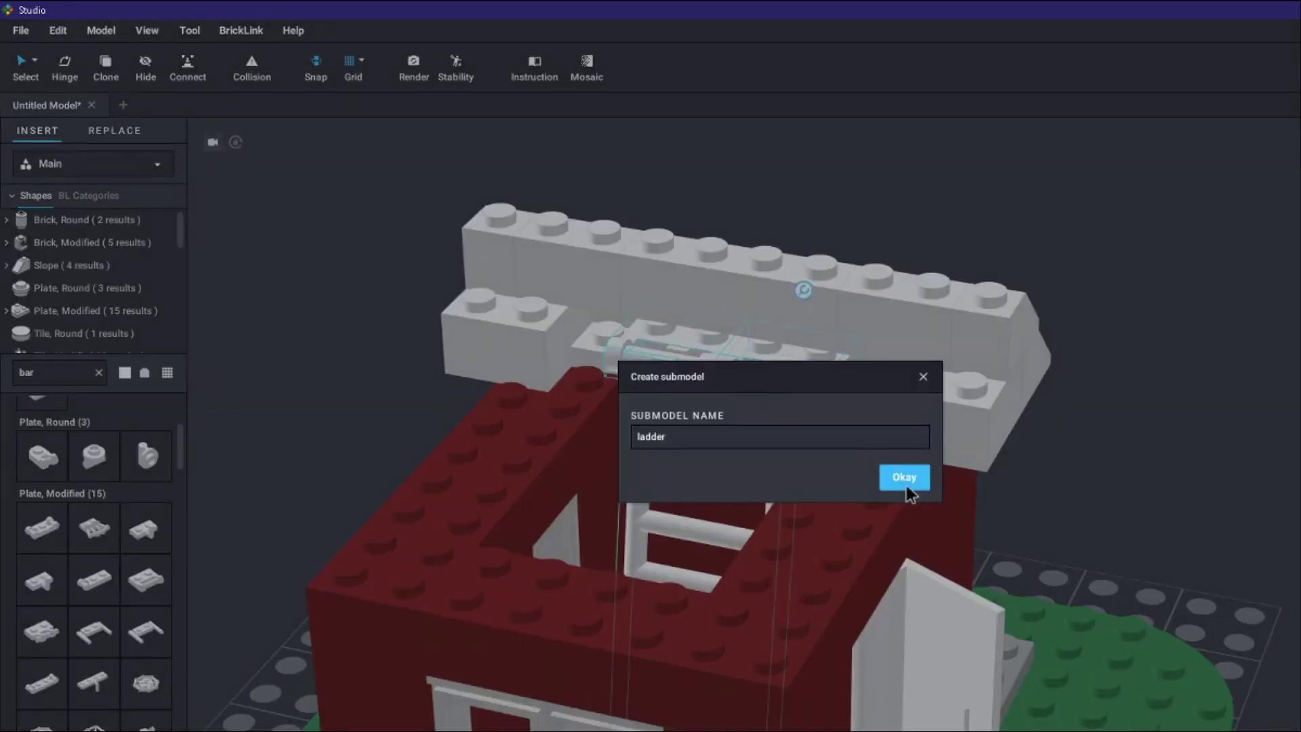
left_click(904, 478)
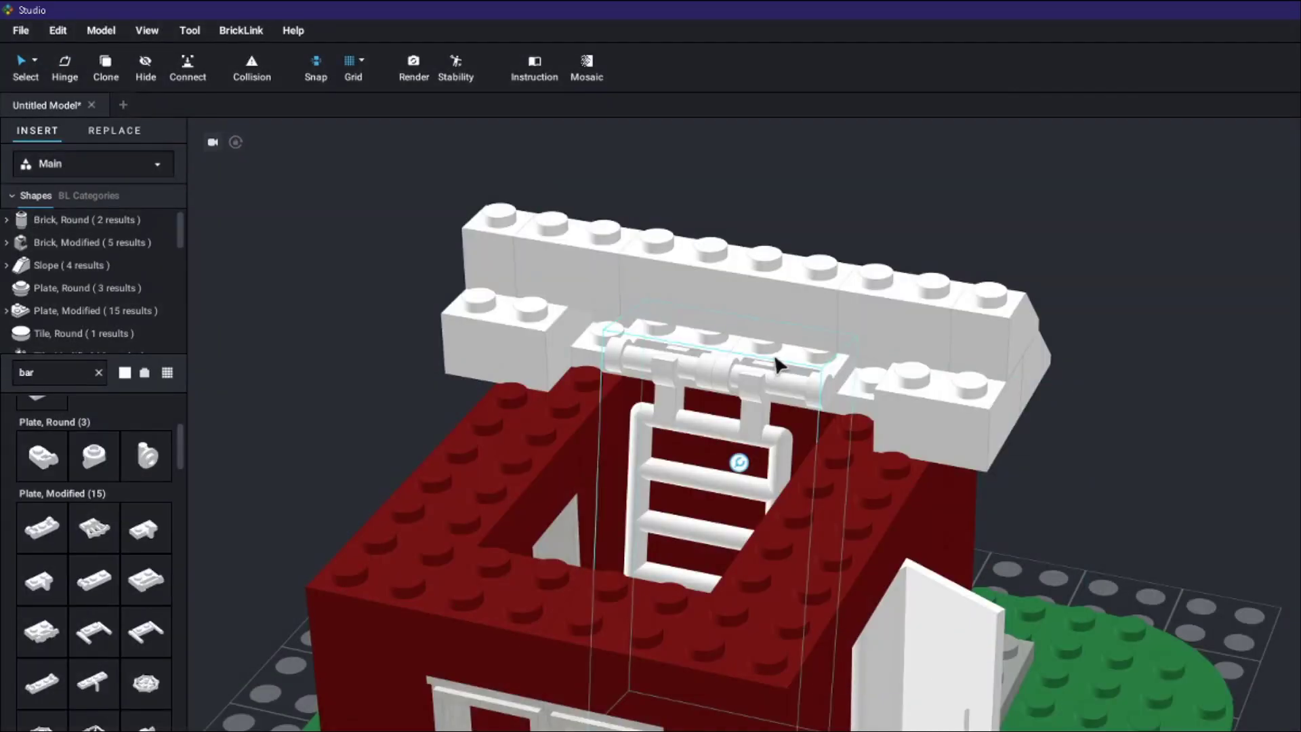
key("ctrl+z")
Check the plate in the base from above, then unhide all parts and select the ladder
right_click_drag(762, 380, 740, 382)
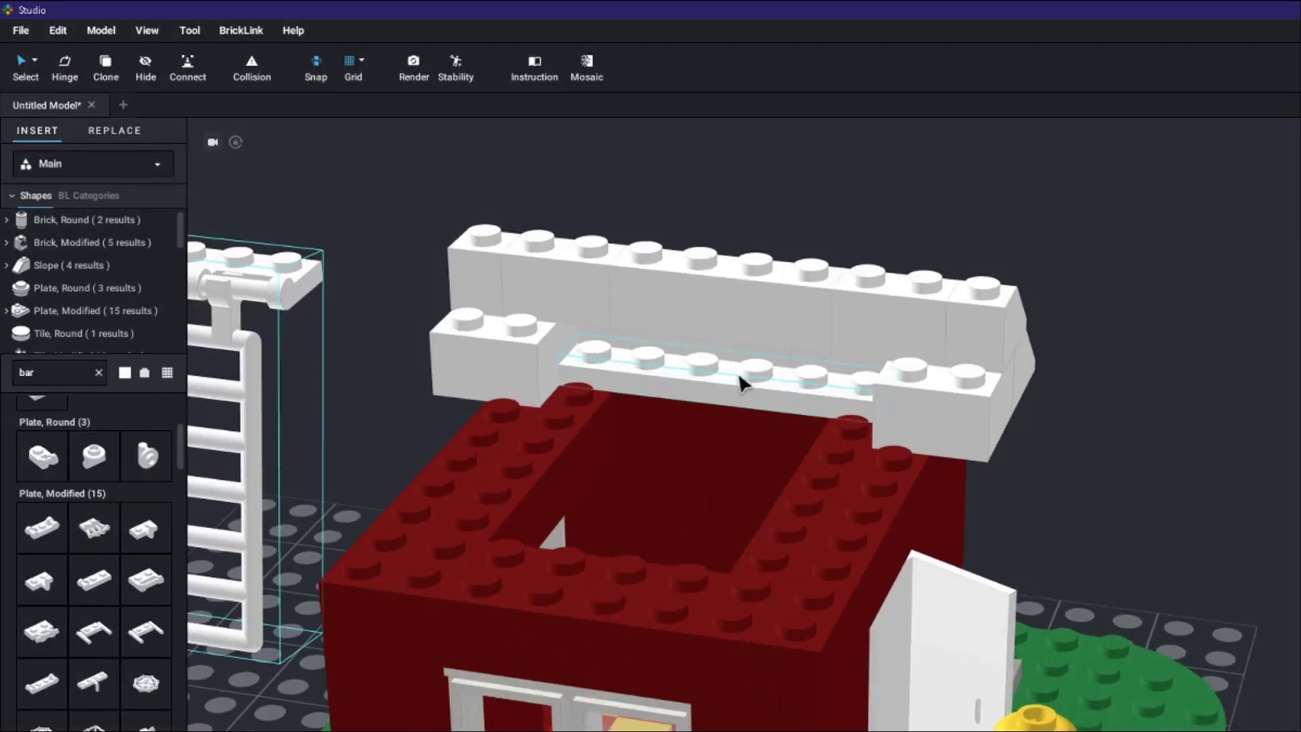
right_click_drag(292, 416, 392, 355)
scroll(82, 581, "up", 5)
left_click(99, 374)
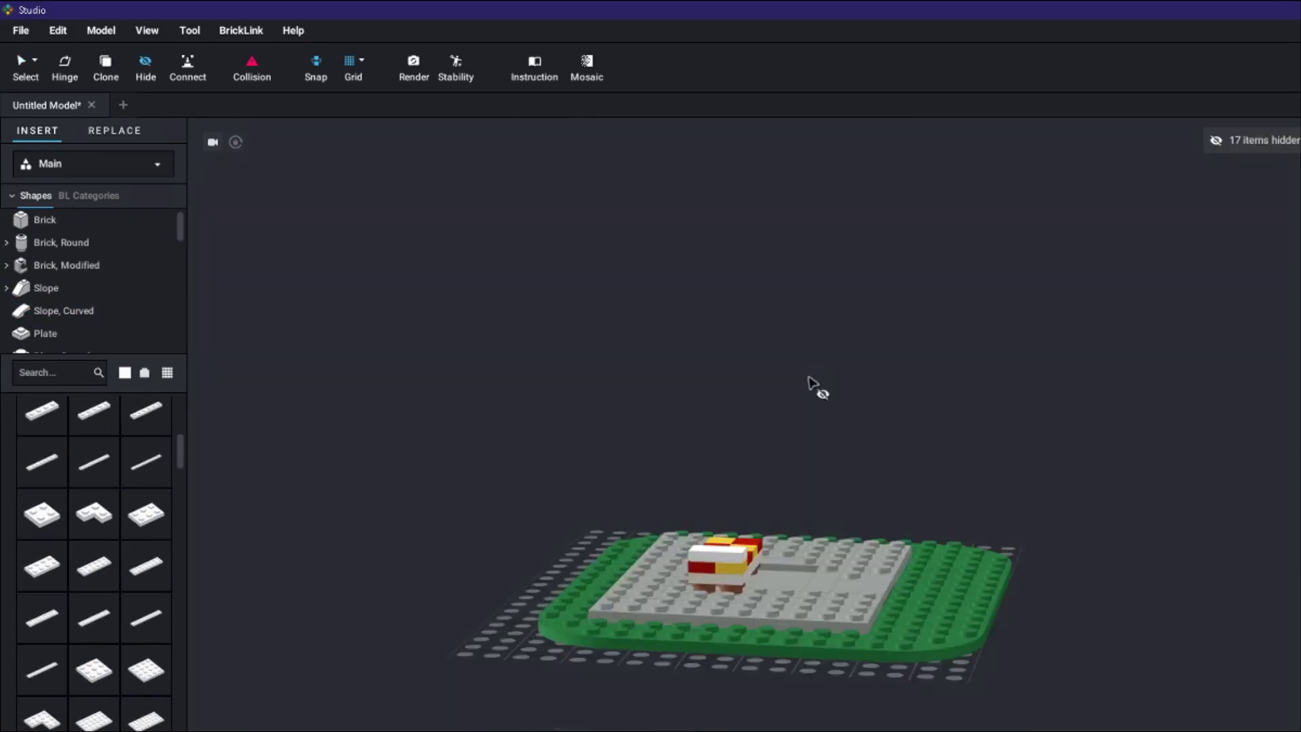
right_click_drag(810, 380, 710, 461)
left_click(1250, 140)
right_click_drag(1255, 267, 853, 414)
left_click(853, 414)
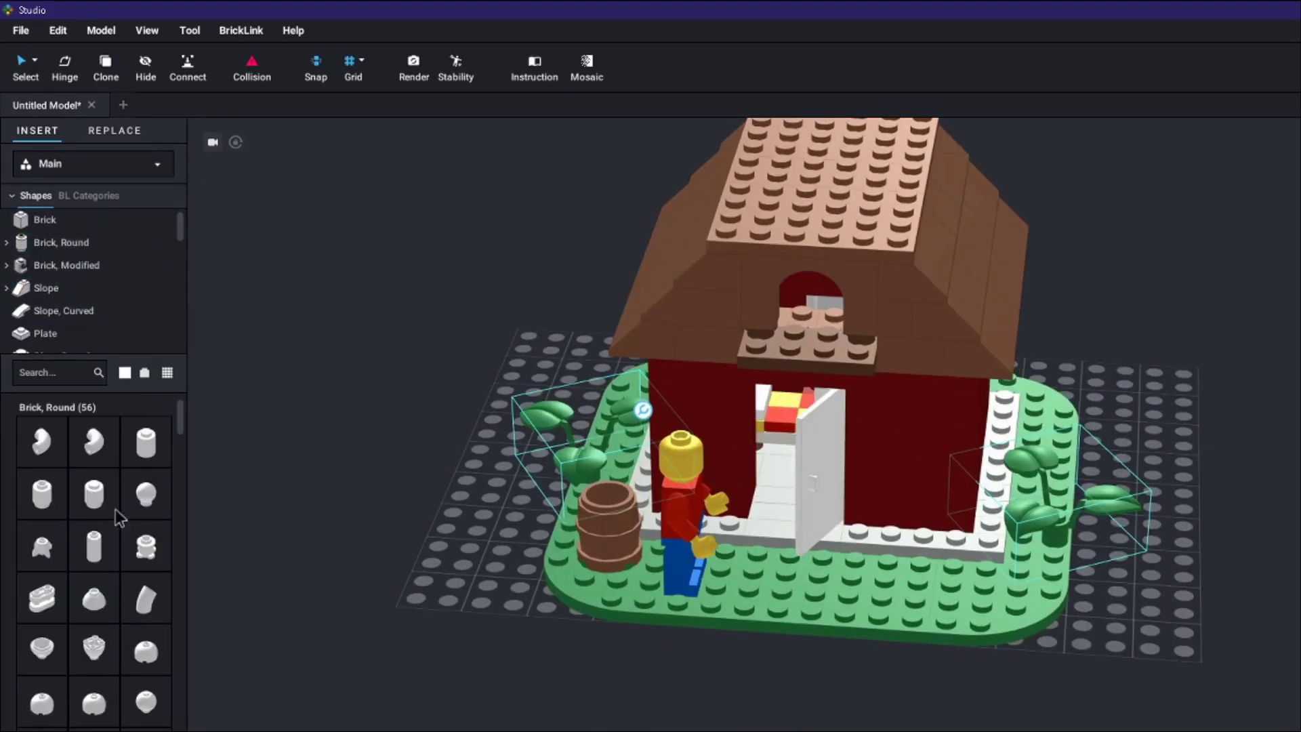
Set the palm-leaf part from the Plant category on top of the brown trunk
left_click(116, 516)
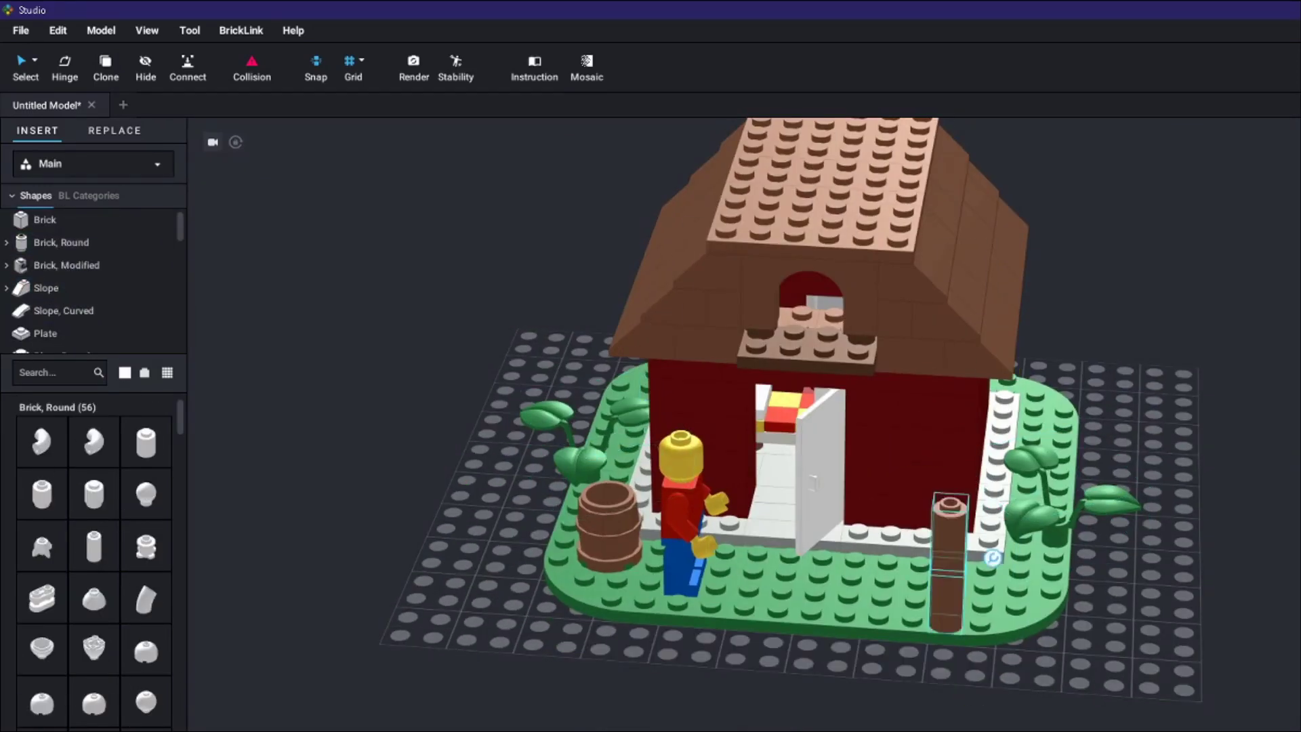
right_click_drag(1023, 343, 1125, 505)
scroll(96, 322, "down", 10)
scroll(91, 321, "up", 2)
left_click(81, 285)
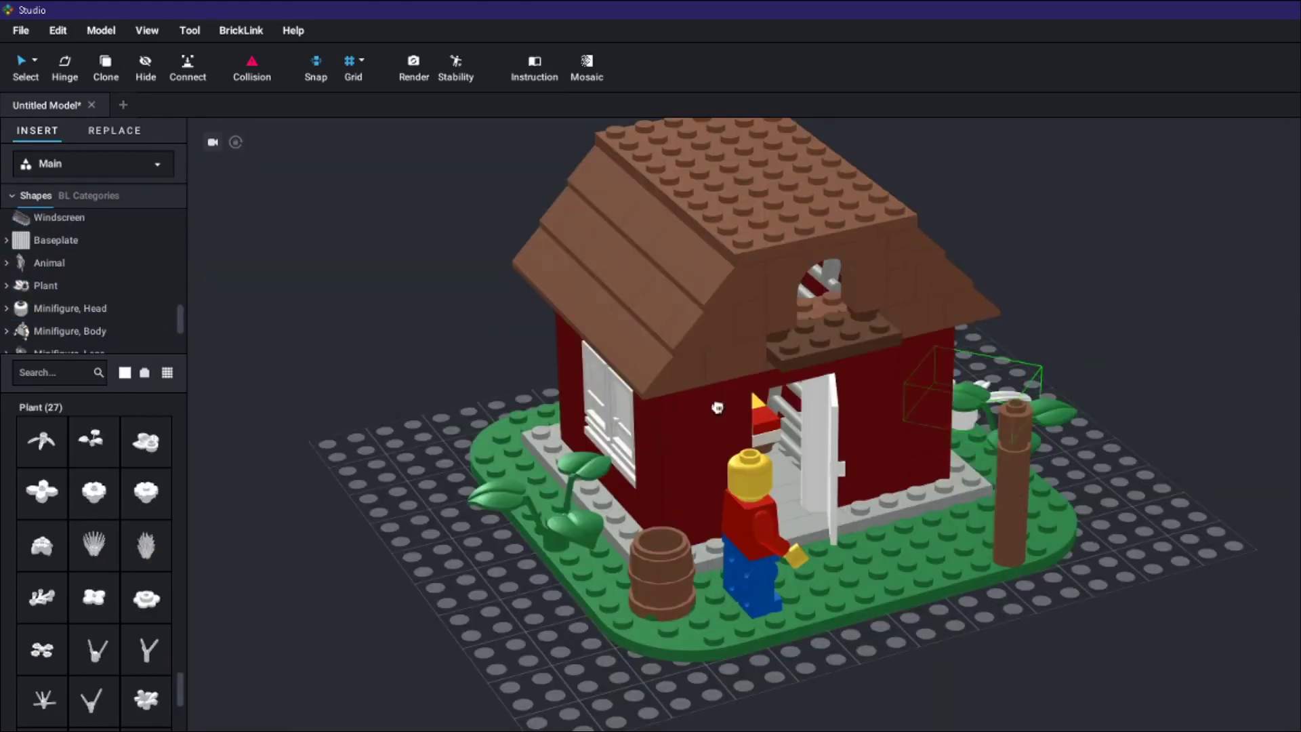
scroll(92, 493, "down", 4)
left_click(42, 636)
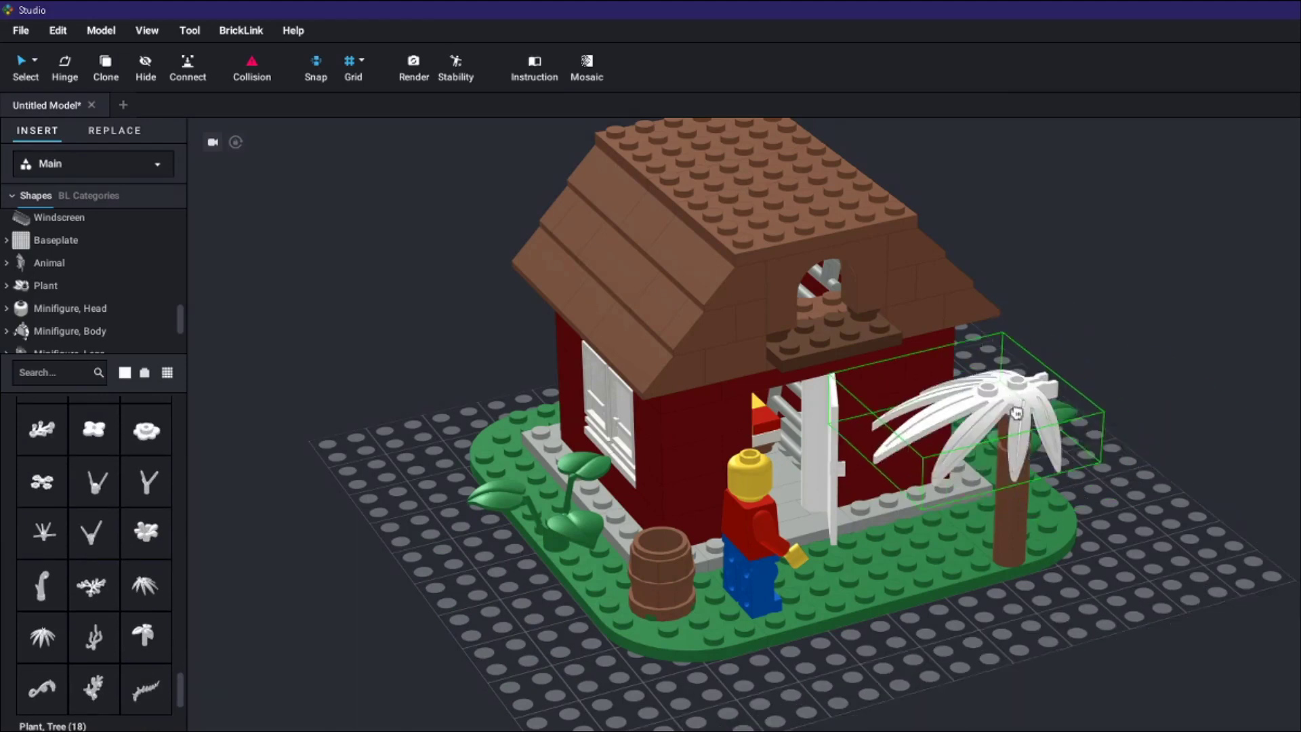
left_click(1014, 406)
right_click_drag(1015, 406, 1088, 661)
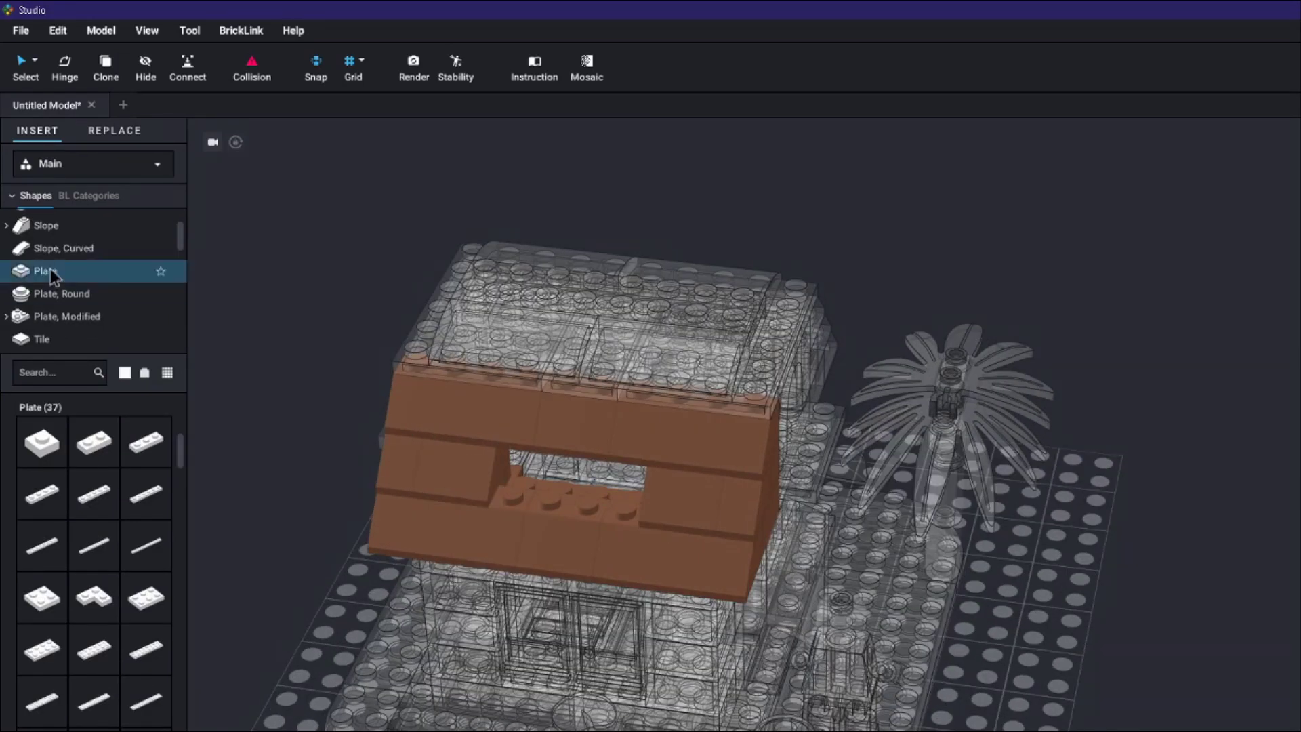
Search 'arch' and set an arch piece into the brown roof
scroll(53, 269, "up", 1)
left_click(47, 220)
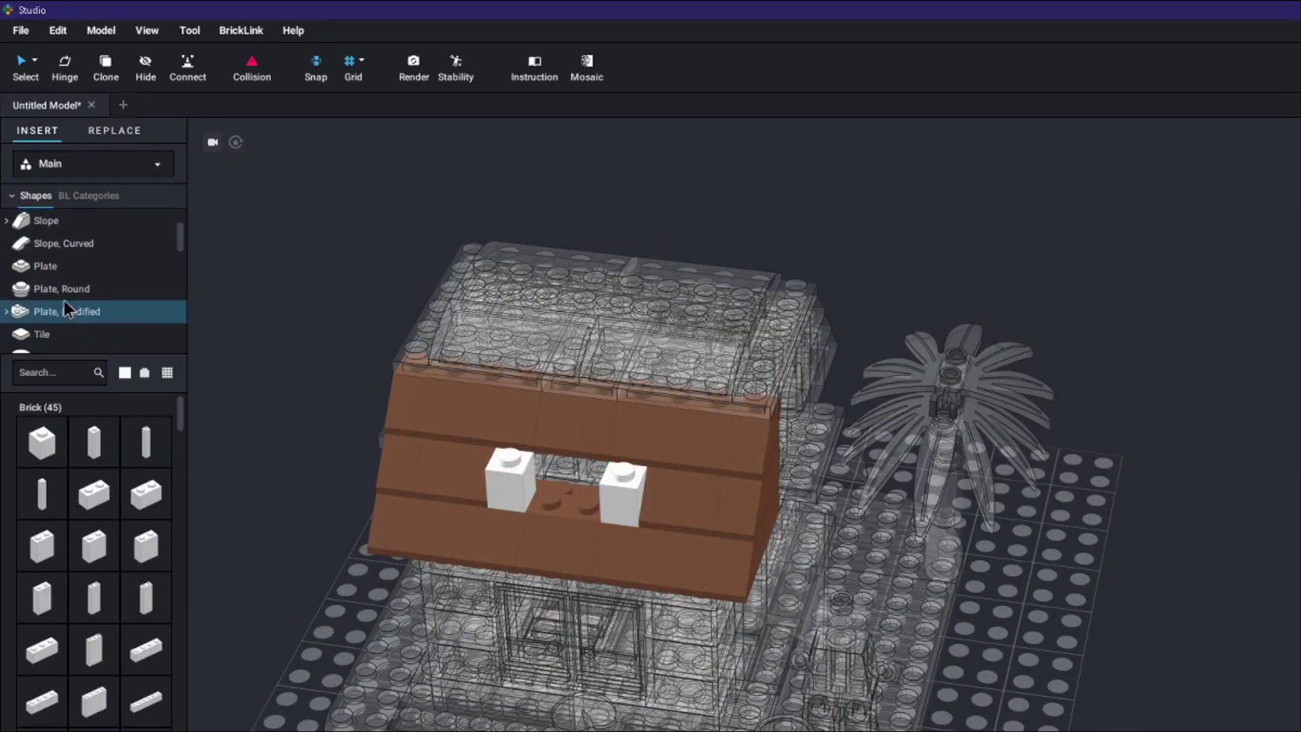
type("arch")
scroll(140, 609, "down", 1)
left_click(141, 608)
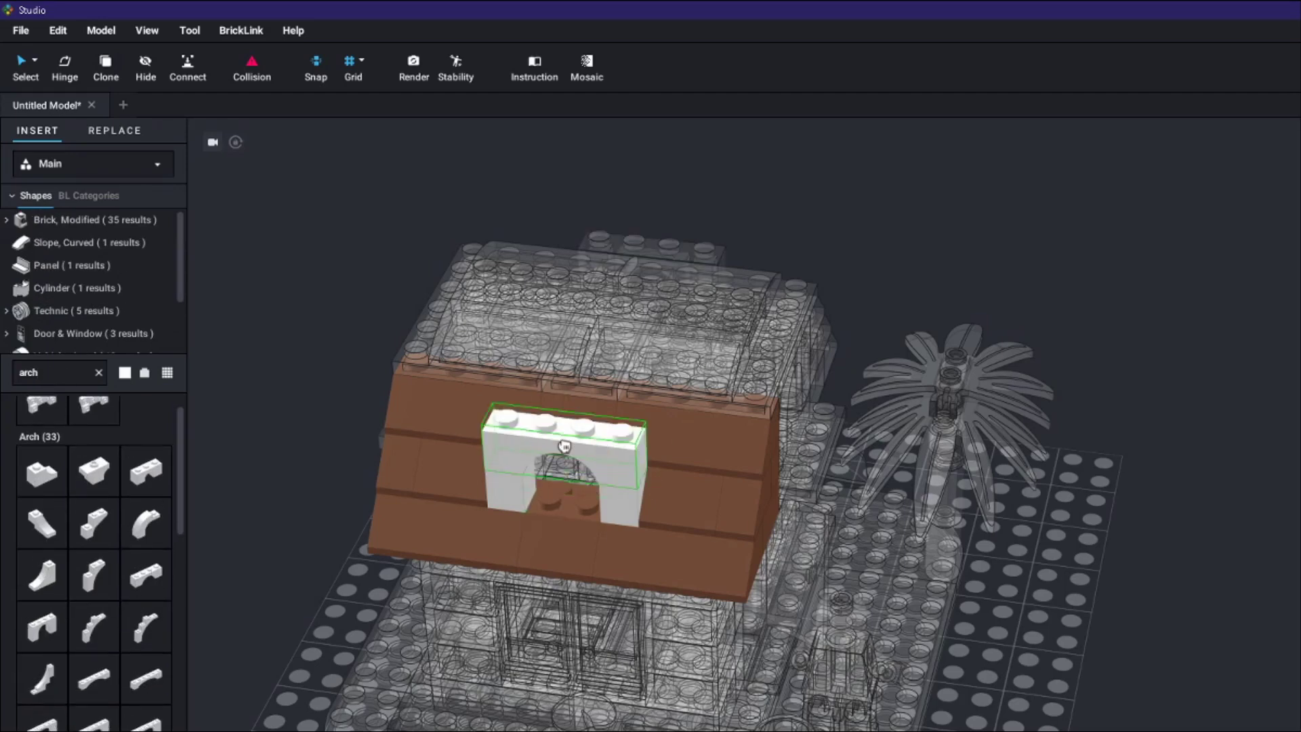
left_click(581, 434)
right_click_drag(581, 434, 983, 326)
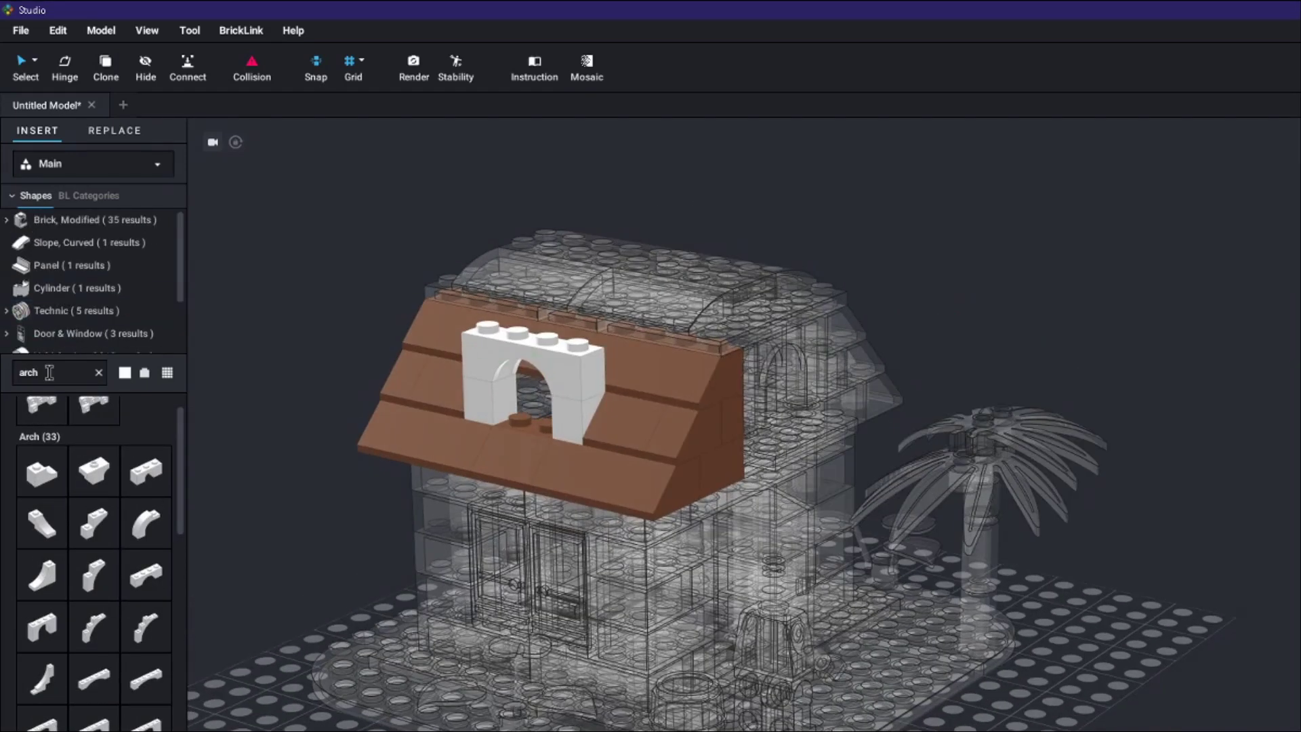
Search 'sl' and set another piece into the roof, checking the house from several sides
double_click(51, 372)
type("sl")
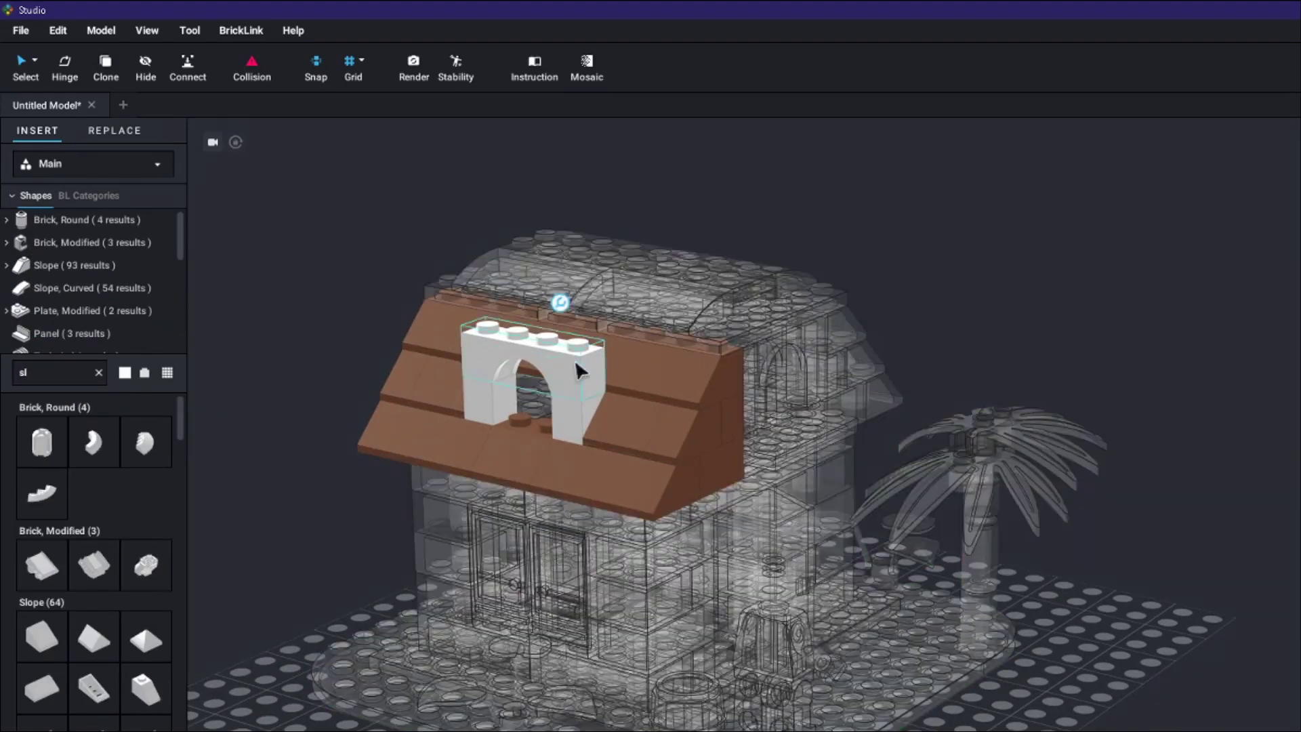
left_click(581, 381)
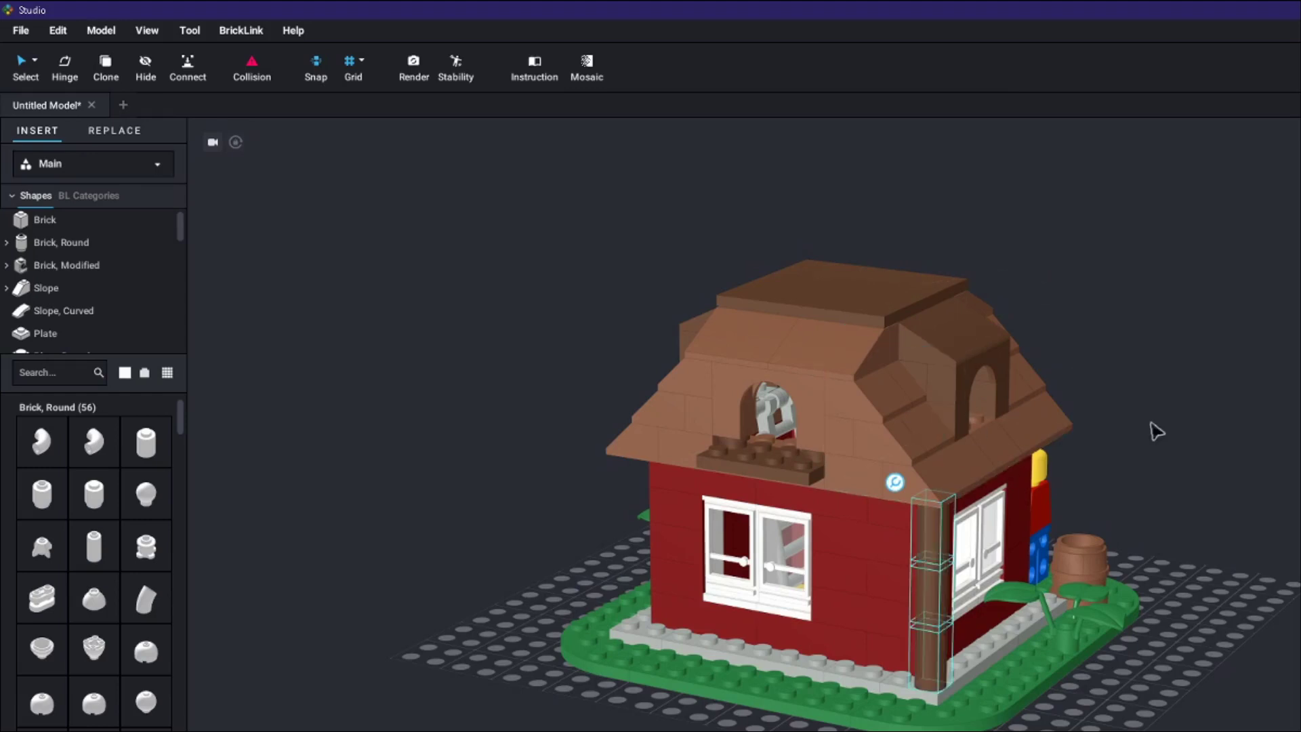
right_click_drag(1156, 431, 1003, 557)
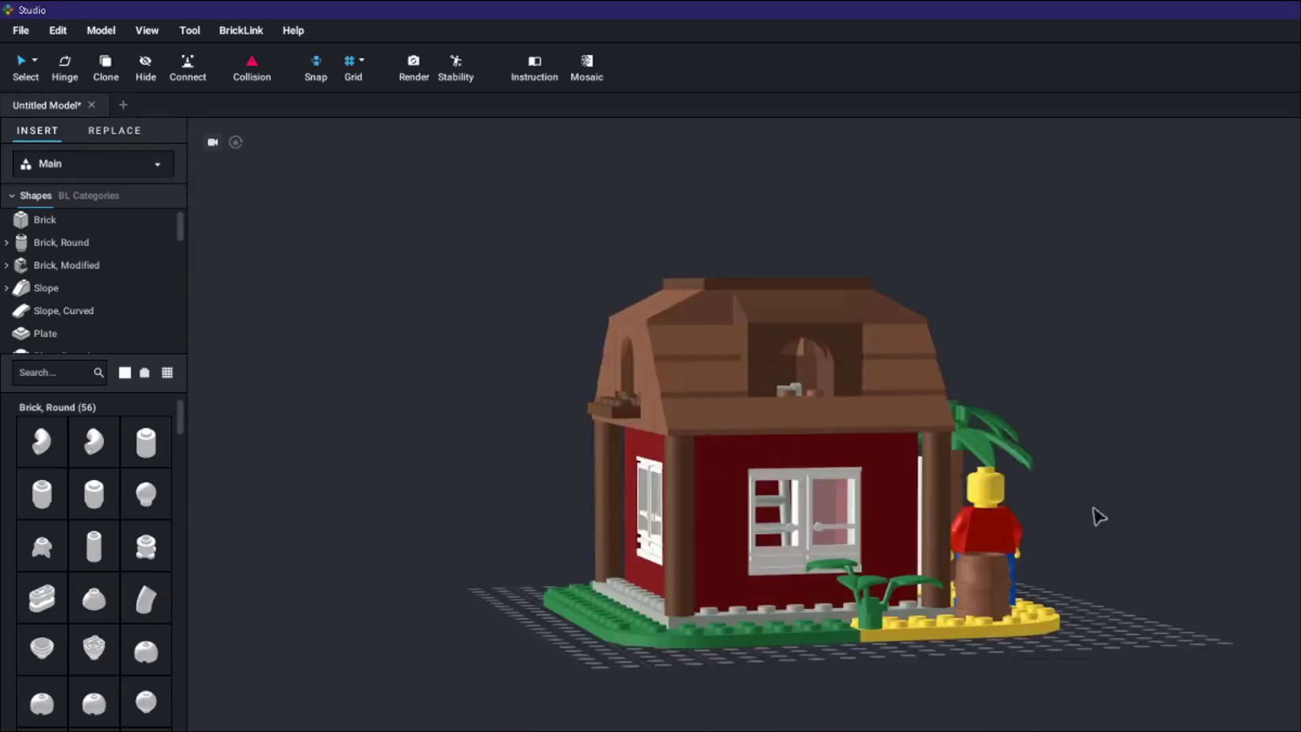
right_click_drag(1095, 517, 596, 552)
right_click_drag(267, 537, 759, 589)
Move the minifigure along the path toward the palm tree
scroll(759, 590, "up", 2)
left_click_drag(759, 583, 735, 485)
scroll(735, 484, "up", 5)
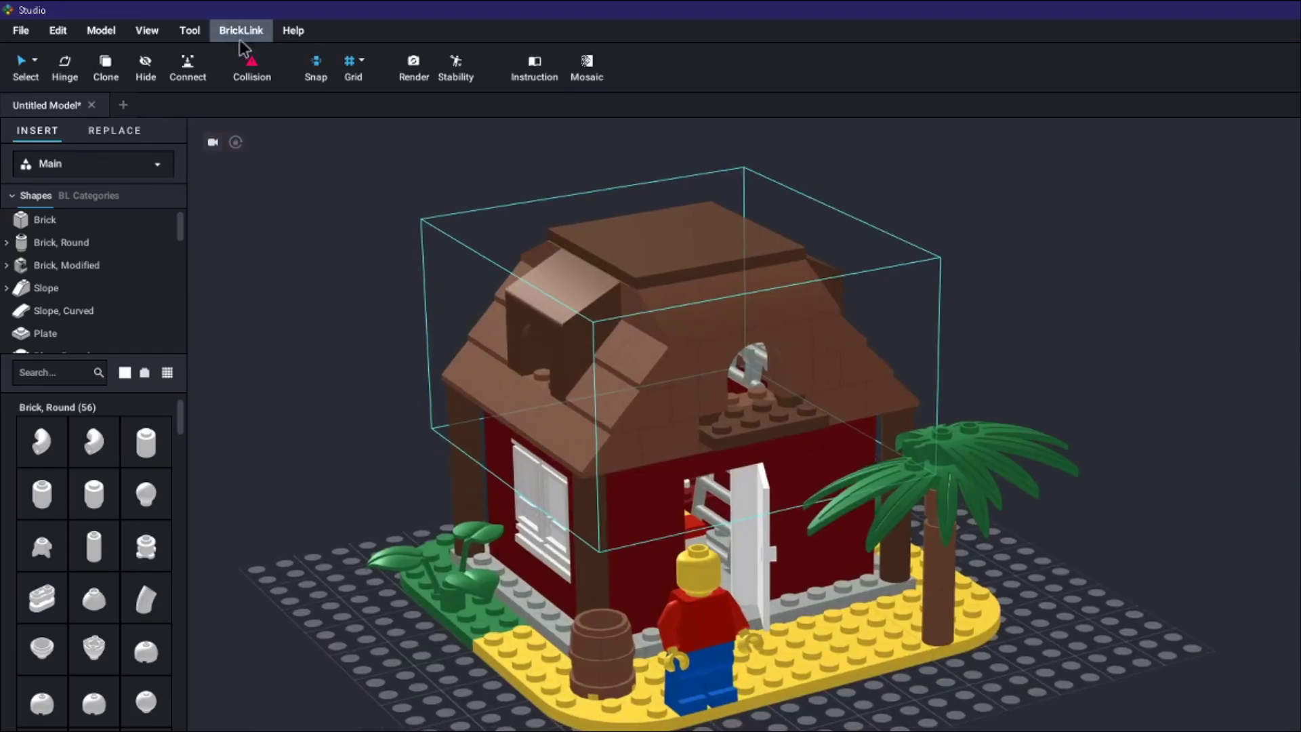
Hide the roof and inspect the hut's interior from above and the front
left_click(145, 66)
right_click_drag(441, 262, 399, 313)
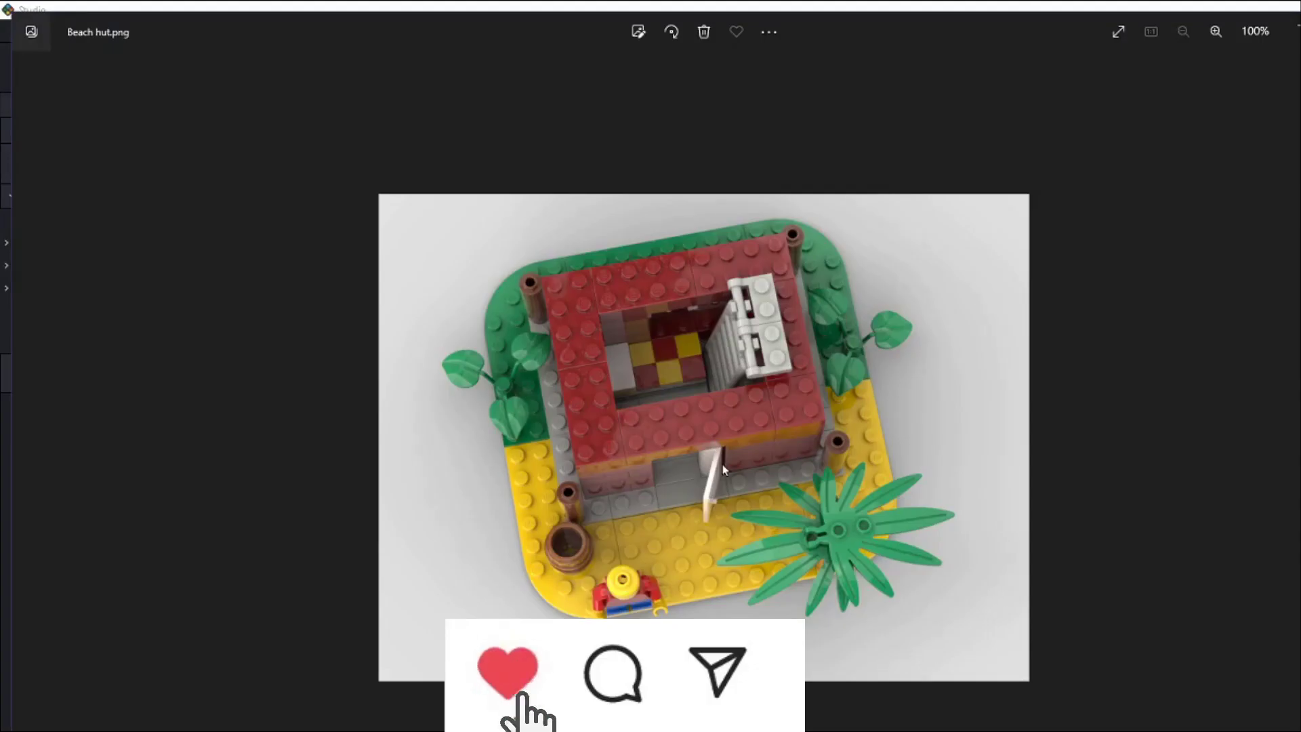
scroll(722, 465, "up", 2)
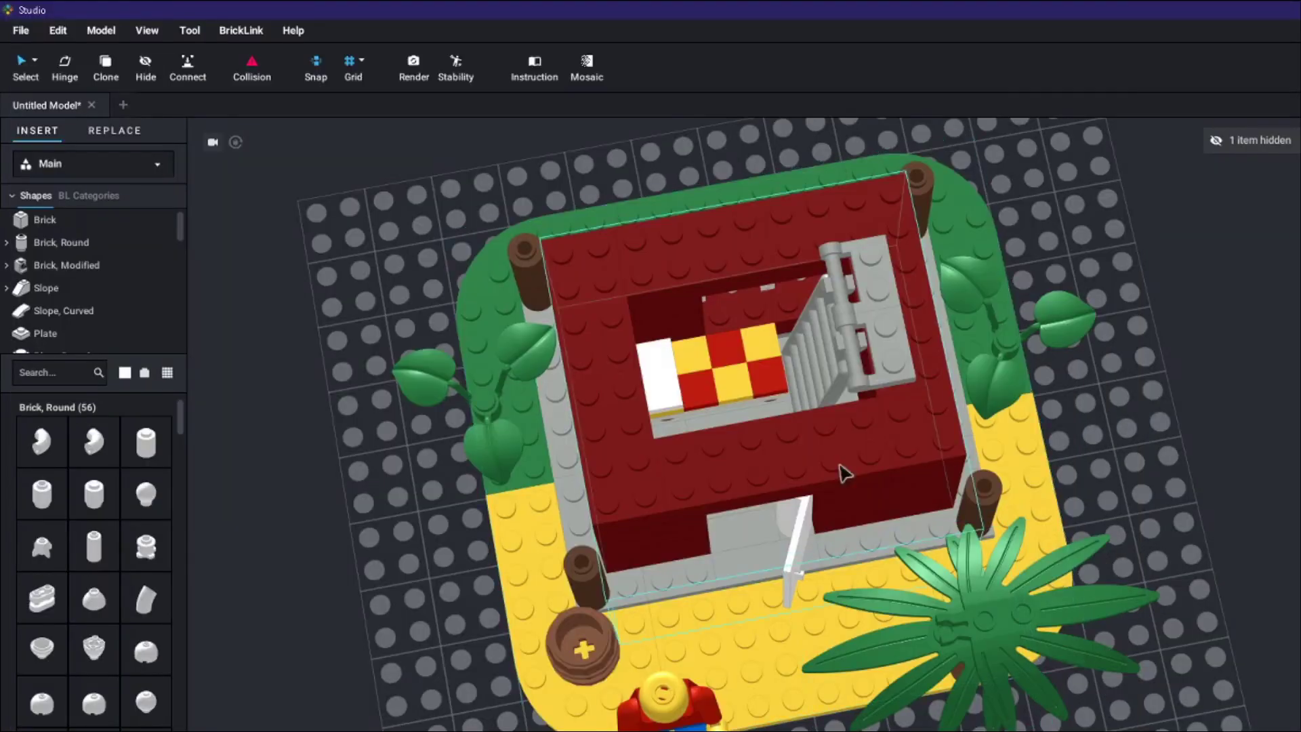
right_click_drag(838, 472, 851, 429)
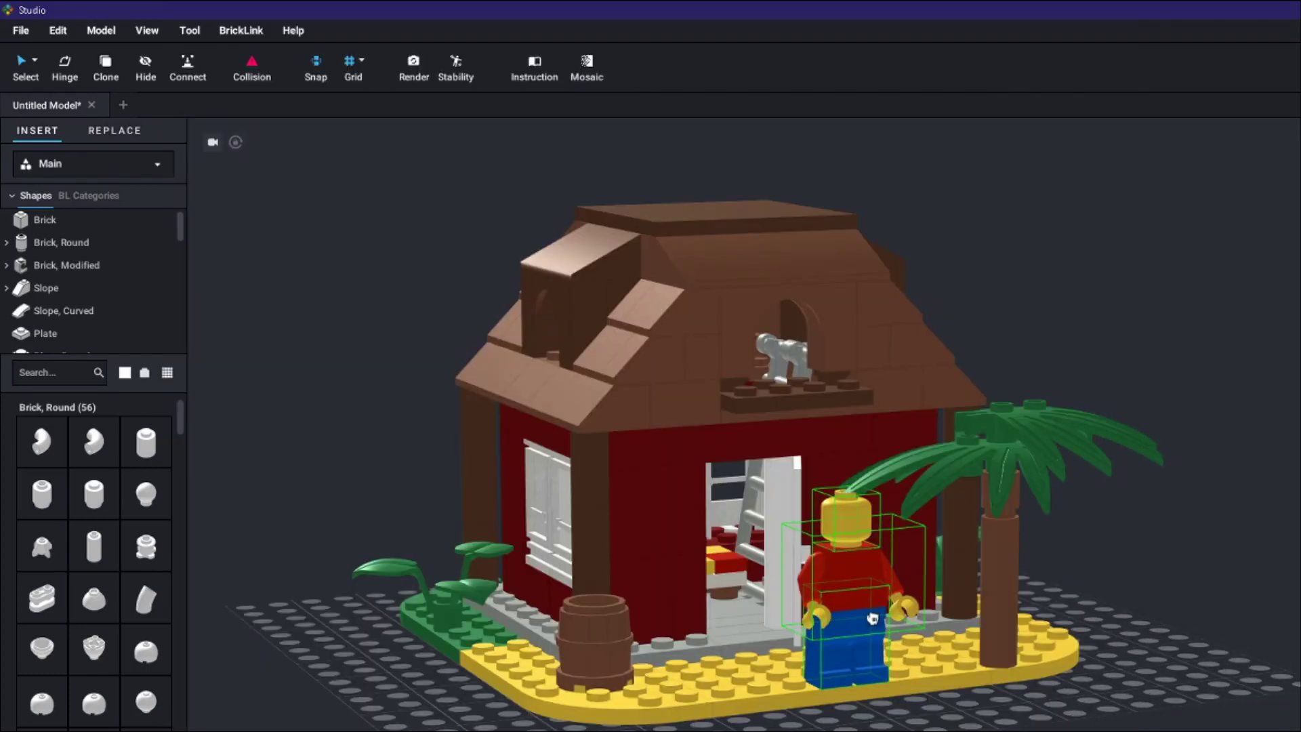
scroll(1213, 613, "up", 3)
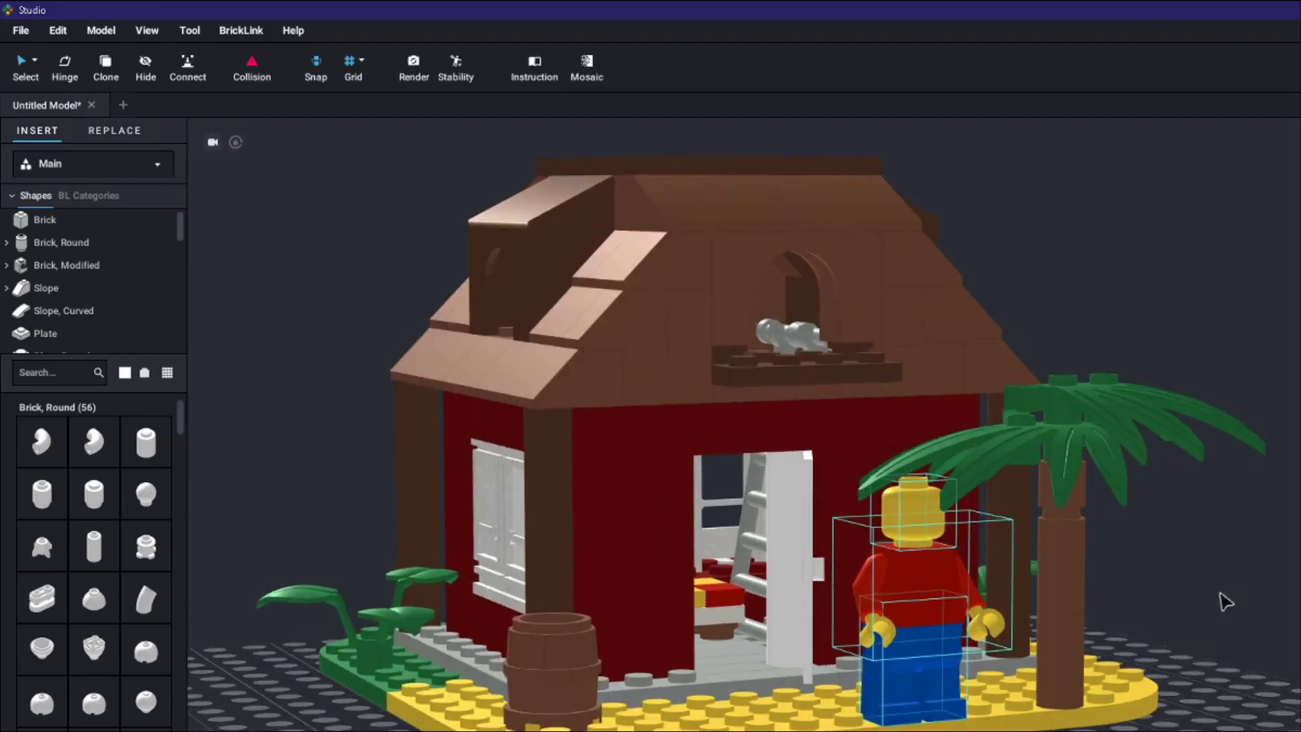
right_click_drag(1227, 601, 1233, 596)
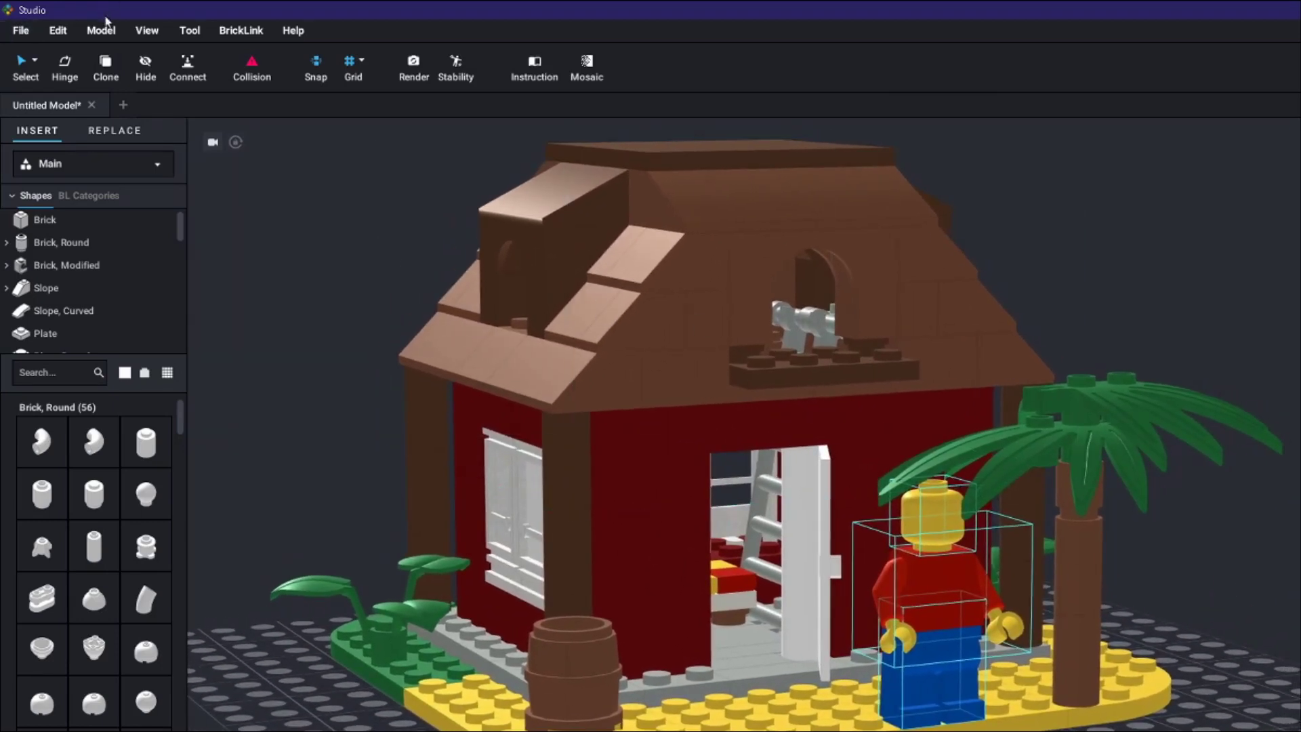
Open Render Image at 800 x 600, High quality, png output, and scroll to Camera Setup
left_click(21, 29)
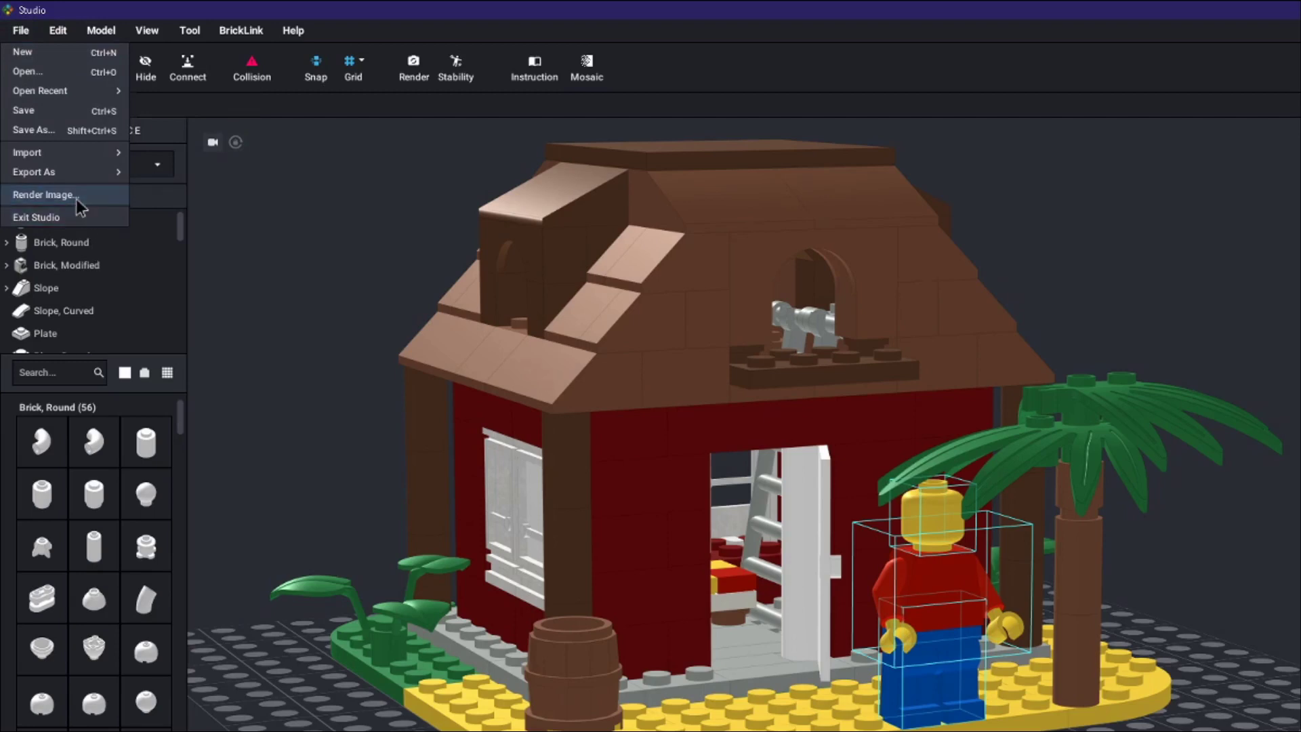
left_click(42, 195)
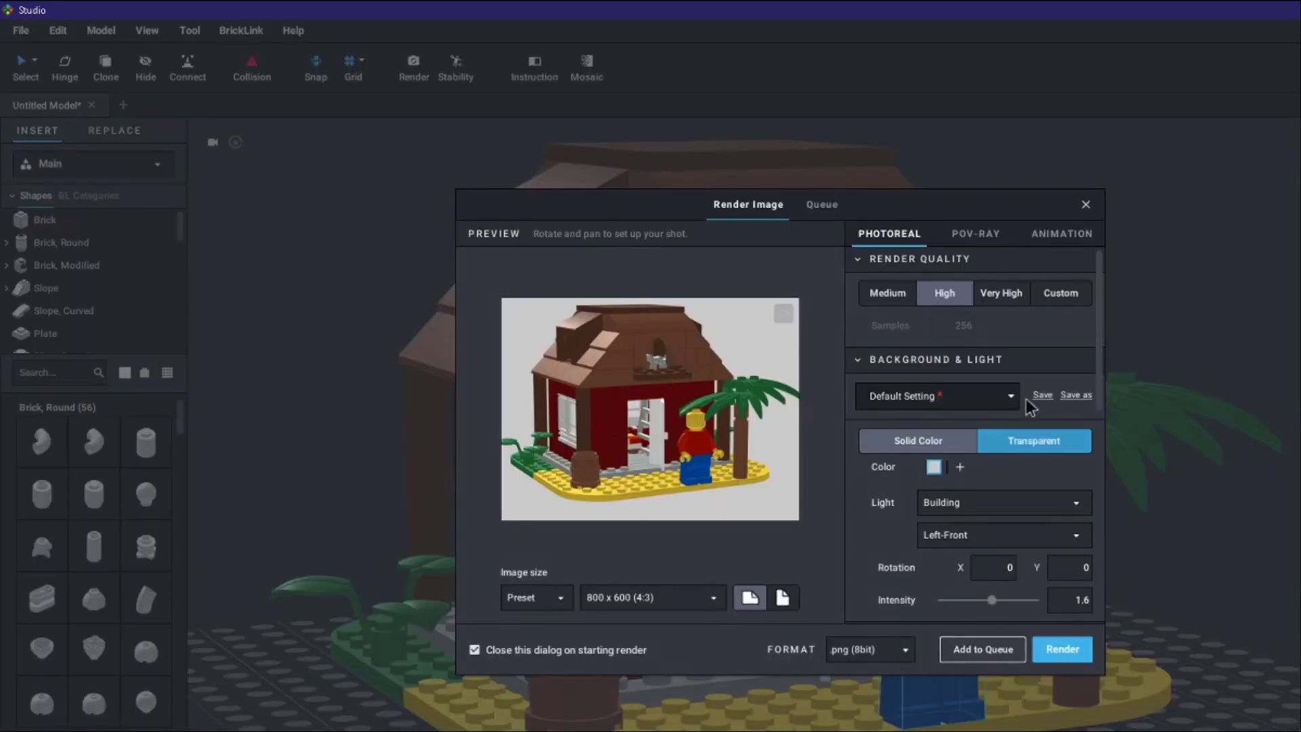
left_click(1084, 205)
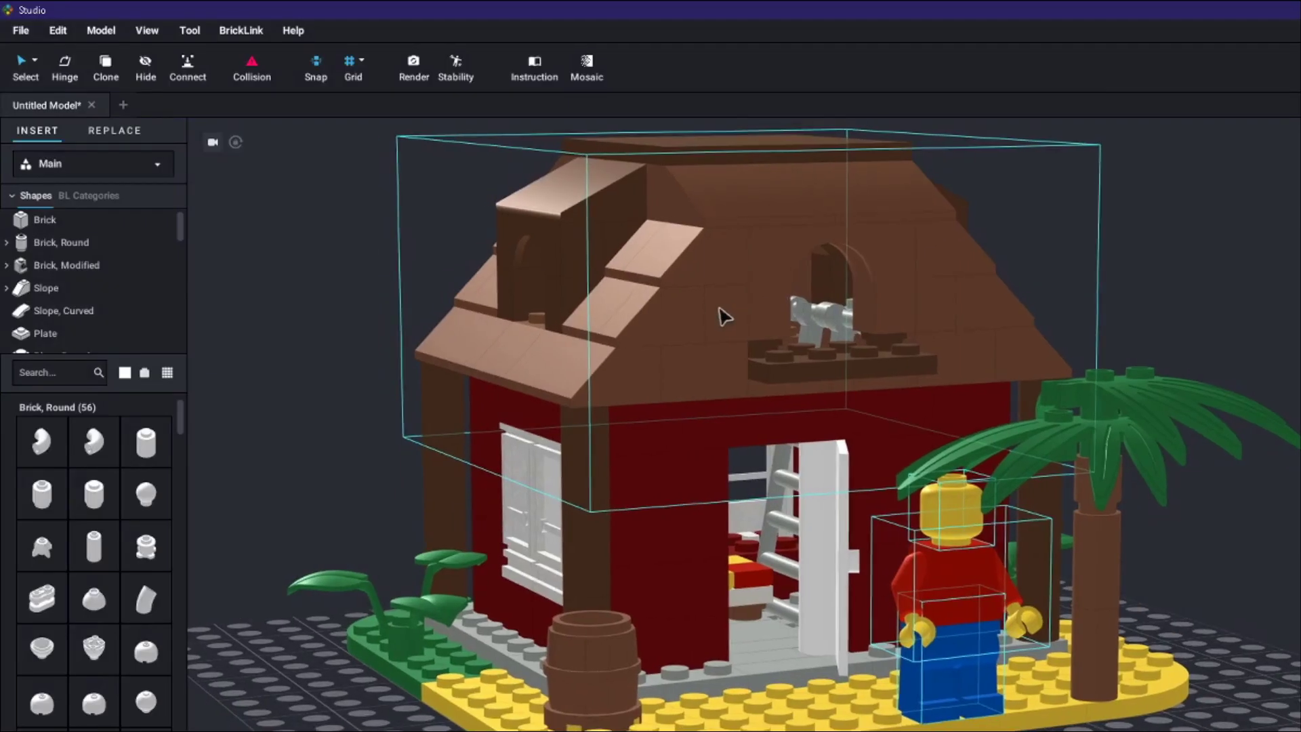
left_click(19, 30)
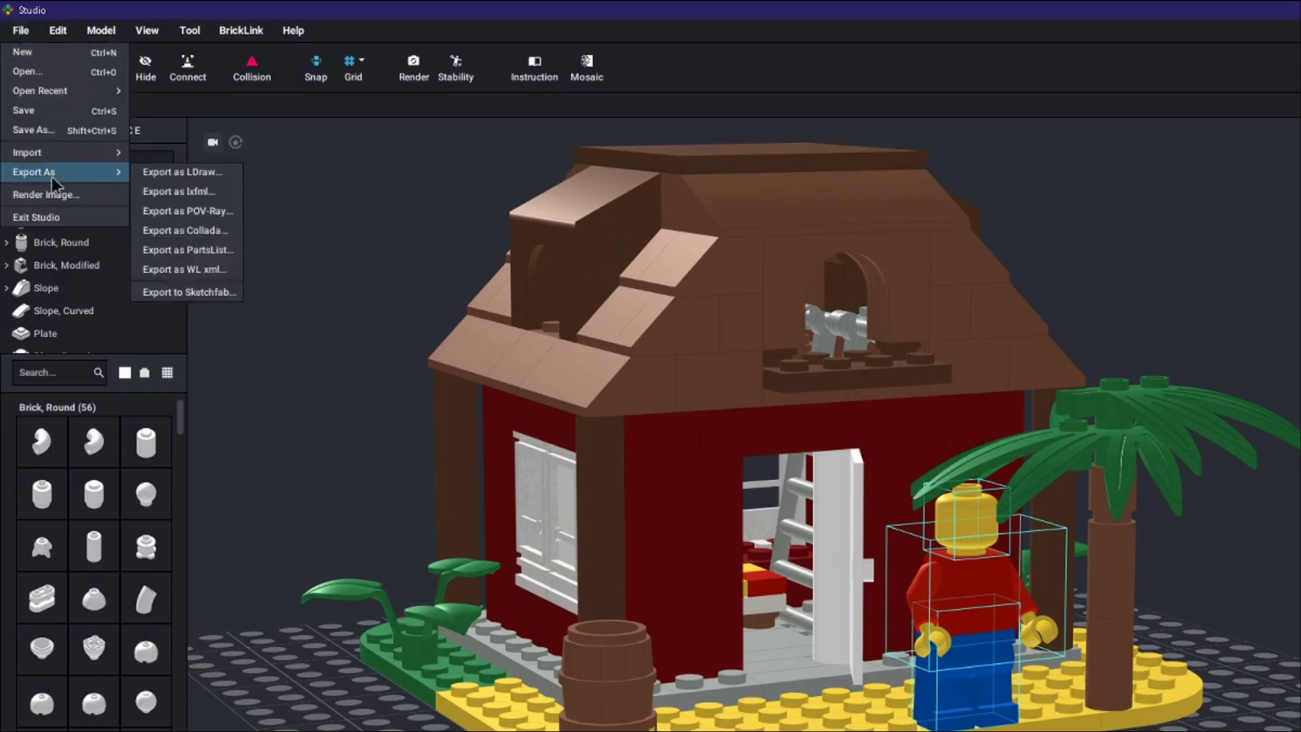
left_click(50, 204)
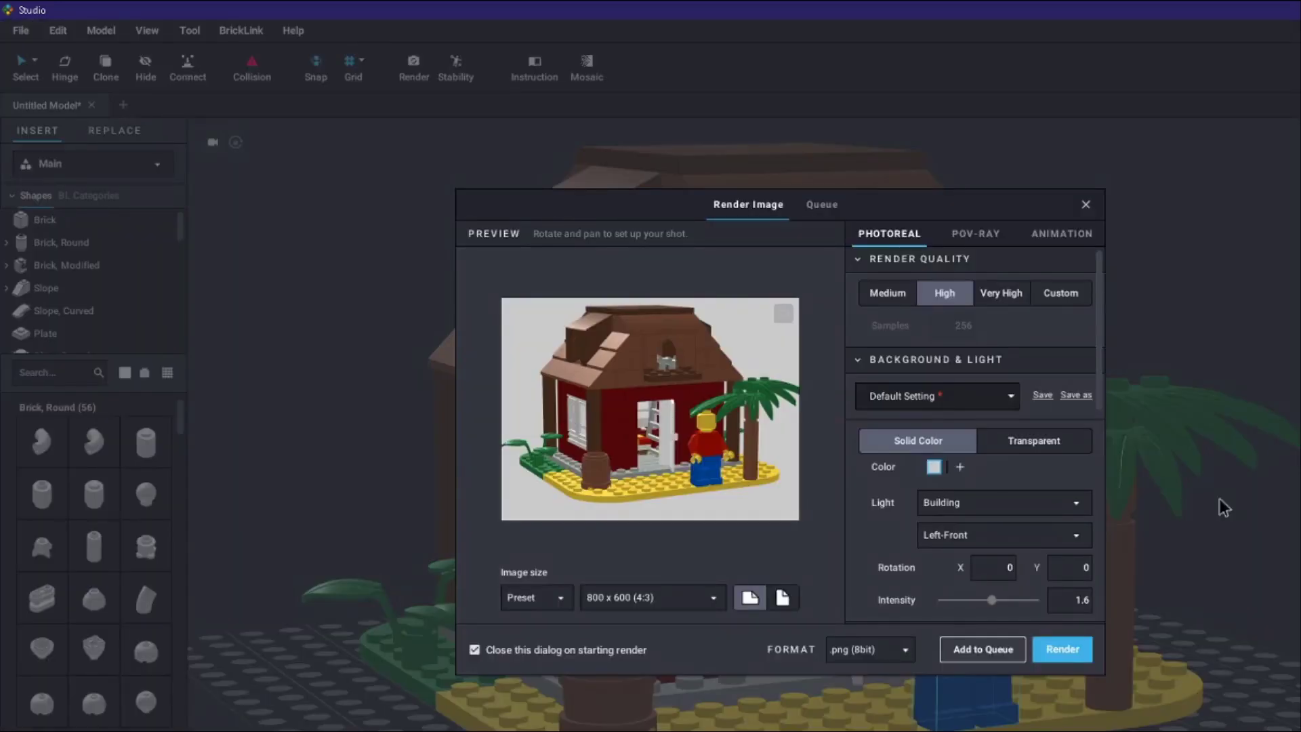
left_click(1084, 205)
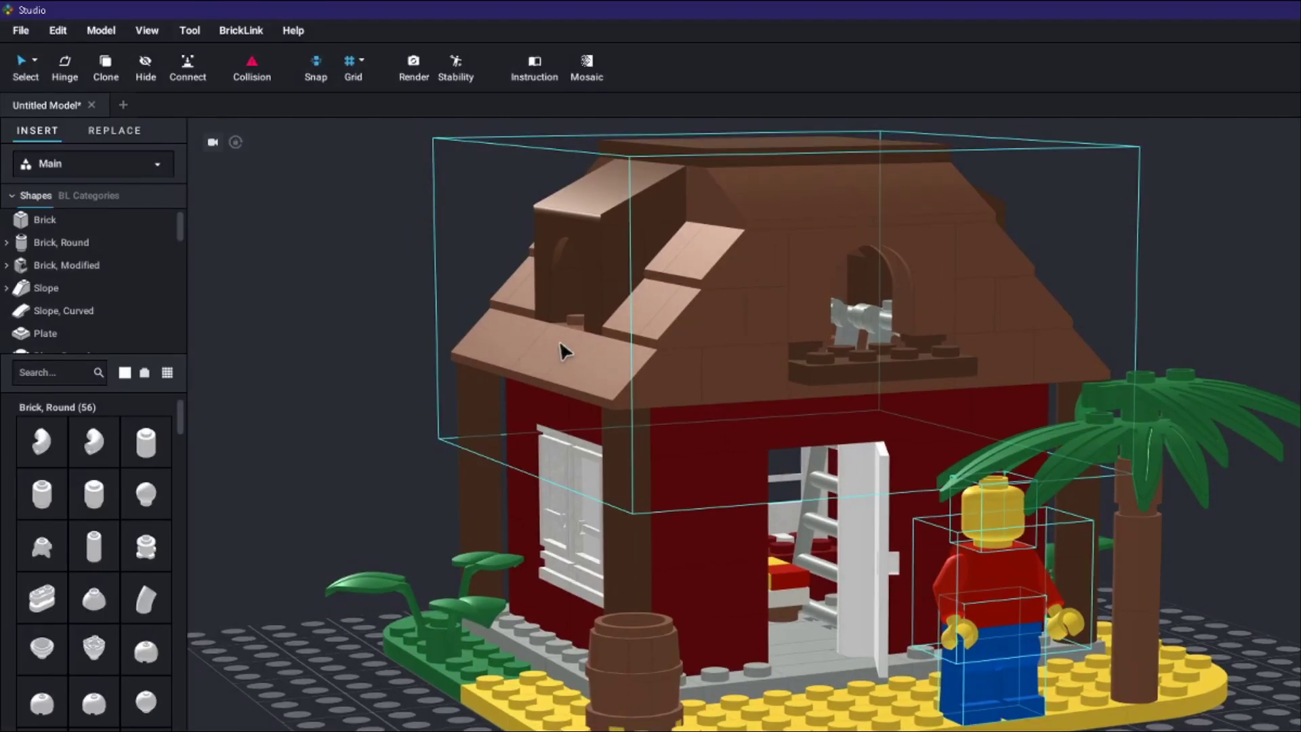
left_click(20, 30)
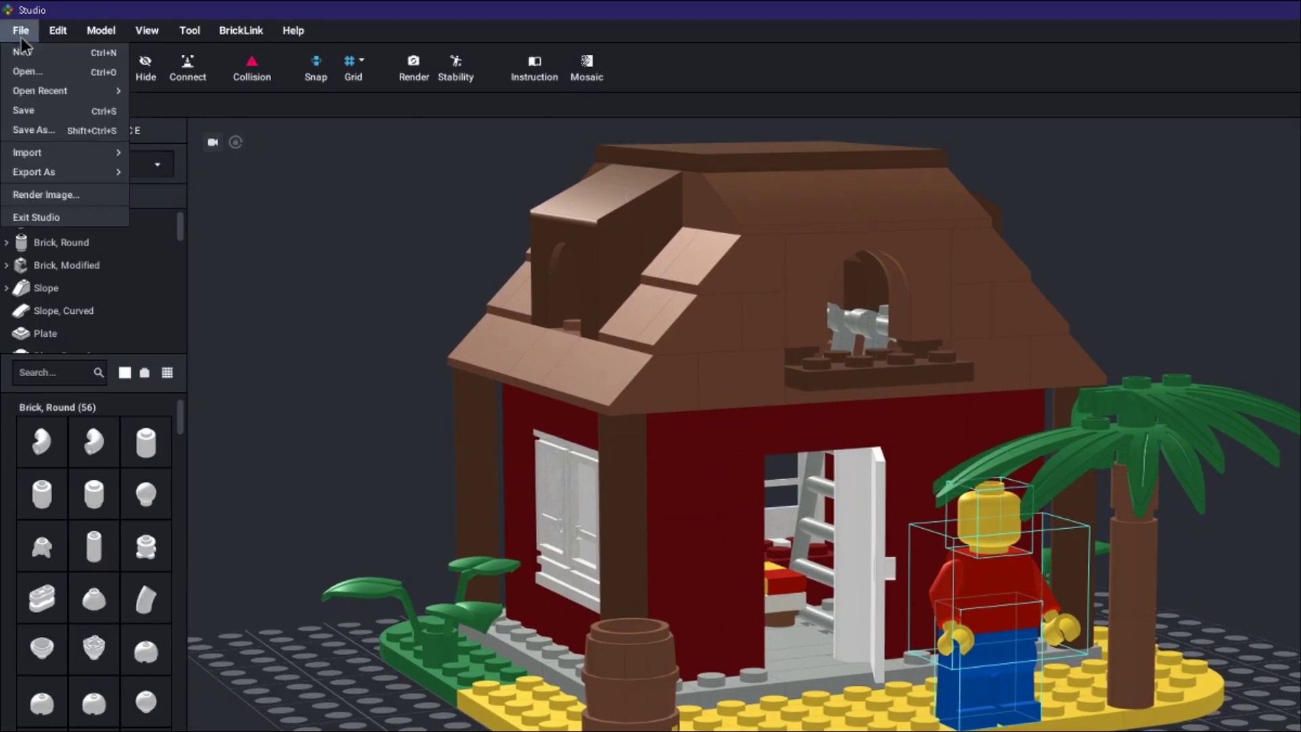
left_click(57, 195)
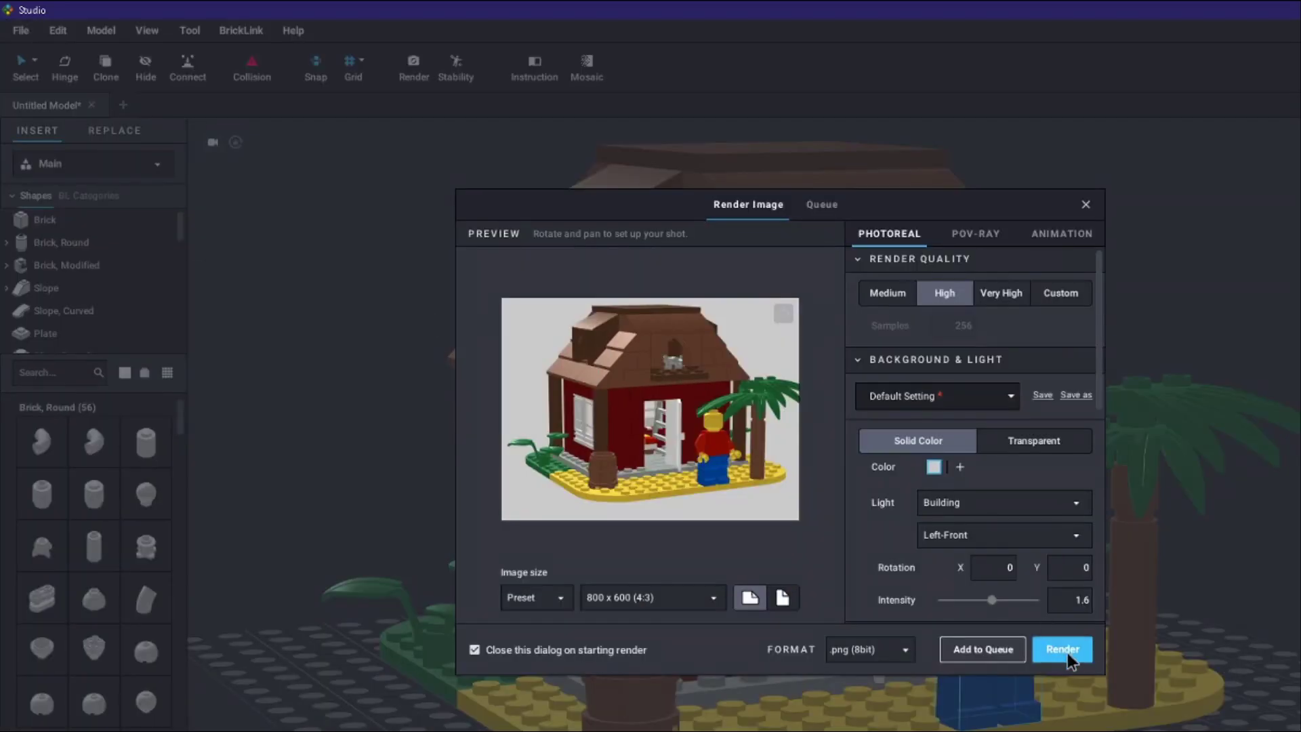
scroll(890, 537, "down", 1)
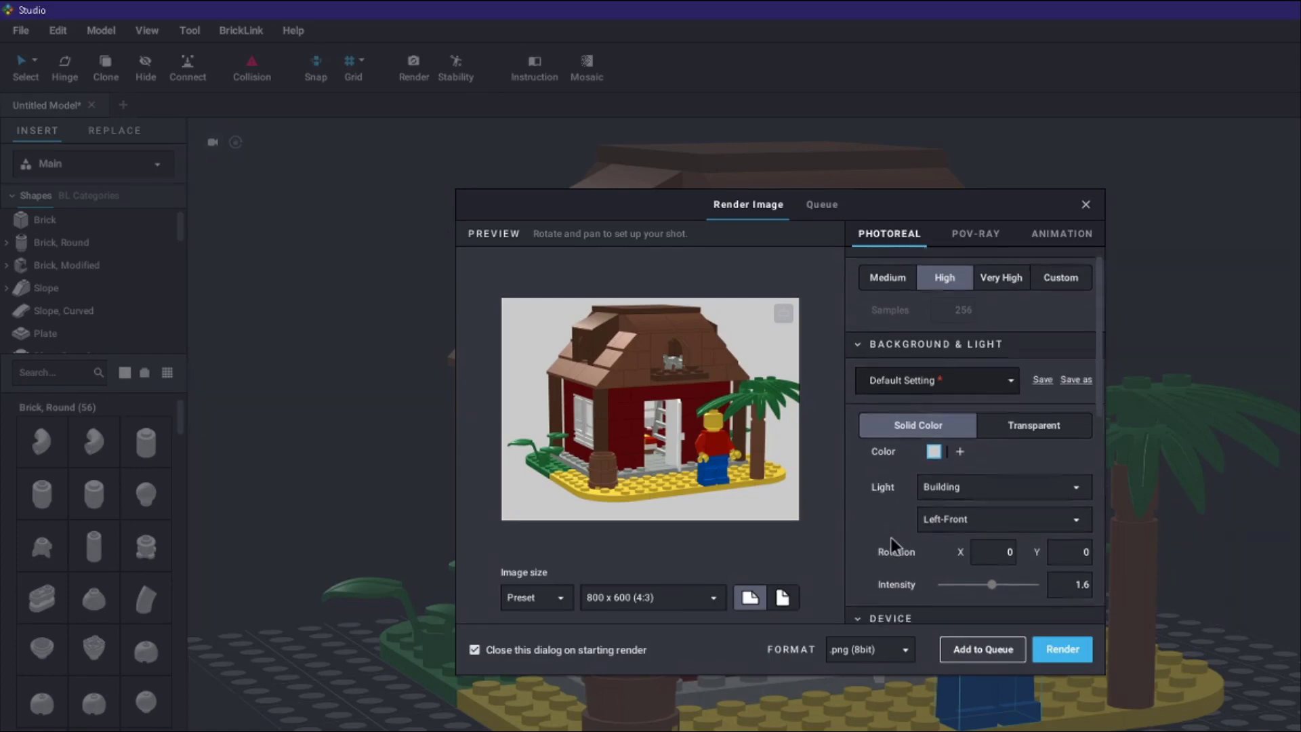
scroll(890, 536, "down", 5)
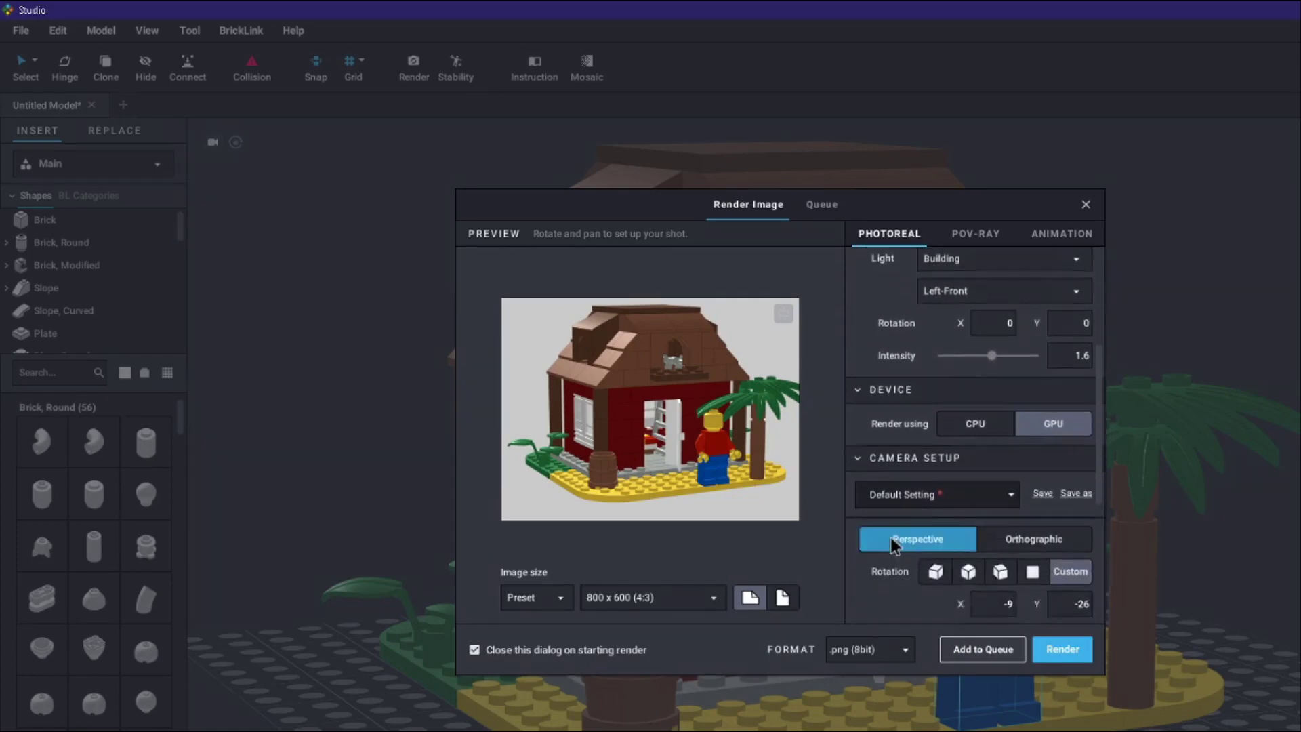
scroll(891, 539, "down", 4)
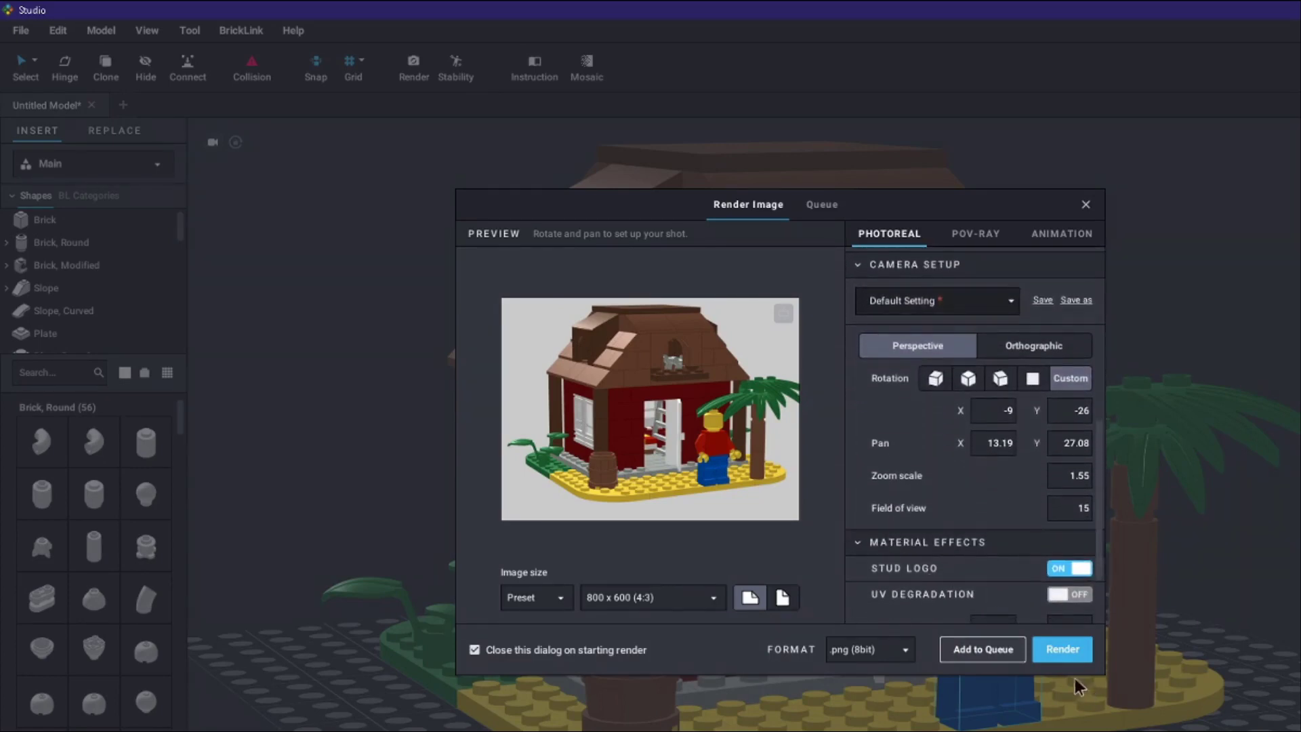
Render the beach hut photoreal twice and name the saved image 'beach hut'
left_click(1070, 648)
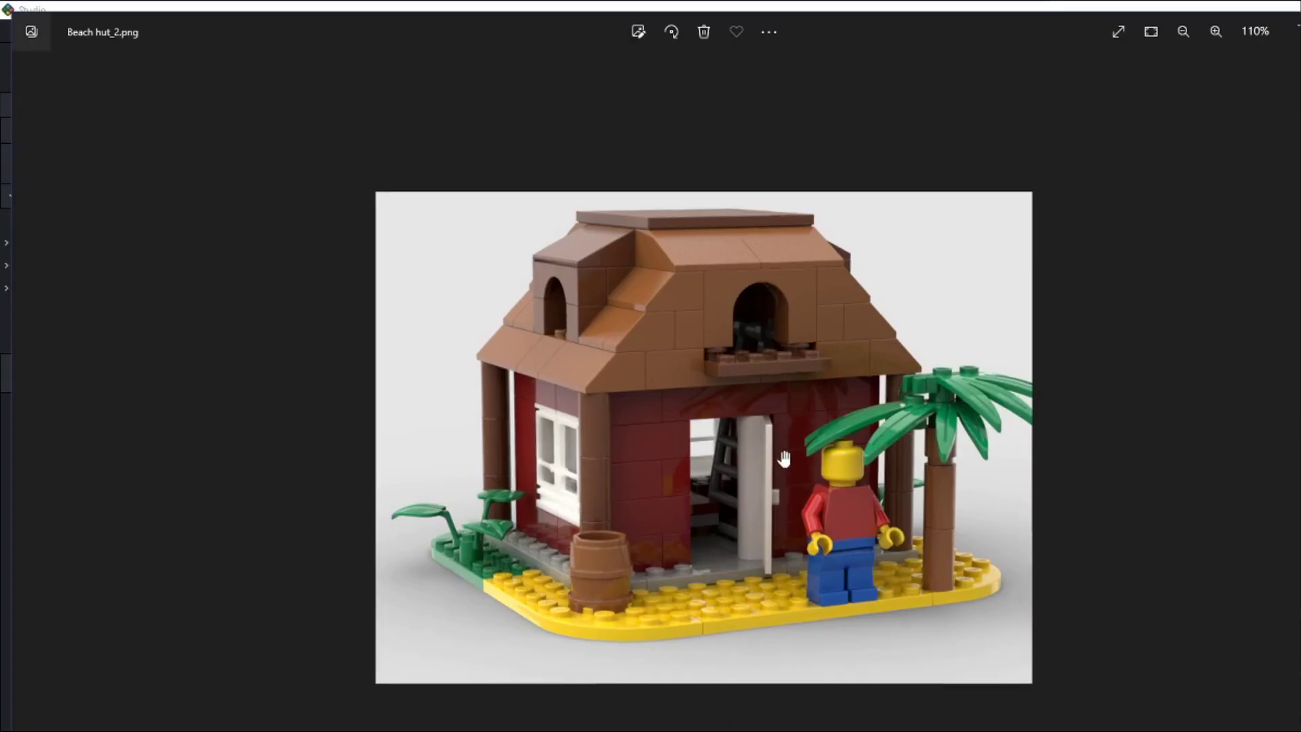
scroll(784, 459, "up", 3)
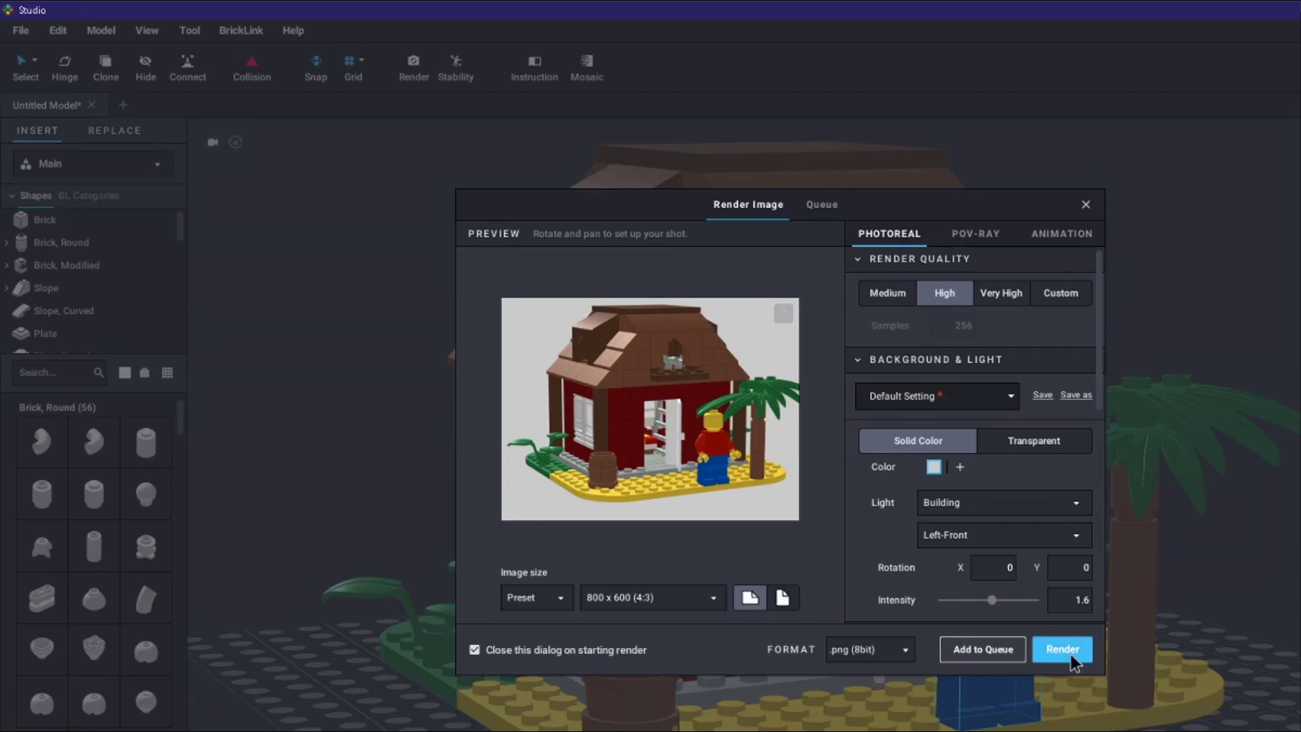
scroll(891, 537, "down", 2)
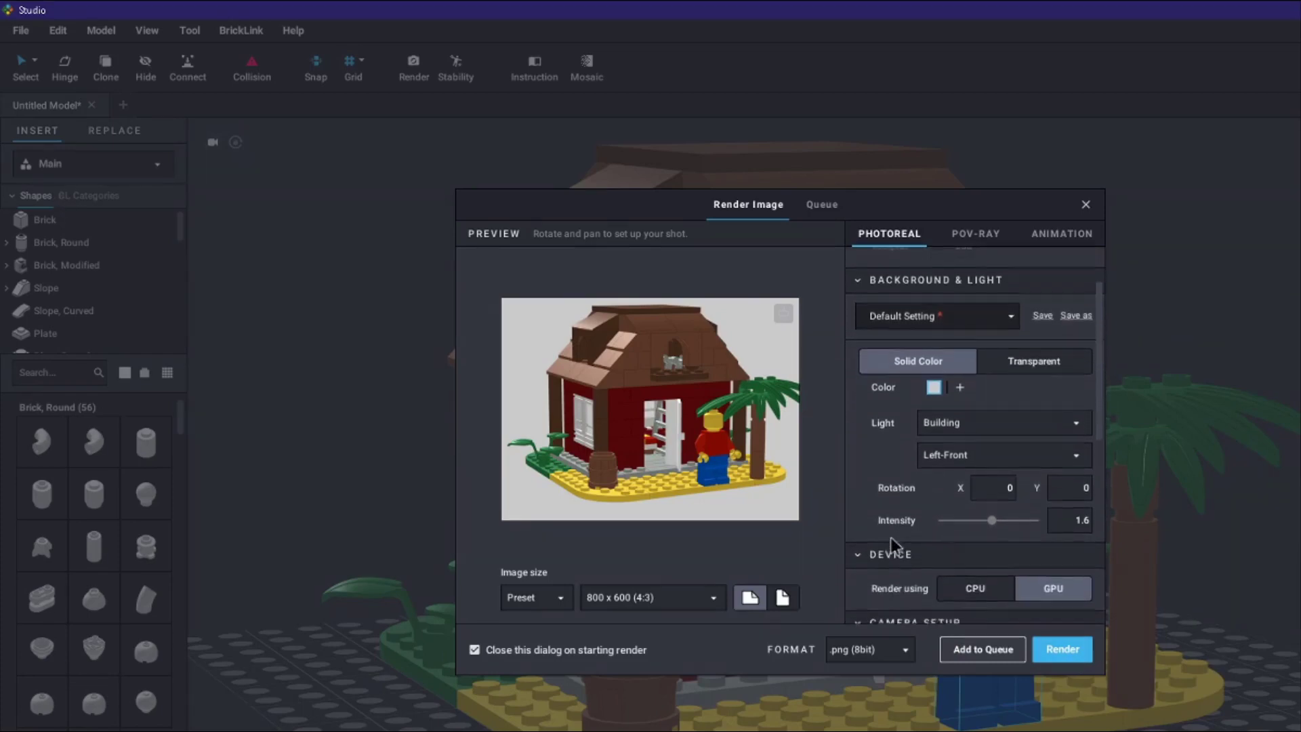
scroll(890, 537, "down", 6)
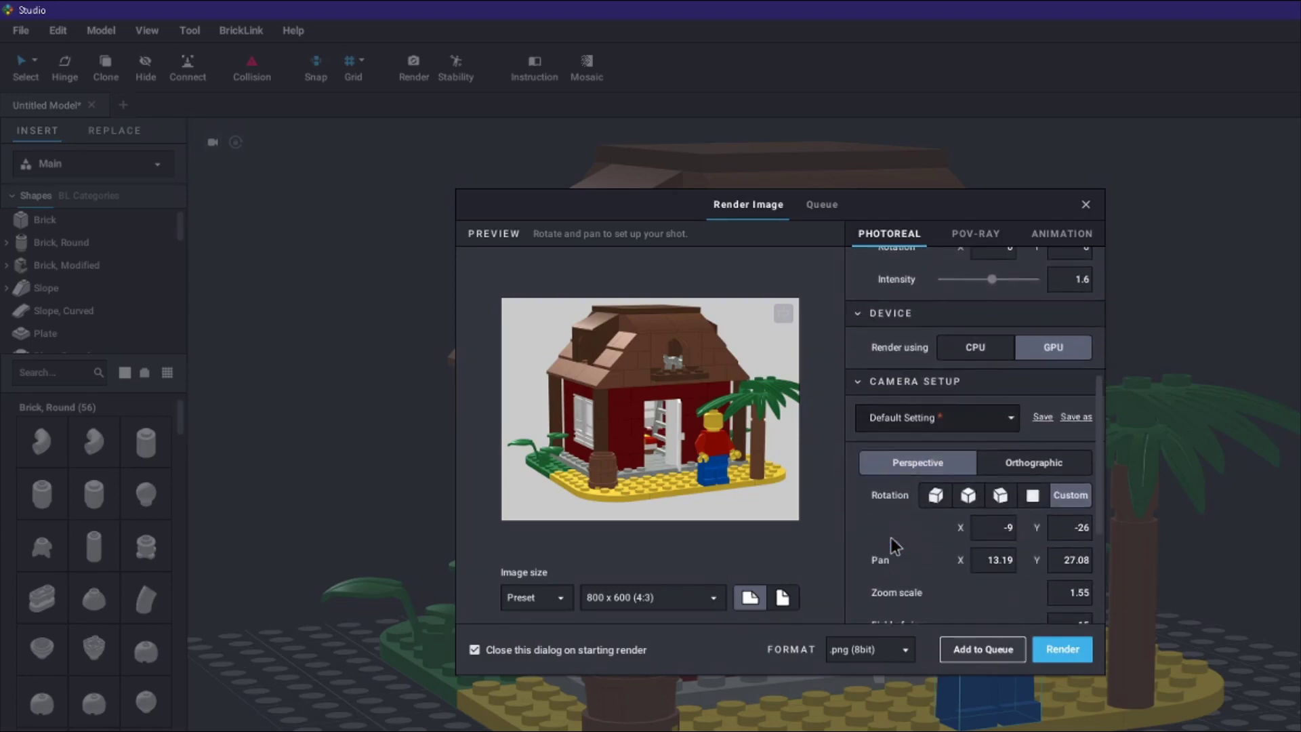
scroll(893, 545, "down", 3)
left_click(1065, 651)
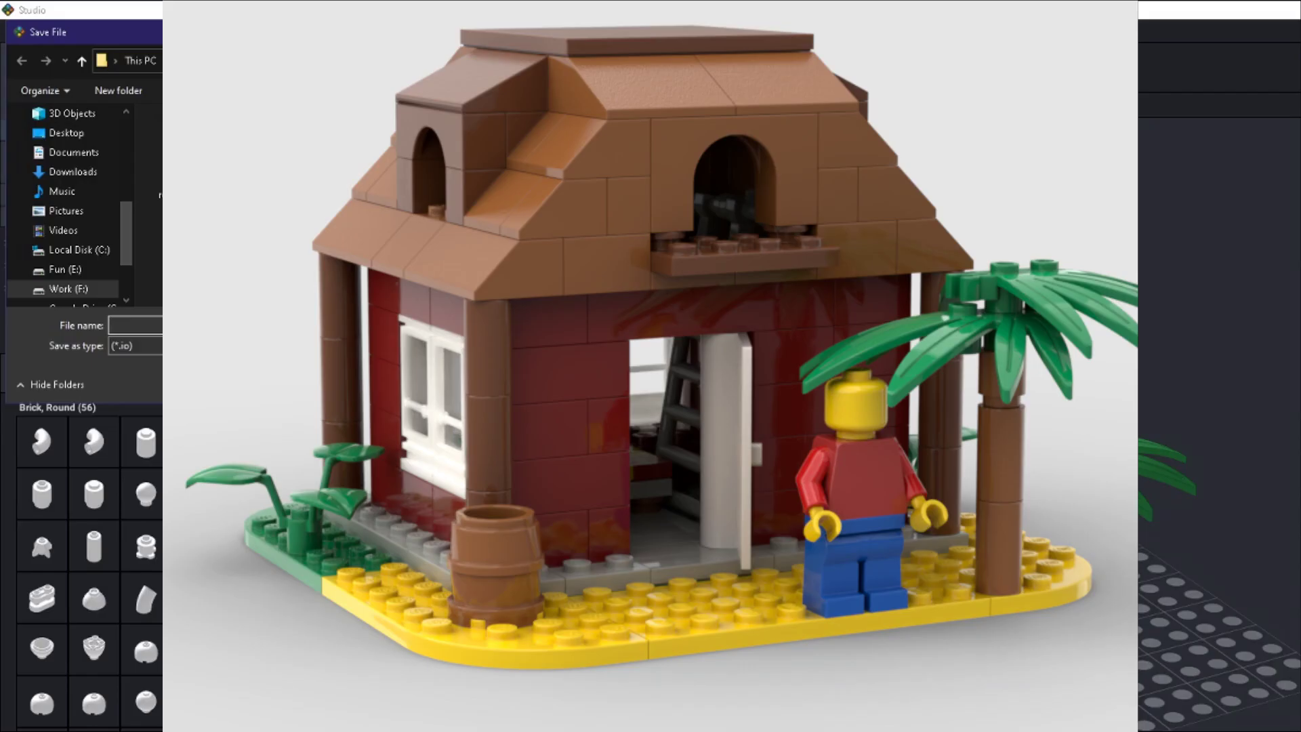
type("beach hut")
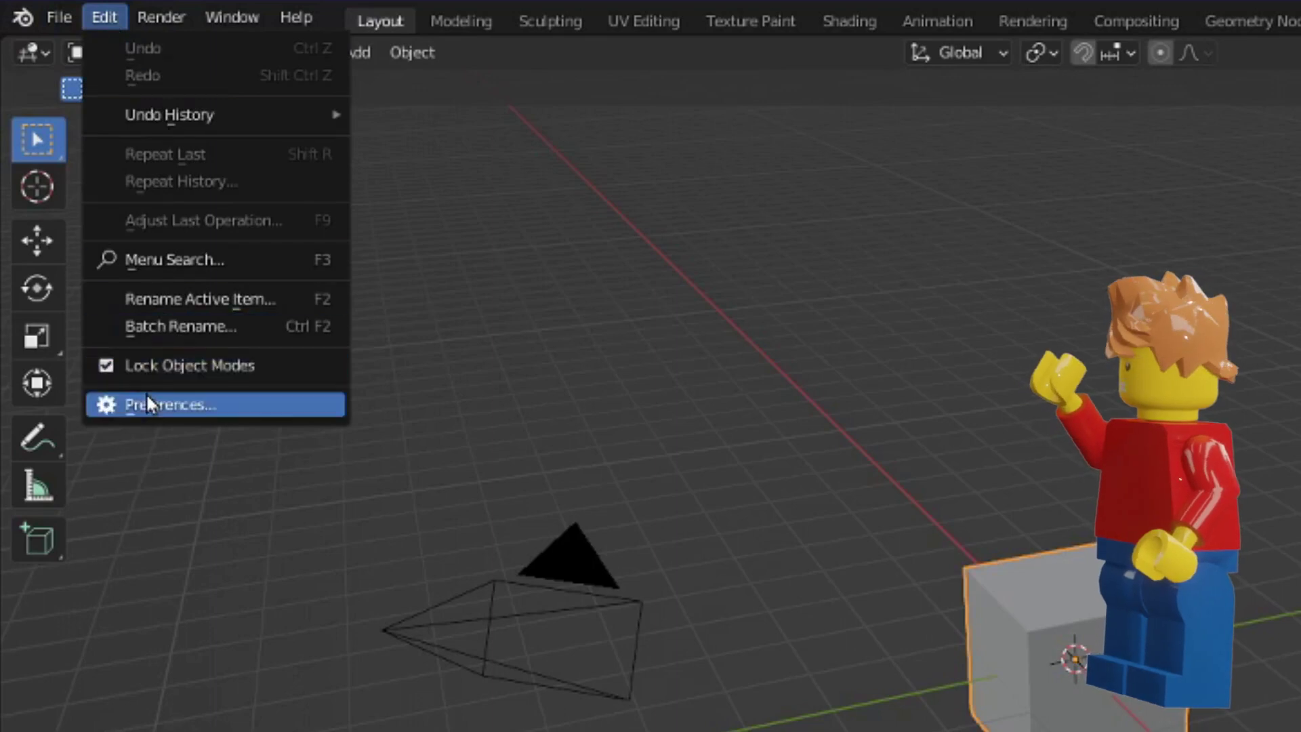
Open Blender's Preferences and select part 01057_91988.dat among the village figures
left_click(145, 392)
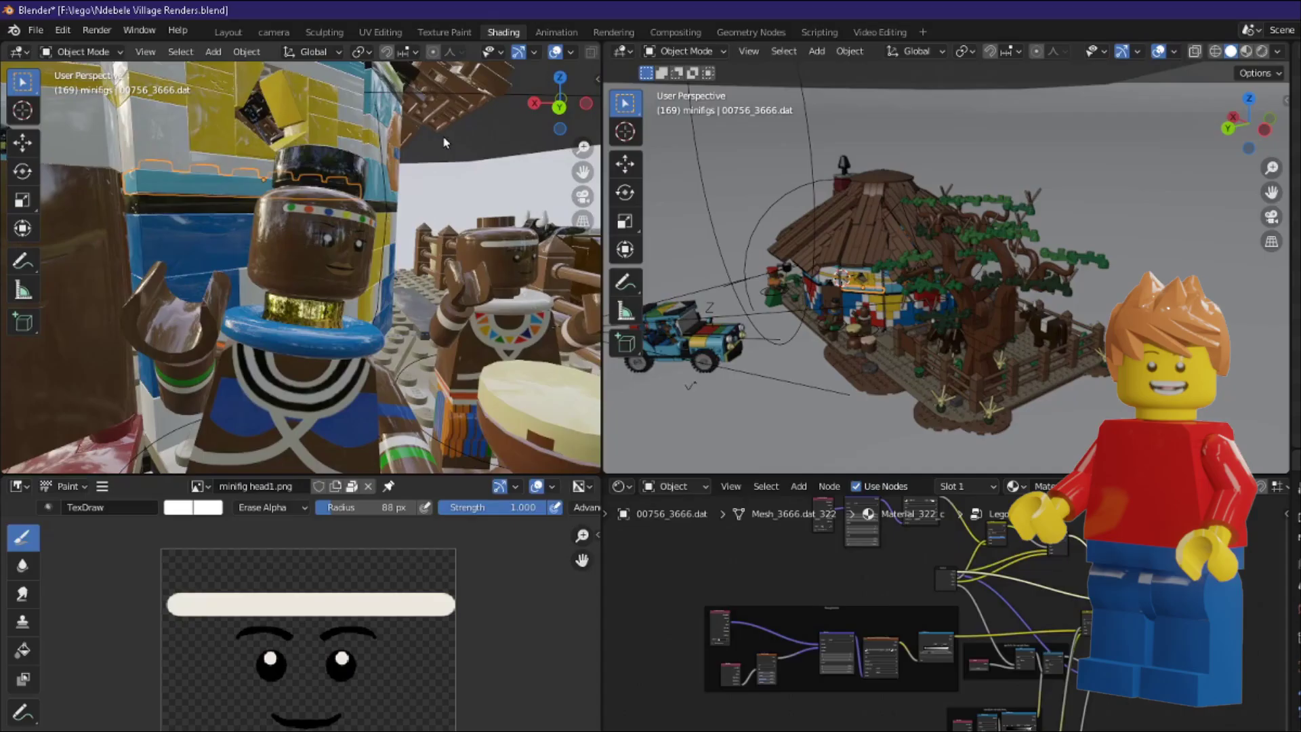
left_click(443, 142)
middle_click_drag(437, 183, 298, 290)
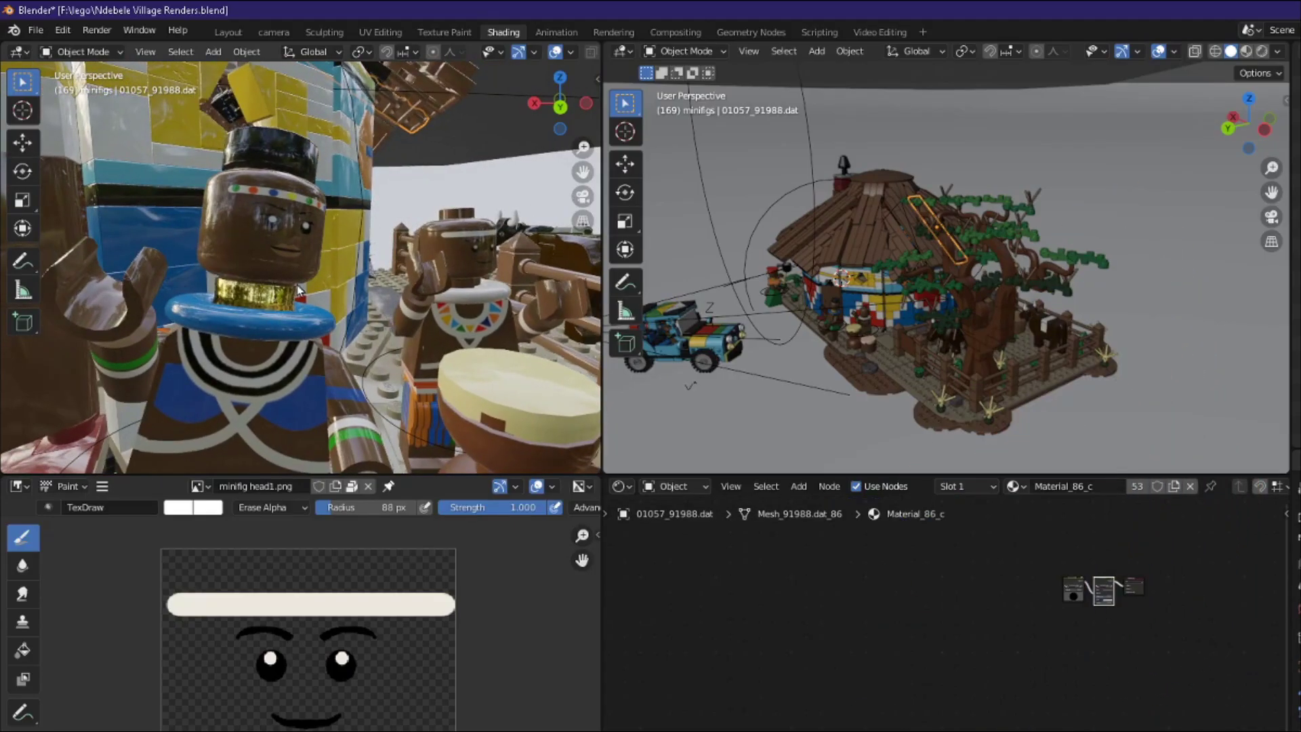
Download Blender 3.3.1 LTS and scroll through the ImportLDraw repository README
left_click(466, 260)
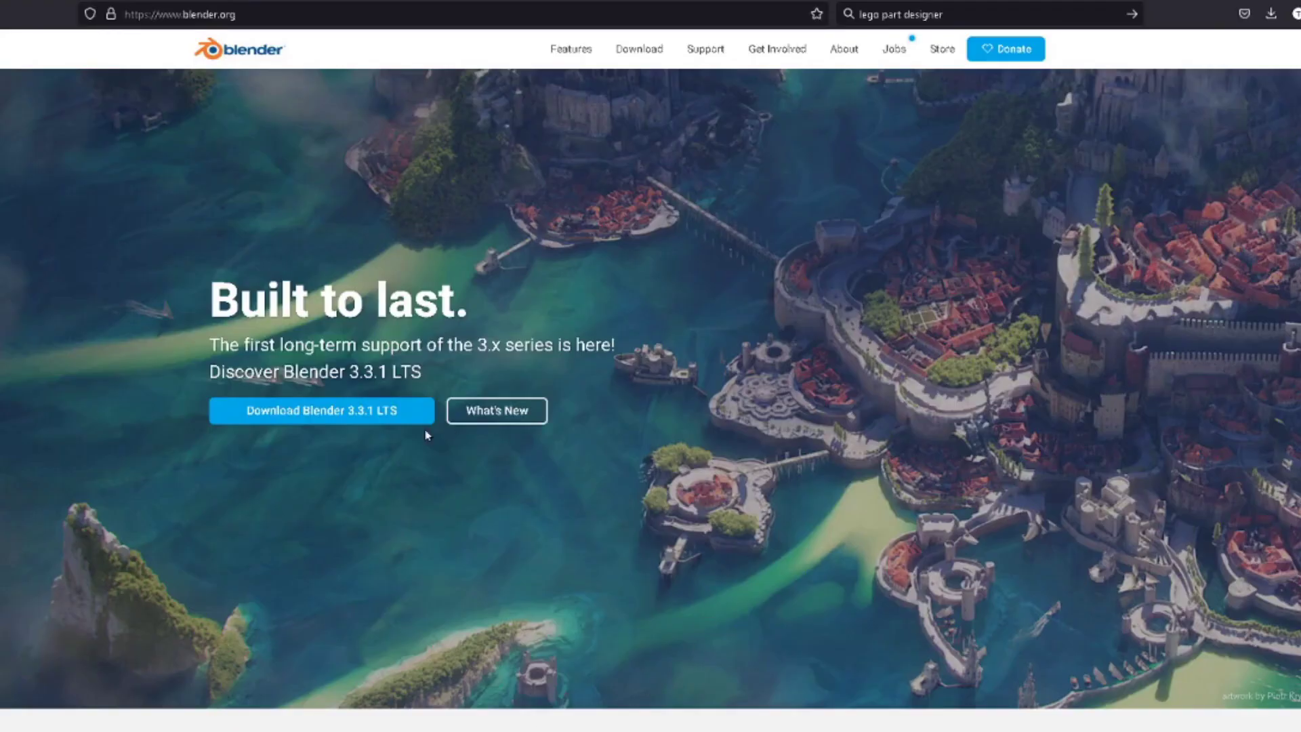
left_click(362, 418)
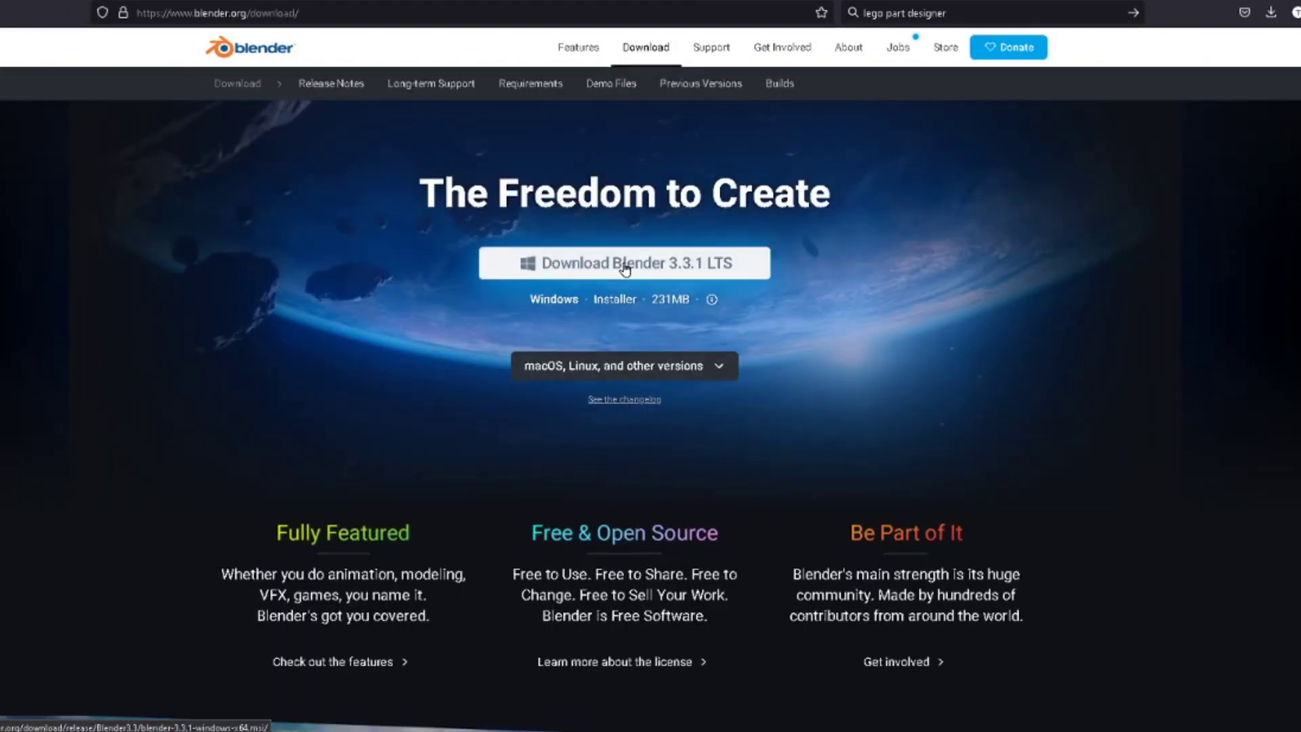
left_click(624, 270)
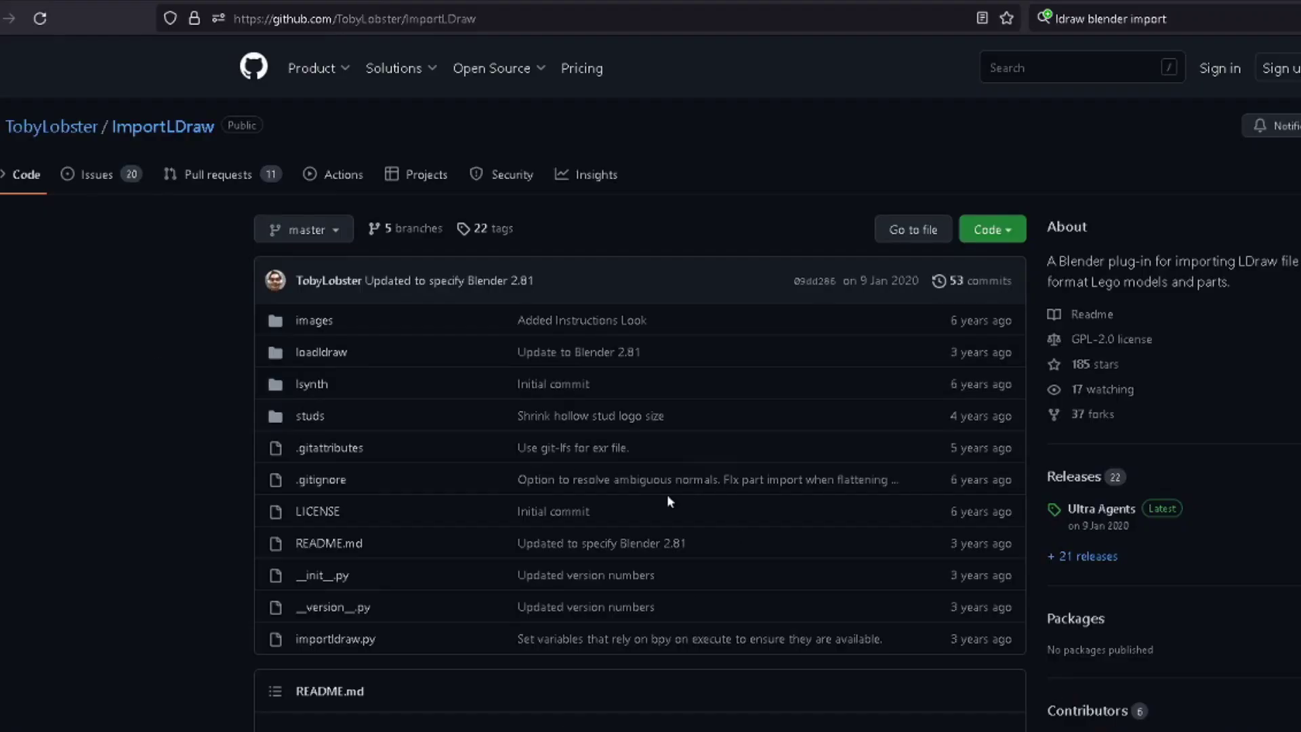
scroll(667, 494, "down", 6)
scroll(667, 504, "down", 5)
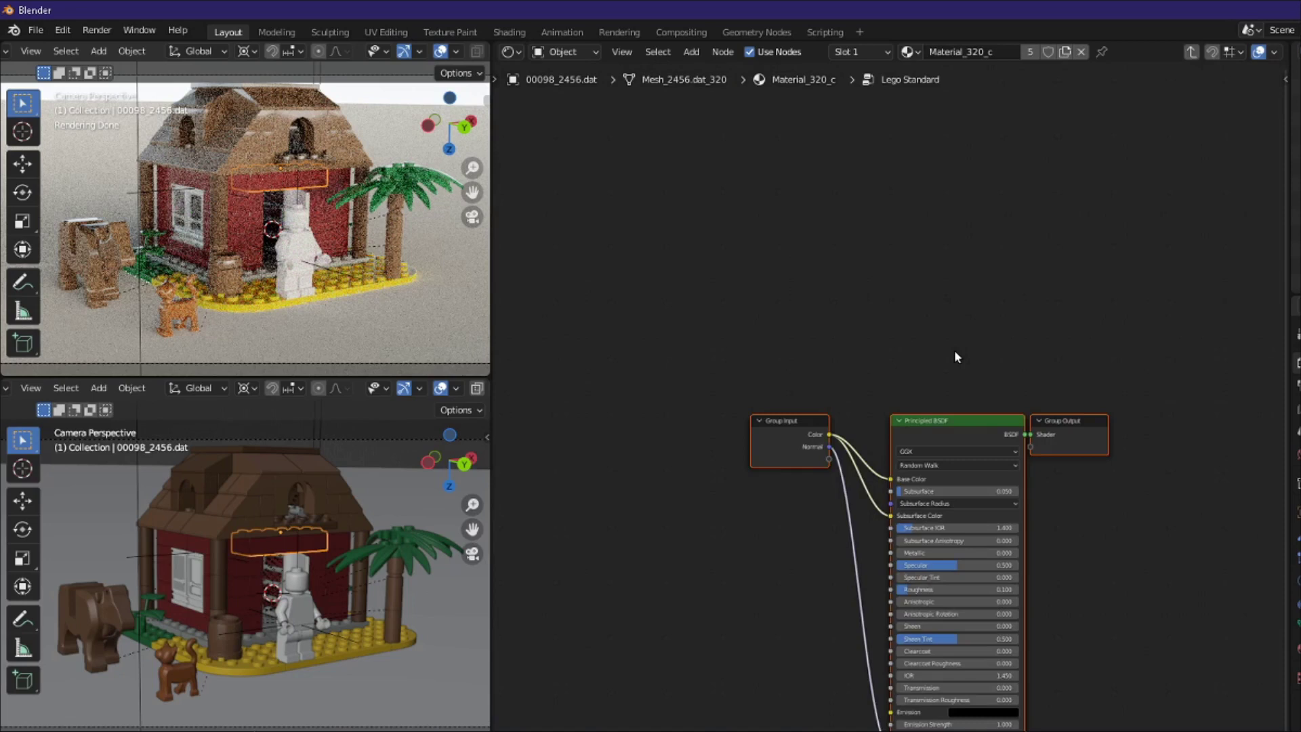
scroll(955, 354, "down", 5, "shift")
Spread out the Group Input and Group Output nodes in Blender's node editor
left_click(791, 285)
left_click_drag(791, 285, 644, 402)
left_click_drag(1091, 286, 1143, 339)
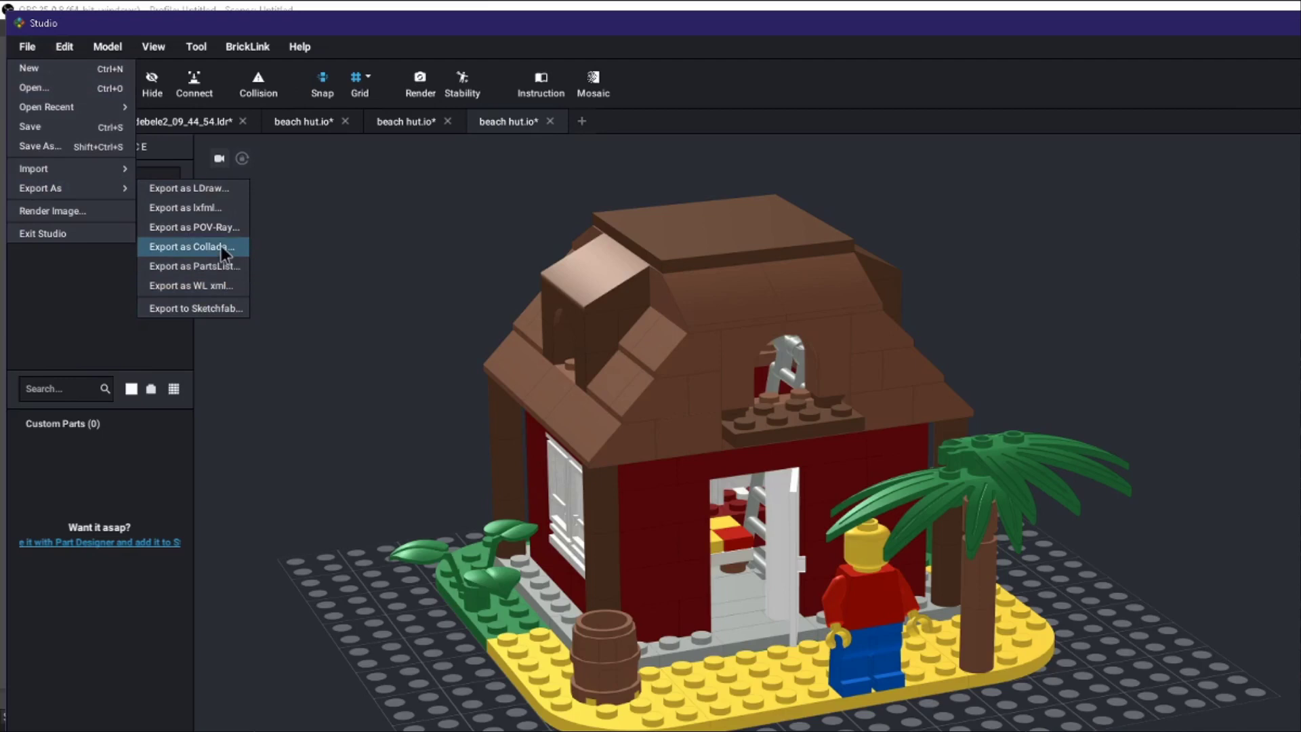
Export the beach hut as Collada with counter-clockwise winding order
left_click(221, 246)
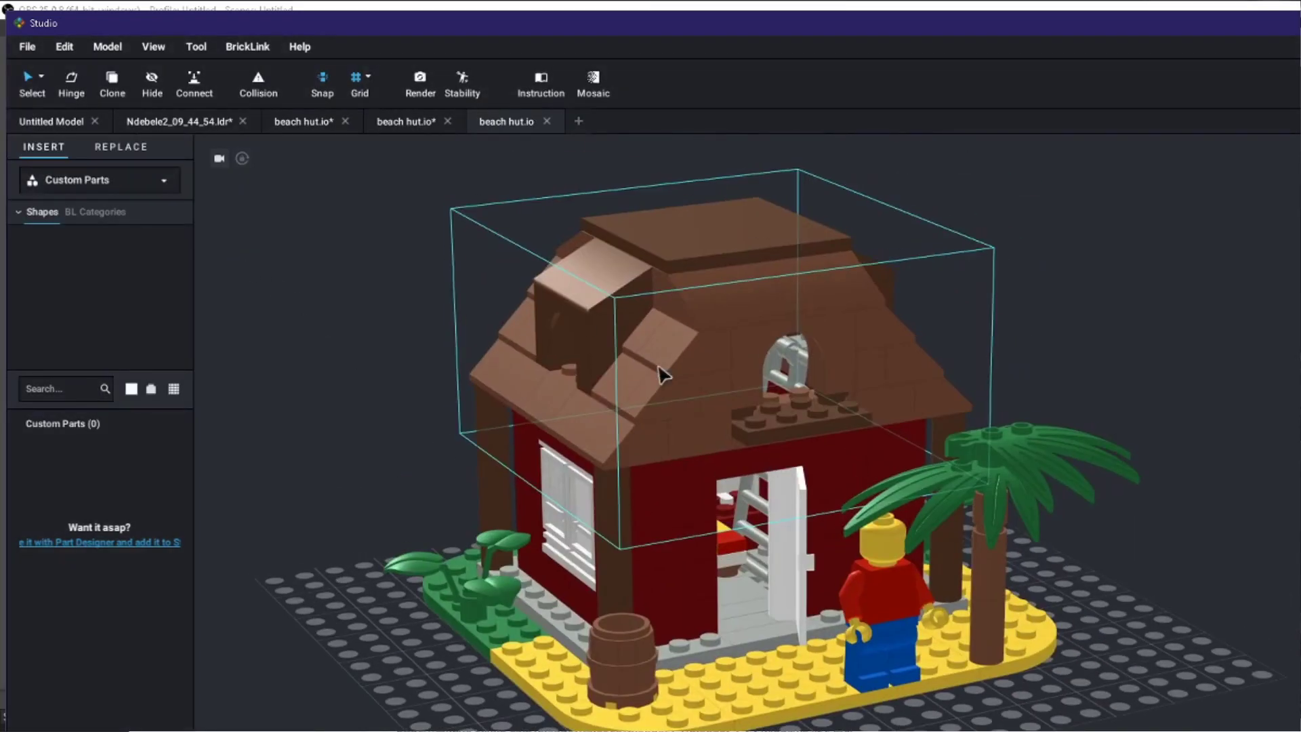
left_click(107, 46)
left_click(140, 158)
left_click(792, 376)
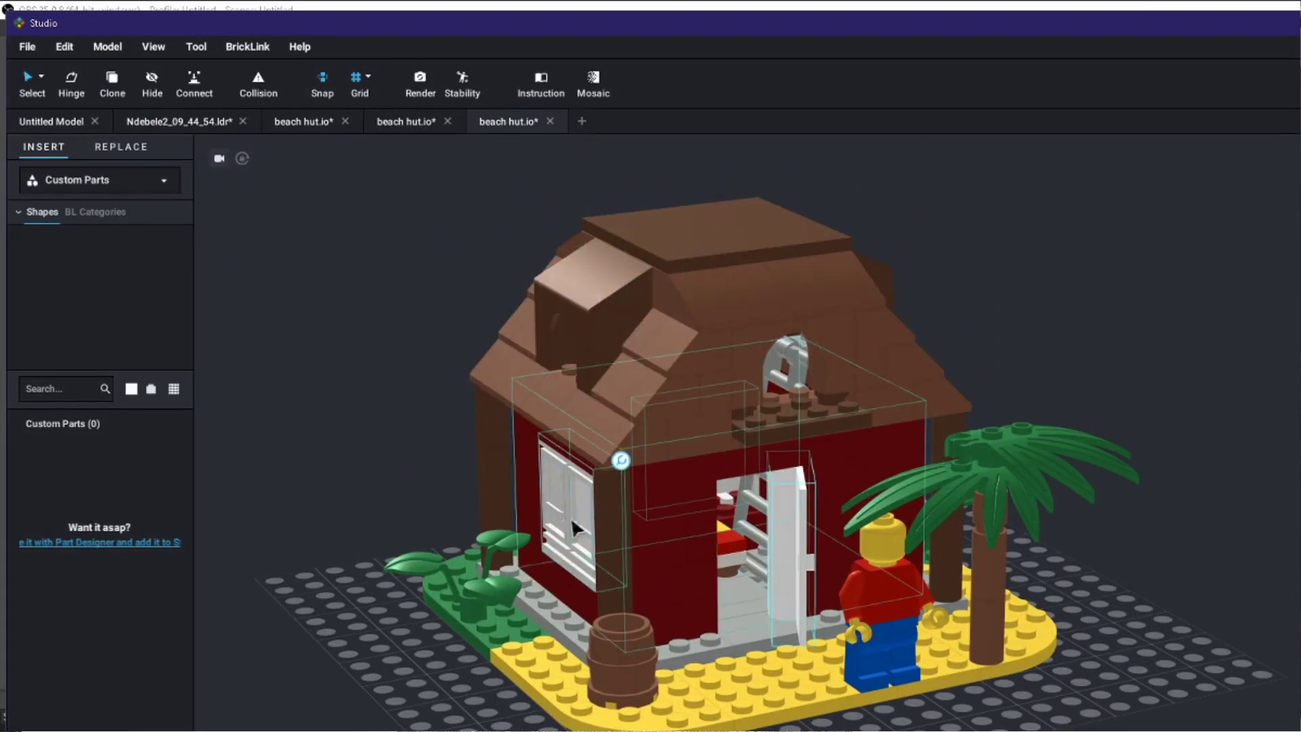
left_click(720, 447)
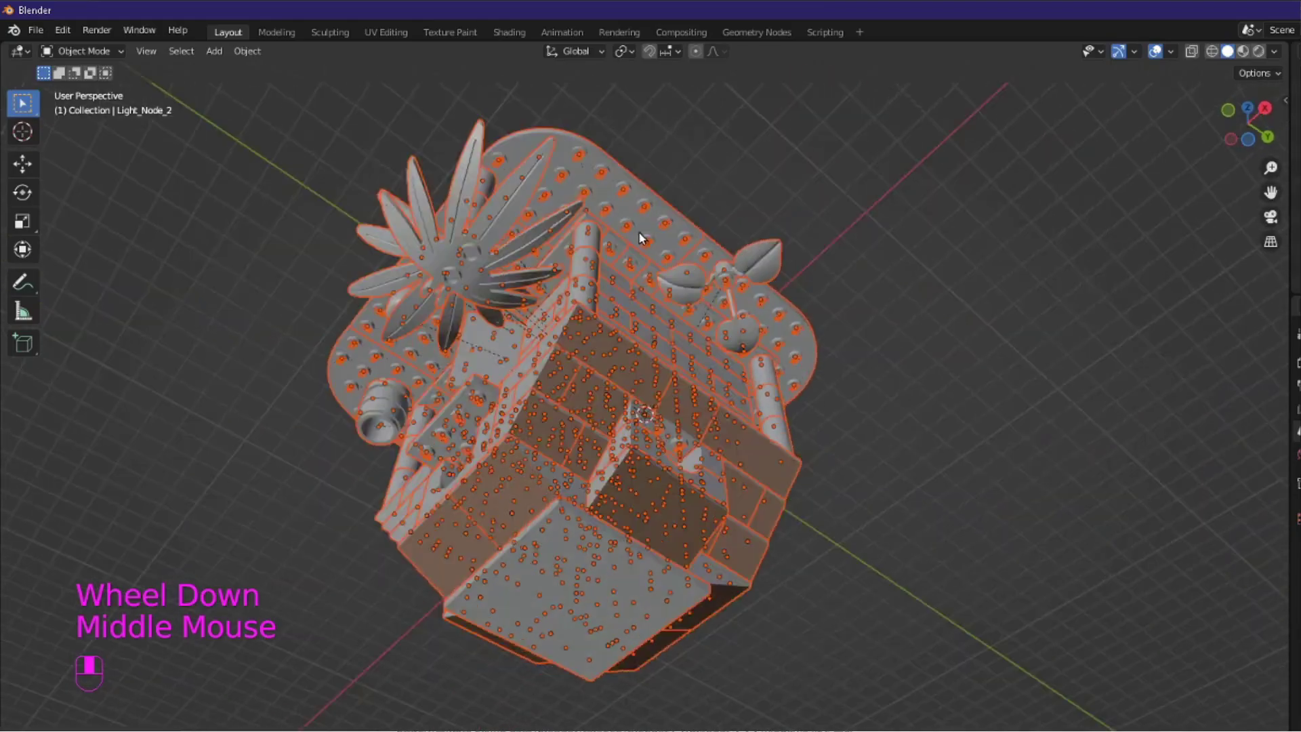
Delete the three small bracket pieces beneath the imported hut's base
middle_click_drag(678, 233, 648, 349)
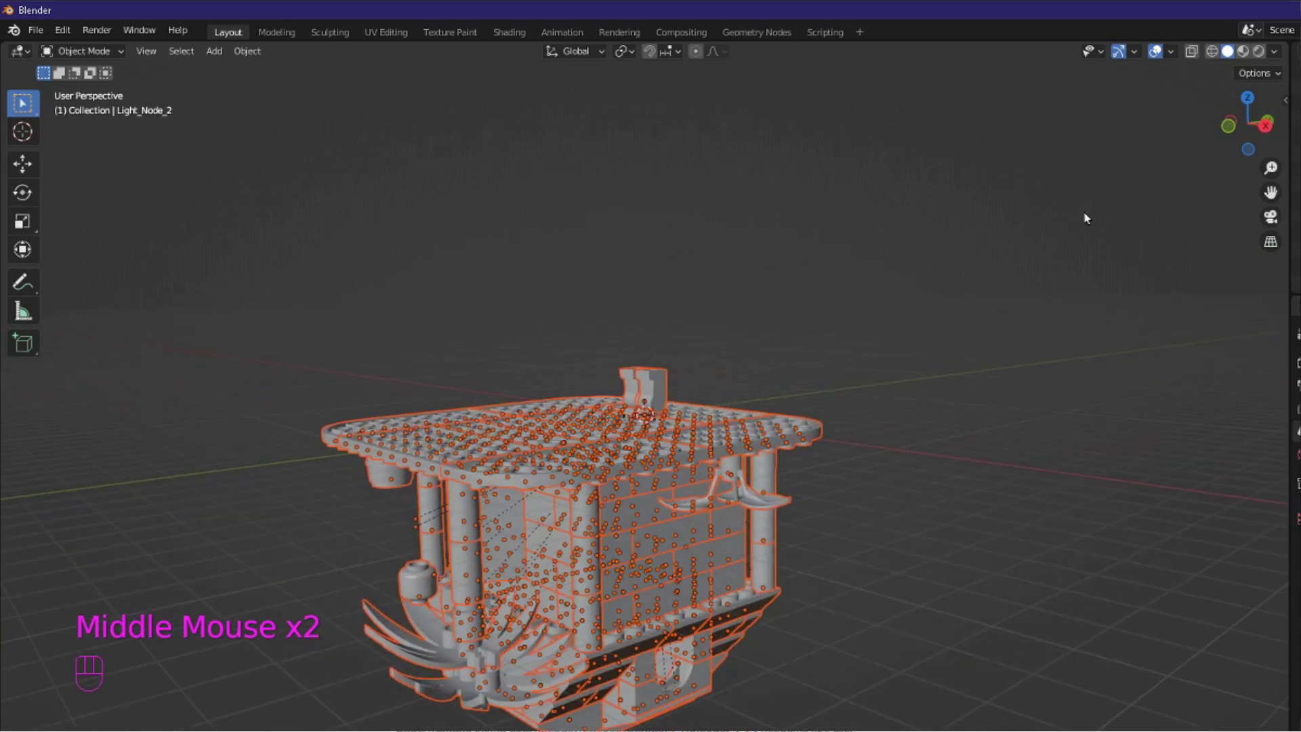
left_click(1295, 152)
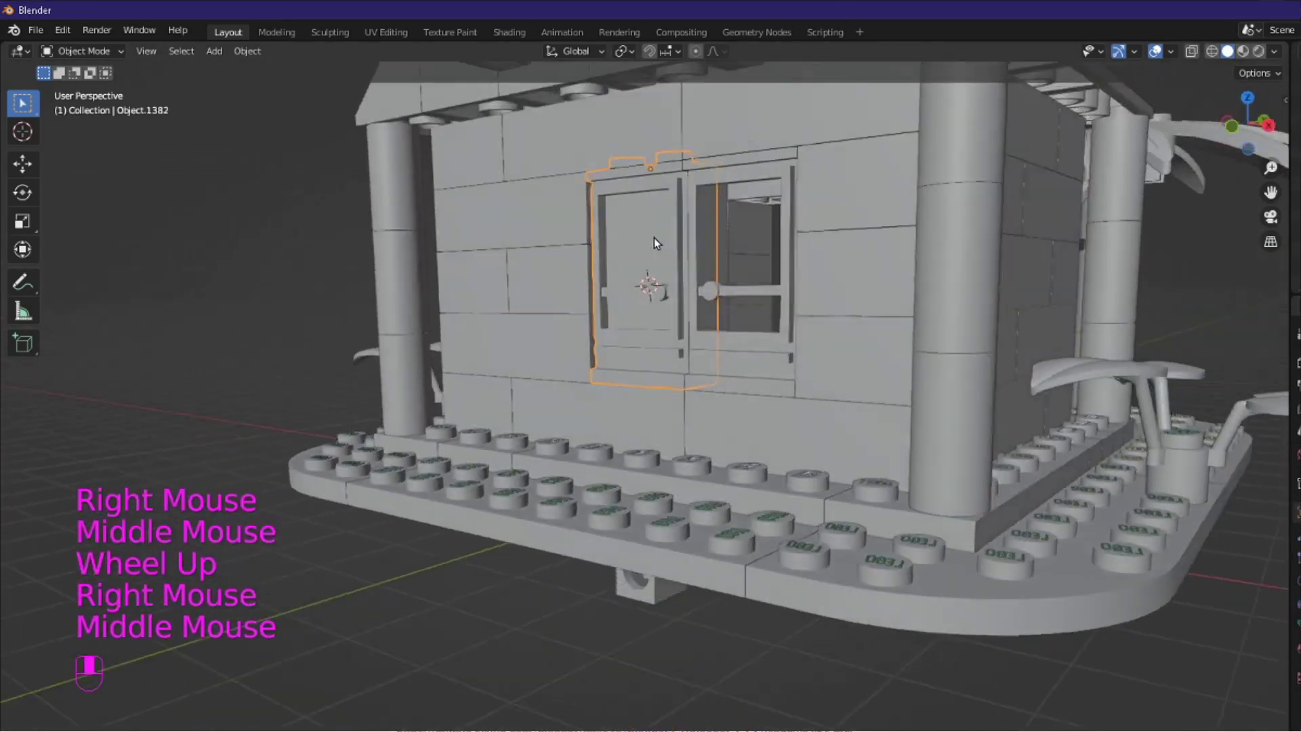
middle_click_drag(653, 237, 649, 511)
right_click(645, 487)
left_click(660, 505)
right_click(664, 515)
key("Delete")
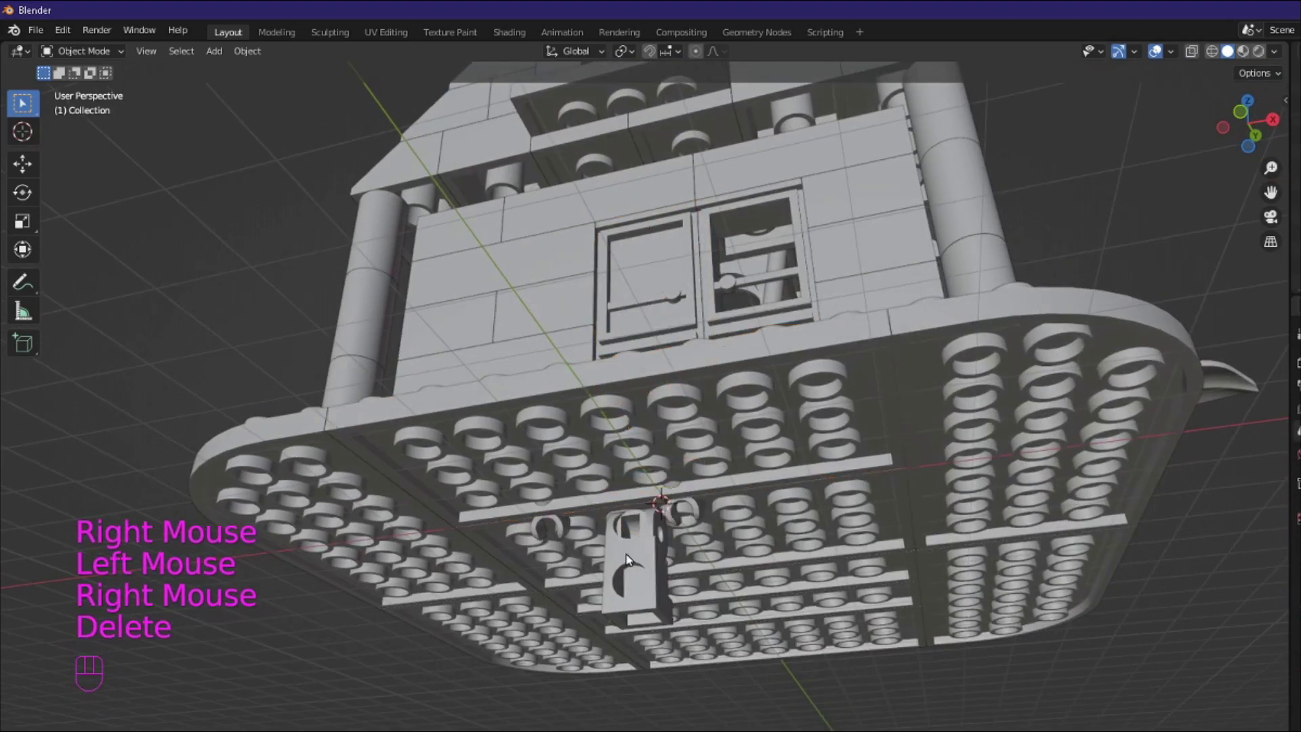
right_click(626, 561)
key("Delete")
middle_click_drag(626, 561, 686, 511)
right_click(580, 516)
key("Delete")
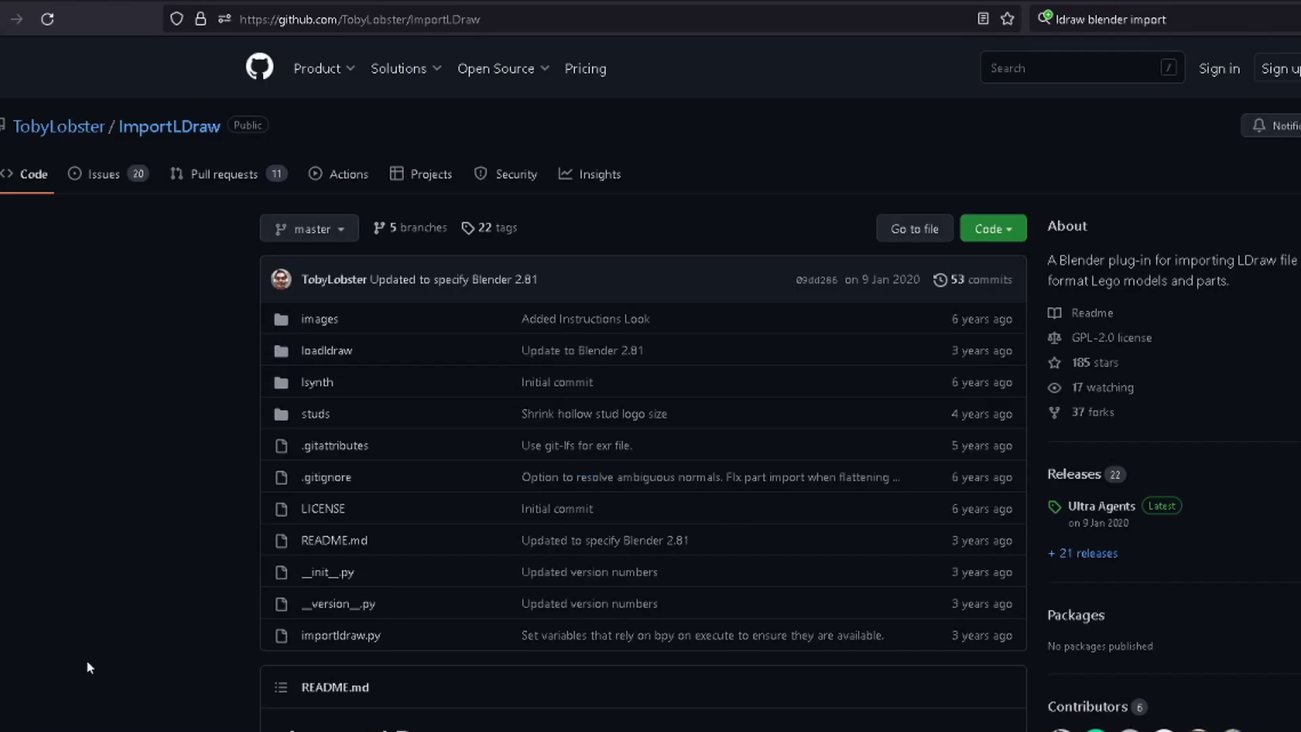
Scroll the ImportLDraw README to Installation and usage and follow its Releases link
scroll(670, 492, "down", 6)
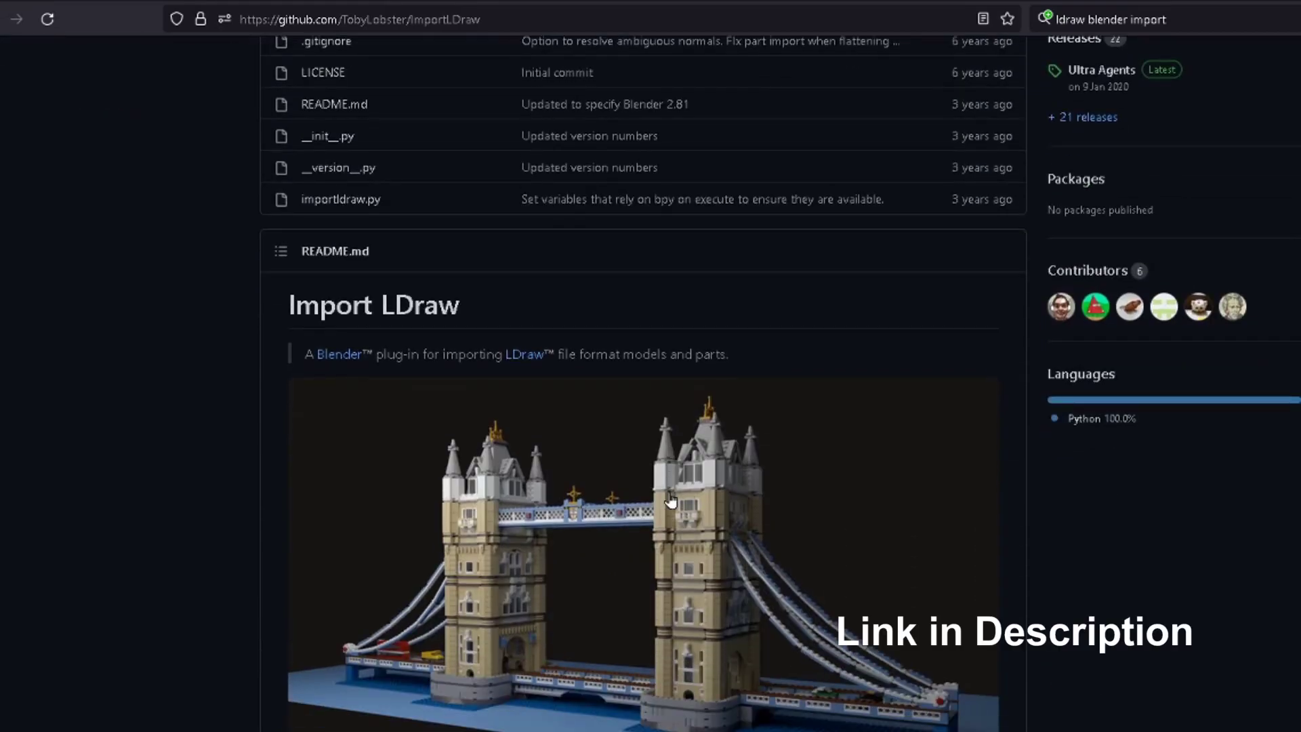
scroll(670, 501, "down", 5)
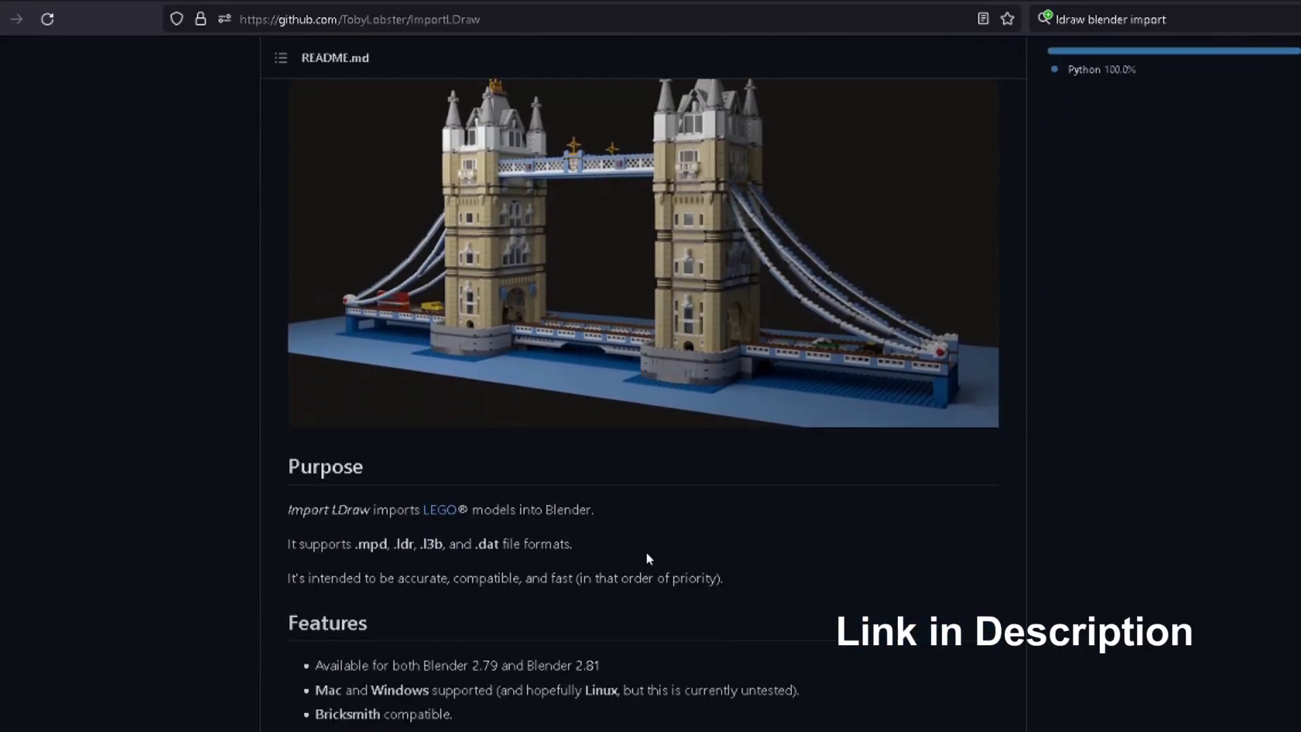
scroll(489, 643, "down", 3)
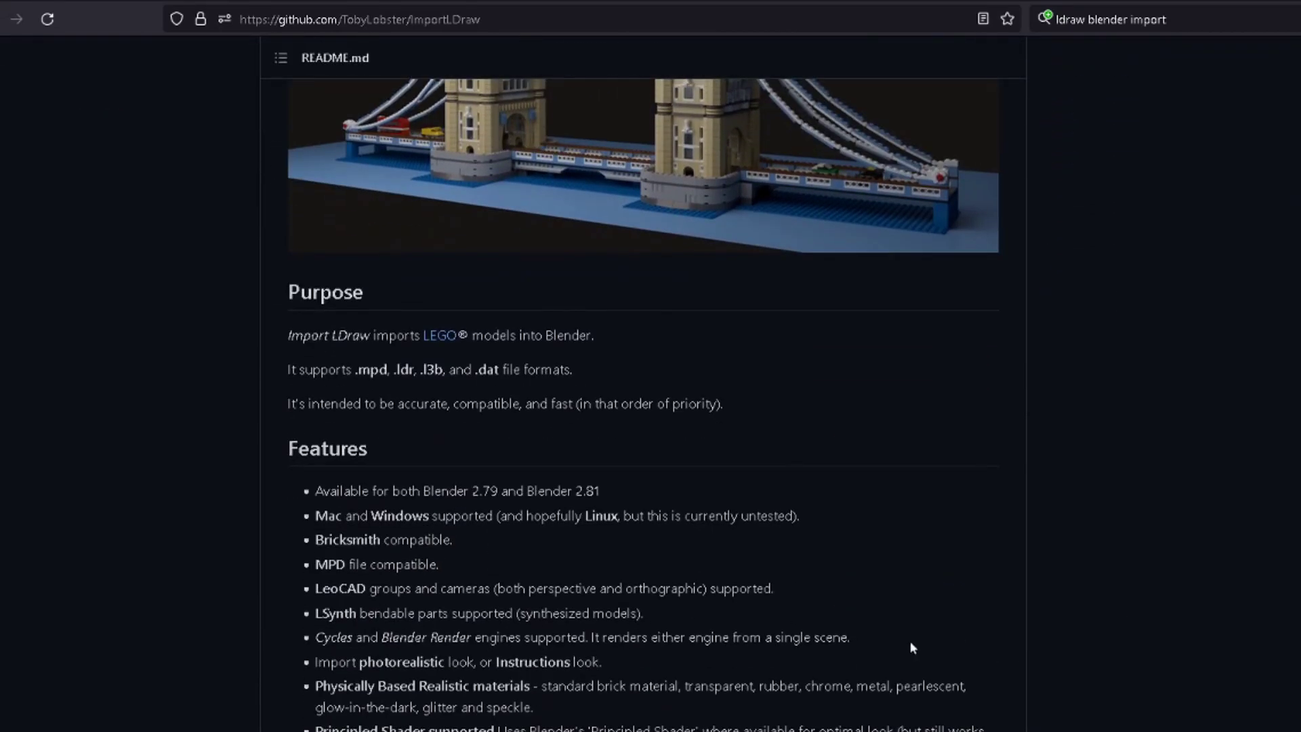
scroll(911, 647, "down", 15)
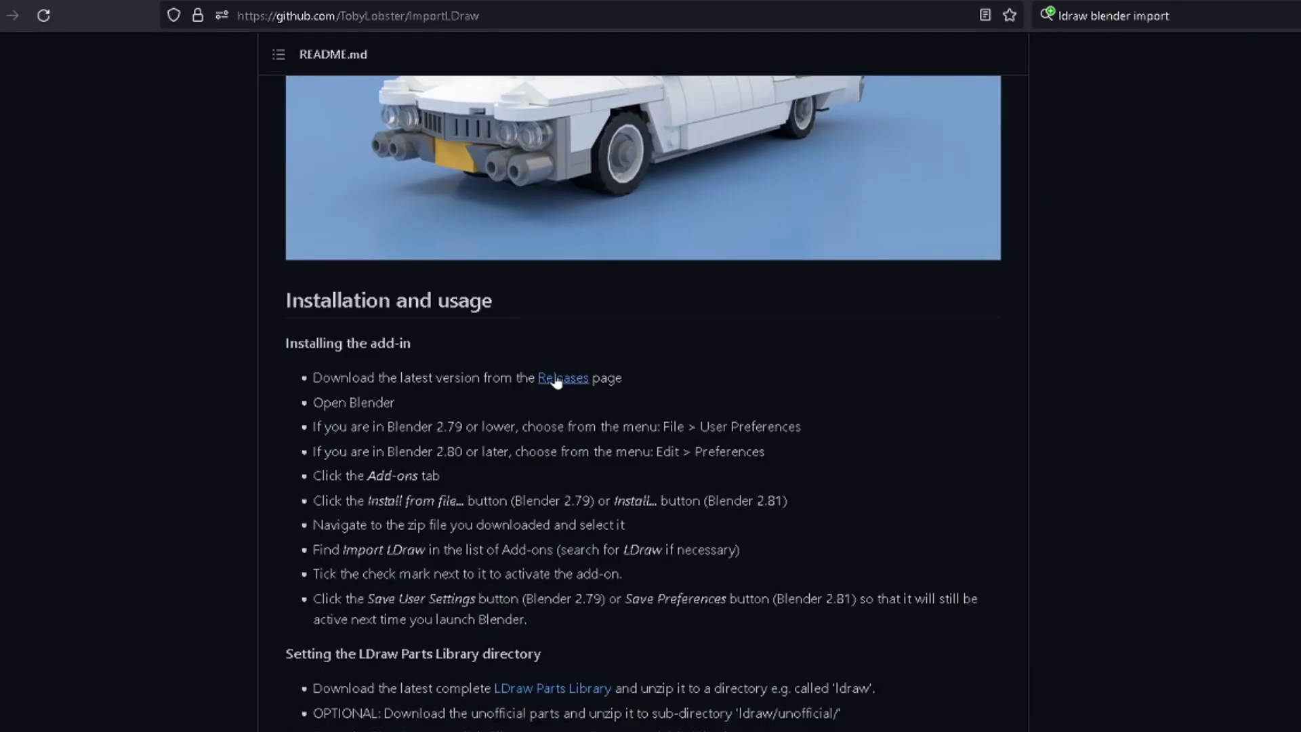
left_click(584, 380)
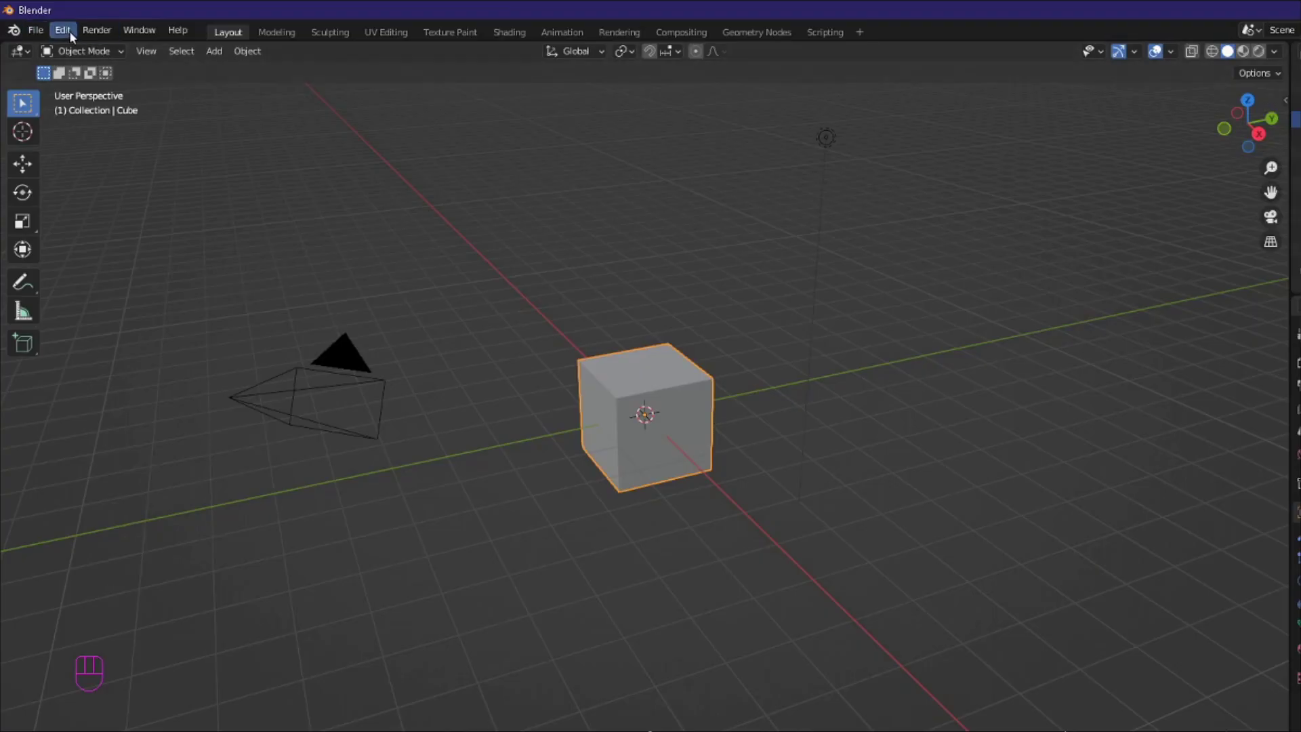
Install the ImportLDraw zip from Preferences > Add-ons and enable Import-Export: Import LDraw
left_click(67, 31)
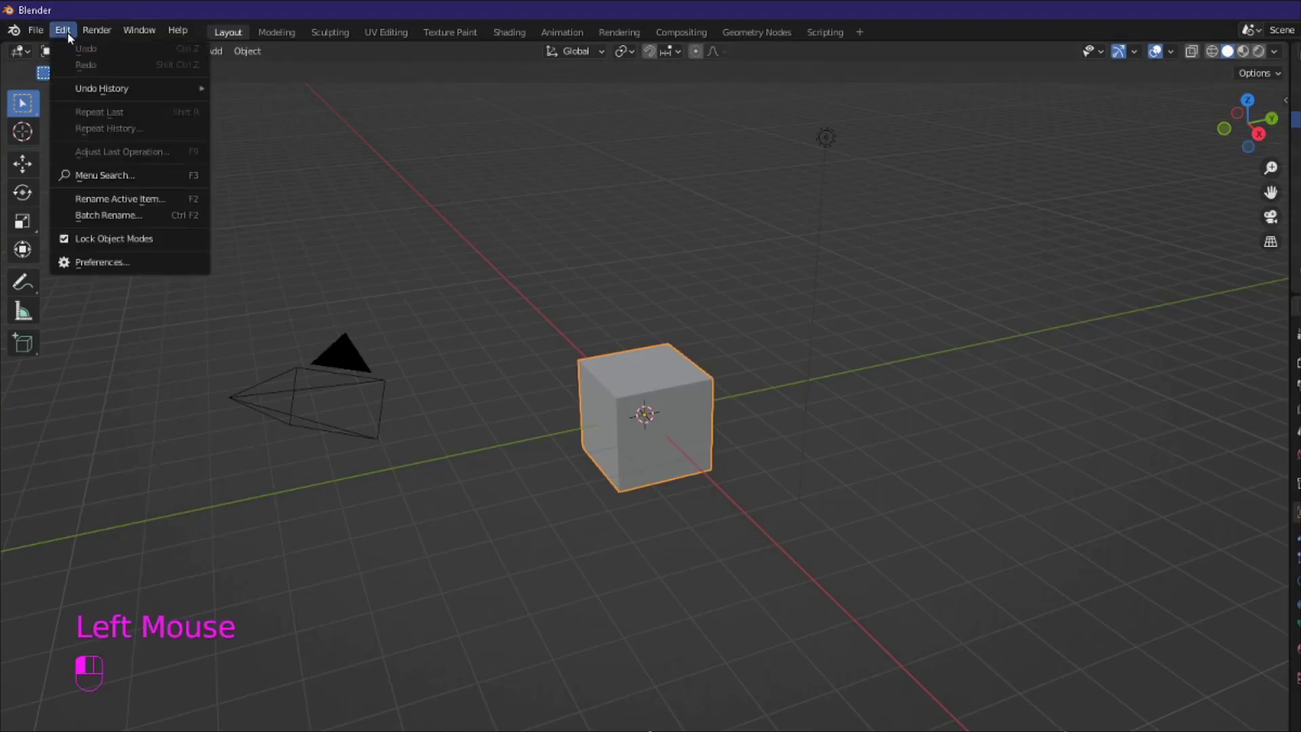
left_click(89, 261)
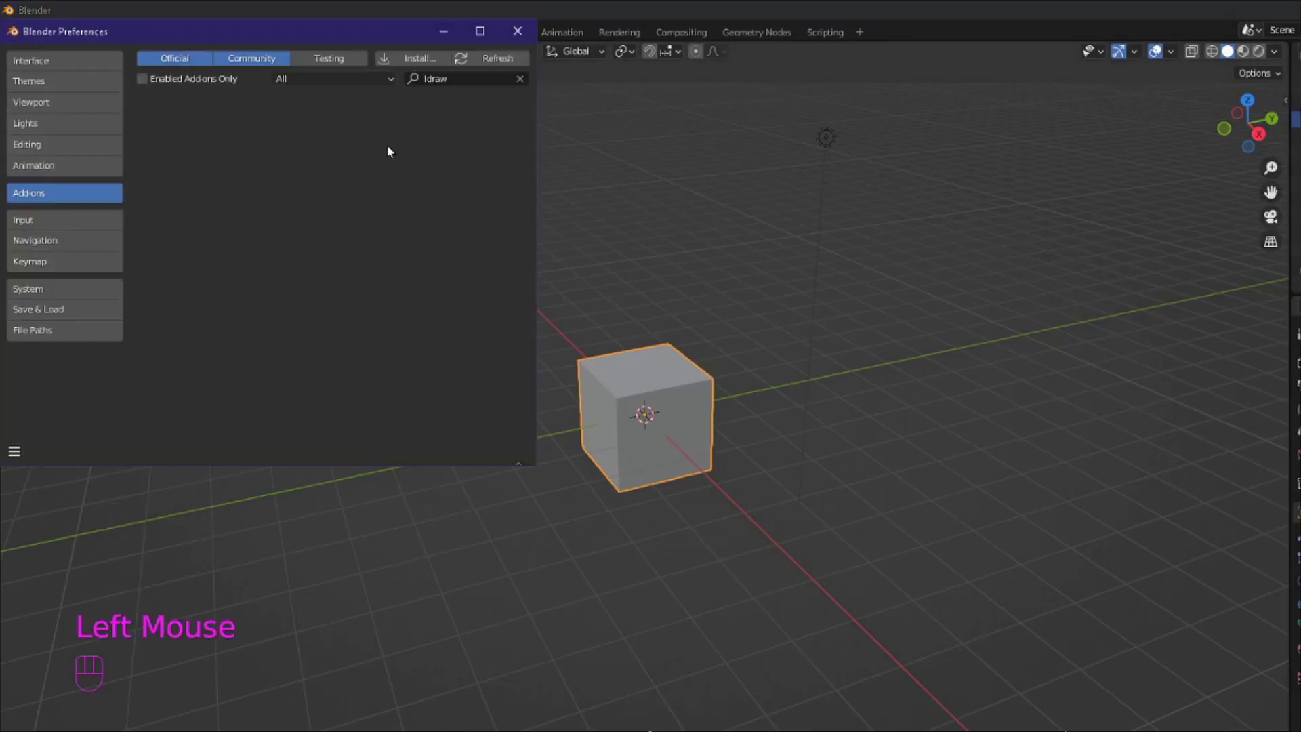
left_click_drag(400, 32, 518, 45)
left_click(533, 73)
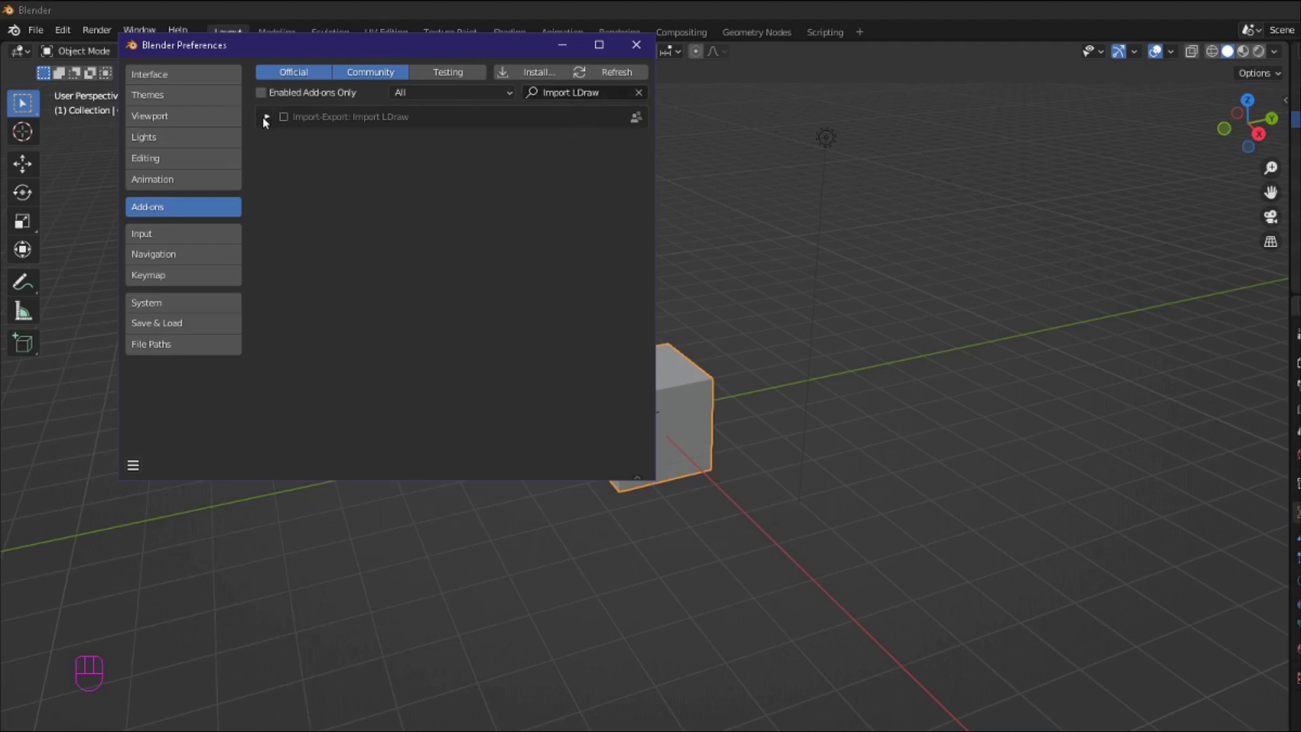
left_click(283, 116)
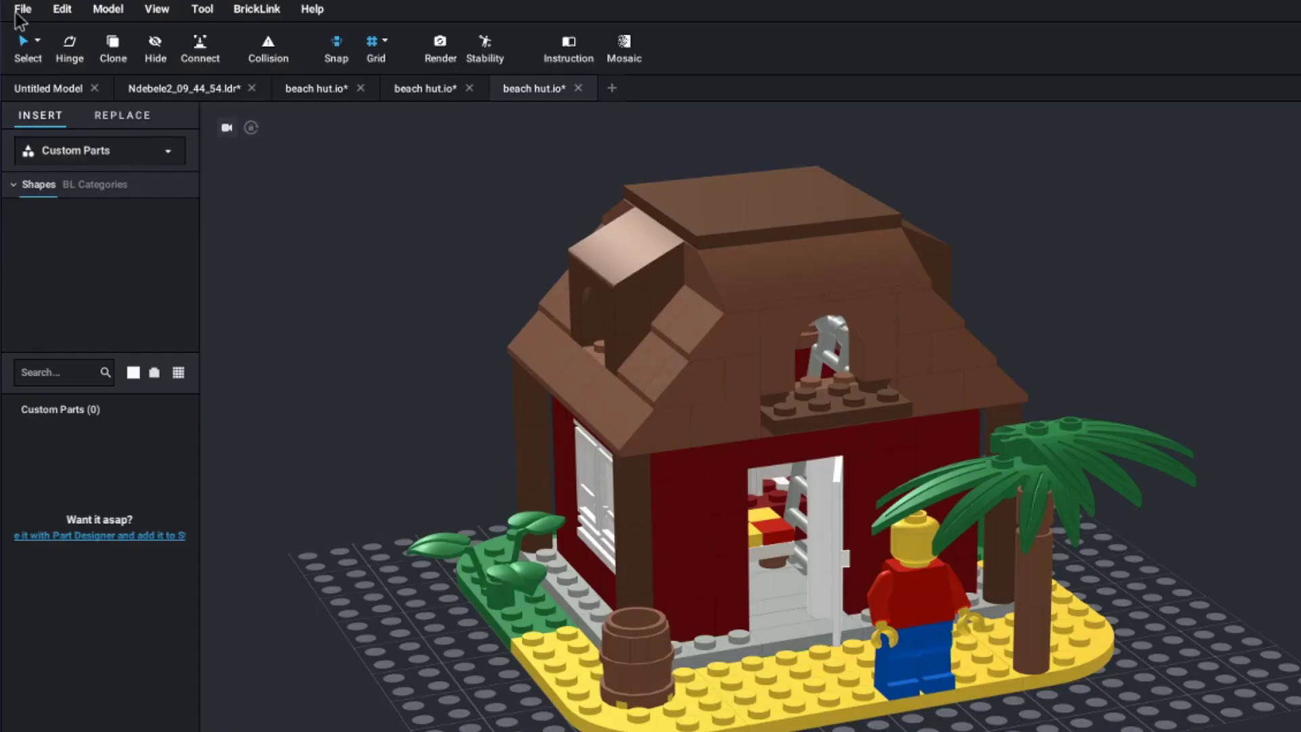
Export the model via Export as LDraw, saving it as 'beach hut' in the lego folder
left_click(23, 9)
mouse_move(68, 142)
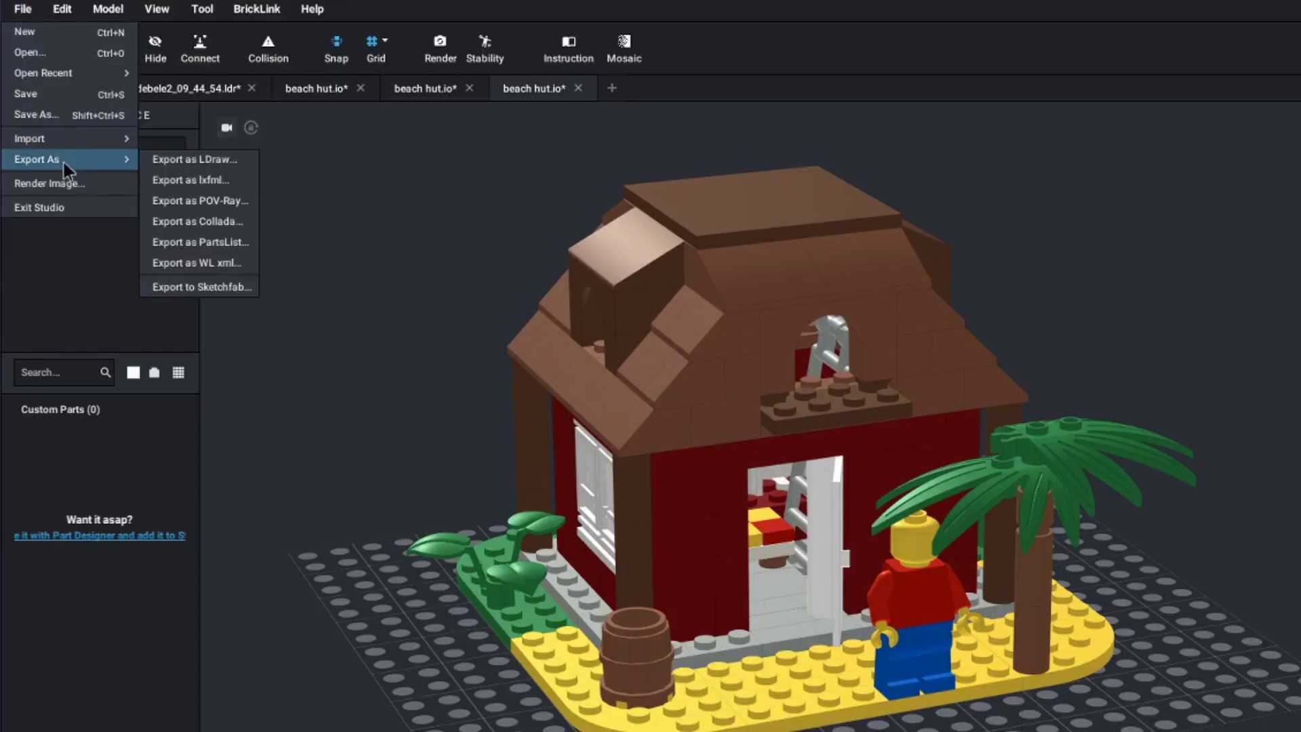
left_click(193, 162)
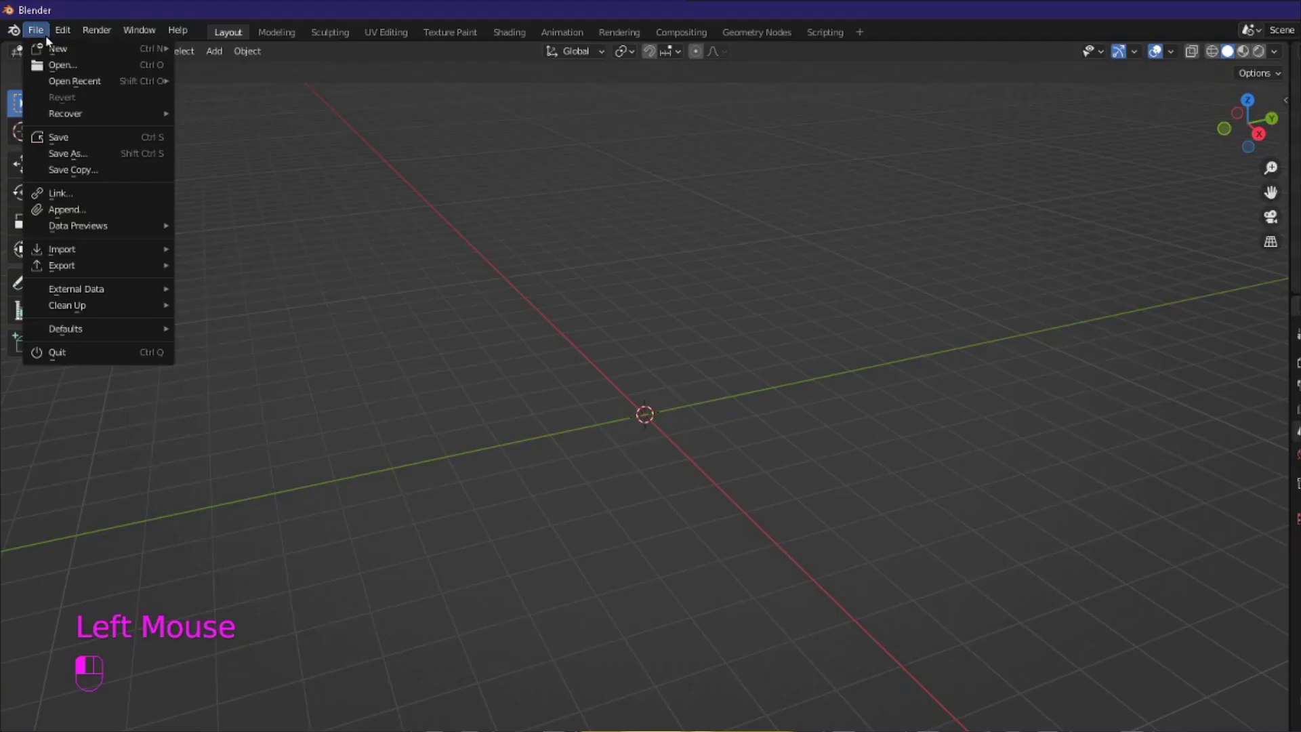
mouse_move(68, 246)
left_click(334, 294)
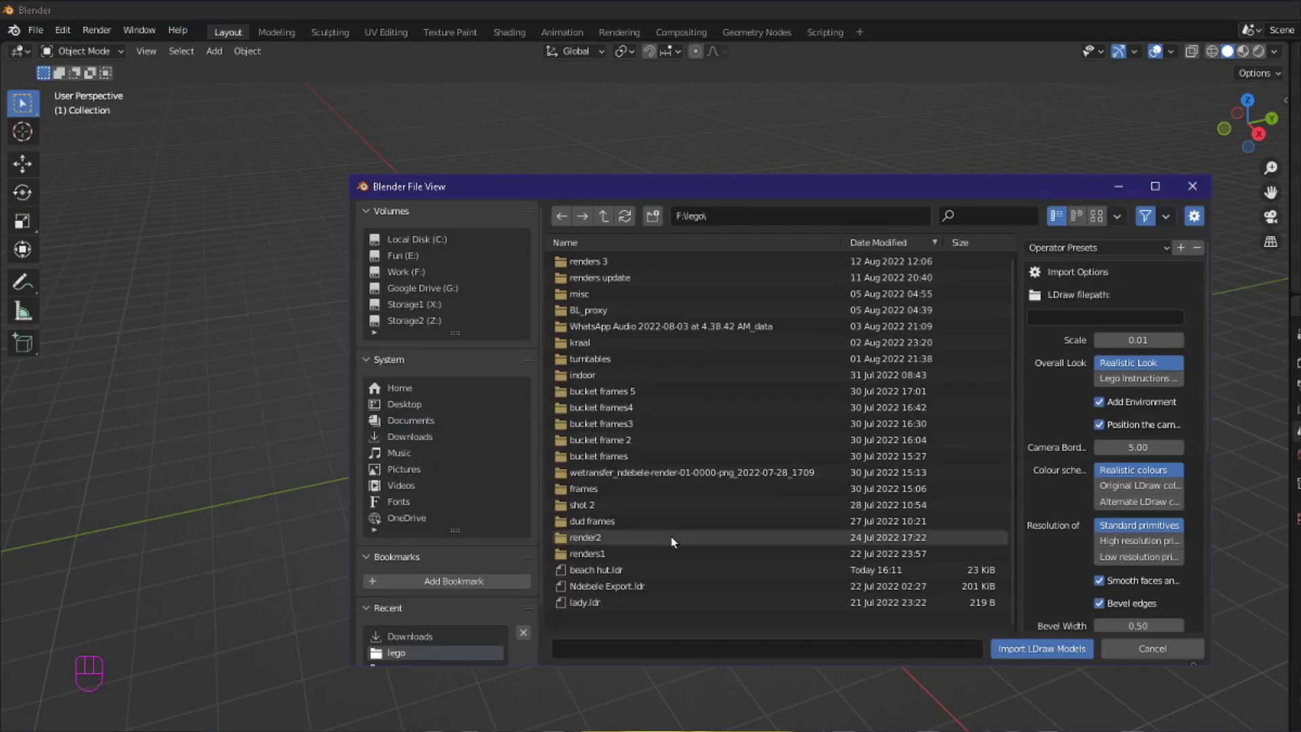
Pick beach hut.ldr for import, then download and extract LDraw's complete.zip parts library
double_click(625, 580)
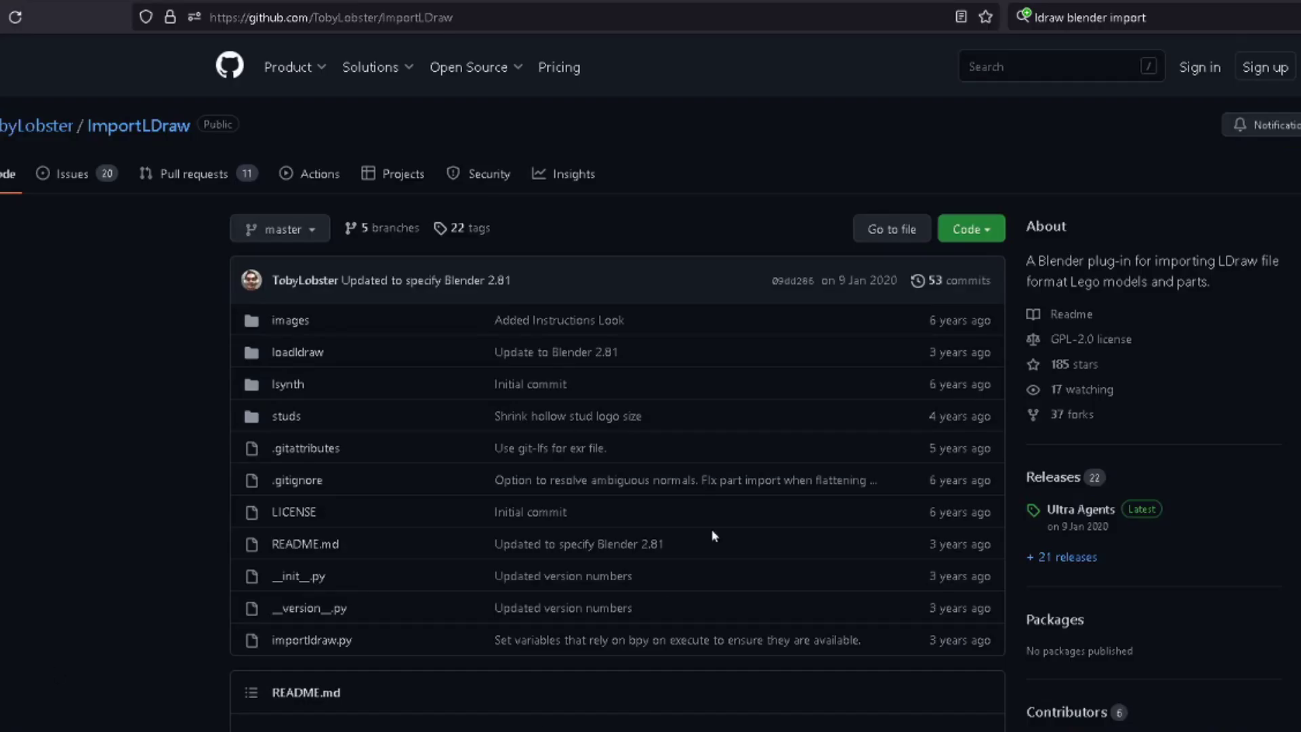
scroll(644, 498, "down", 6)
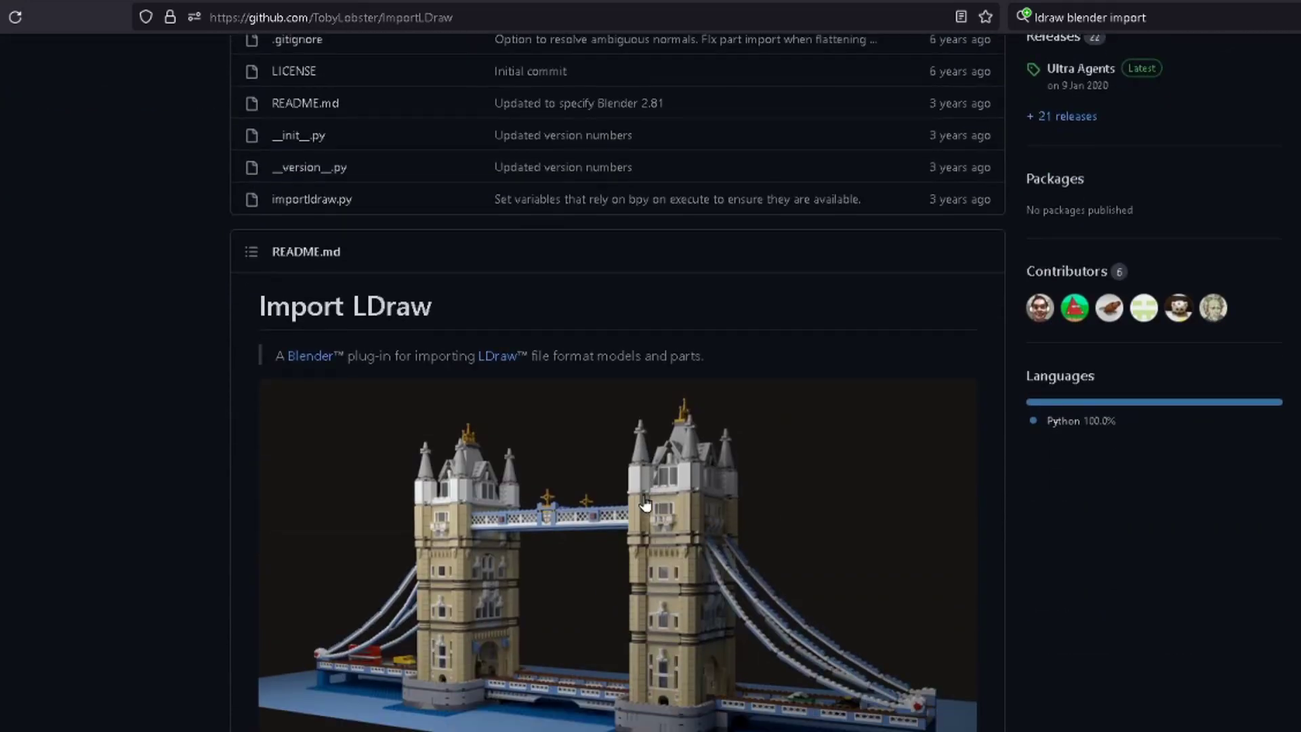
scroll(644, 503, "down", 5)
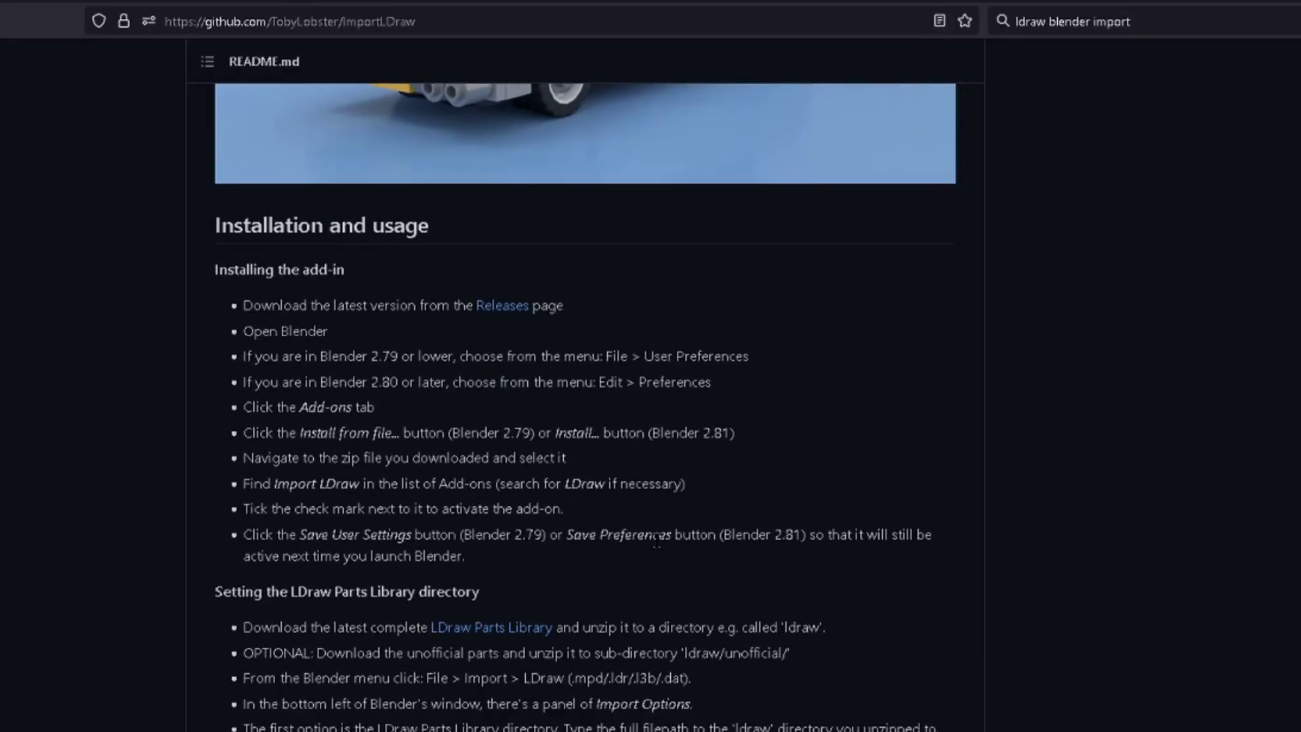
scroll(654, 538, "down", 2)
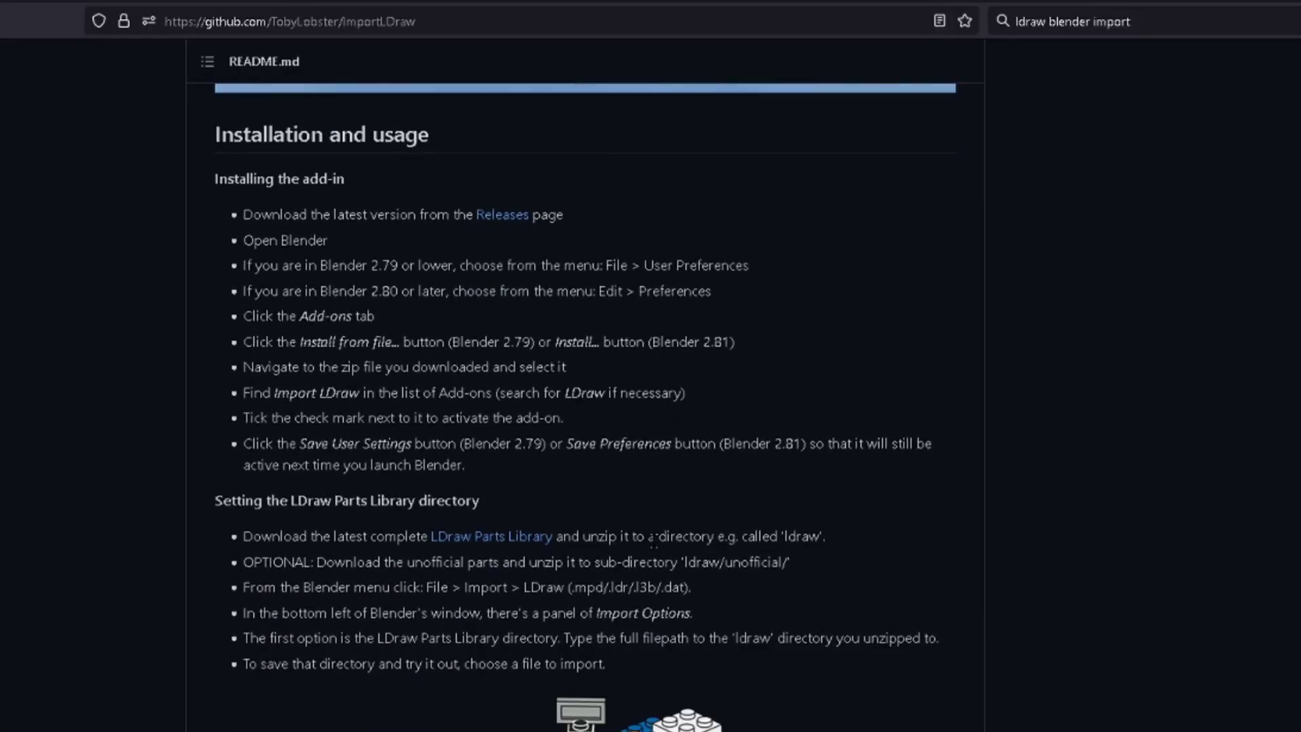
left_click(536, 540)
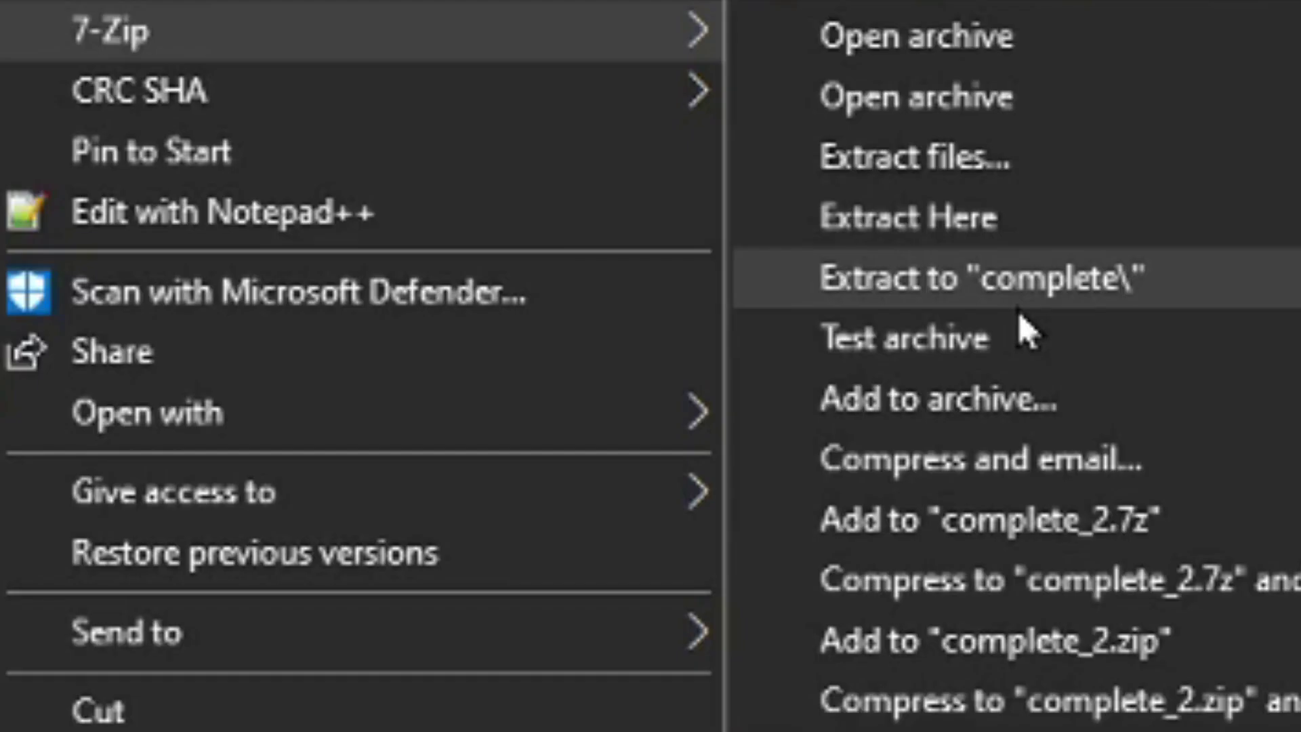
left_click(1020, 308)
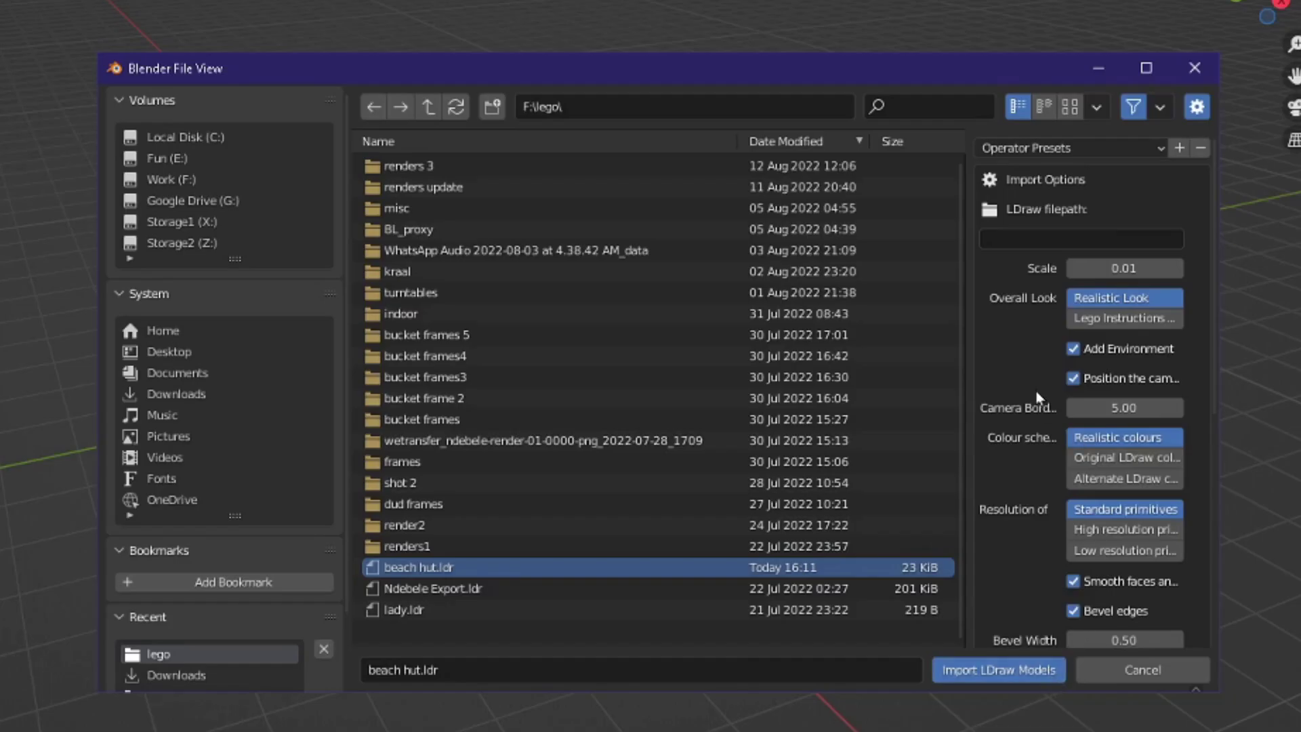
Paste F:\LDraw Library\complete\ldraw as the LDraw library path and import the beach hut
left_click(1037, 239)
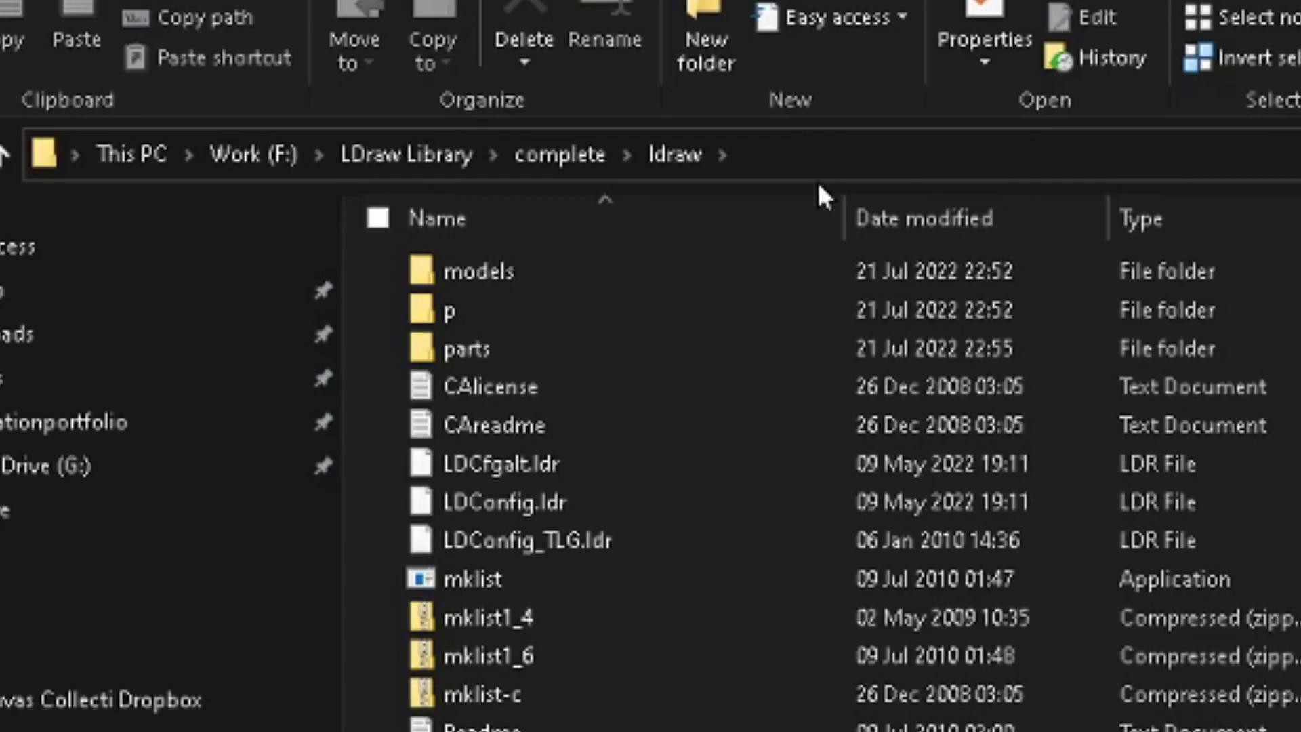
left_click(827, 154)
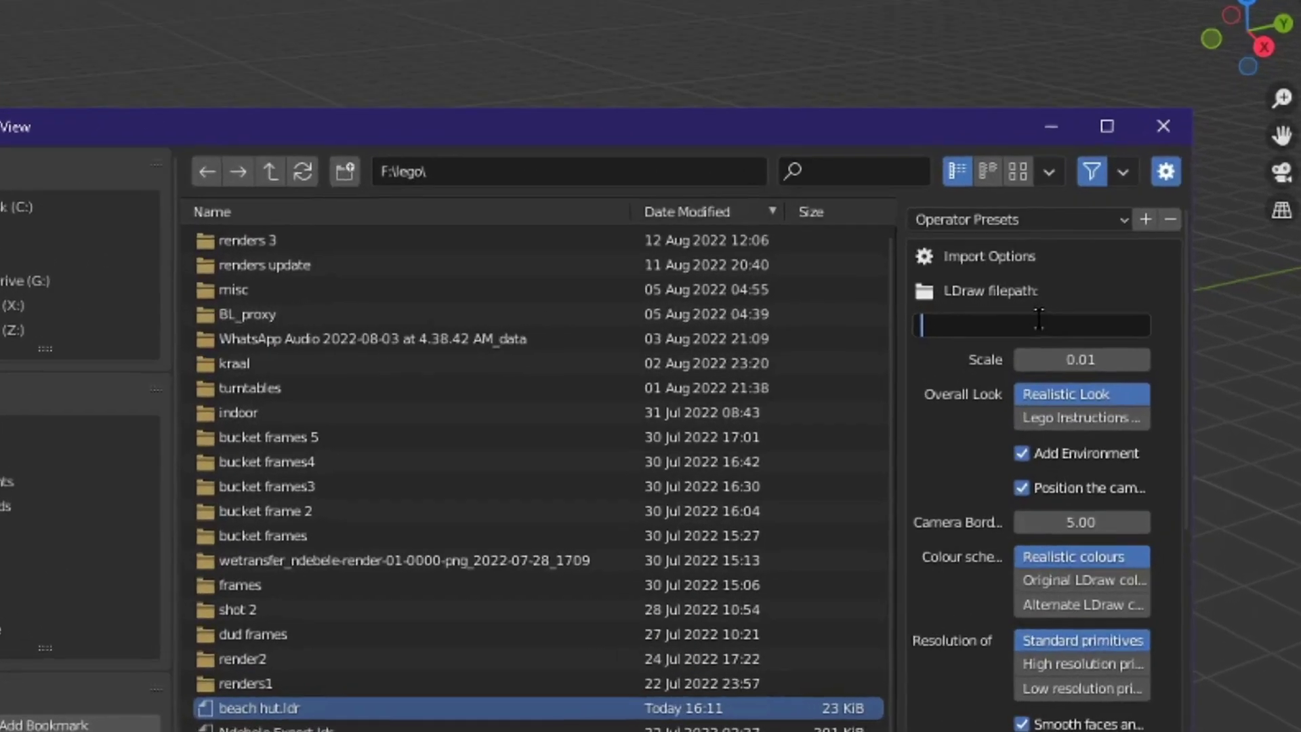
type("F:\\LDraw Library\\complete\\ldraw")
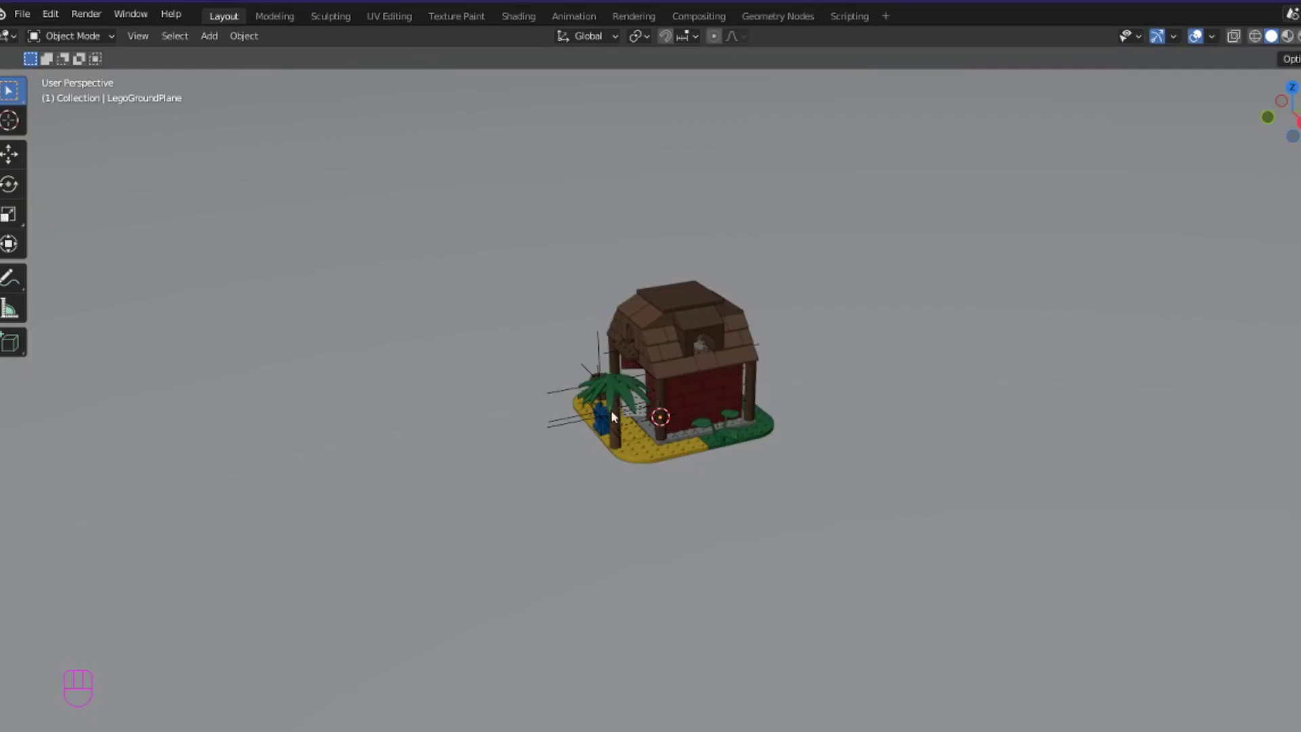
scroll(556, 389, "up", 3)
middle_click_drag(556, 389, 726, 389)
scroll(718, 433, "up", 1)
Select all the house's bricks and clear their parents, keeping transformations
middle_click_drag(726, 390, 732, 444)
scroll(735, 413, "down", 3)
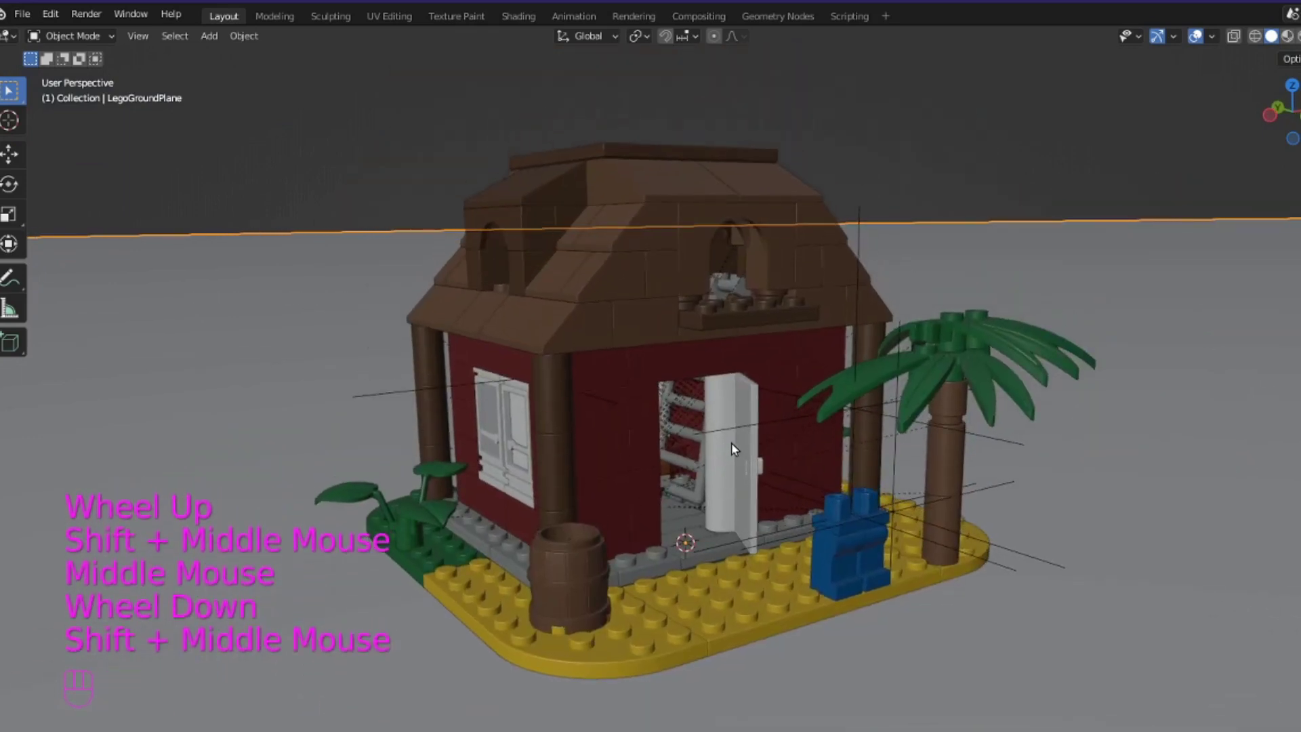
key("ctrl+a")
left_click(1030, 279)
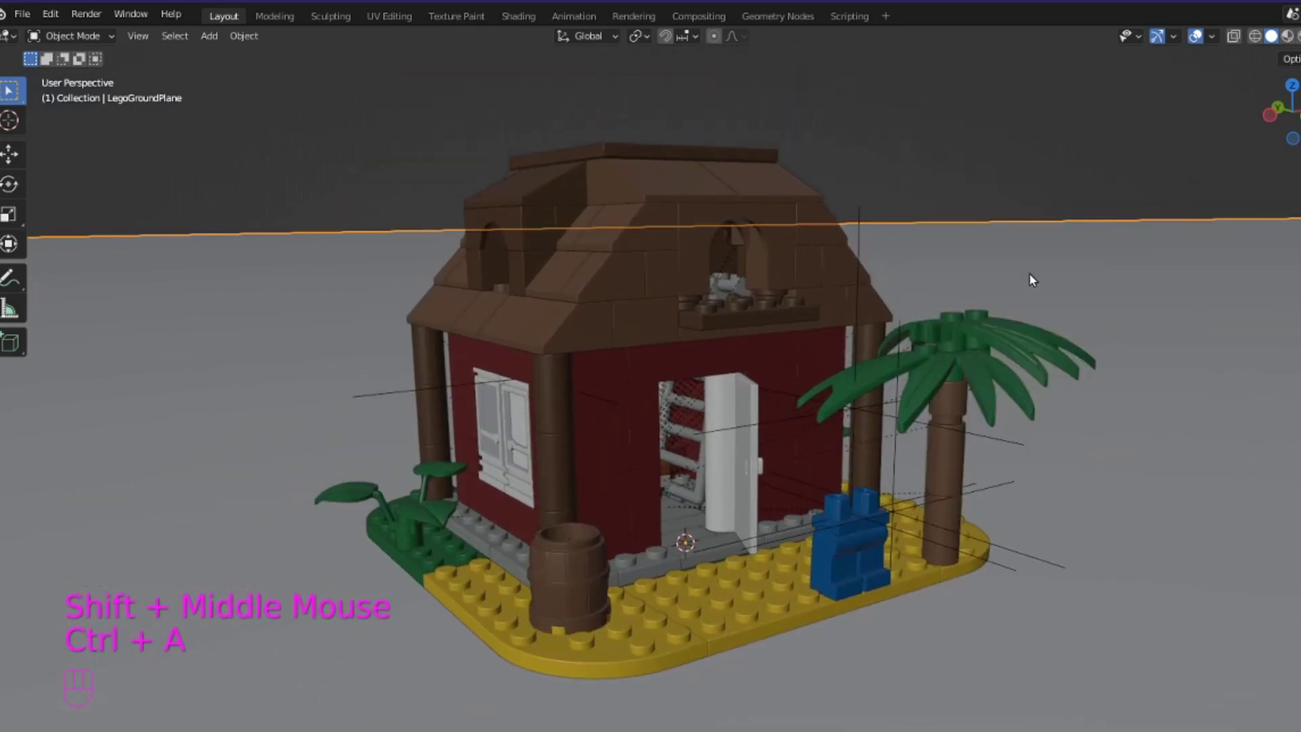
key("a")
key("alt+p")
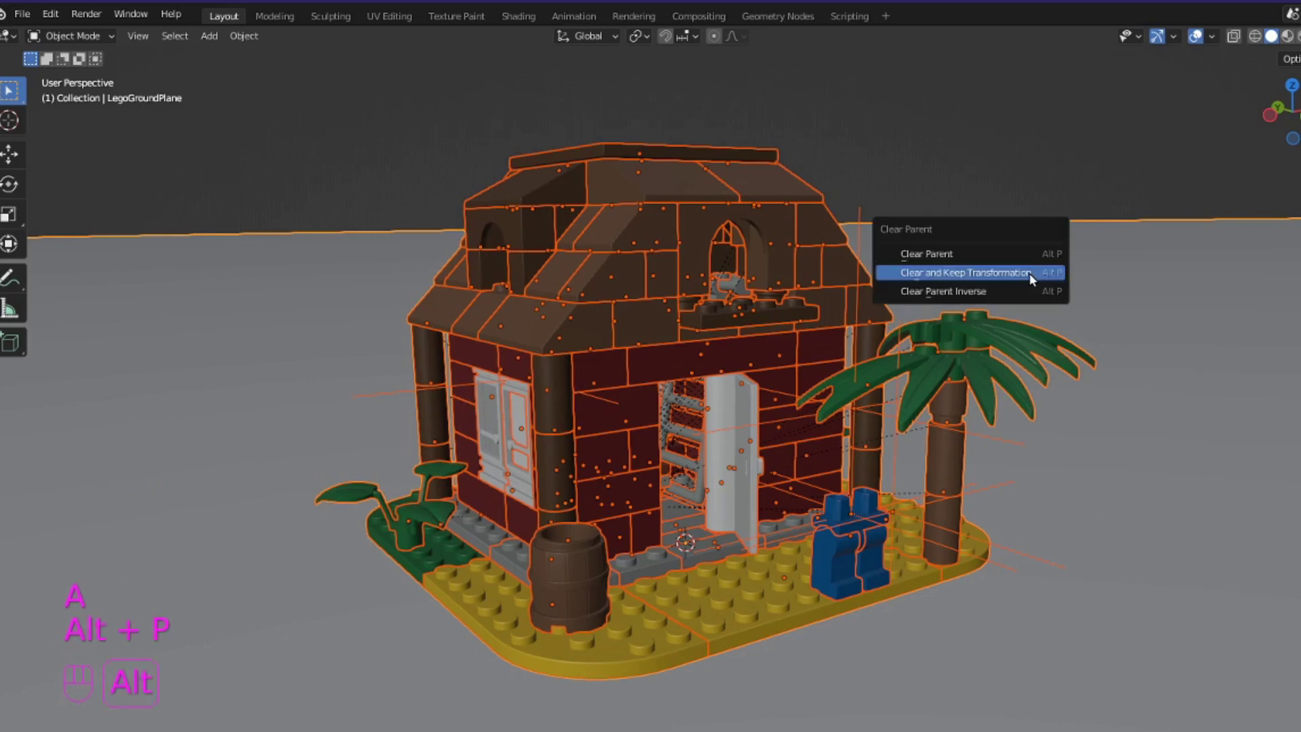
scroll(605, 593, "up", 3)
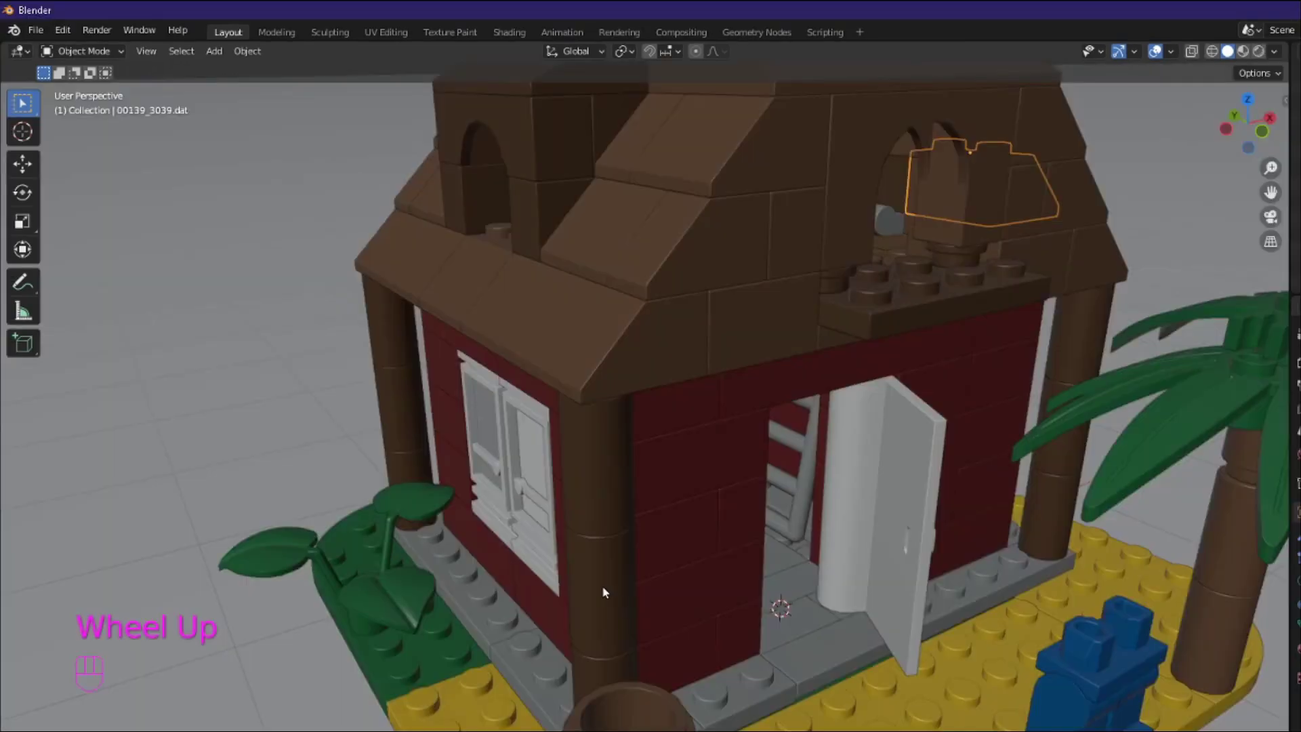
middle_click_drag(604, 593, 721, 556, "shift")
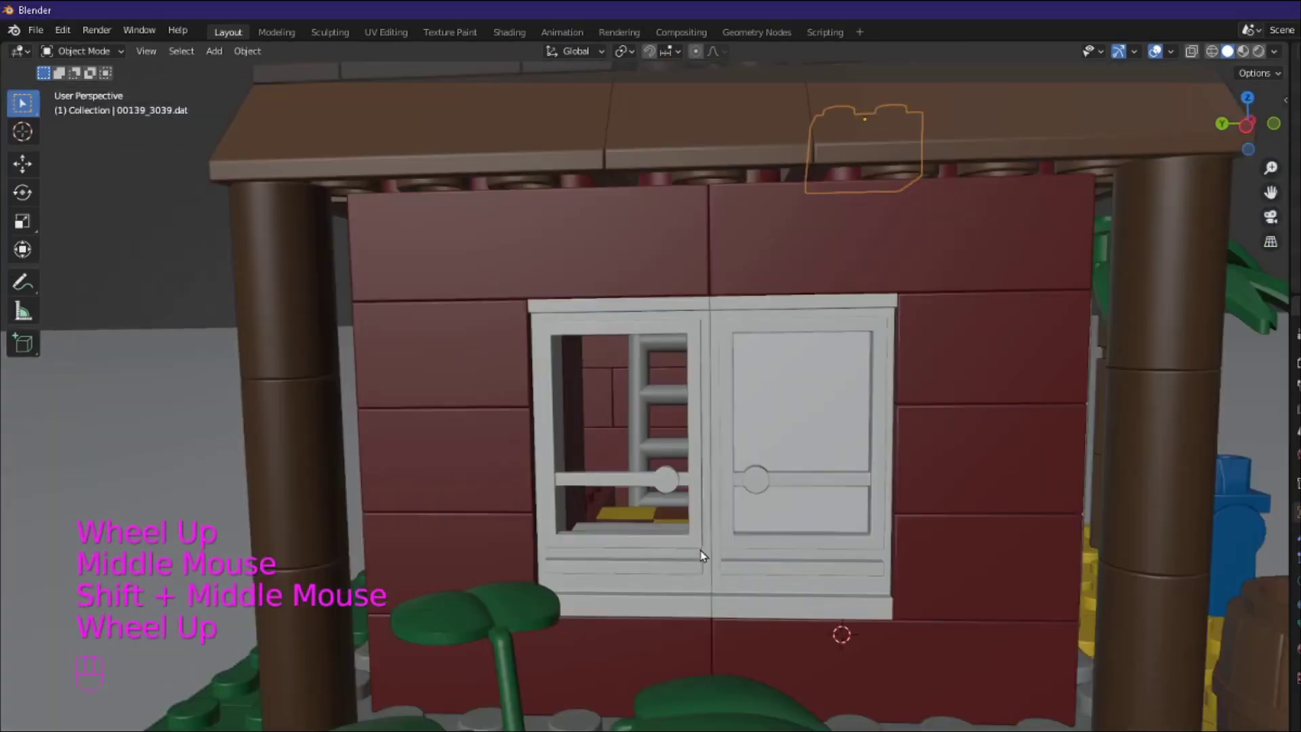
Test moving the right door panel along X and then Y, cancelling each move
right_click(752, 461)
middle_click_drag(752, 461, 729, 497)
key("g")
key("x")
right_click(805, 485)
right_click(607, 459)
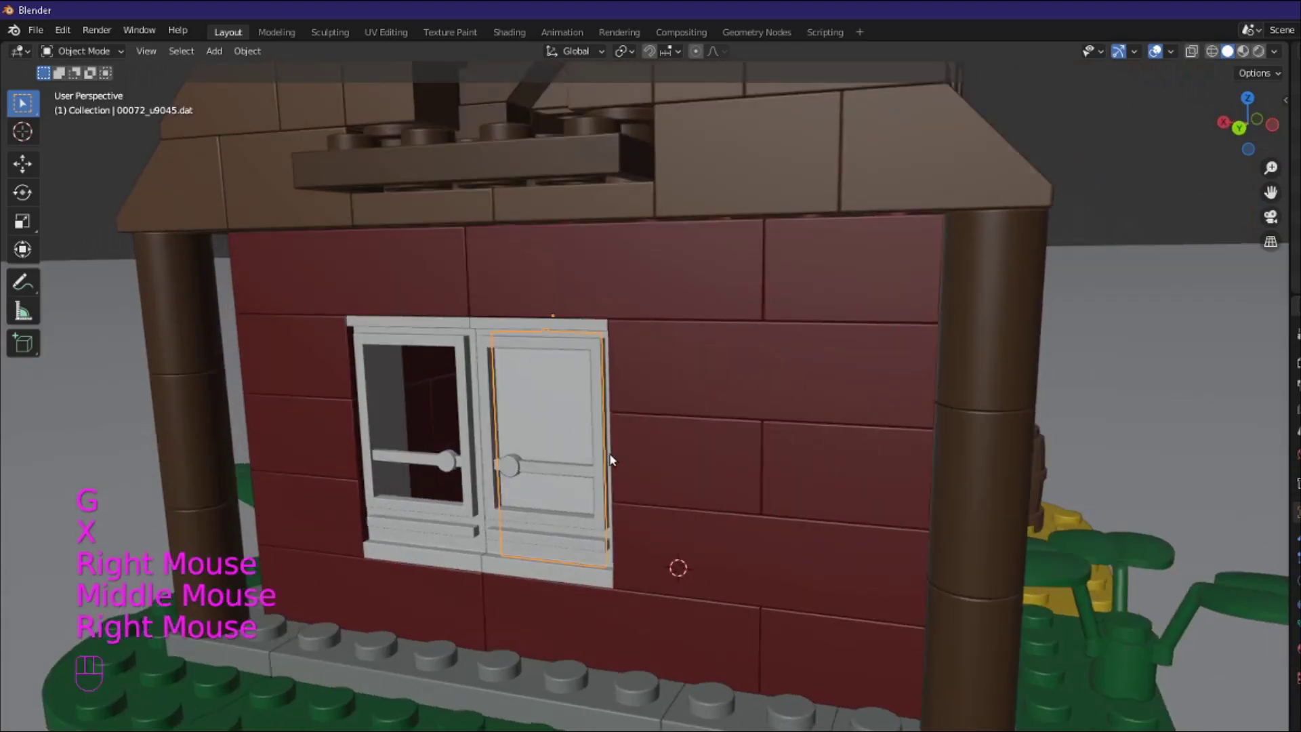
key("g")
key("y")
right_click(628, 444)
middle_click_drag(628, 444, 569, 92)
Open the pivot point choices, then switch Studio's part palette to Main
left_click(630, 51)
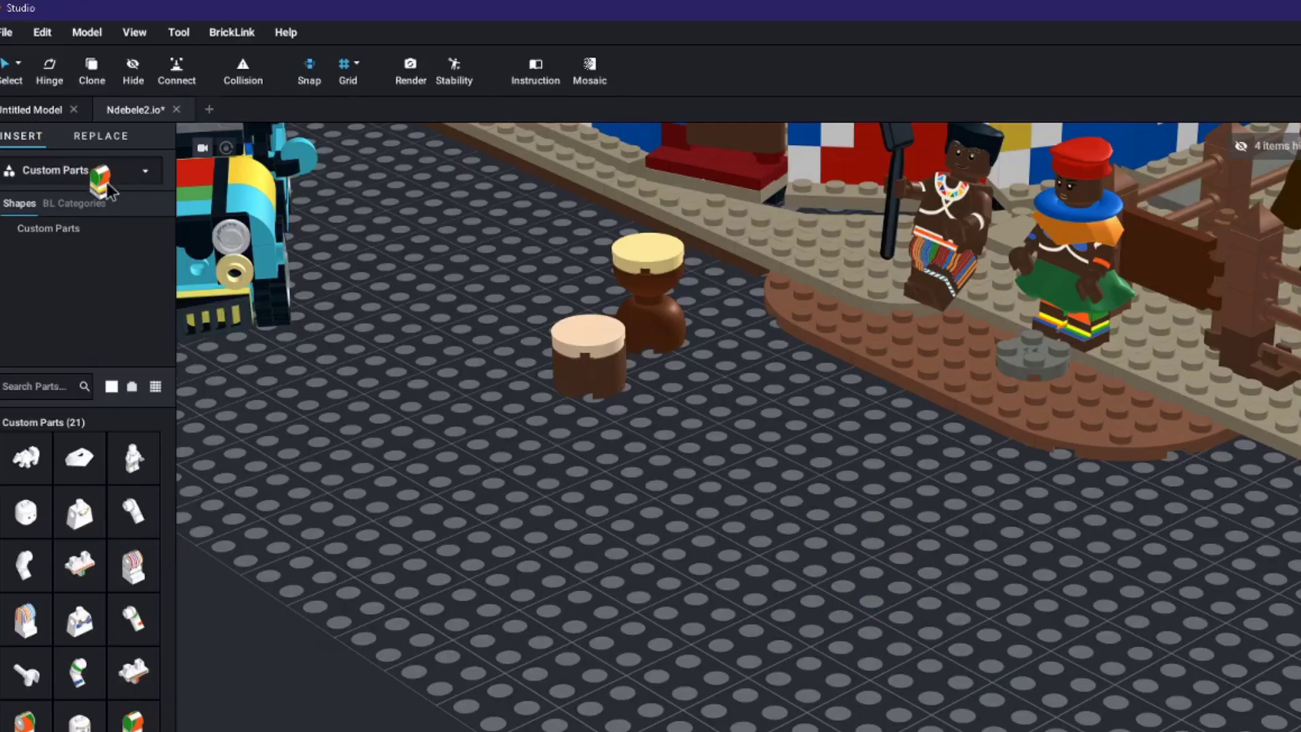
left_click(75, 170)
left_click(58, 201)
scroll(525, 520, "down", 3)
scroll(552, 477, "down", 3)
right_click_drag(567, 459, 525, 546)
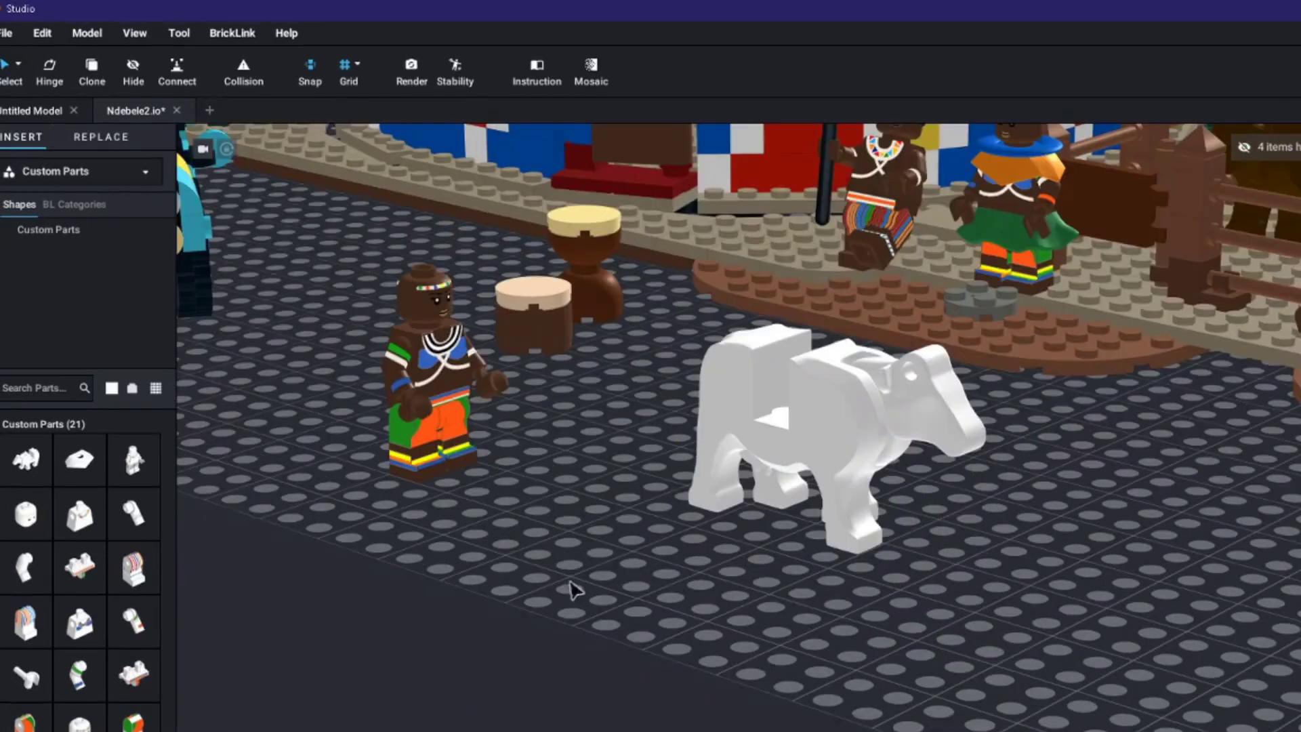
Deselect the white cat, select the cow, and browse over to the jeep, drums and foreground figures
key("ctrl+v")
left_click(605, 572)
left_click(743, 398)
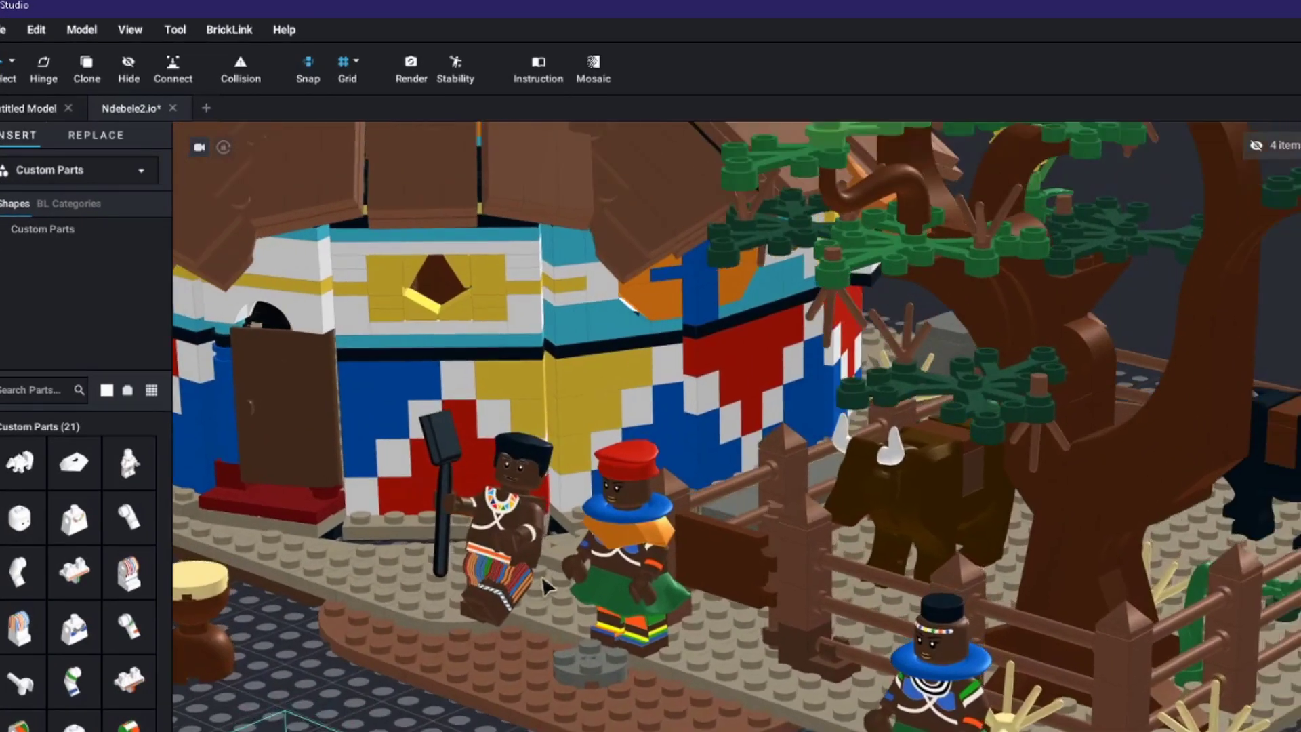
scroll(770, 370, "up", 3)
scroll(770, 369, "down", 5)
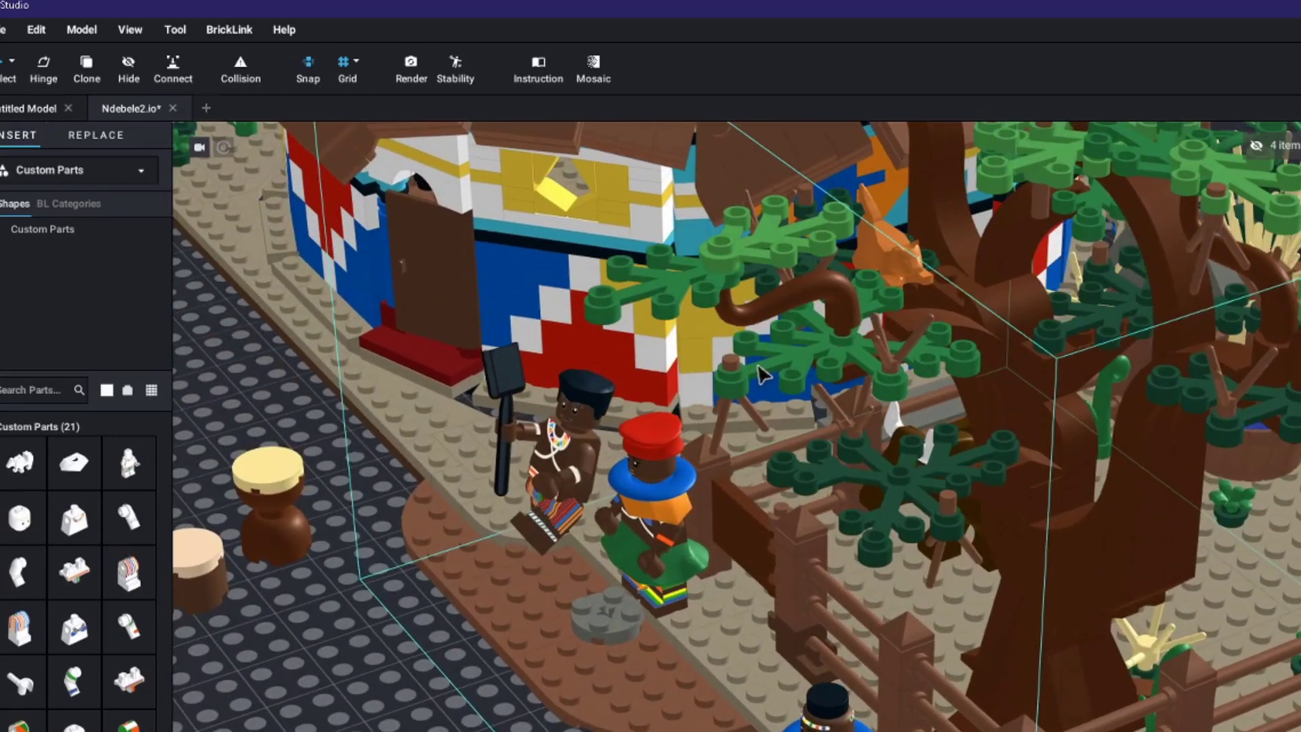
middle_click_drag(770, 369, 802, 498)
scroll(801, 498, "up", 5)
scroll(801, 498, "up", 6)
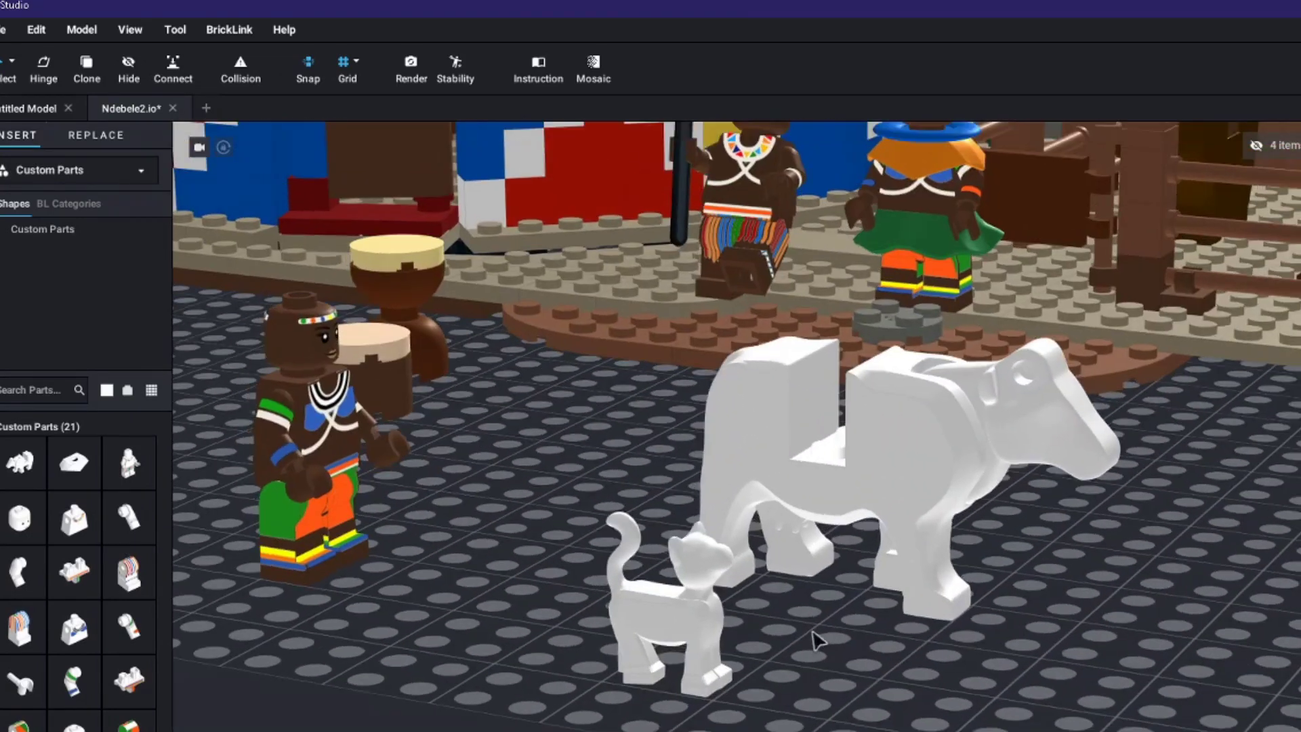
right_click_drag(817, 640, 806, 640)
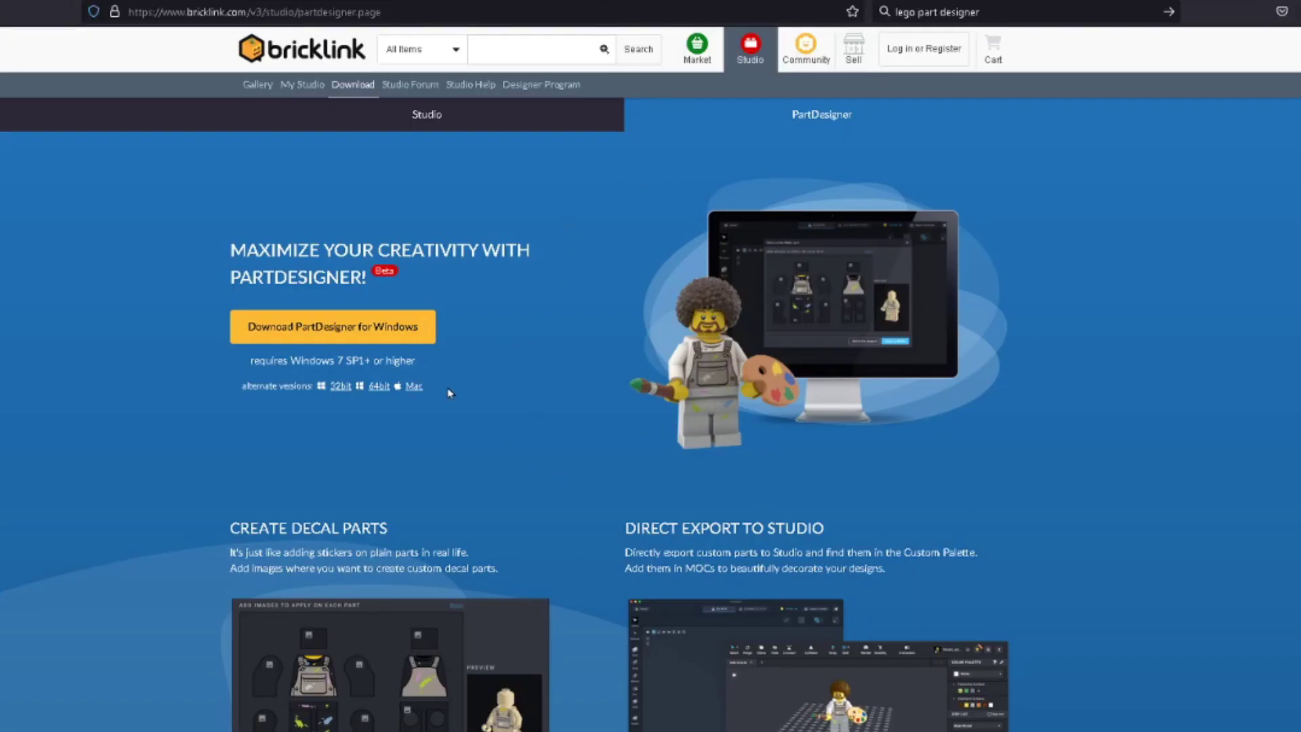
Hit the Download PartDesigner for Windows button on BrickLink's page
left_click(391, 334)
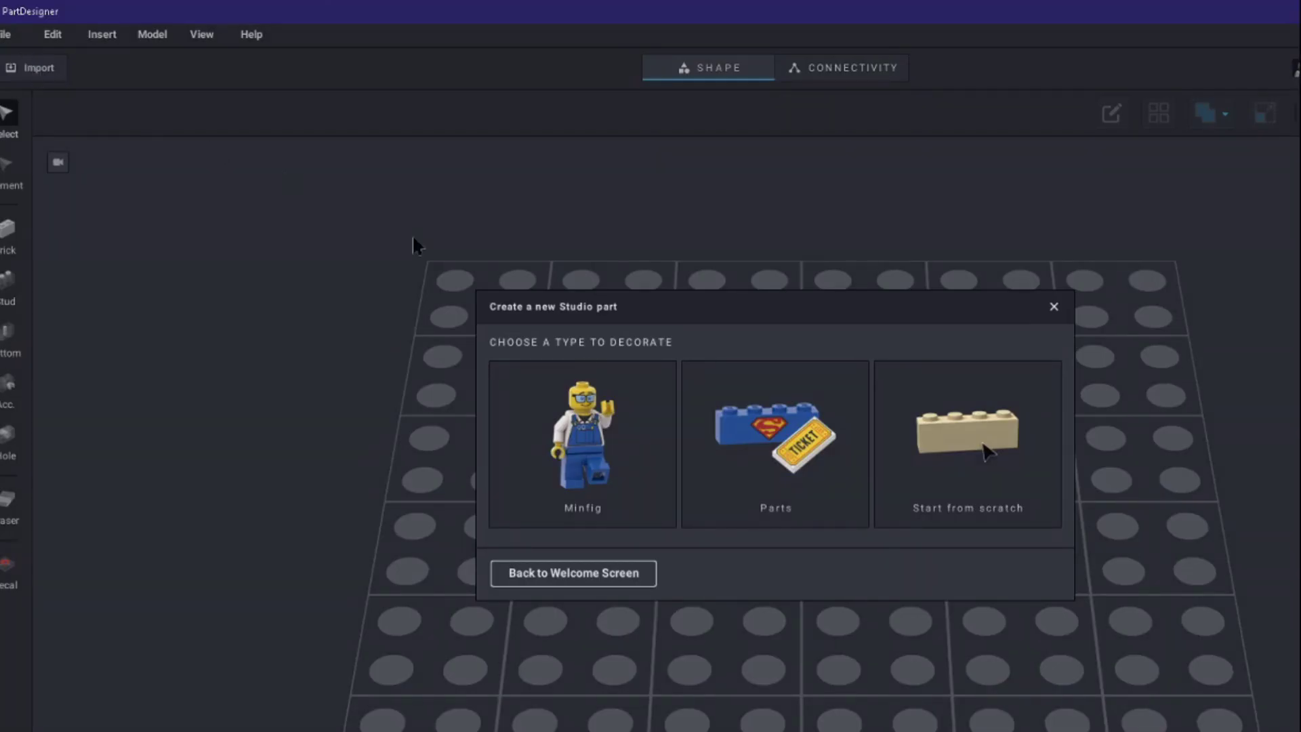
Start a Minifig part, load the Ndebele texture and stretch it across both torso views
left_click(612, 405)
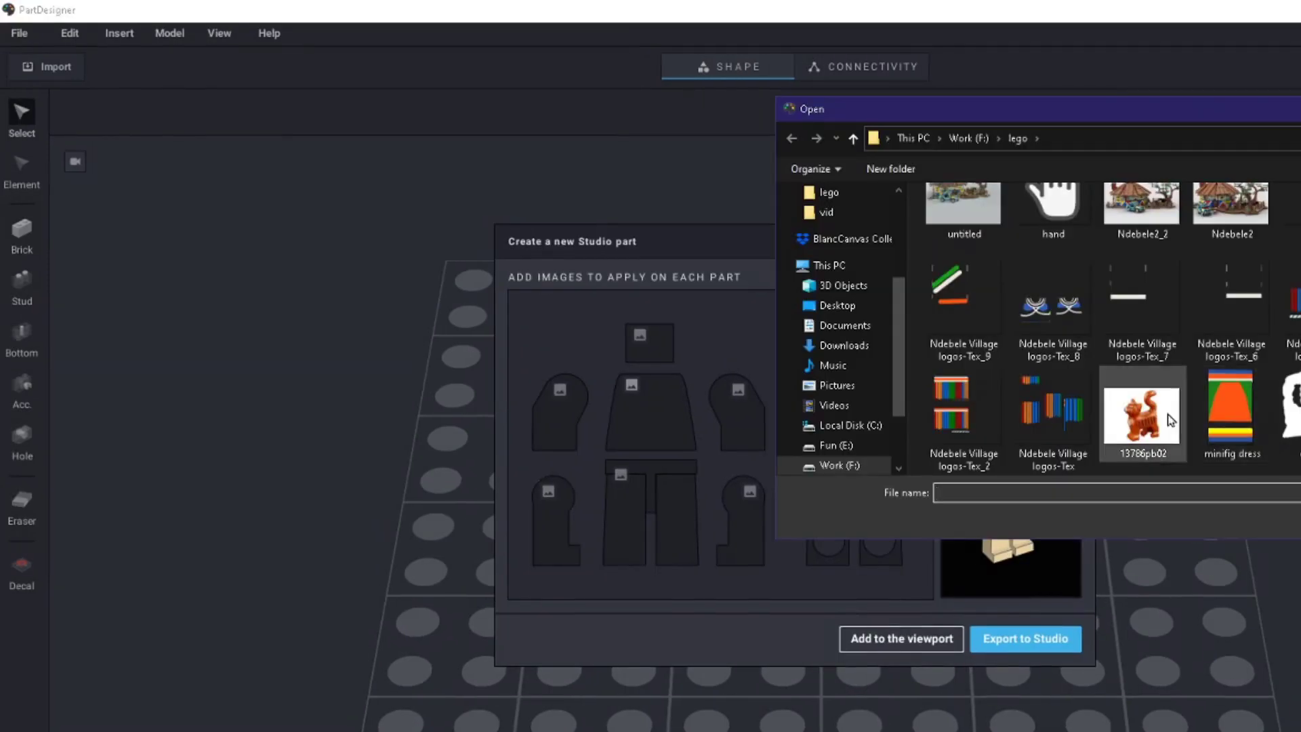
key("Return")
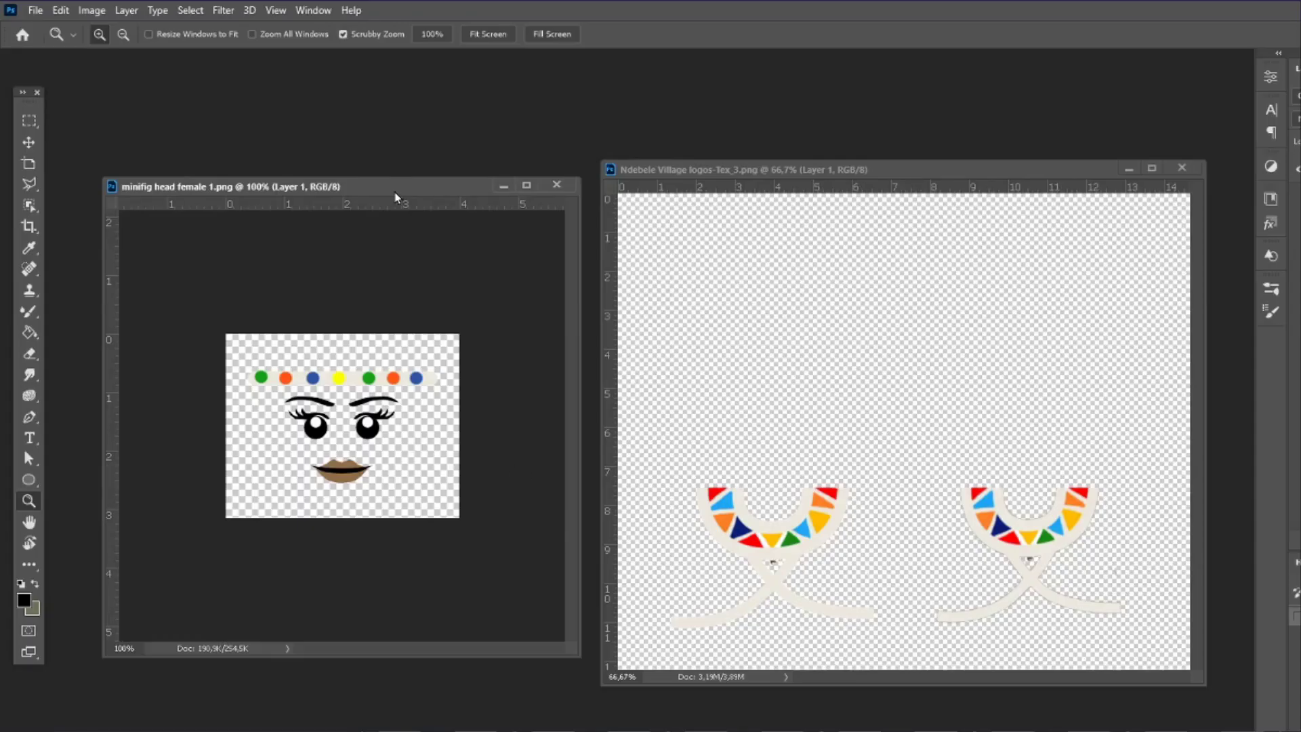
left_click_drag(396, 197, 364, 201)
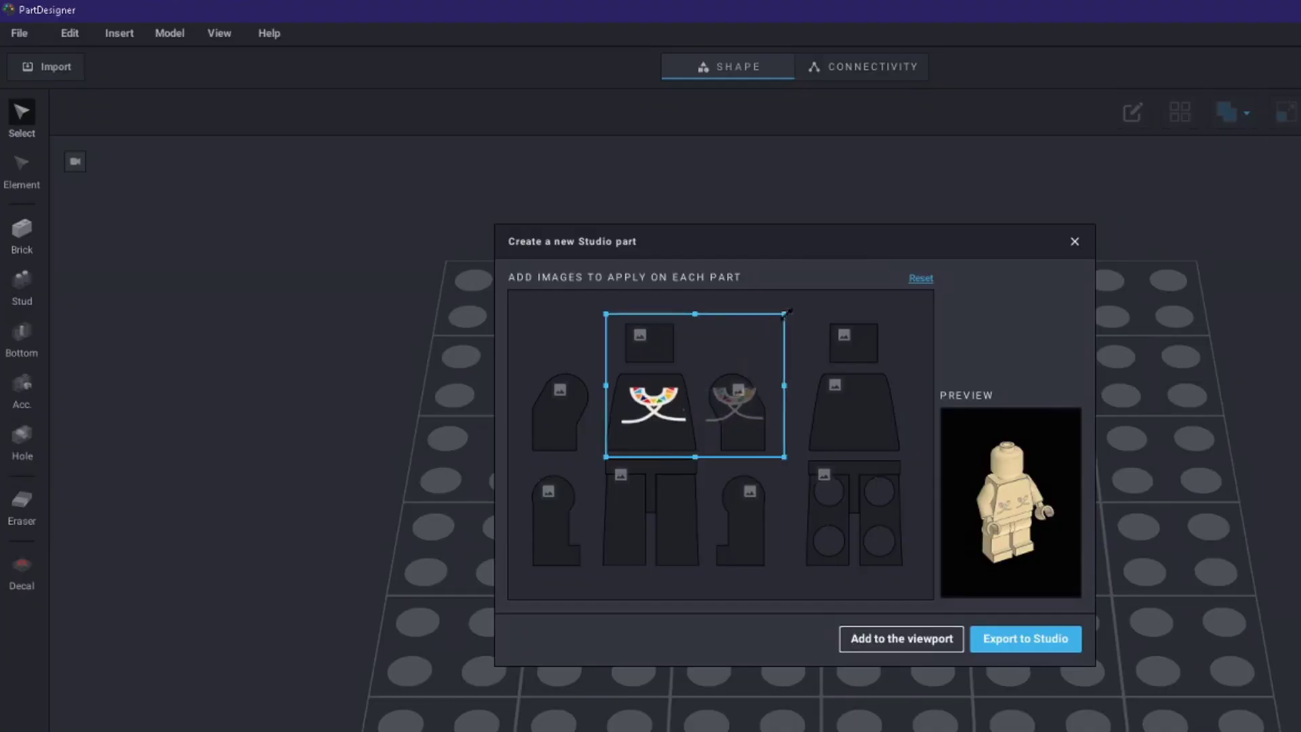
left_click_drag(784, 281, 847, 244)
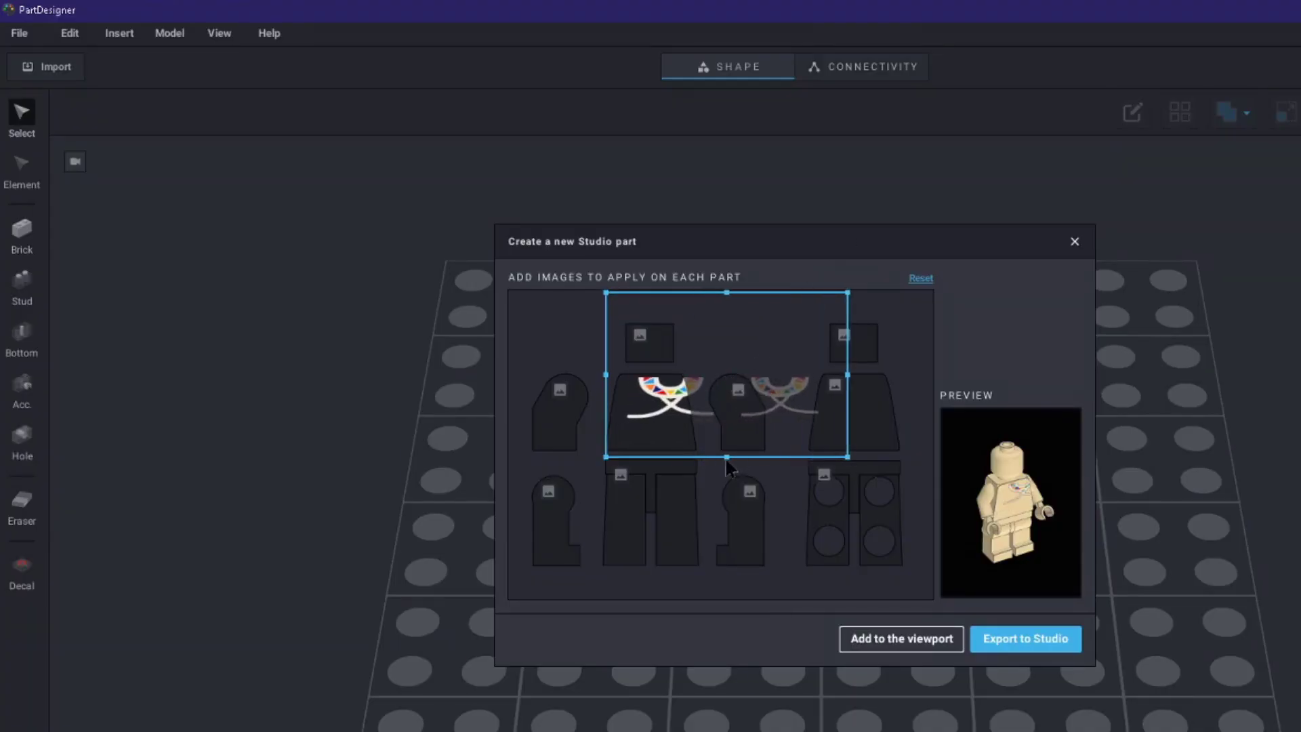
left_click_drag(725, 457, 722, 479)
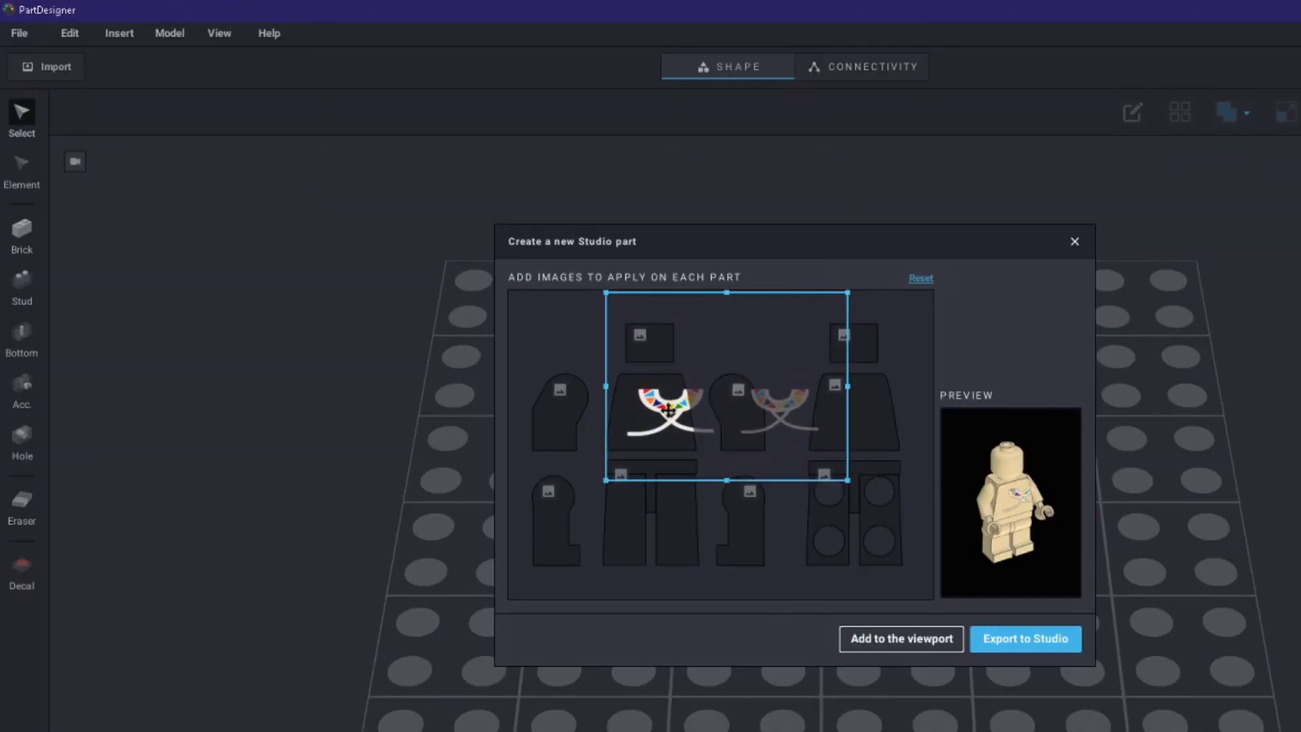
left_click_drag(667, 409, 649, 412)
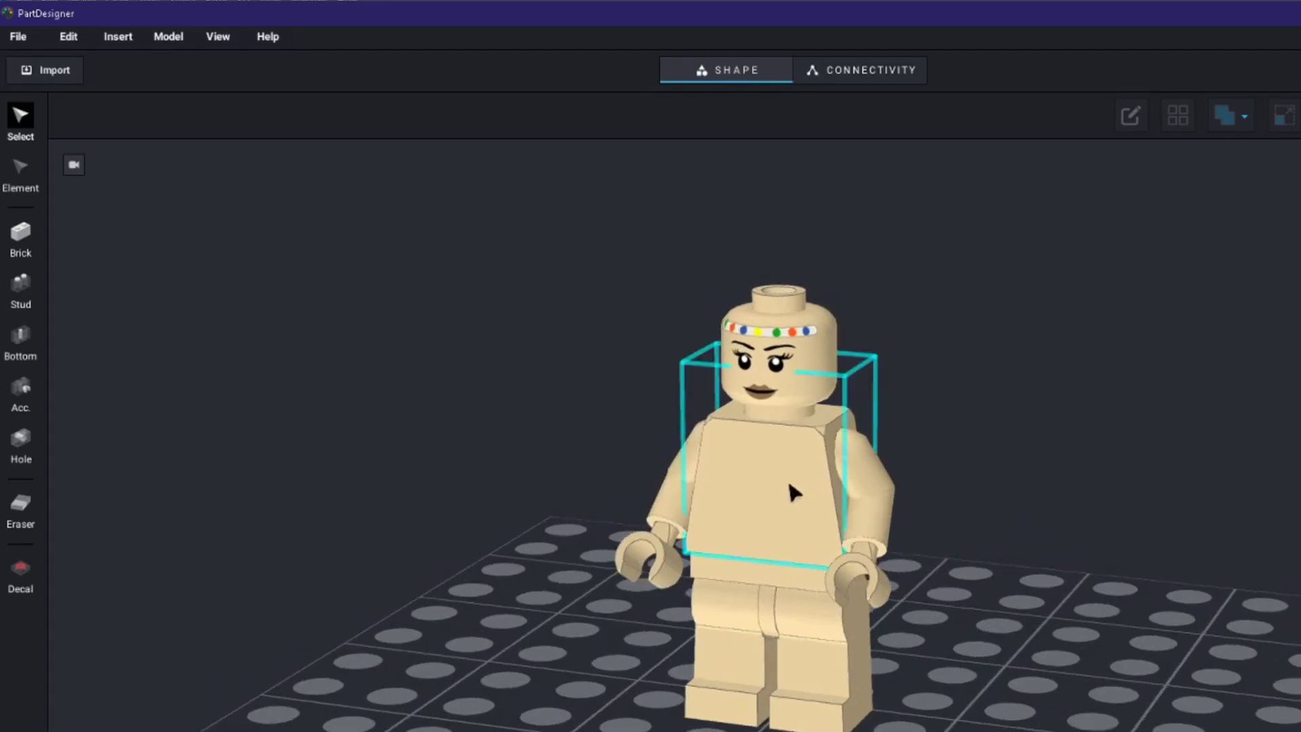
Open the torso's decal for editing and apply the Ndebele collar print
left_click(793, 485)
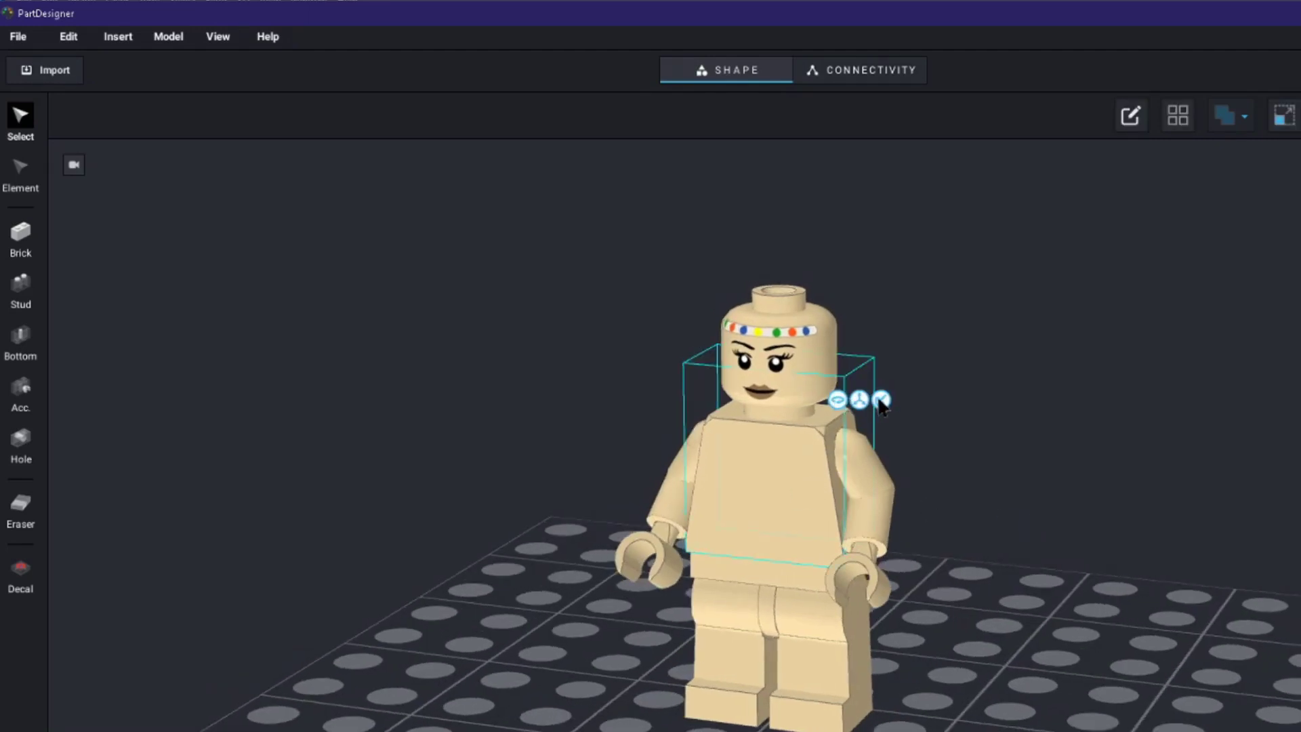
left_click(882, 401)
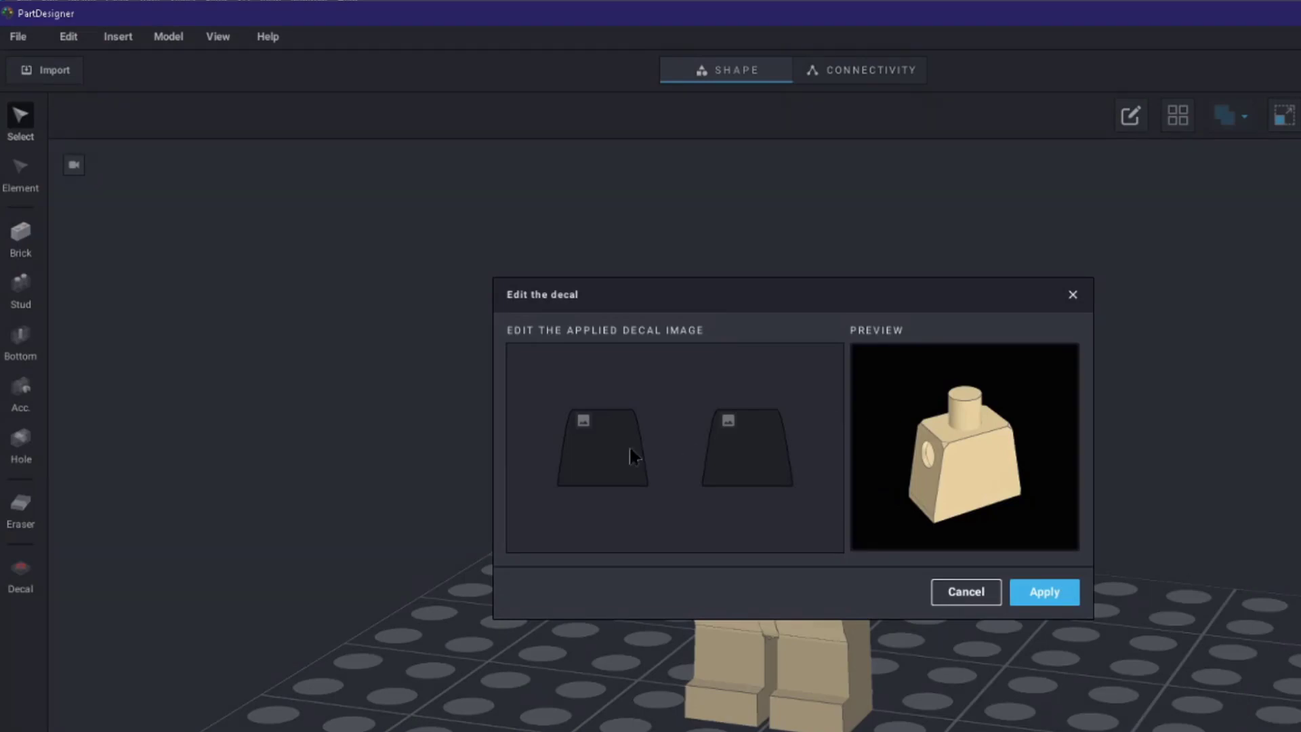
left_click(1044, 591)
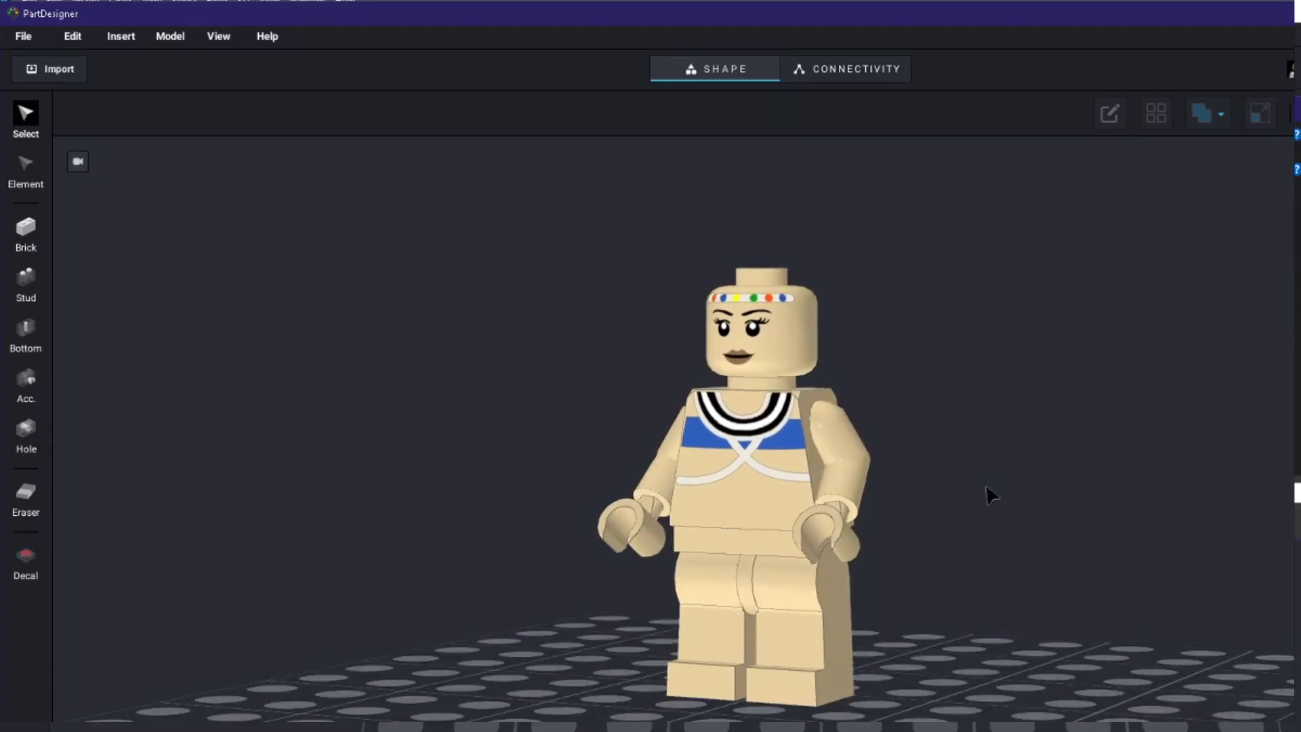
Enter 'Ndebele Female Minifig' as the Export to Studio part name, then cancel the export
left_click(833, 440)
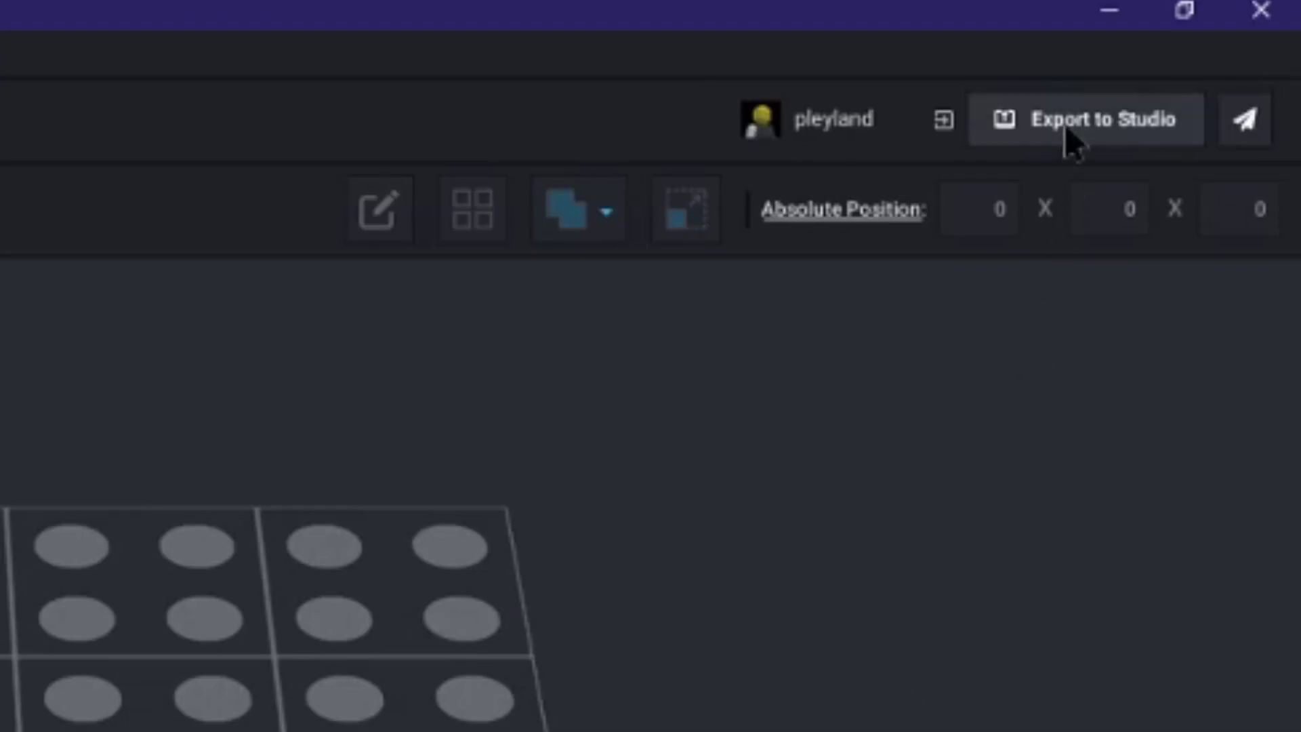
left_click(1066, 130)
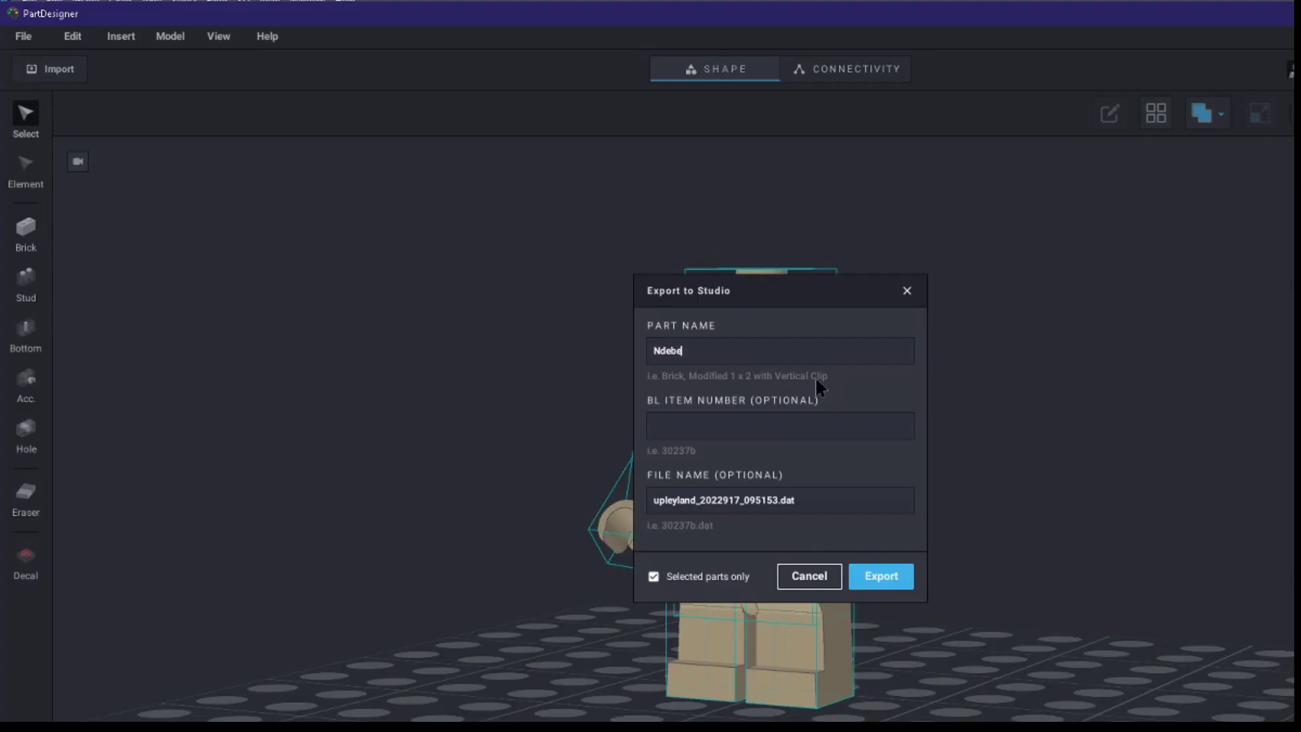
type("Ndebele Female")
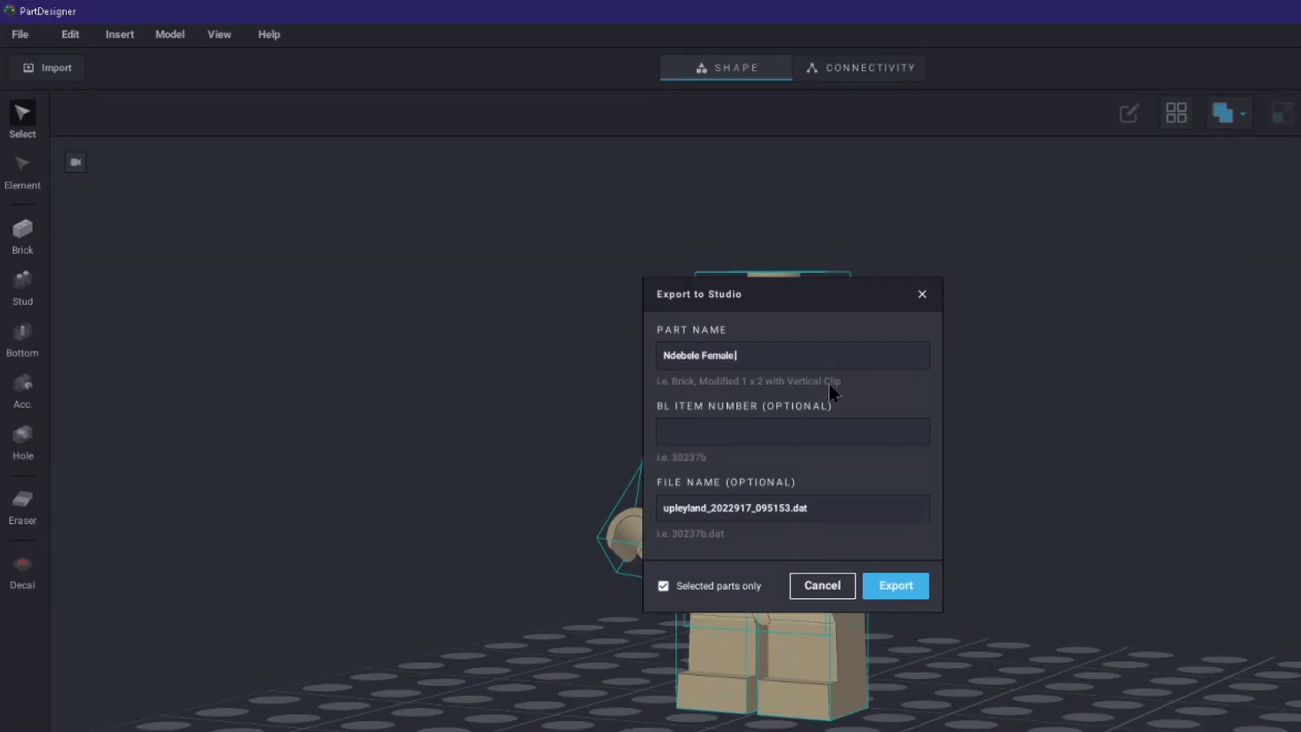
type(" Minifig")
left_click(811, 584)
left_click(1048, 434)
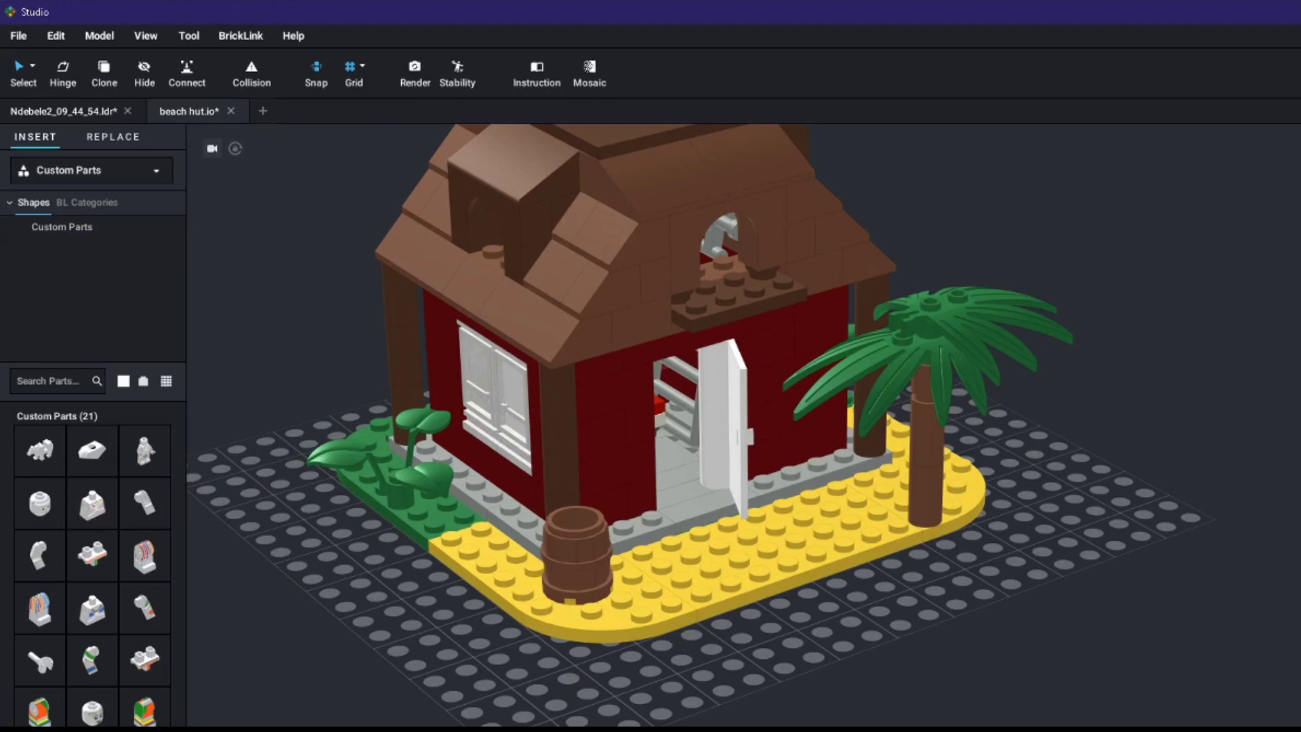
Place the two custom legs on the yellow plate and attach the white hips
scroll(726, 653, "up", 2)
left_click_drag(40, 712, 711, 552)
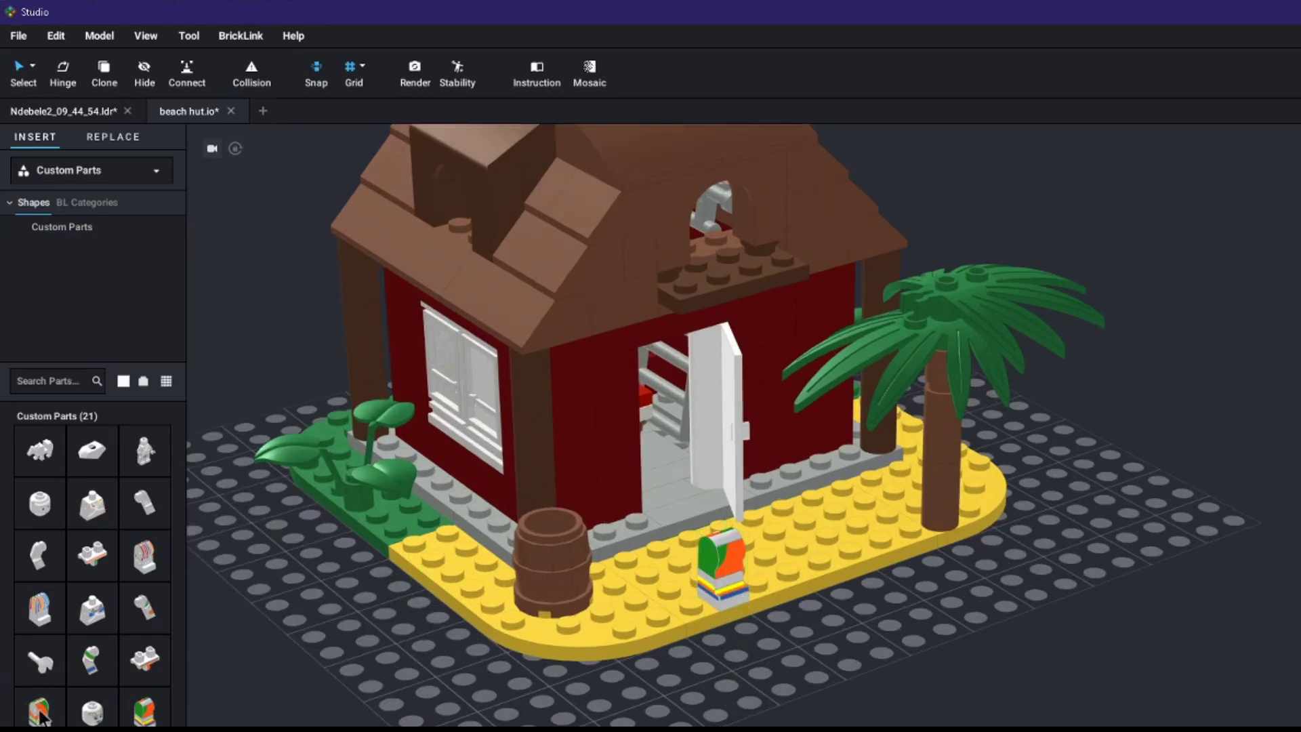
left_click_drag(39, 711, 758, 552)
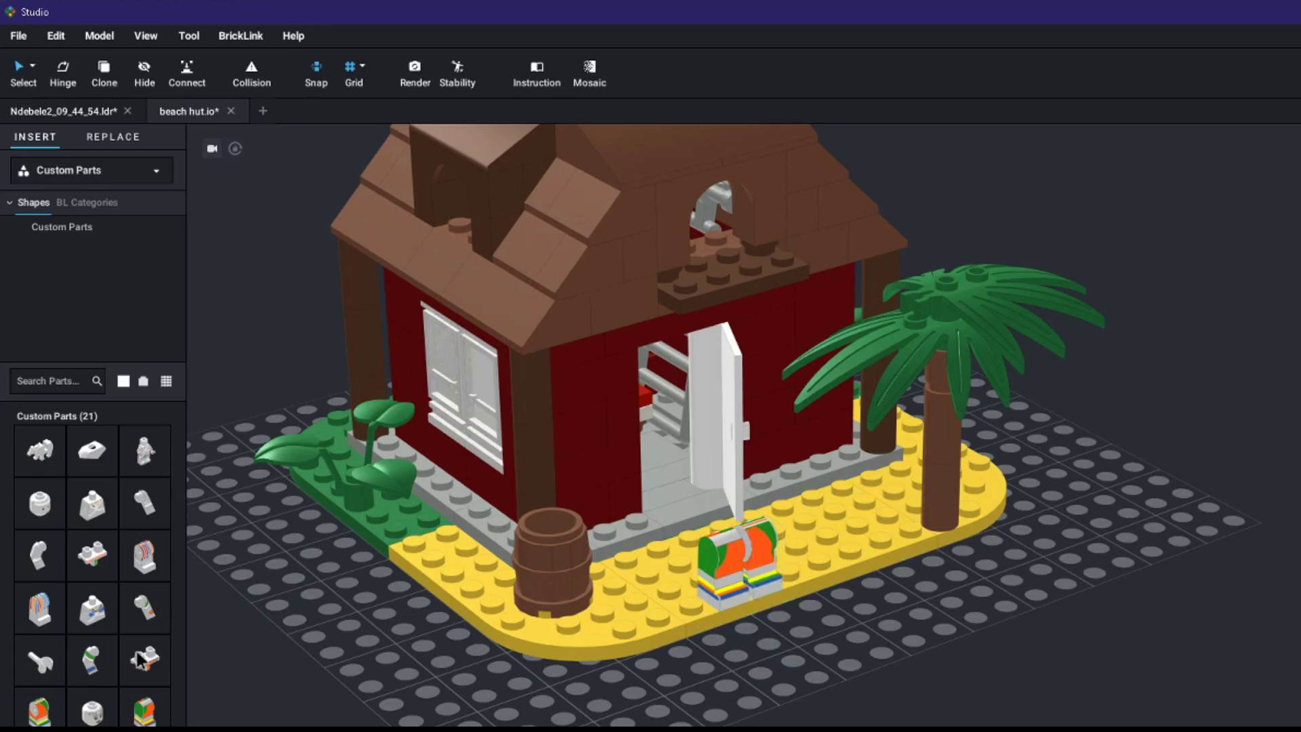
left_click_drag(222, 642, 759, 562)
Add the Ndebele printed torso onto the hips and the printed head onto its neck
scroll(759, 583, "up", 3)
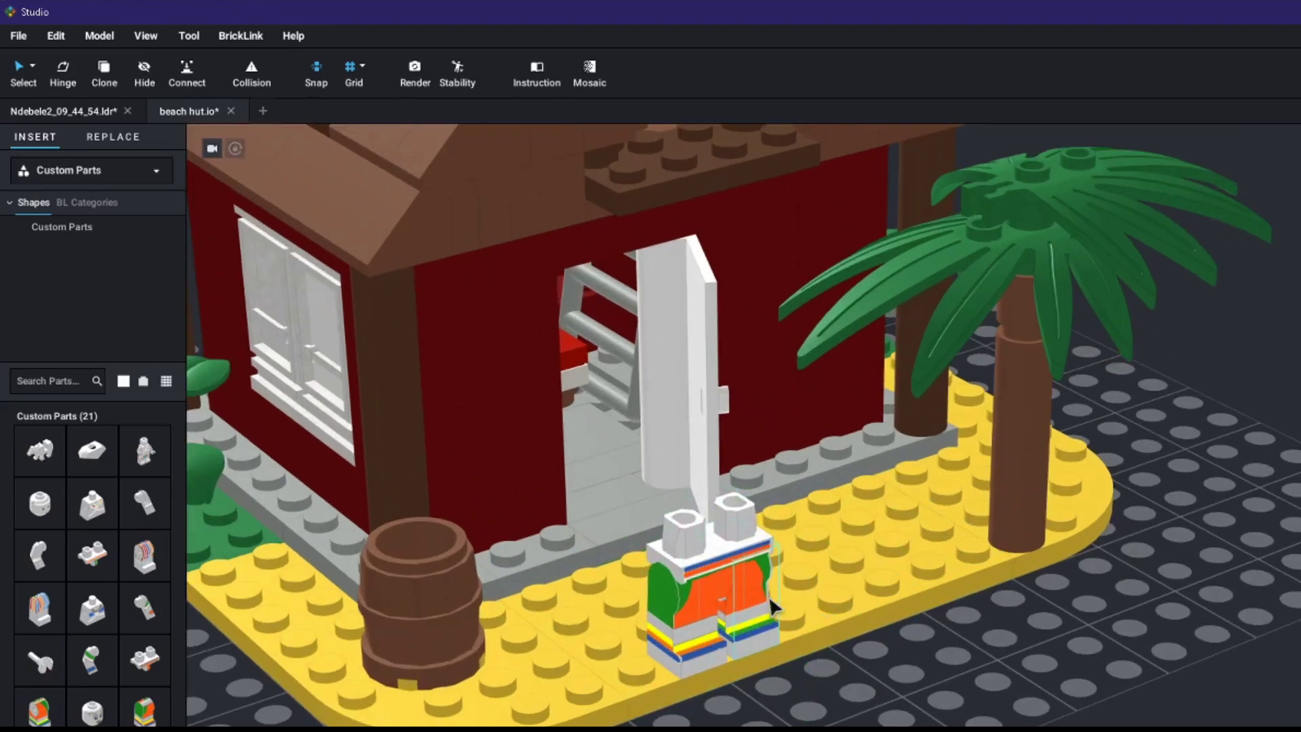
scroll(757, 603, "up", 5)
left_click_drag(93, 607, 762, 386)
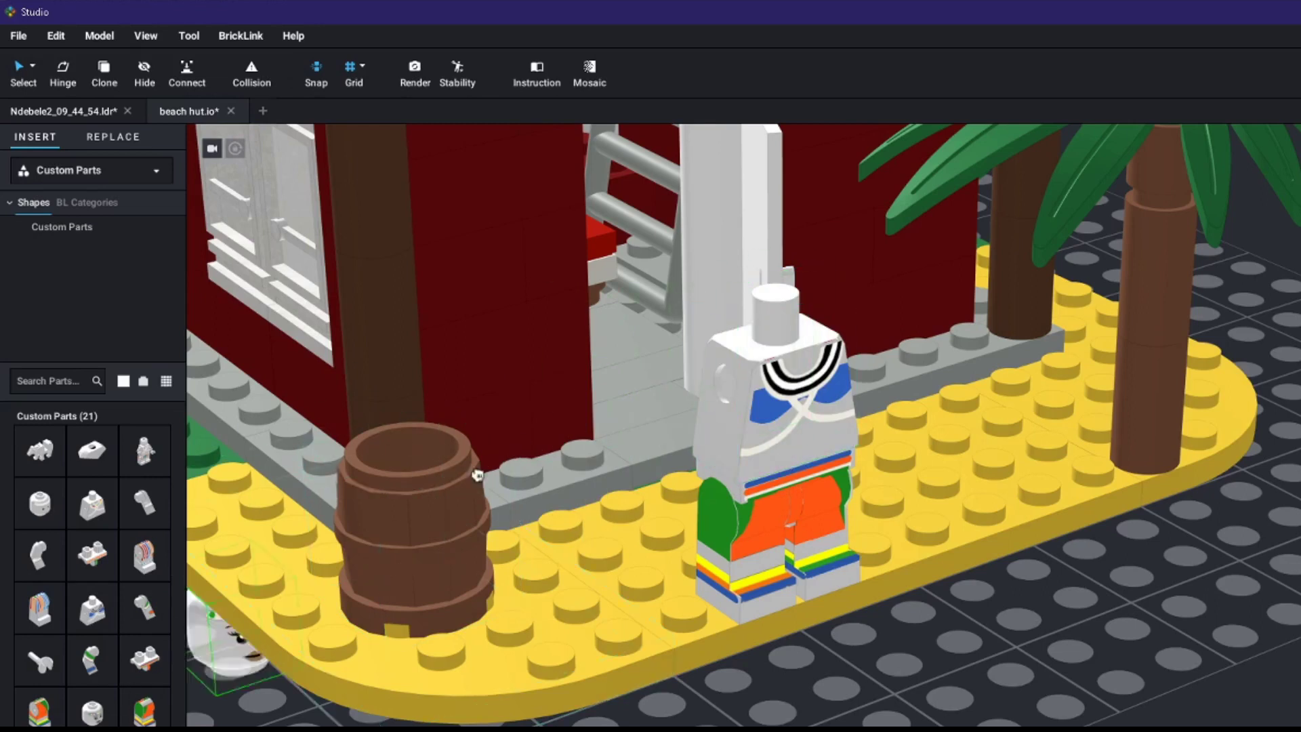
key("ctrl+v")
left_click(776, 285)
key("ctrl+v")
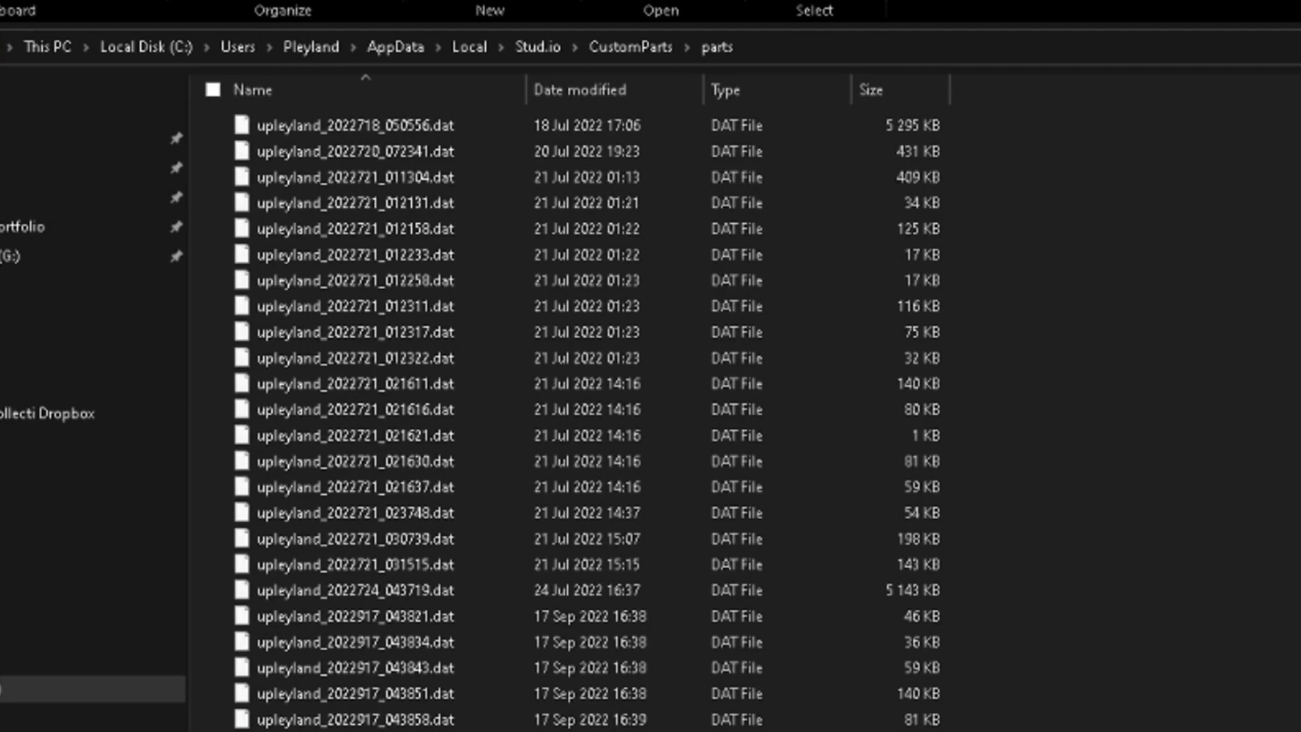
Copy all .dat files from Stud.io's CustomParts\parts into LDraw Library\complete\ldraw\parts
key("ctrl+a")
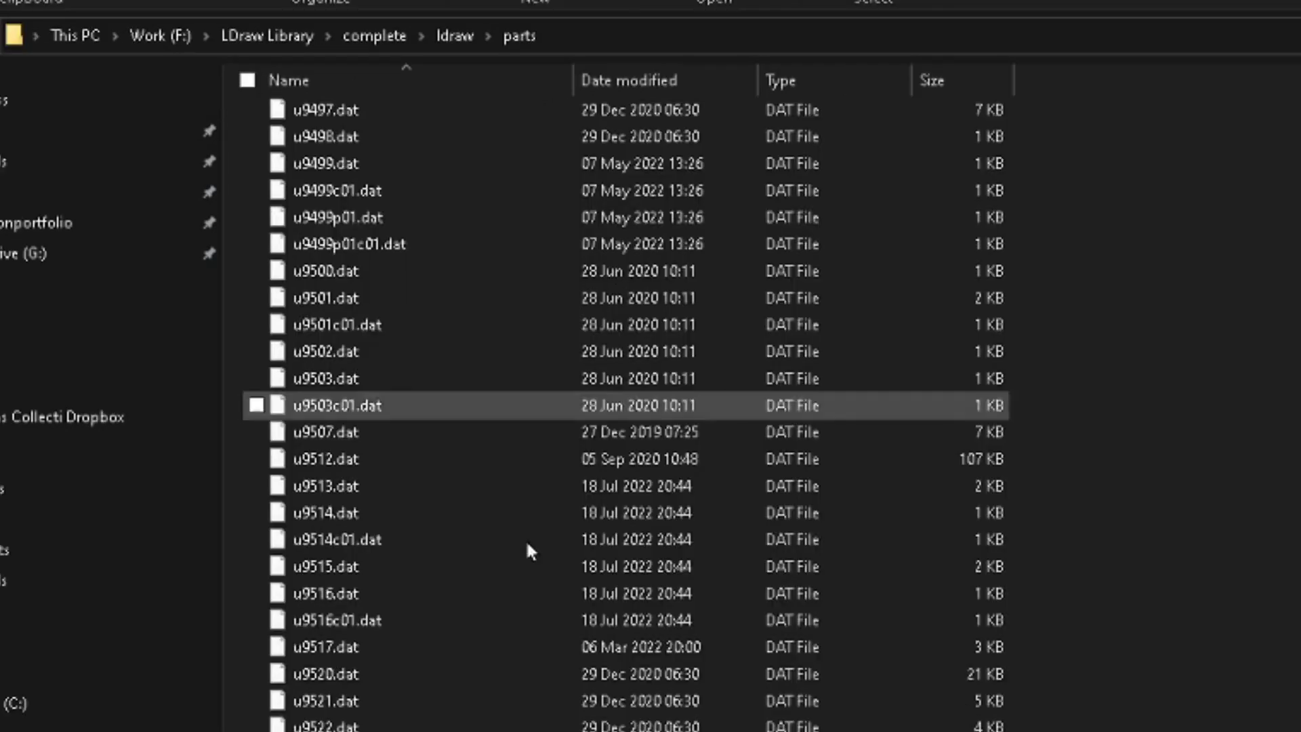
scroll(526, 542, "down", 5)
key("ctrl+v")
scroll(609, 406, "down", 5)
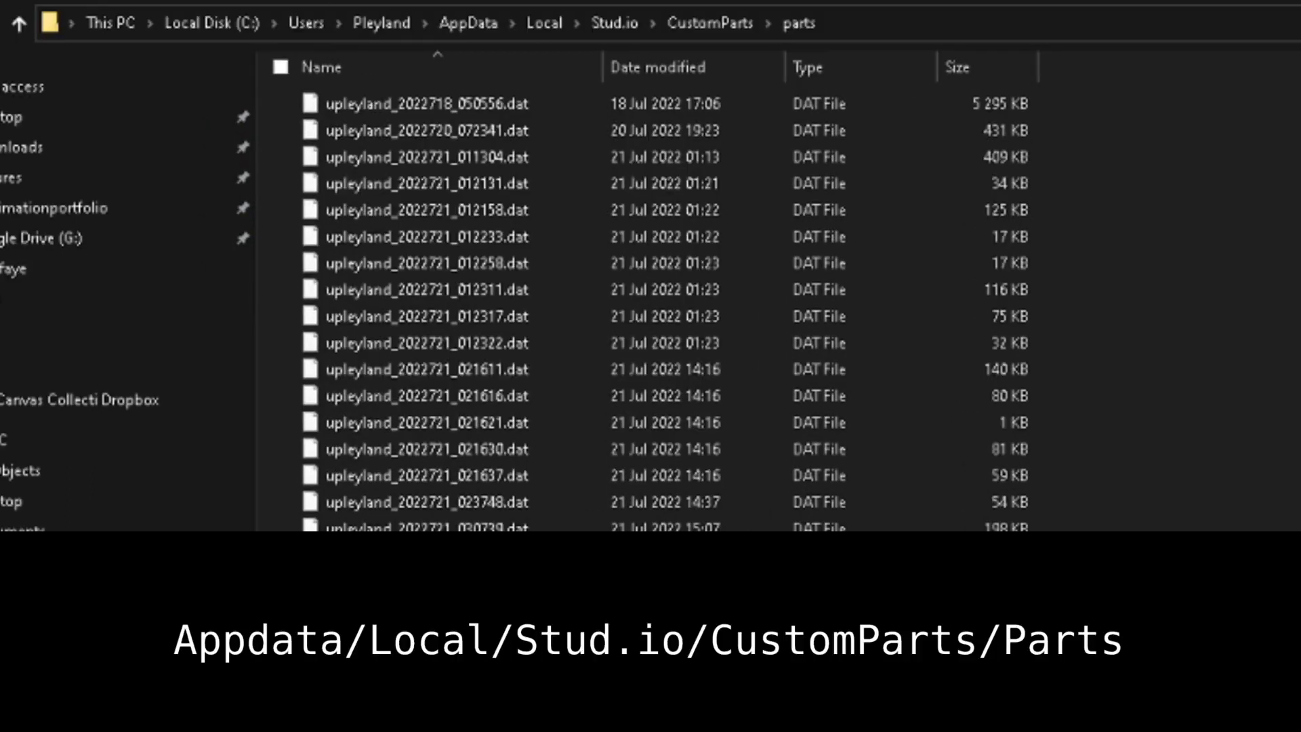
key("ctrl+a")
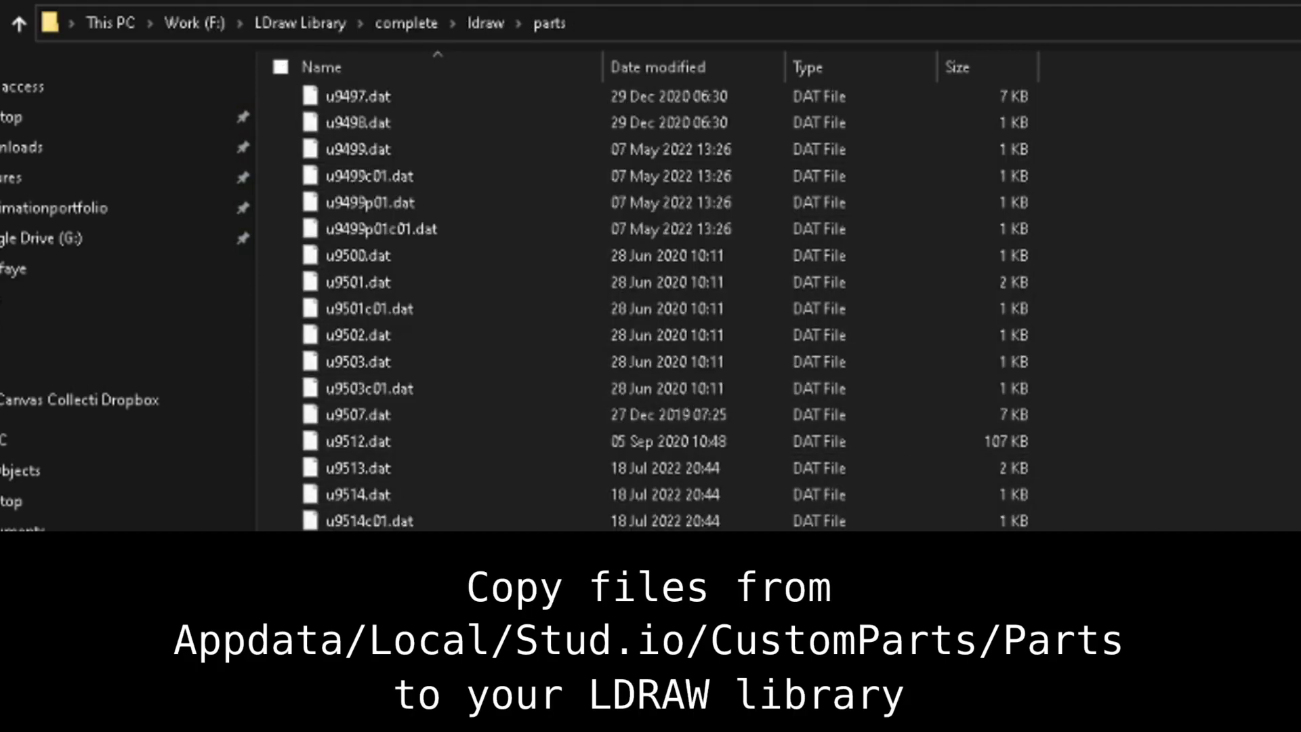
scroll(651, 304, "down", 4)
key("ctrl+v")
scroll(650, 305, "up", 5)
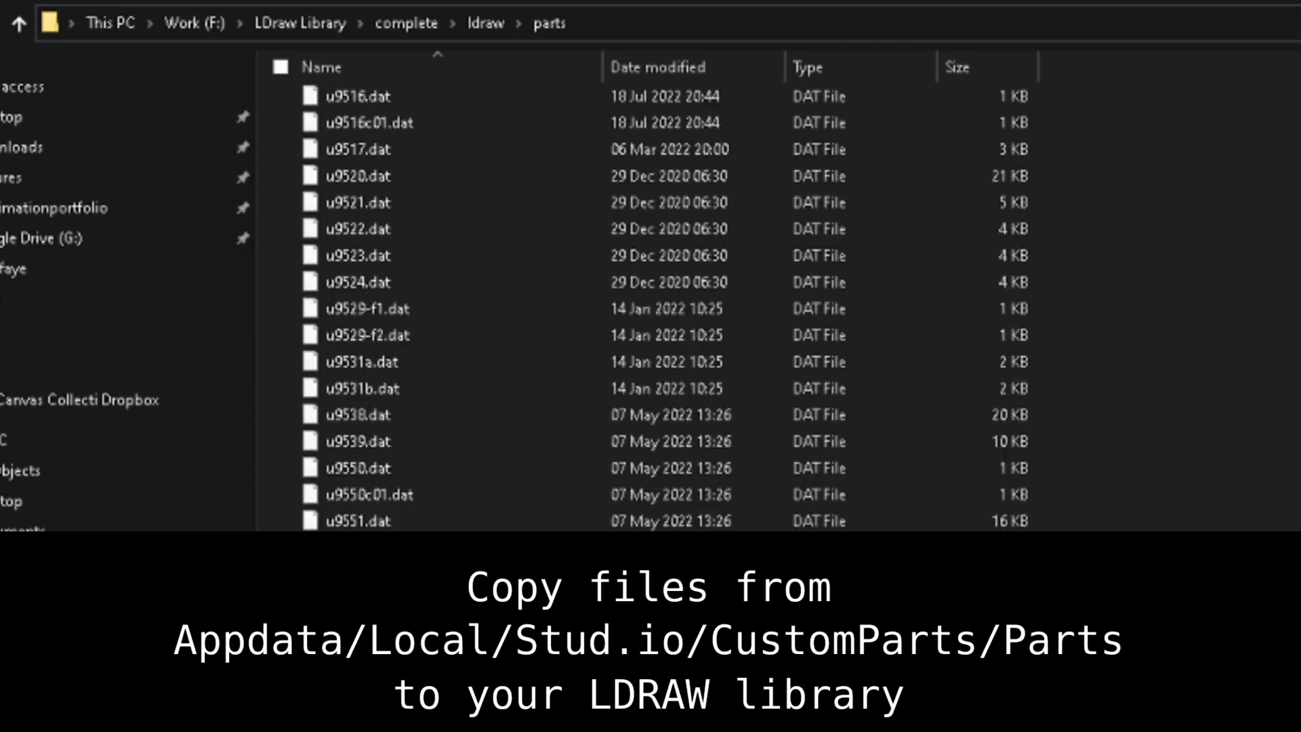
scroll(583, 304, "up", 5)
scroll(582, 305, "down", 11)
scroll(582, 305, "up", 5)
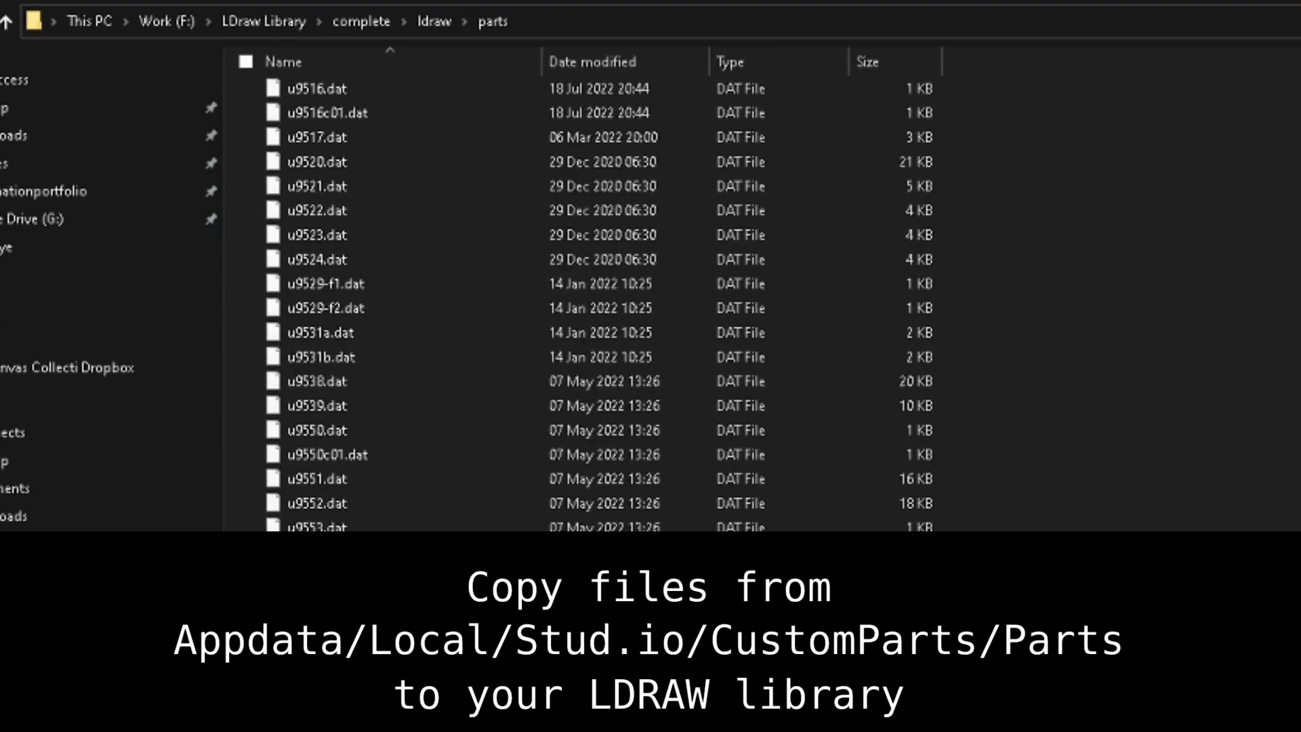
scroll(583, 305, "down", 5)
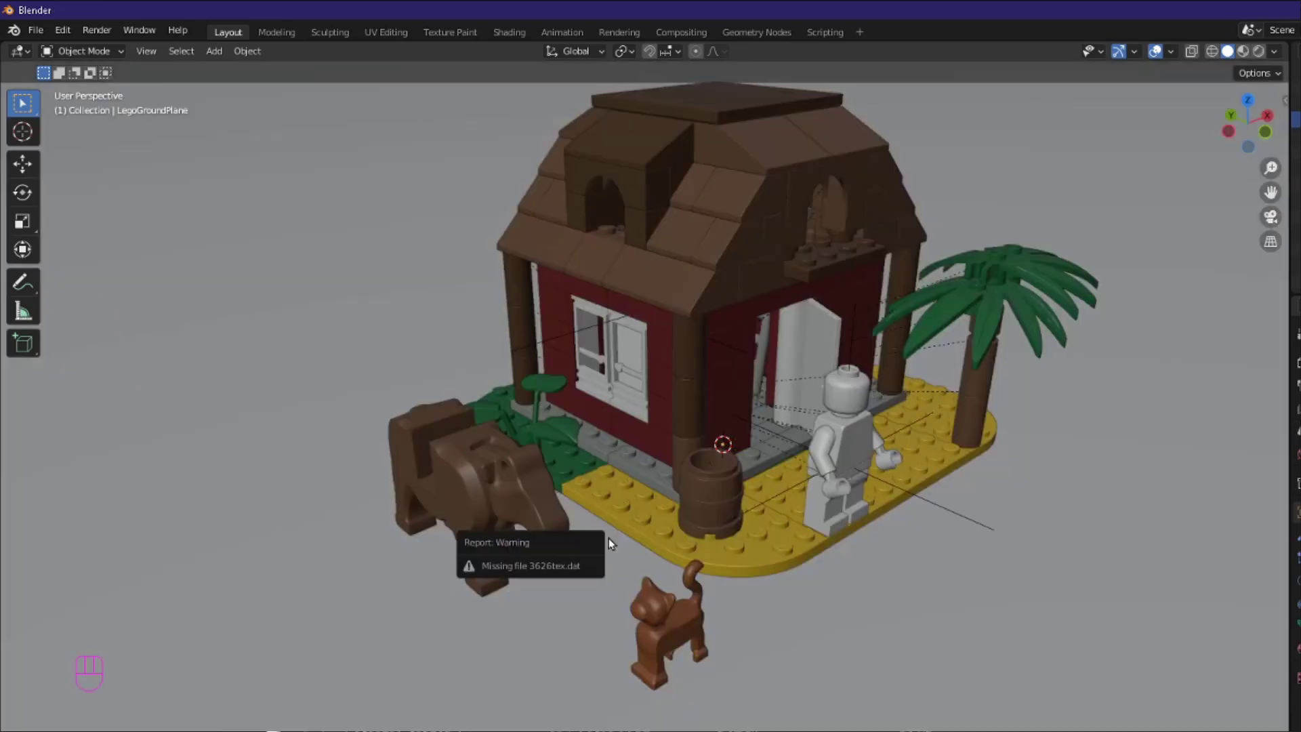
Orbit around the imported beach house to view its underside
mouse_move(809, 592)
middle_mouse_down()
mouse_move(771, 613)
mouse_move(734, 580)
mouse_move(786, 562)
mouse_move(793, 587)
mouse_move(812, 578)
mouse_move(775, 567)
mouse_move(778, 592)
mouse_move(712, 569)
mouse_move(839, 589)
mouse_move(760, 591)
mouse_move(804, 594)
middle_mouse_up()
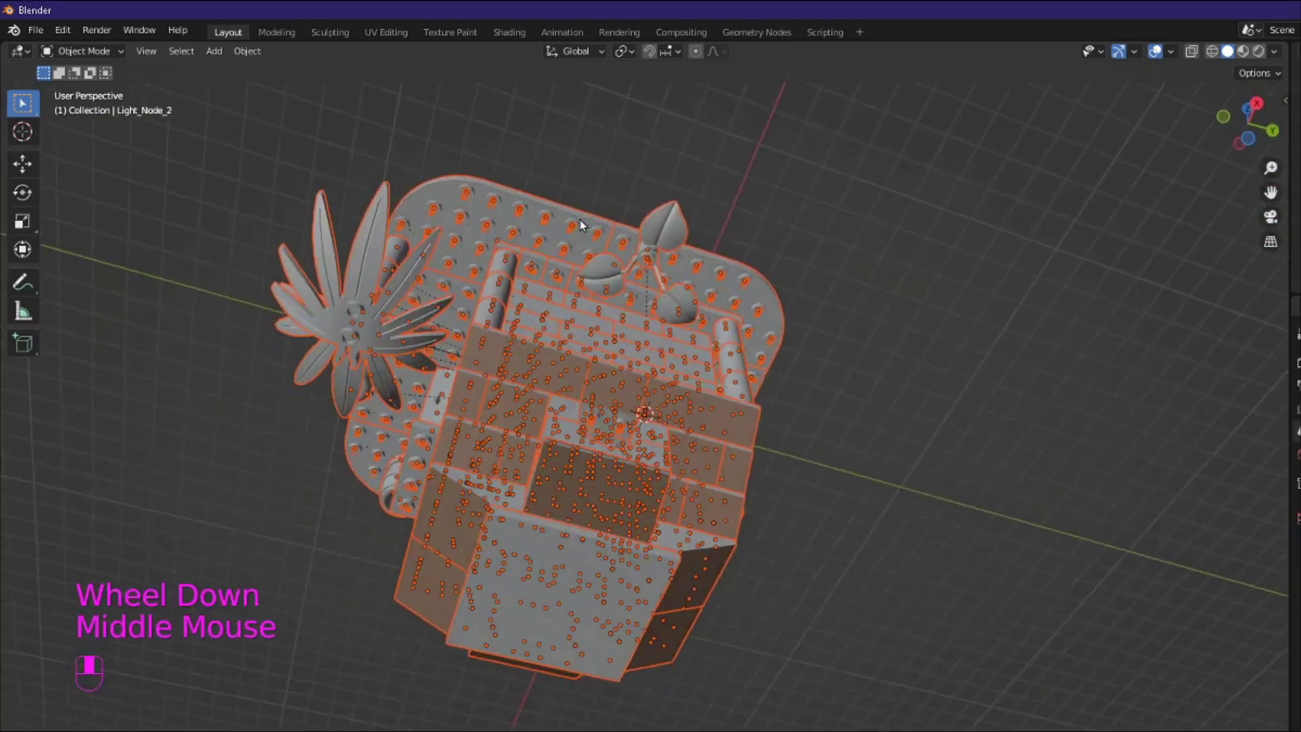
middle_click_drag(752, 339, 663, 349)
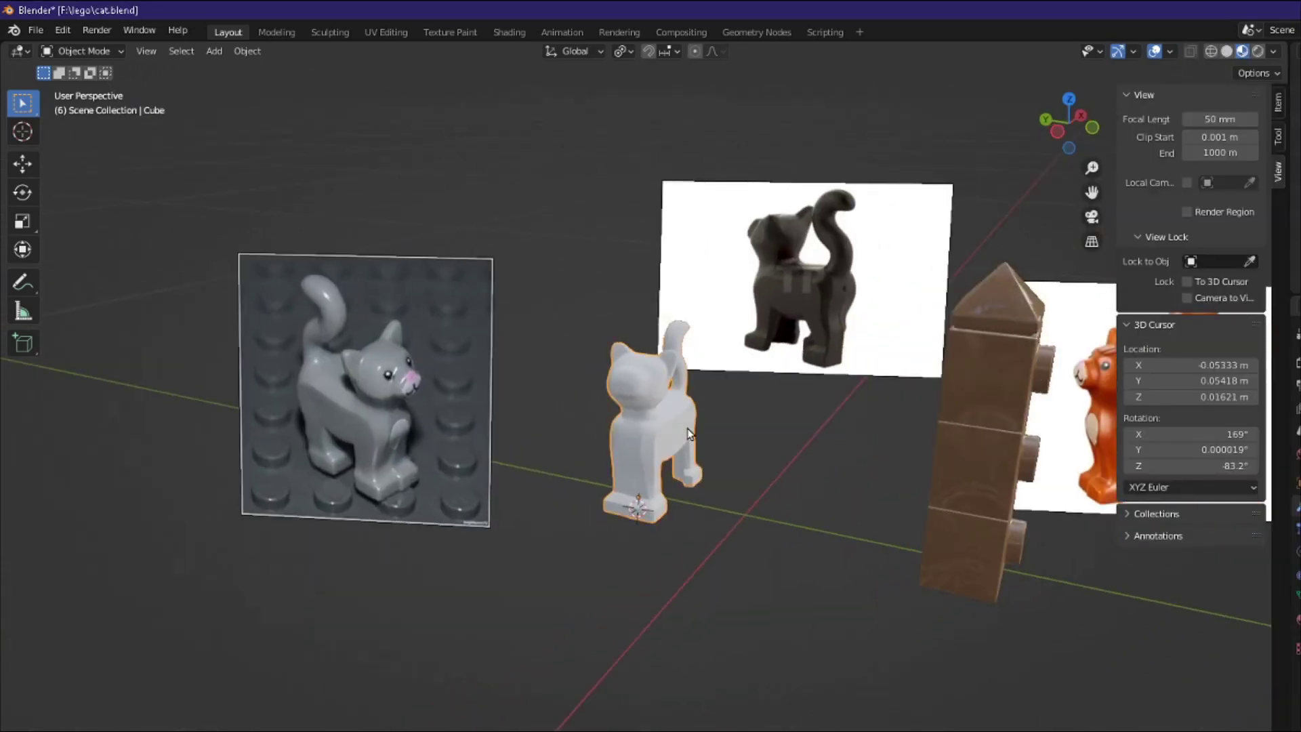
Enter Edit Mode on the cat mesh and zoom around its head's edge loops
scroll(688, 433, "up", 3)
key("Tab")
middle_click_drag(749, 441, 779, 434)
scroll(798, 504, "up", 5)
scroll(804, 441, "down", 4)
scroll(779, 434, "up", 3)
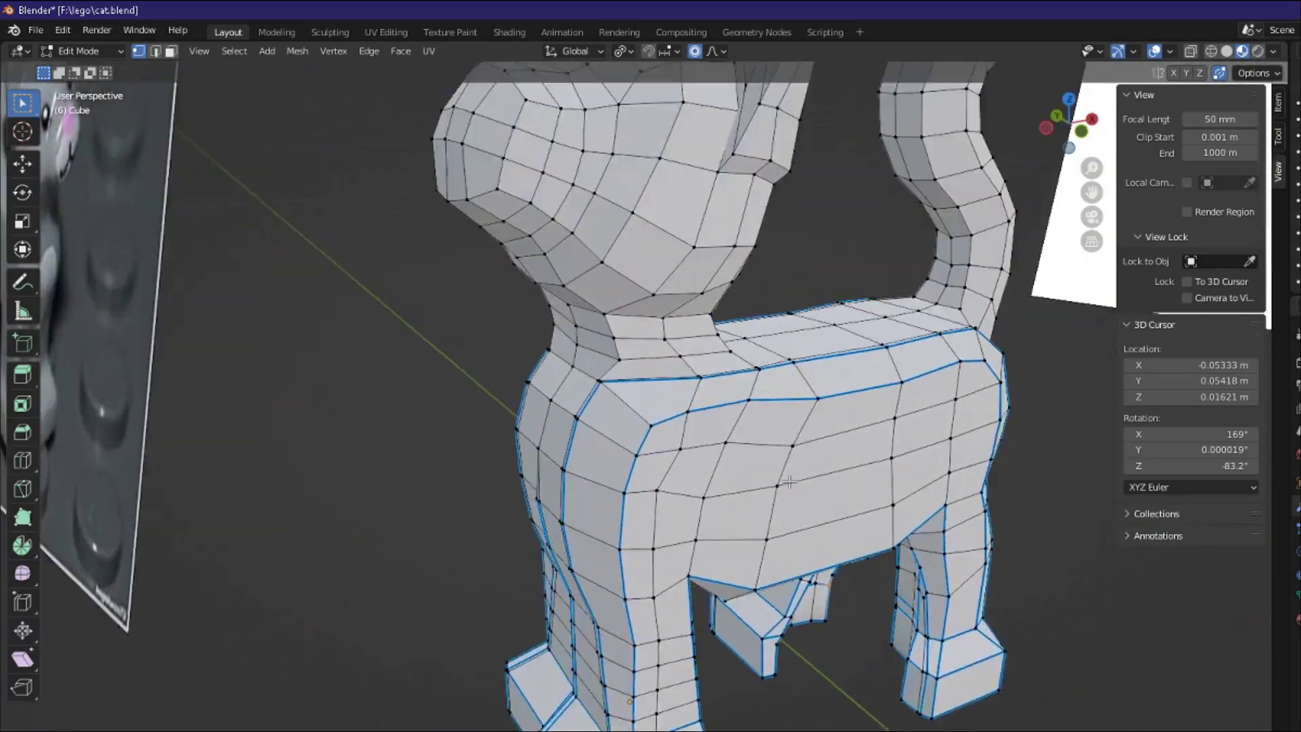
Switch to PartDesigner and orbit the cat part around its red connectors
key("alt+Tab")
middle_click_drag(990, 645, 884, 670)
middle_click_drag(954, 577, 1118, 543)
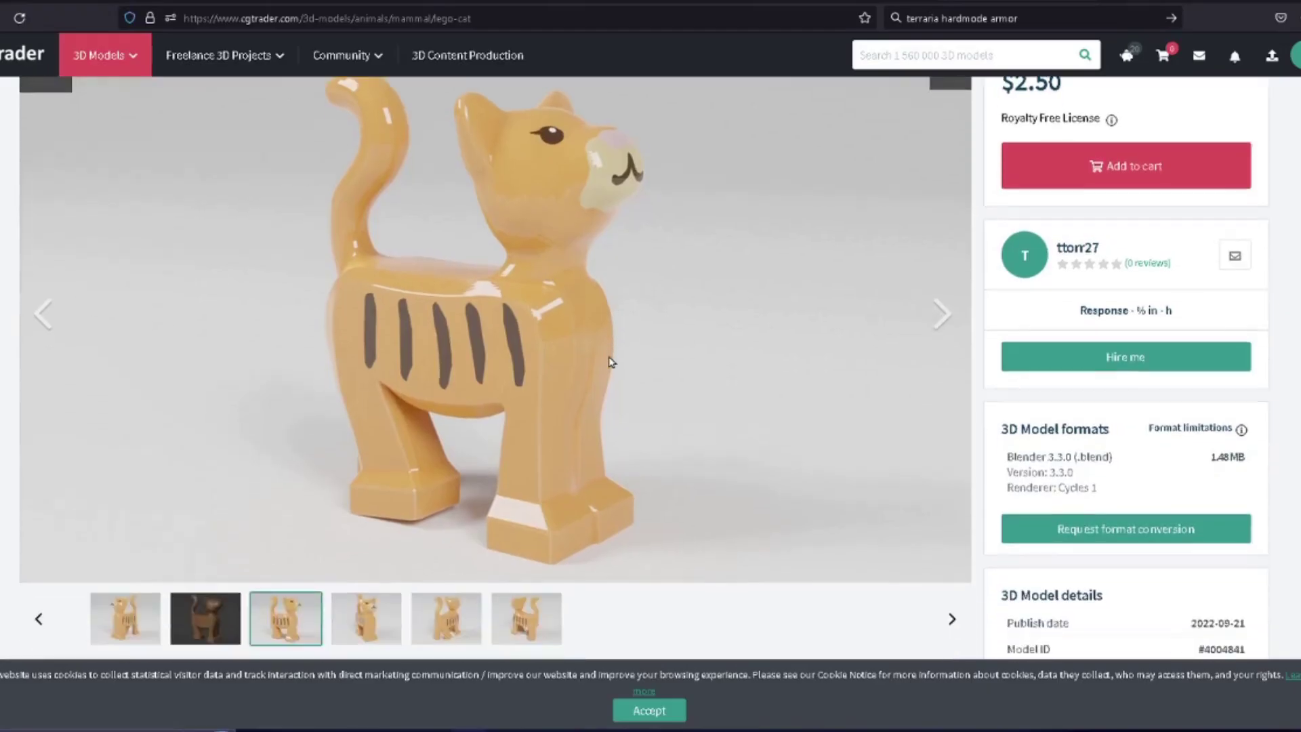
Scroll the Lego Cat page and view the Lego Cow's third, second and first renders
scroll(613, 368, "down", 3)
scroll(613, 368, "up", 3)
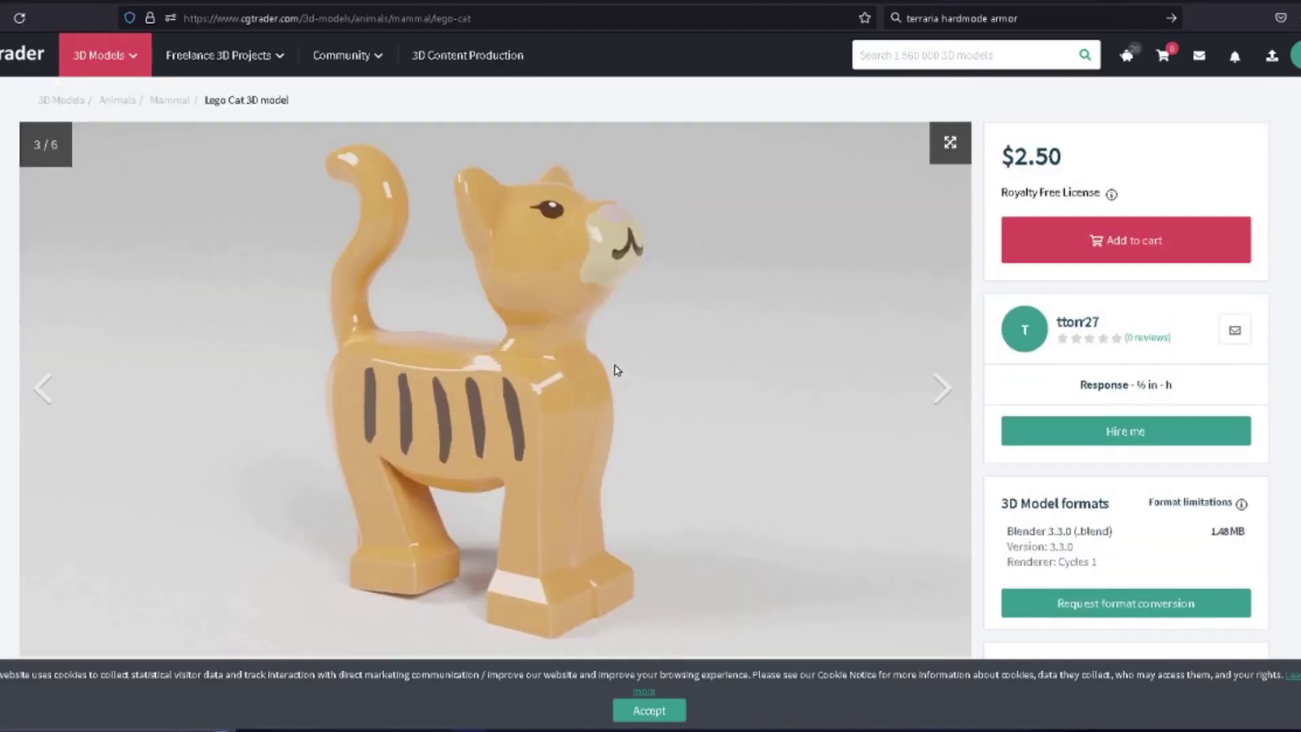
scroll(613, 365, "down", 1)
scroll(746, 359, "up", 1)
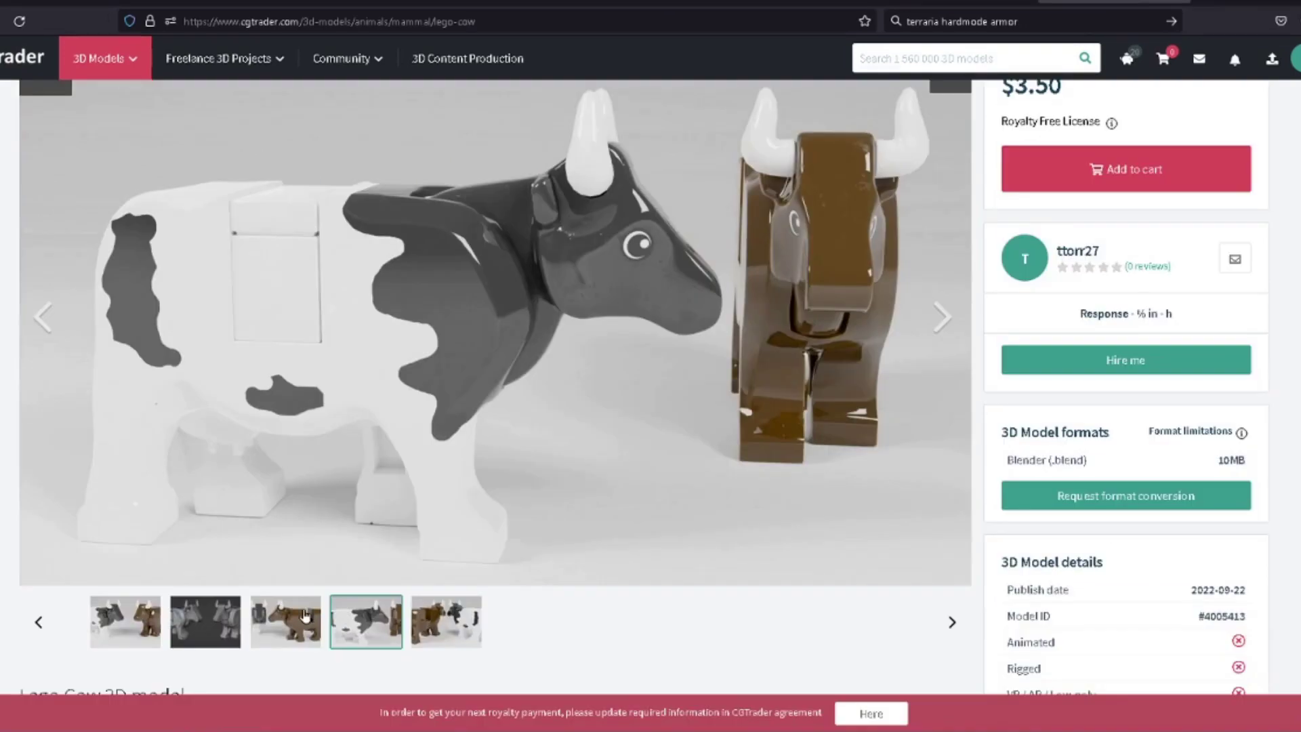
left_click(305, 617)
left_click(210, 630)
scroll(286, 586, "up", 1)
scroll(285, 586, "down", 1)
left_click(123, 637)
Place the standing cat custom part in front of the Ndebele village house
scroll(278, 572, "up", 1)
scroll(609, 610, "down", 1)
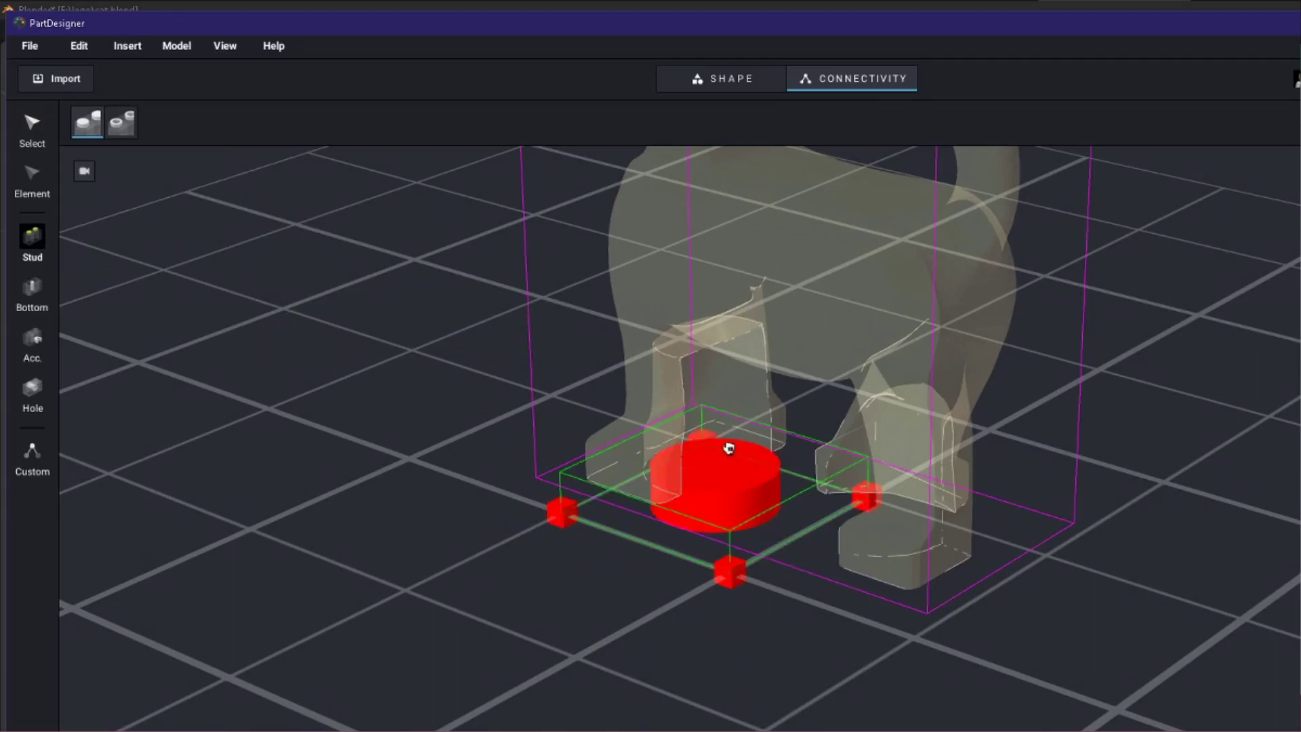
mouse_move(728, 448)
right_mouse_down()
mouse_move(754, 515)
mouse_move(714, 432)
right_mouse_up()
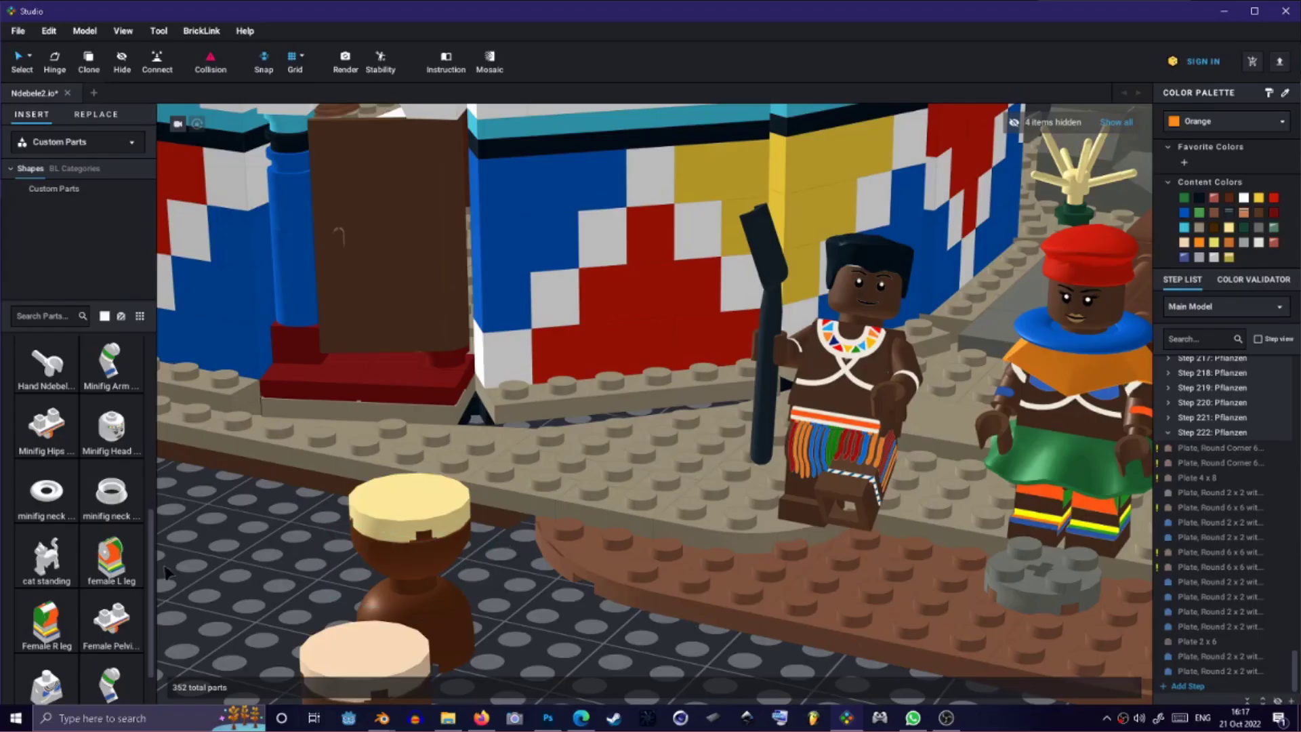
left_click_drag(46, 559, 550, 484)
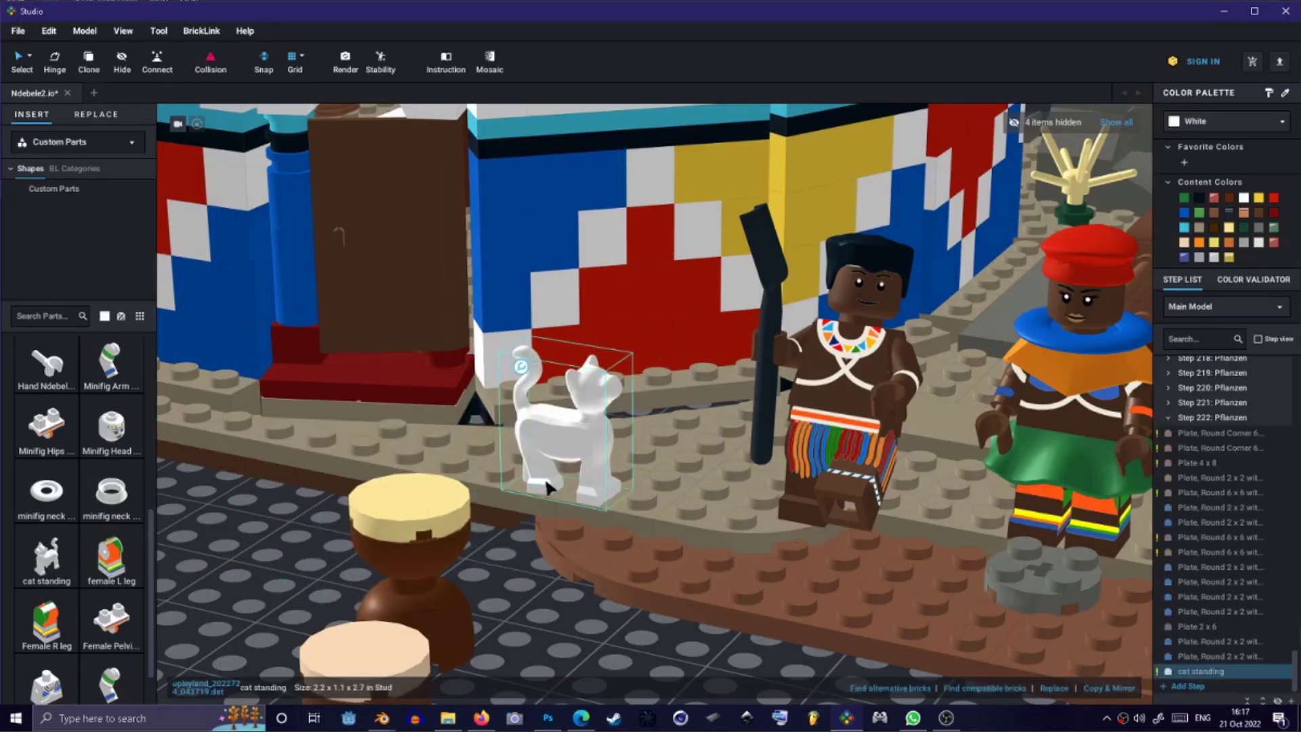
Recolour the cat orange, orbit until the cow faces right, and leave body Edit Mode
left_click(1200, 244)
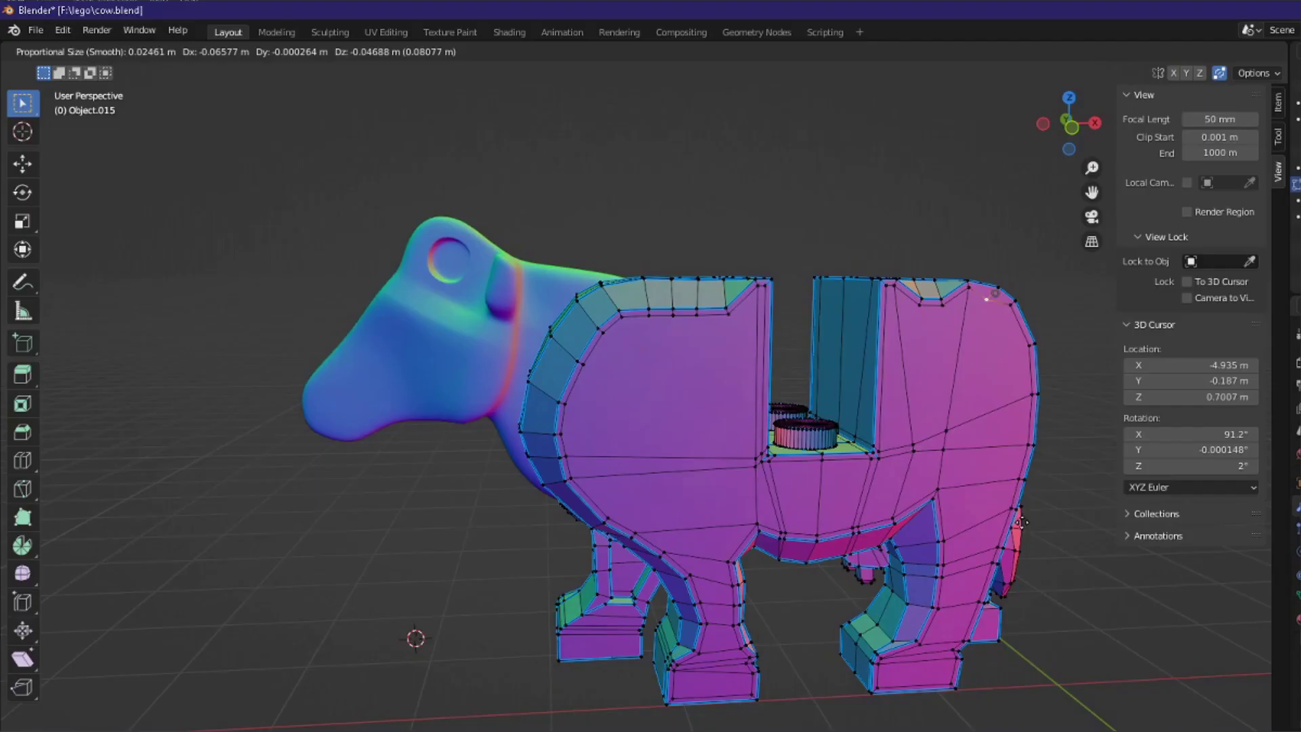
middle_click_drag(746, 474, 857, 500)
key("Tab")
Select the cow's head and inspect its mesh in Edit Mode from the front
left_click(880, 371)
key("Tab")
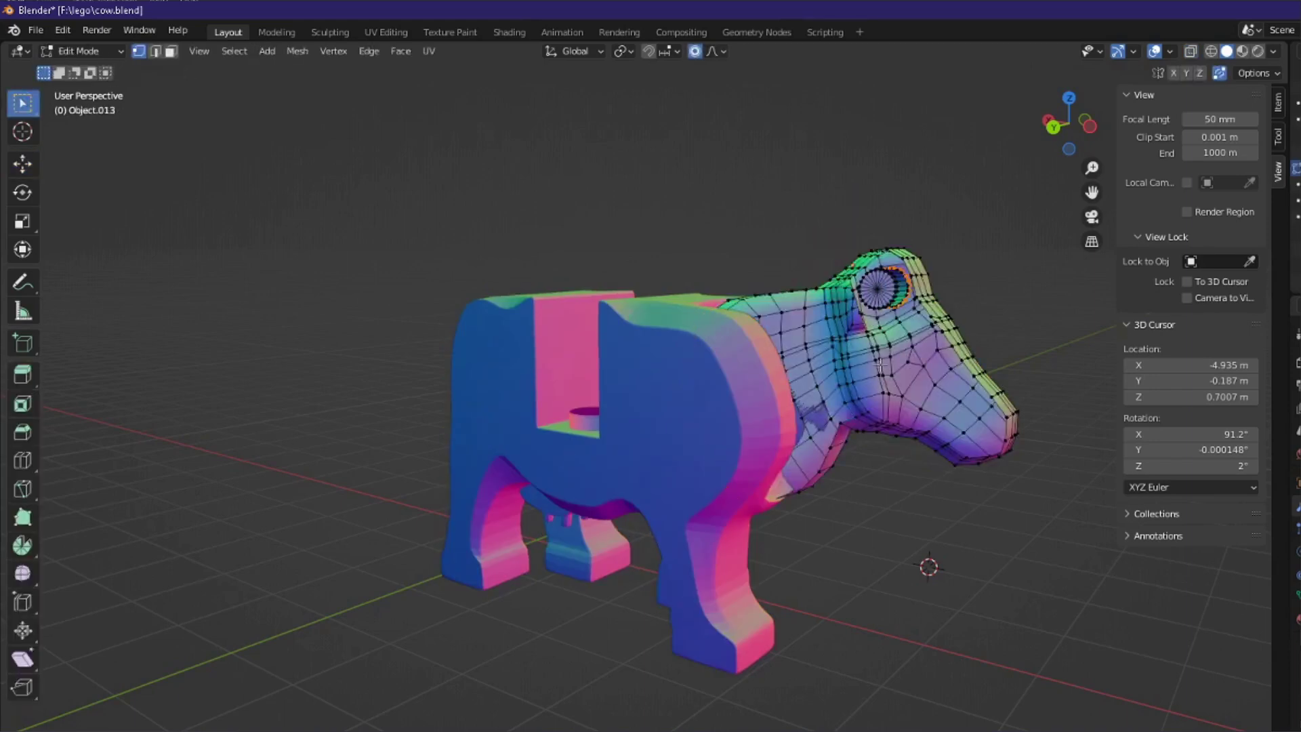
middle_click_drag(882, 373, 945, 416)
key("Tab")
key("Tab")
scroll(942, 416, "up", 2)
key("Tab")
scroll(911, 400, "down", 4)
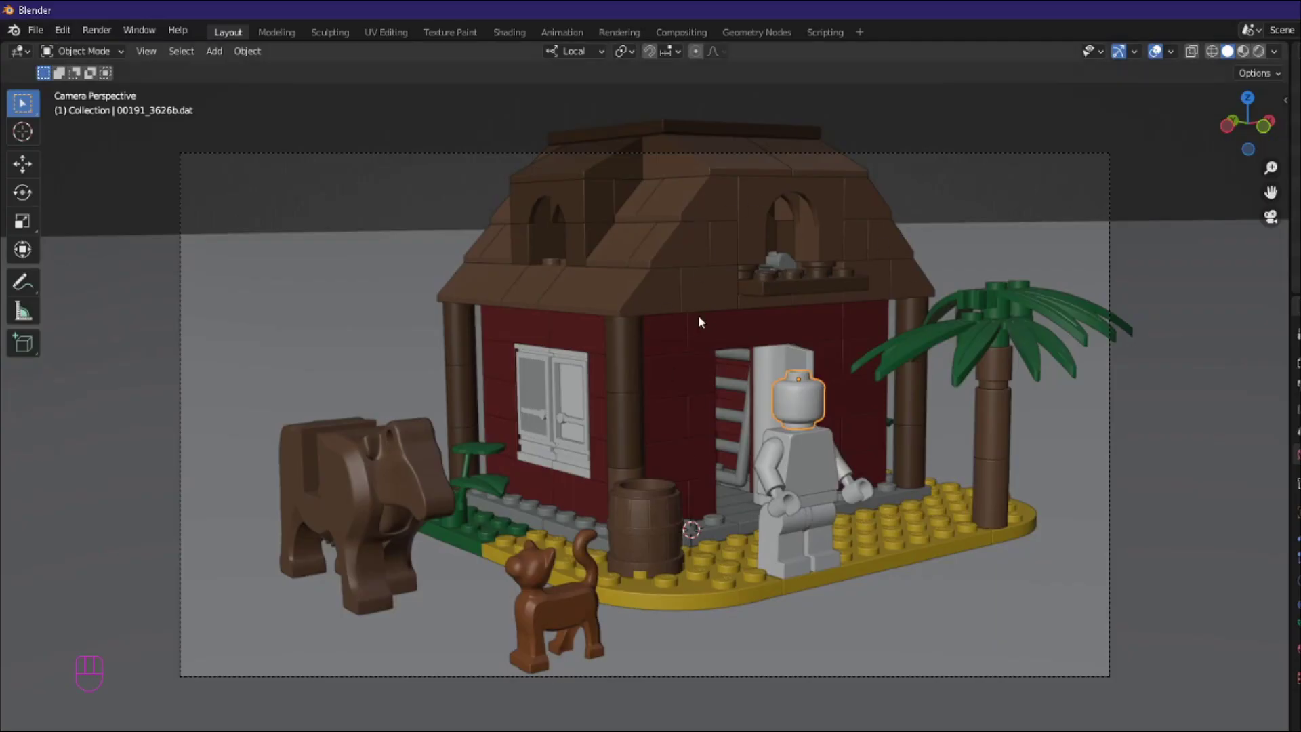
Drive the World colour with a Sky Texture node
left_click(95, 31)
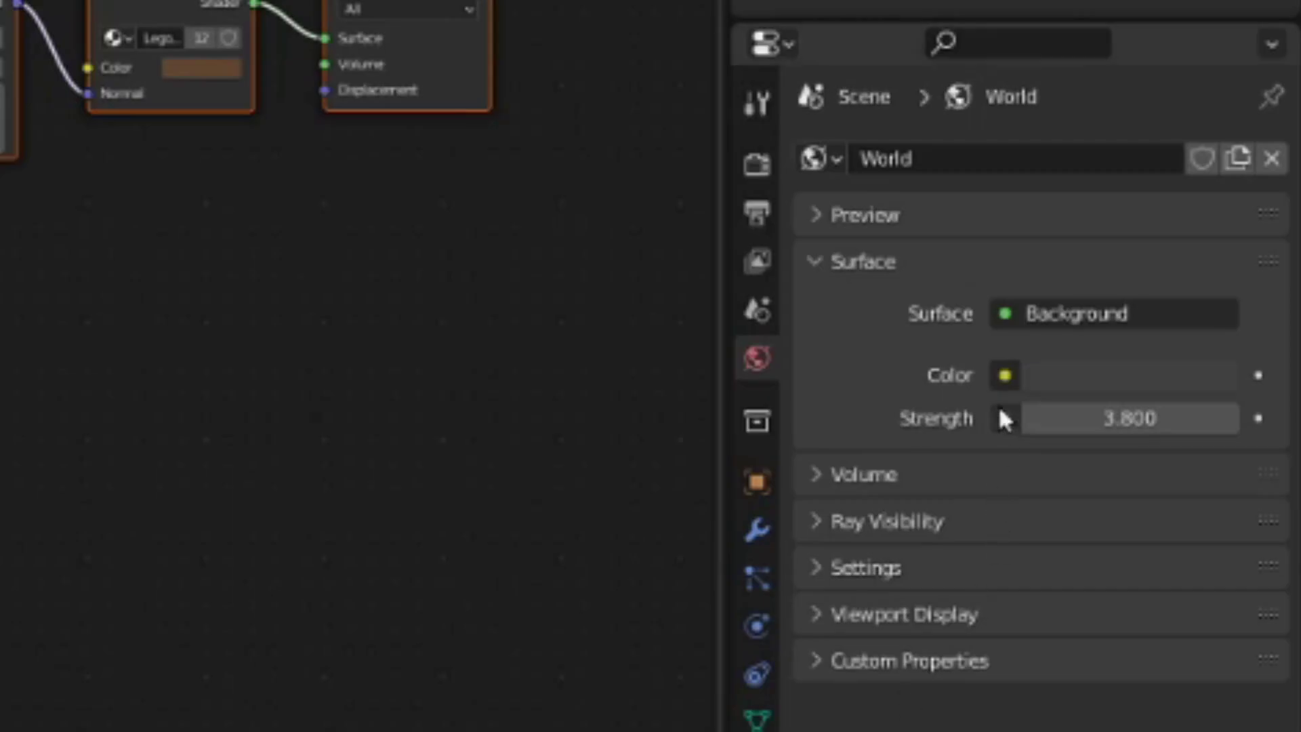
left_click(1002, 377)
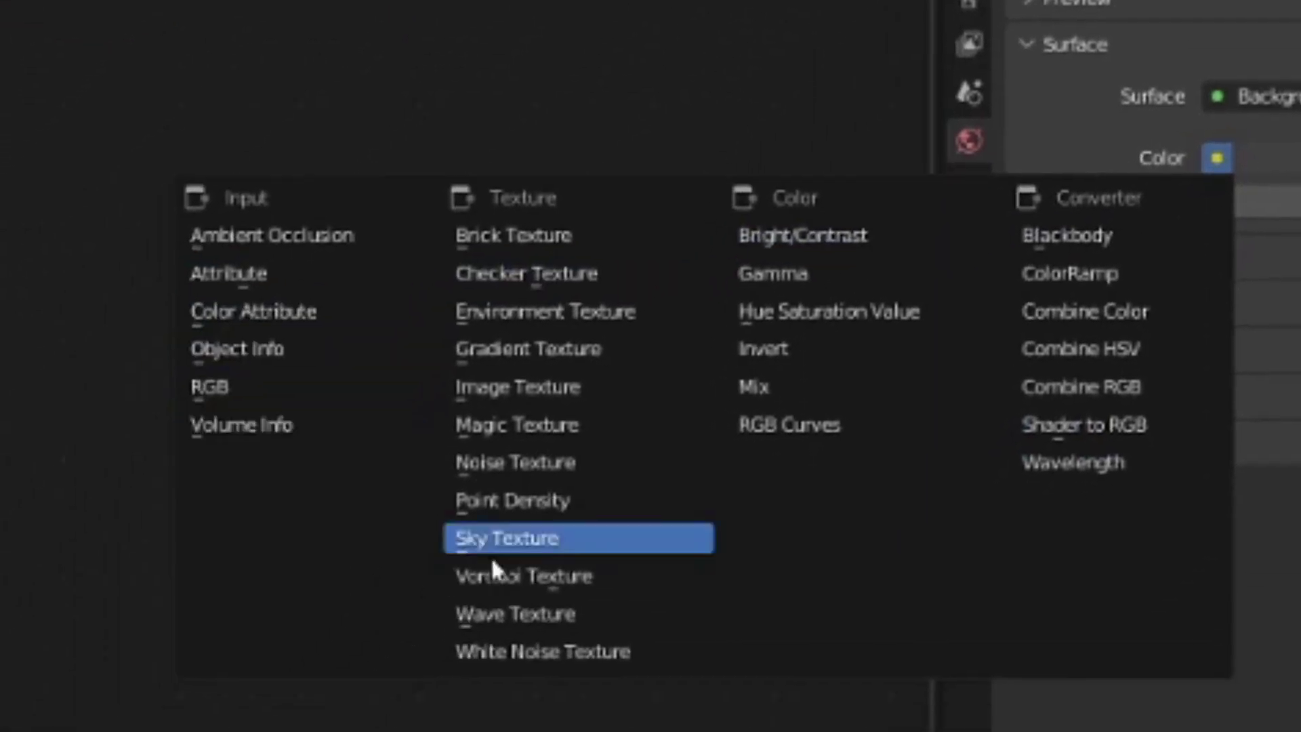
left_click(343, 703)
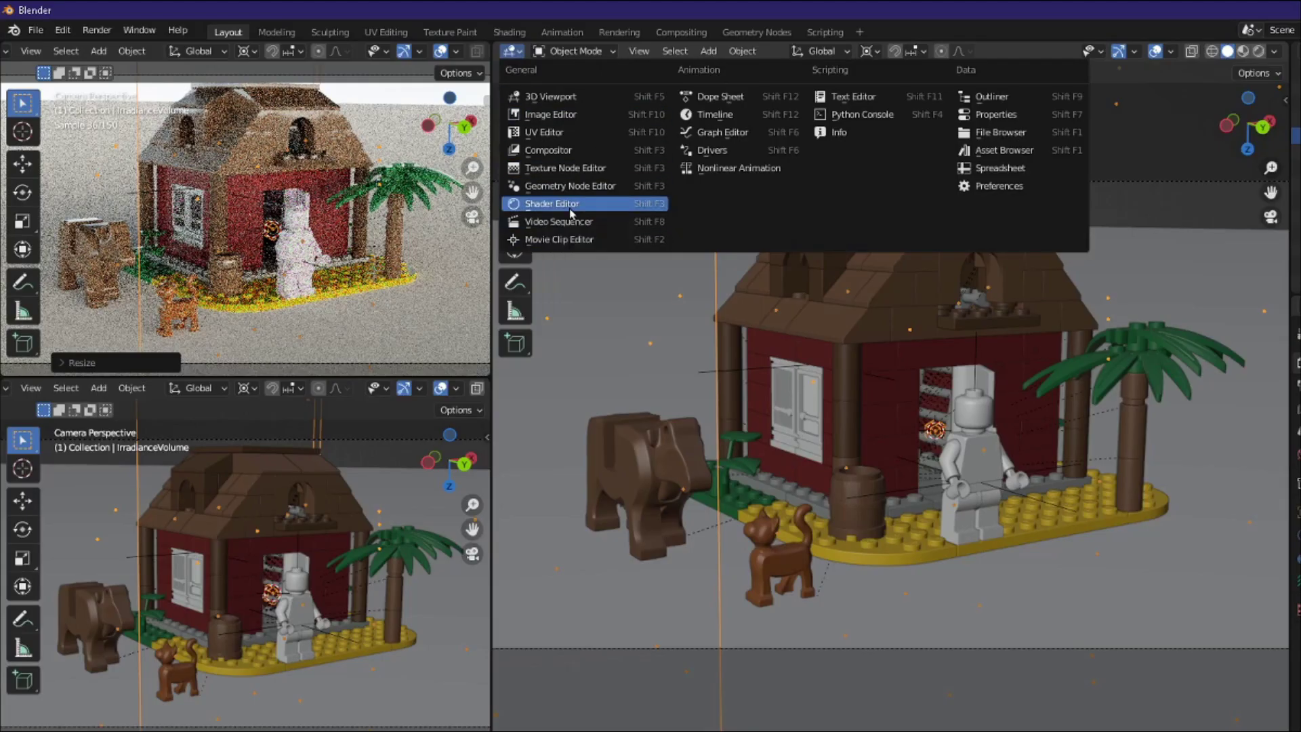
Show the door-top brick's material nodes in a Shader Editor with the sidebar hidden
left_click(570, 211)
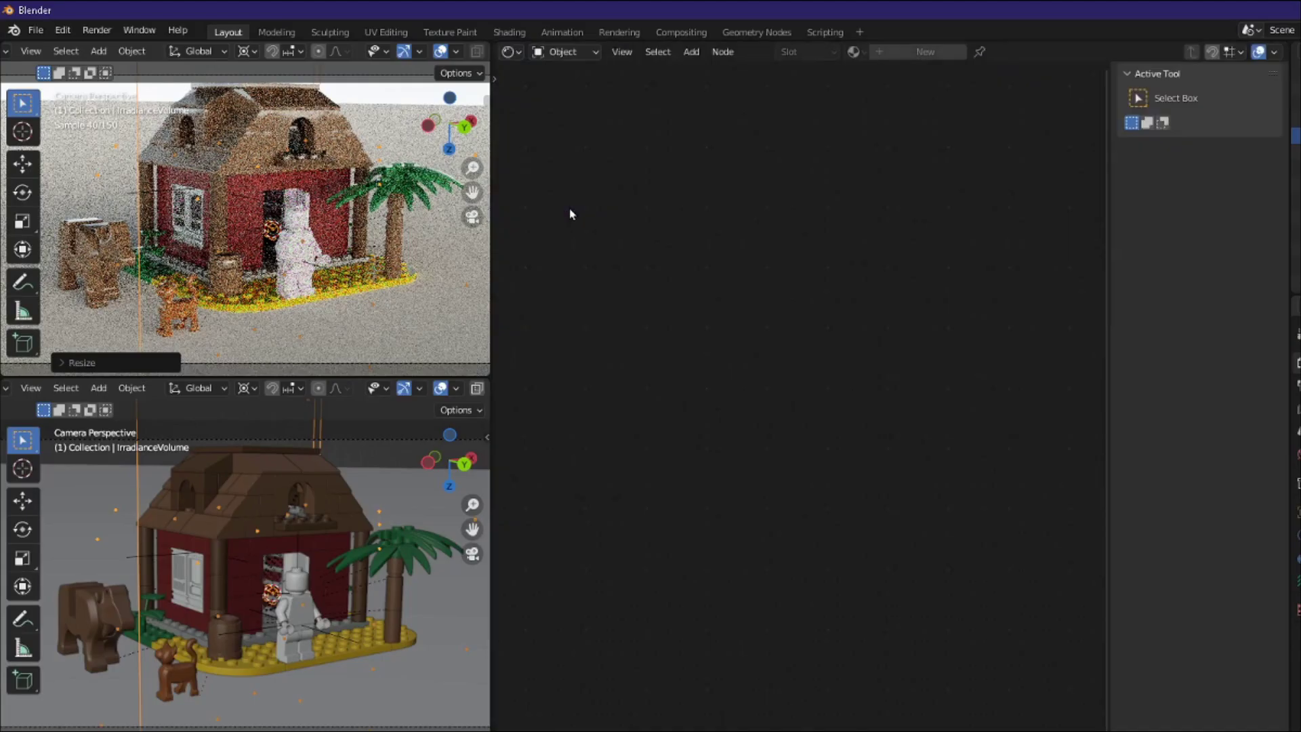
left_click(328, 177)
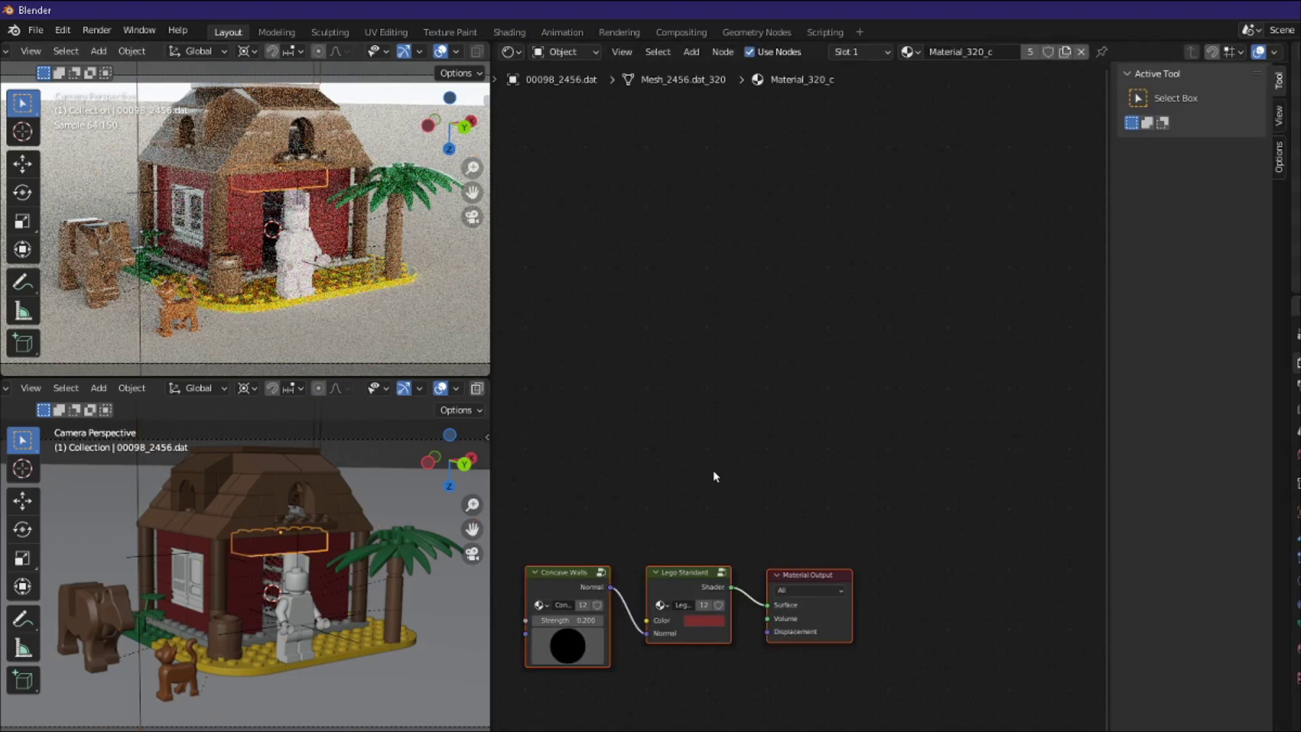
key("Home")
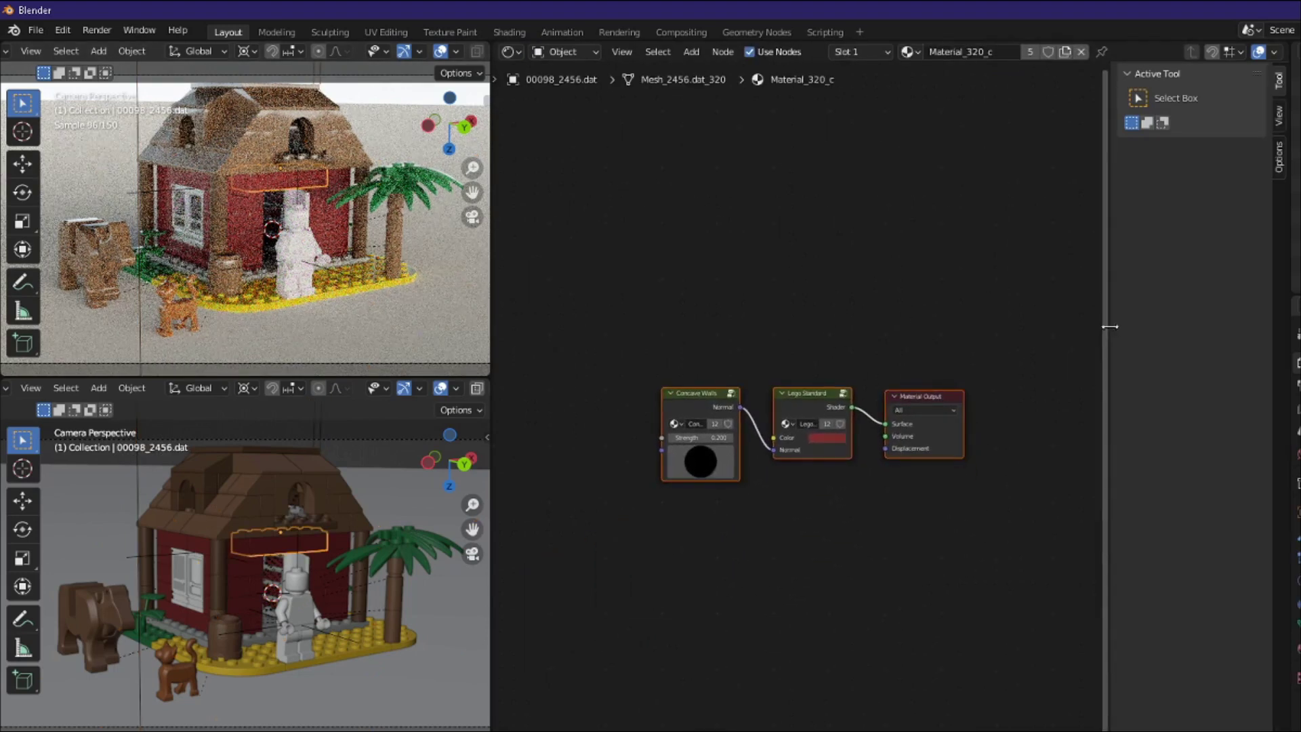
key("n")
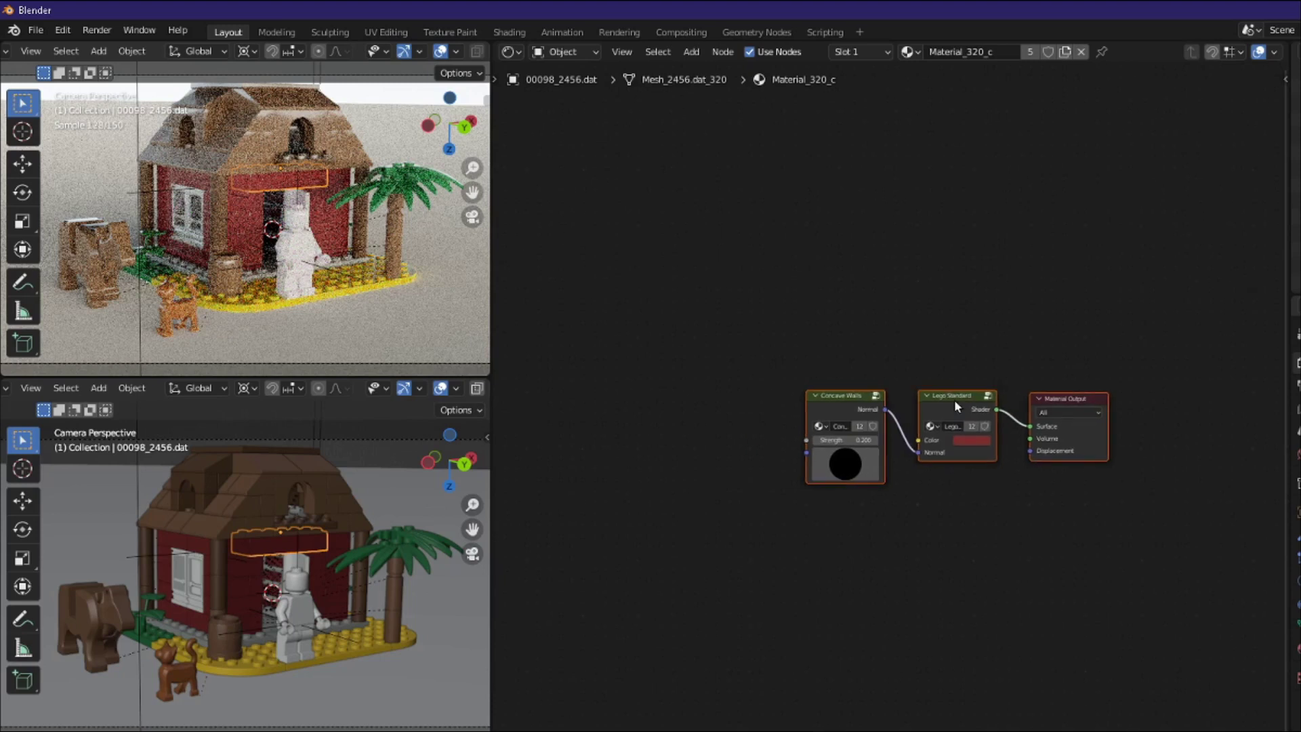
Enter the Lego Standard node group and frame all its nodes
left_click(956, 404)
key("Tab")
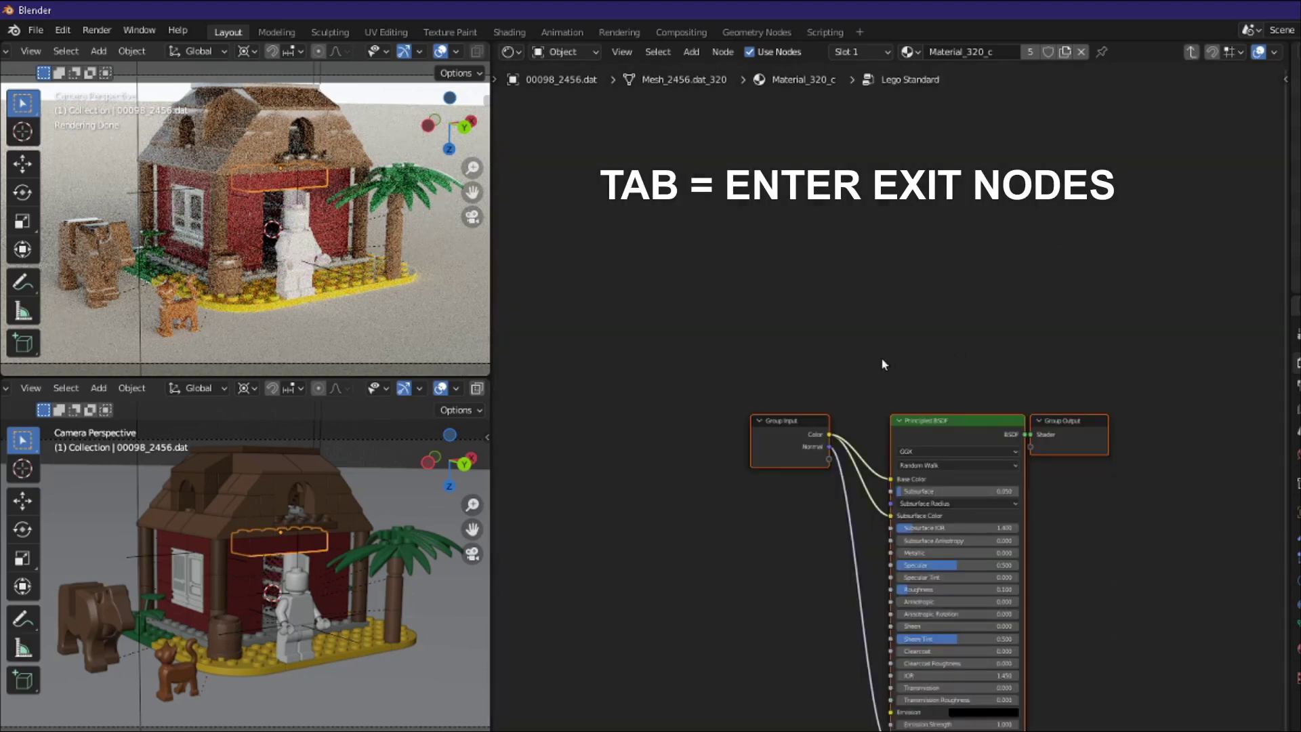
key("Home")
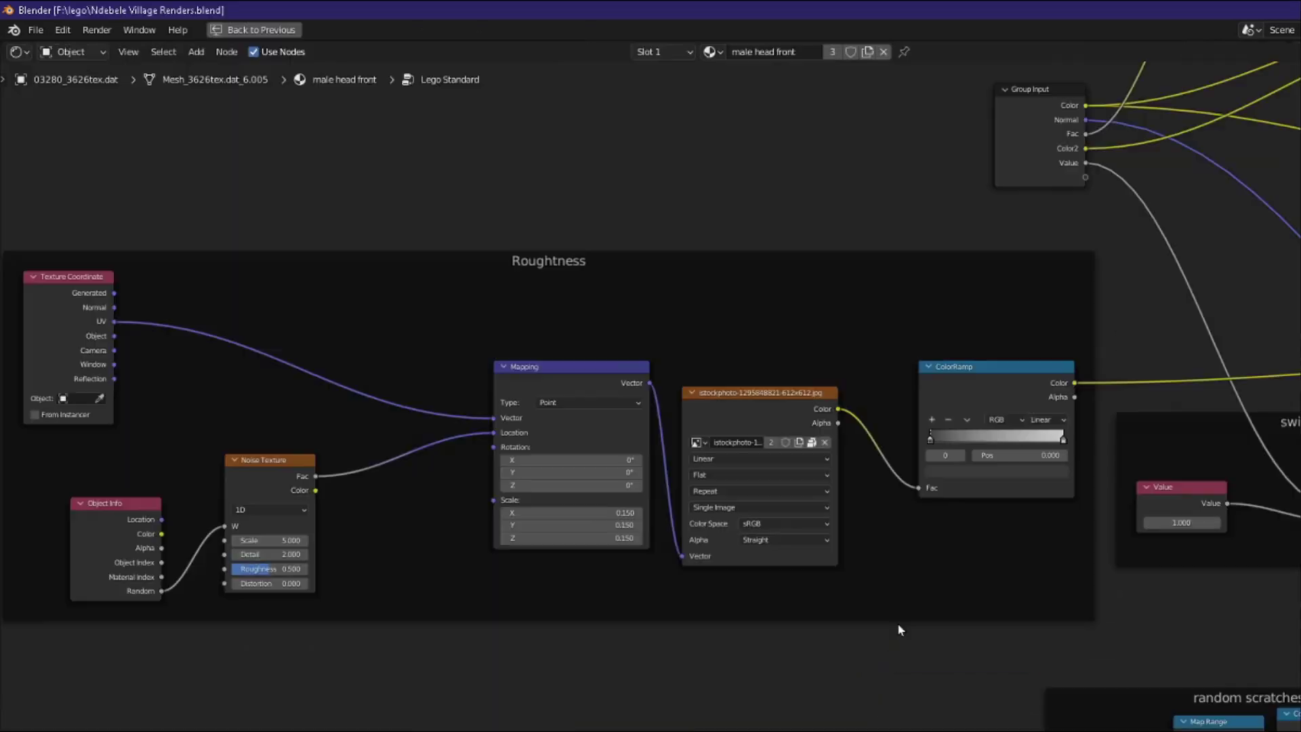
Pan and zoom across the Lego Standard material's node layout
scroll(881, 625, "down", 5)
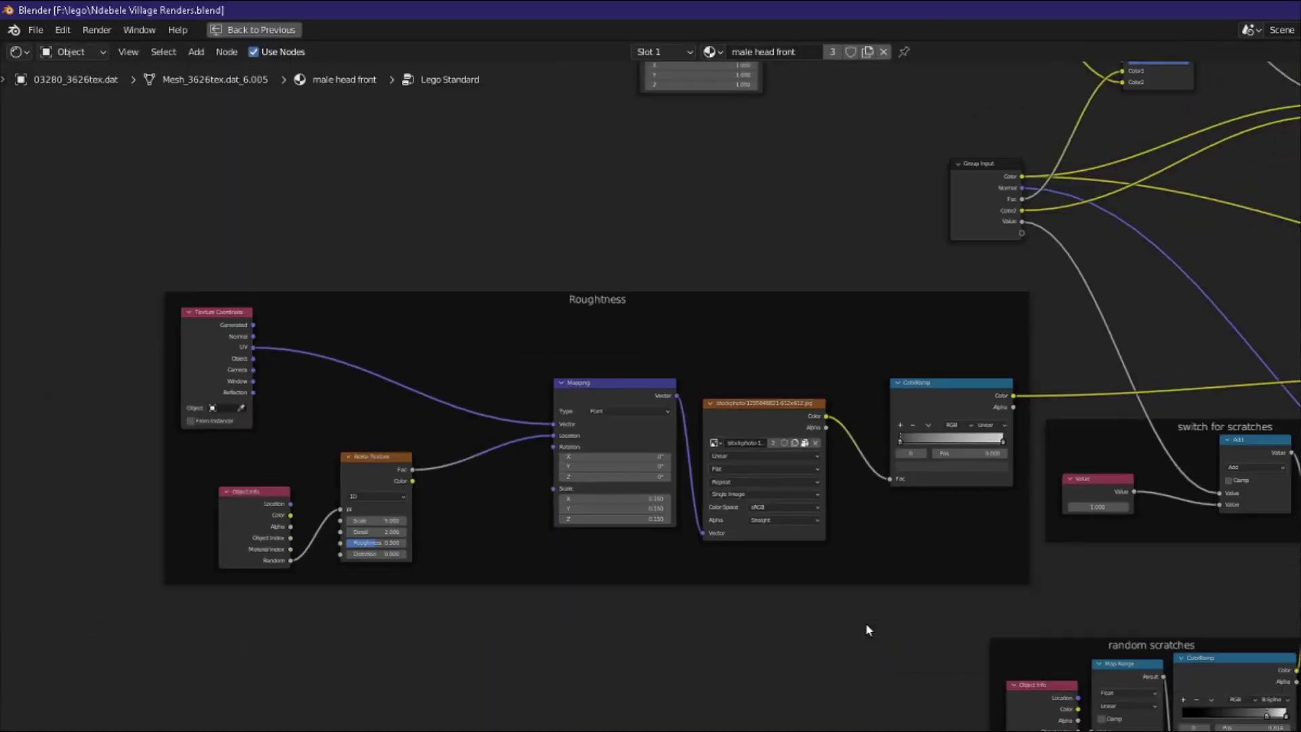
middle_click_drag(900, 622, 727, 619)
scroll(729, 624, "up", 5)
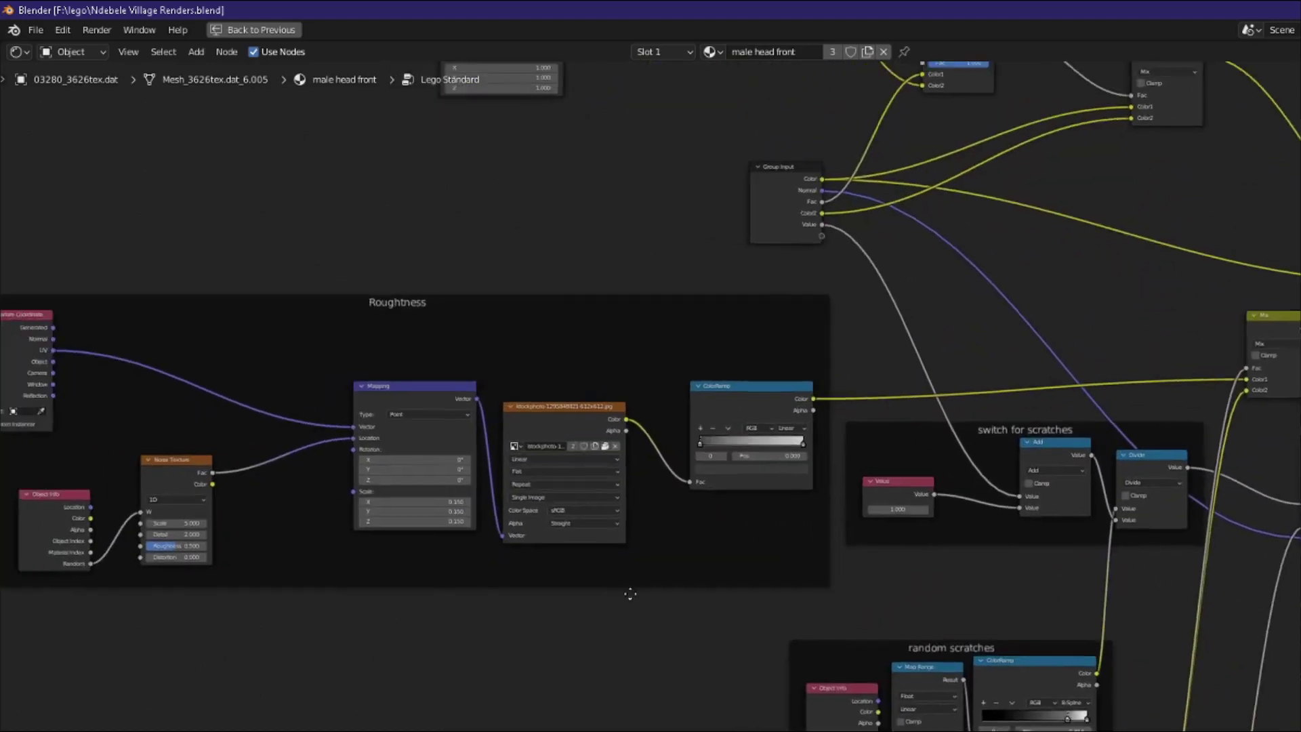
scroll(840, 643, "down", 3)
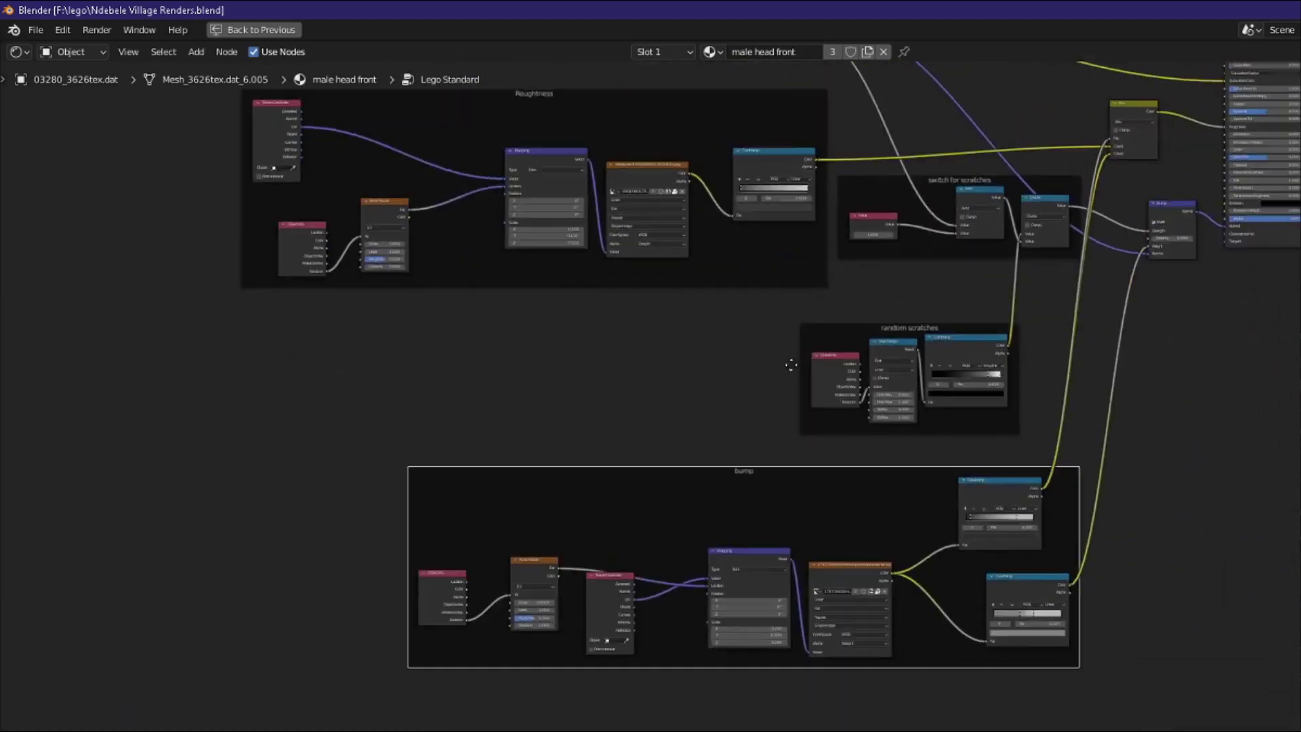
middle_click_drag(781, 358, 721, 331)
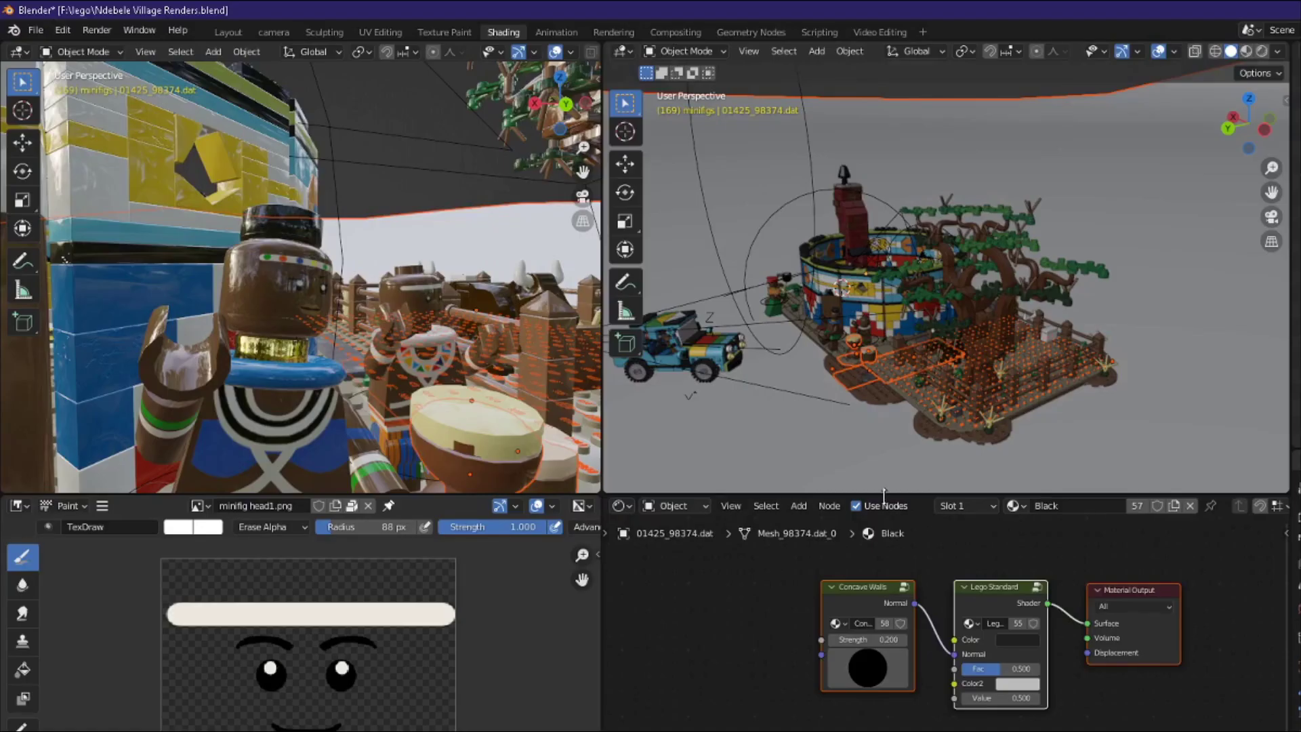
Enlarge the lower editors, select the scene camera and orbit the left view around the hut
left_click_drag(884, 493, 883, 473)
scroll(299, 348, "down", 3)
left_click(370, 184)
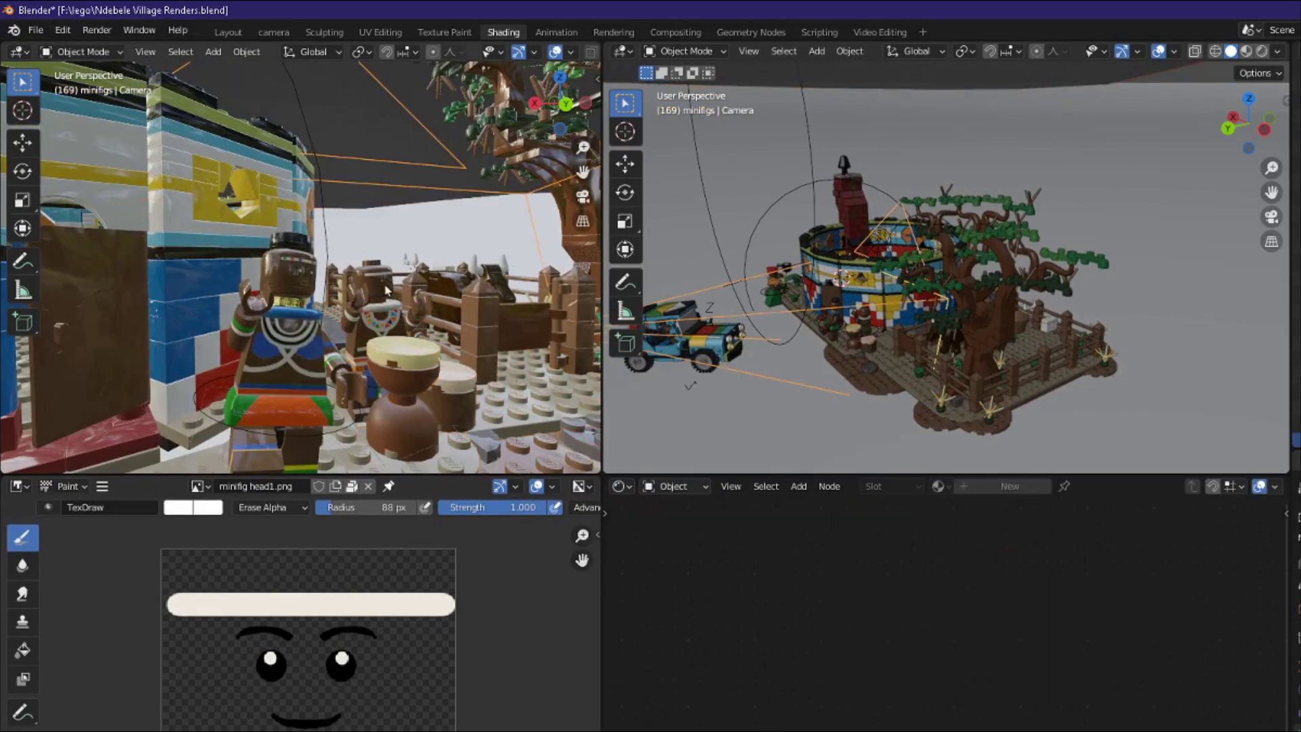
scroll(386, 273, "up", 6)
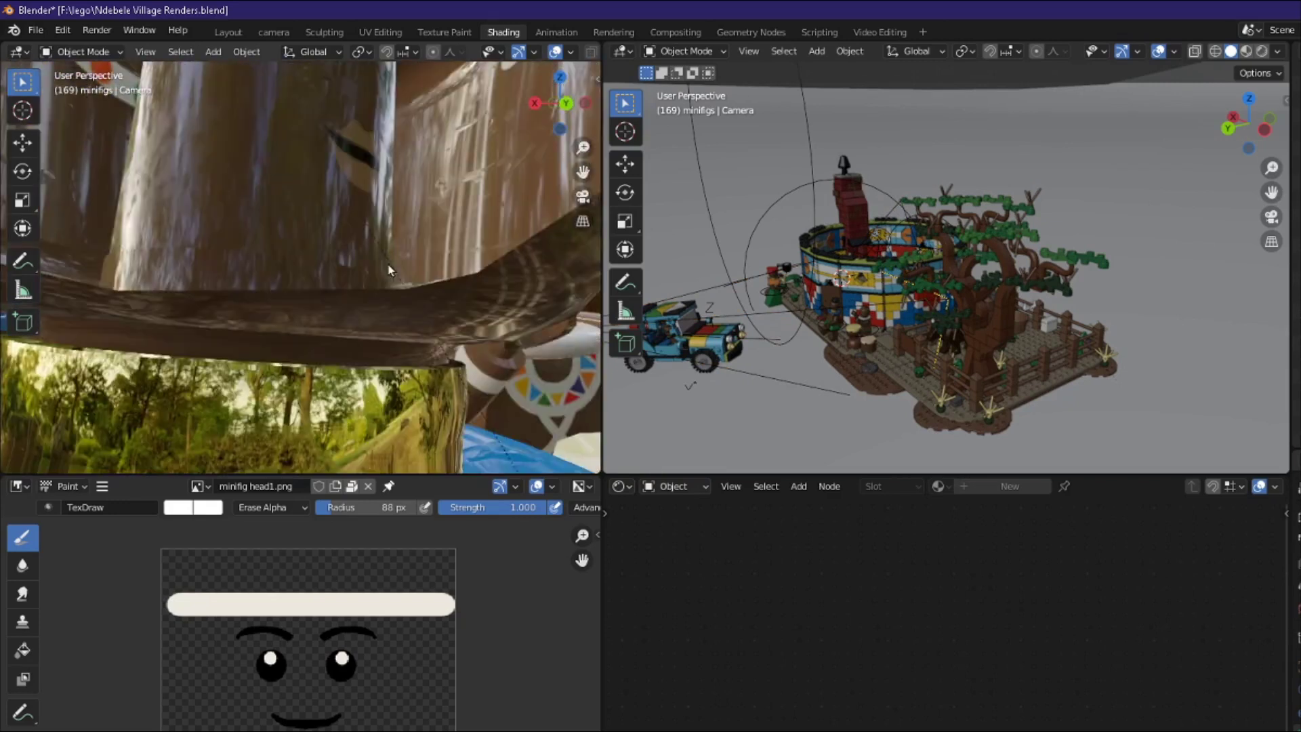
scroll(386, 277, "down", 3)
scroll(385, 274, "down", 5)
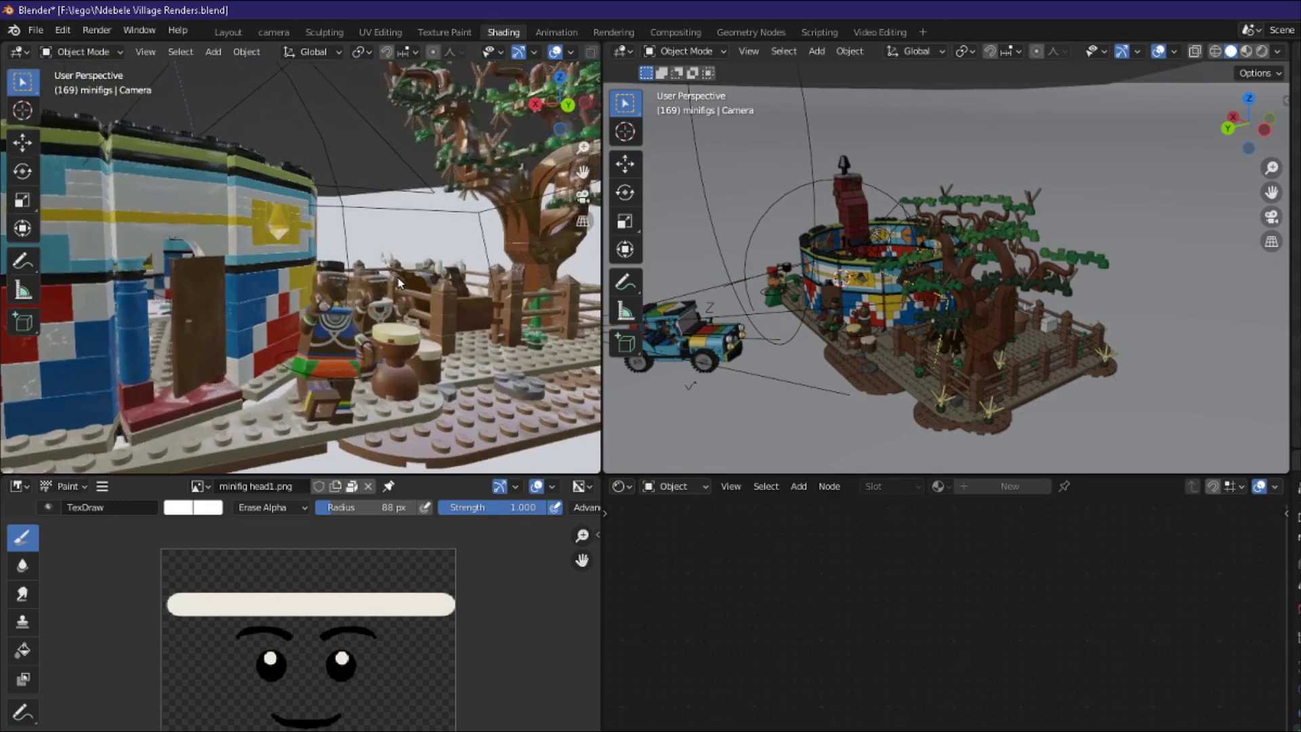
middle_click_drag(369, 294, 471, 307)
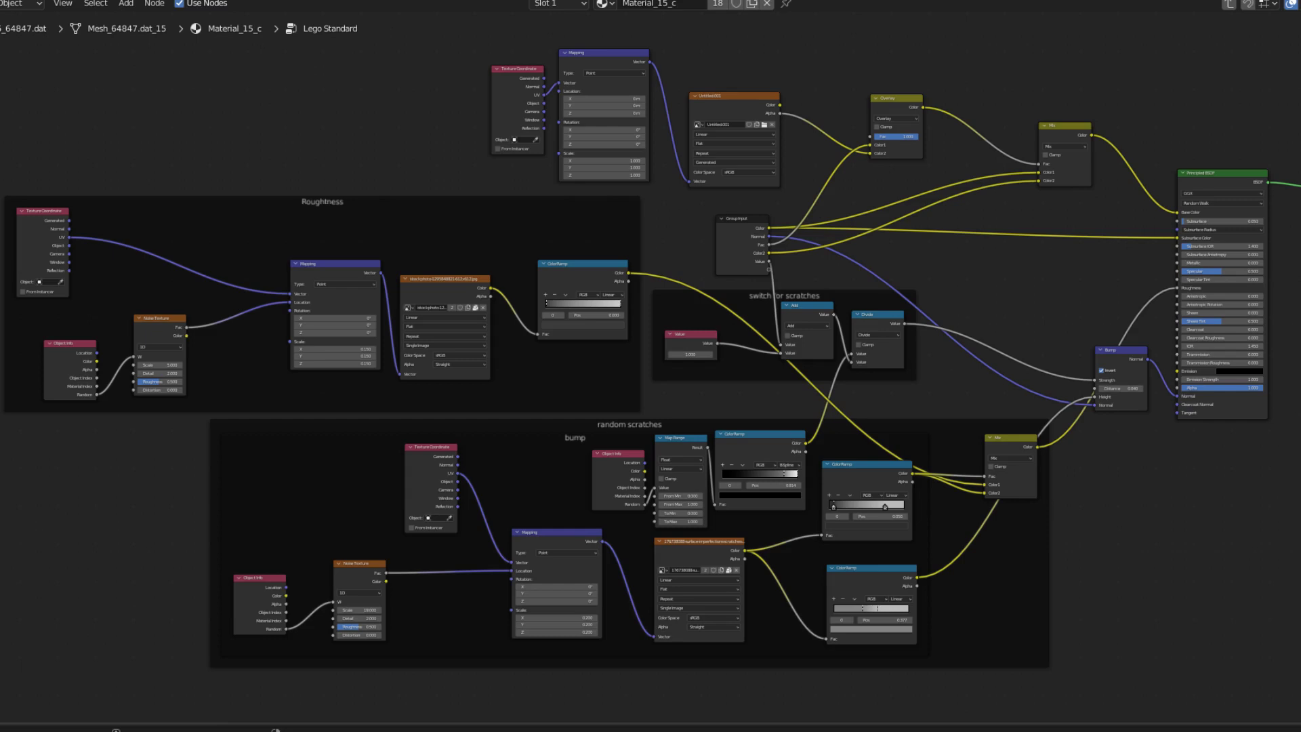
scroll(650, 380, "up", 2)
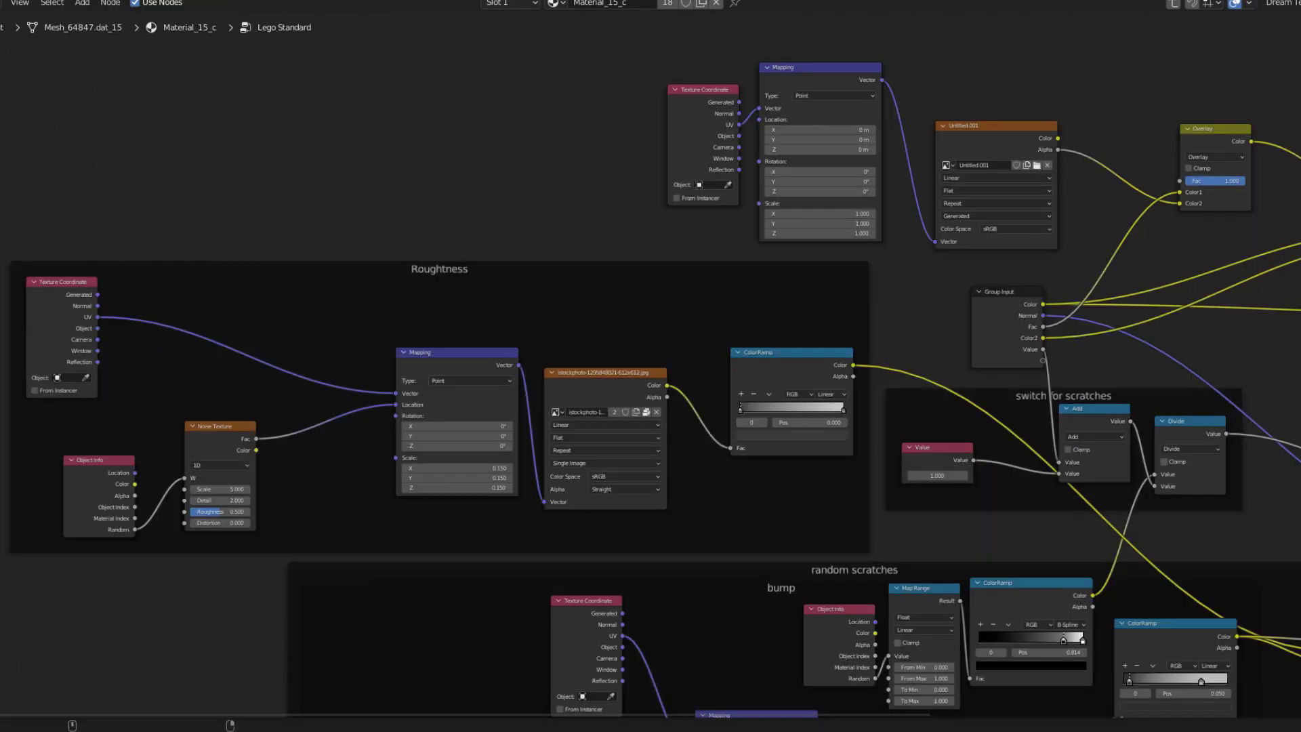
scroll(650, 379, "up", 2)
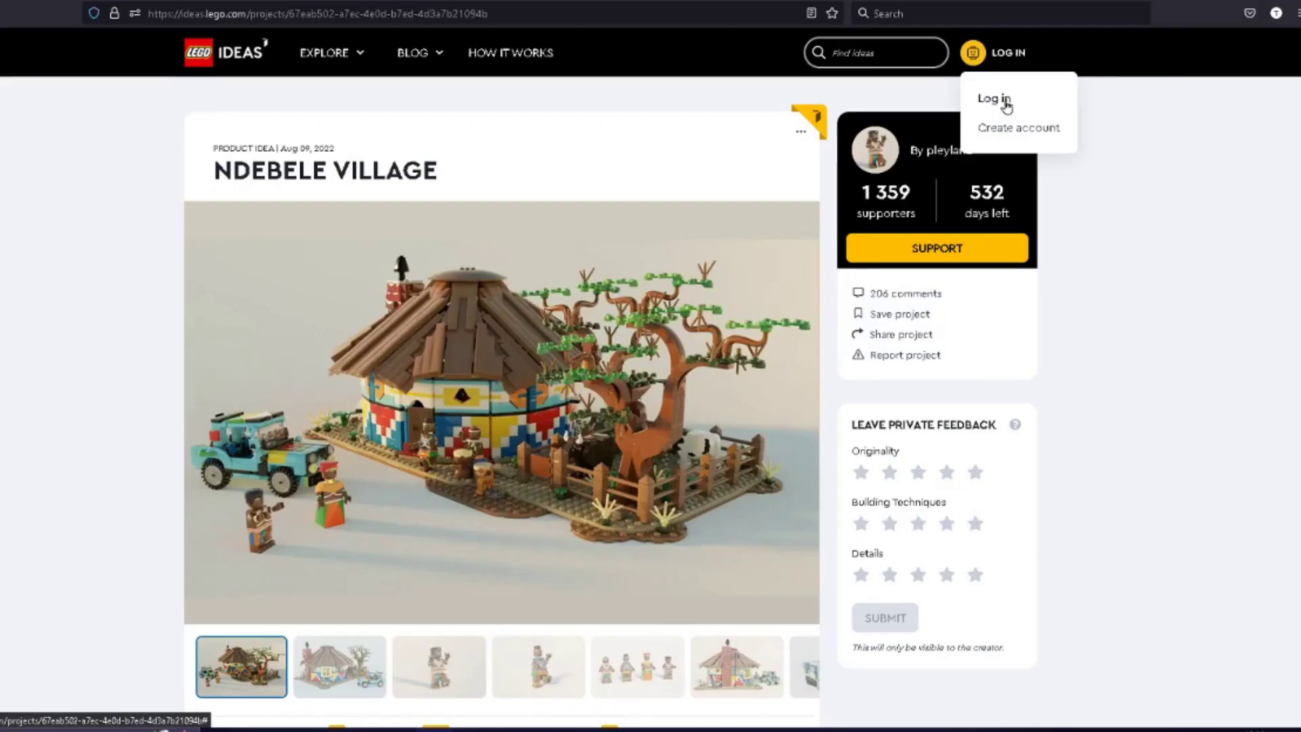
Visit Log in and Create account, then scroll the NDEBELE VILLAGE page down to its comments
left_click(993, 99)
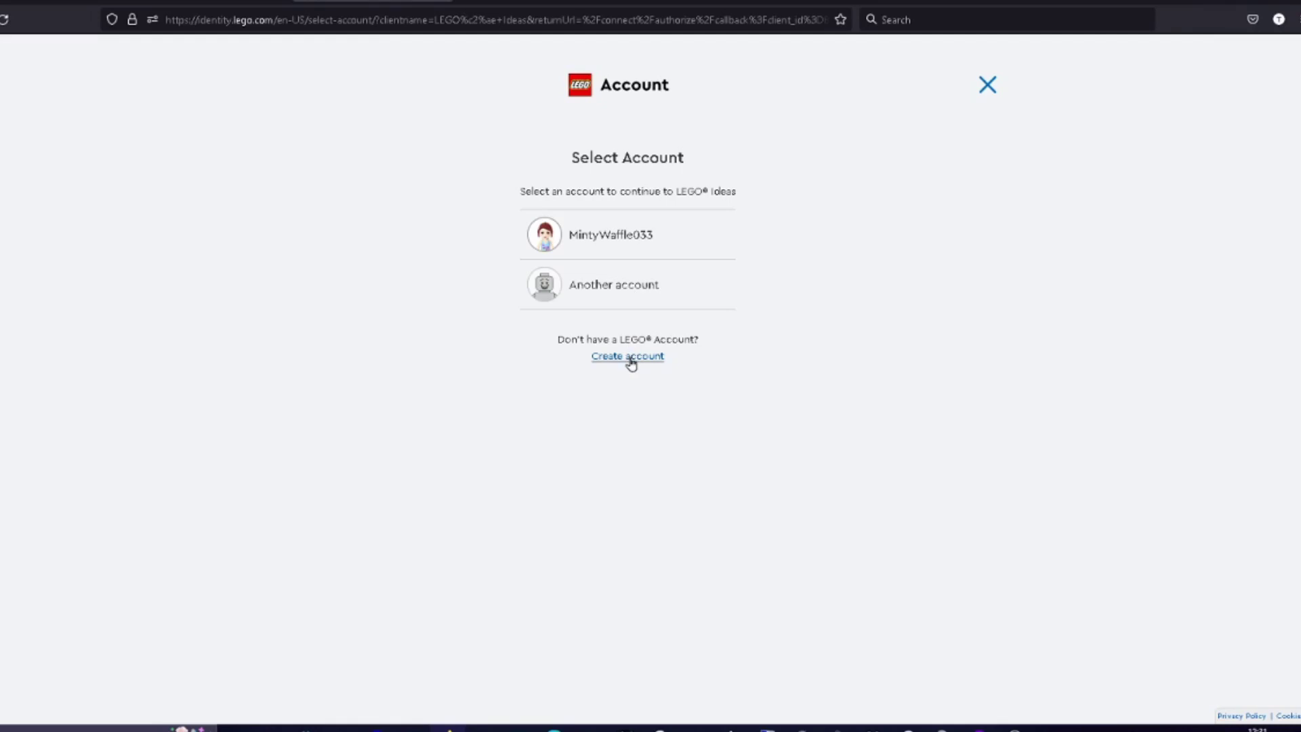
left_click(628, 358)
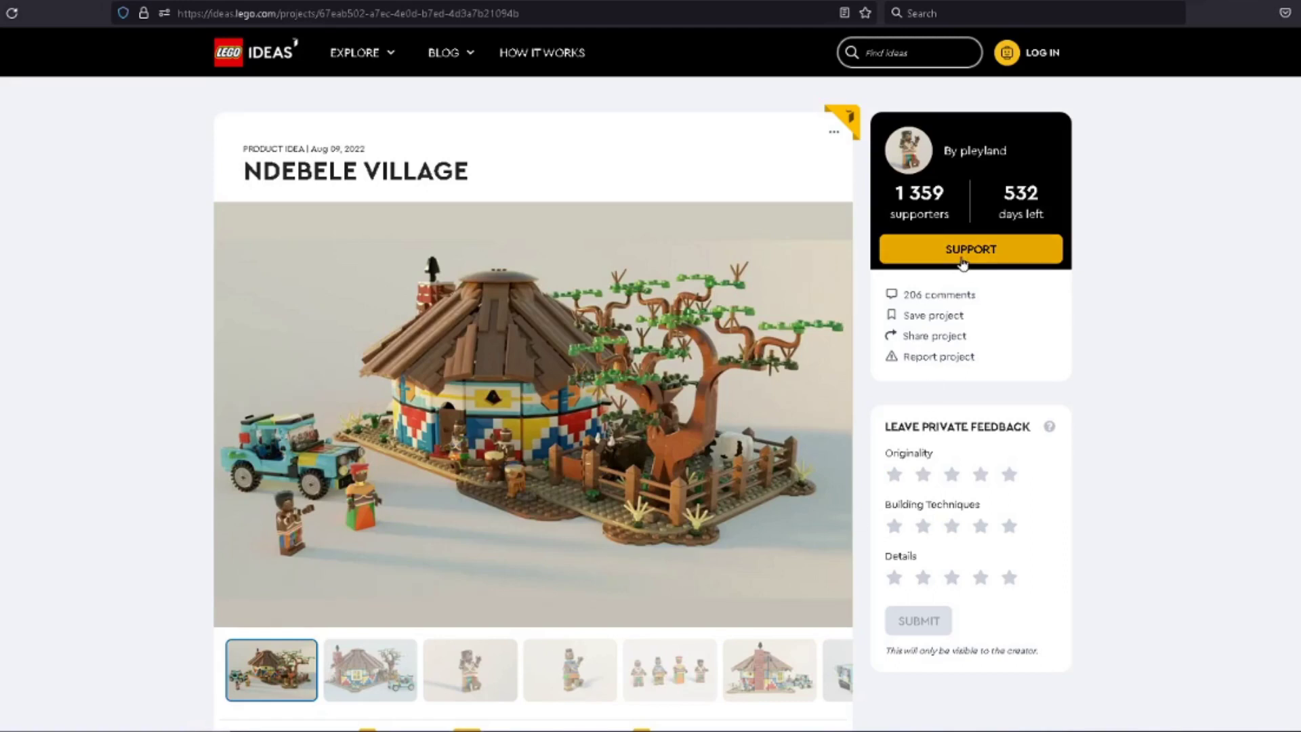
scroll(1044, 420, "down", 10)
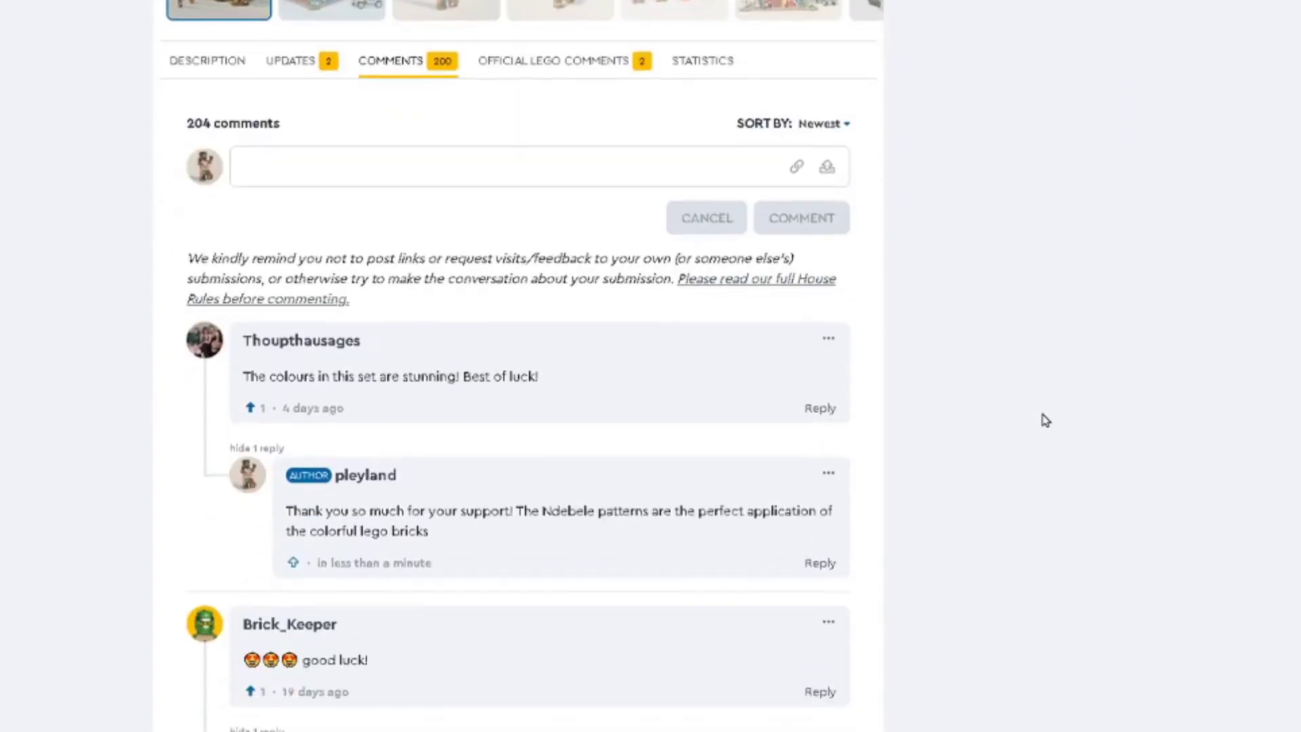
scroll(1046, 421, "down", 20)
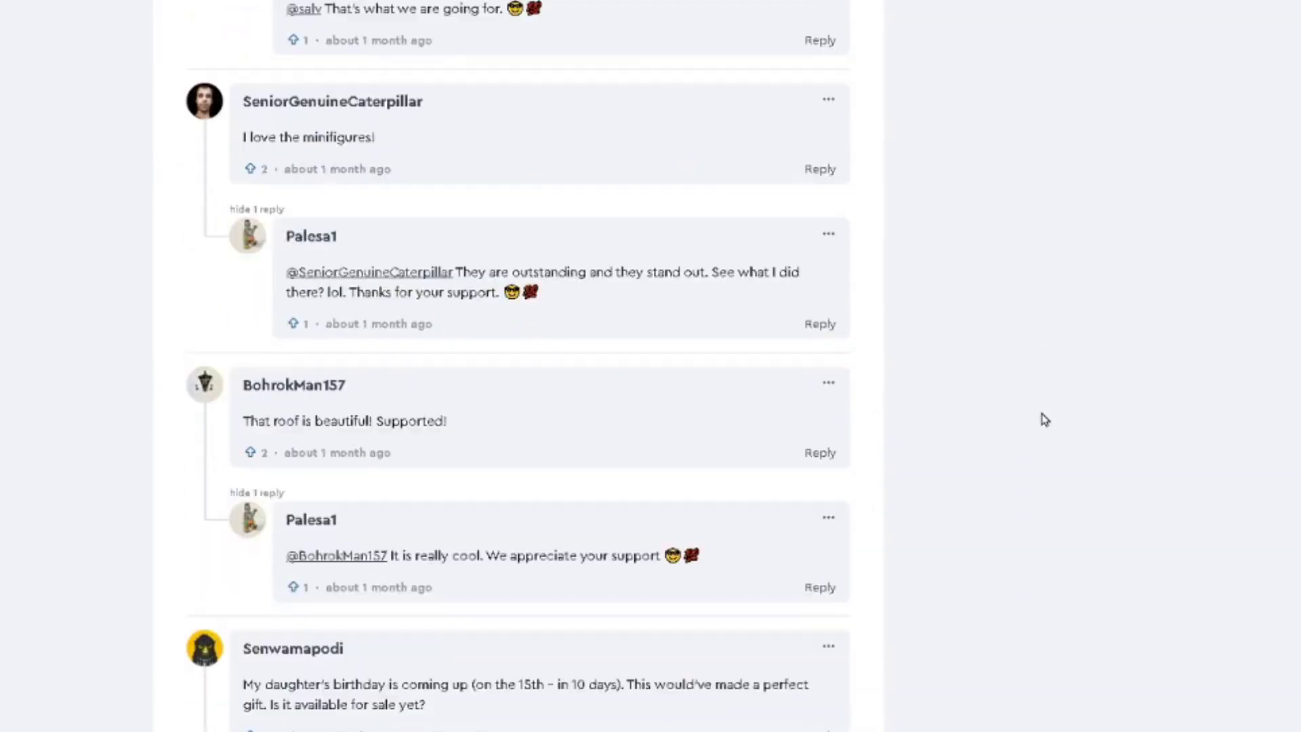